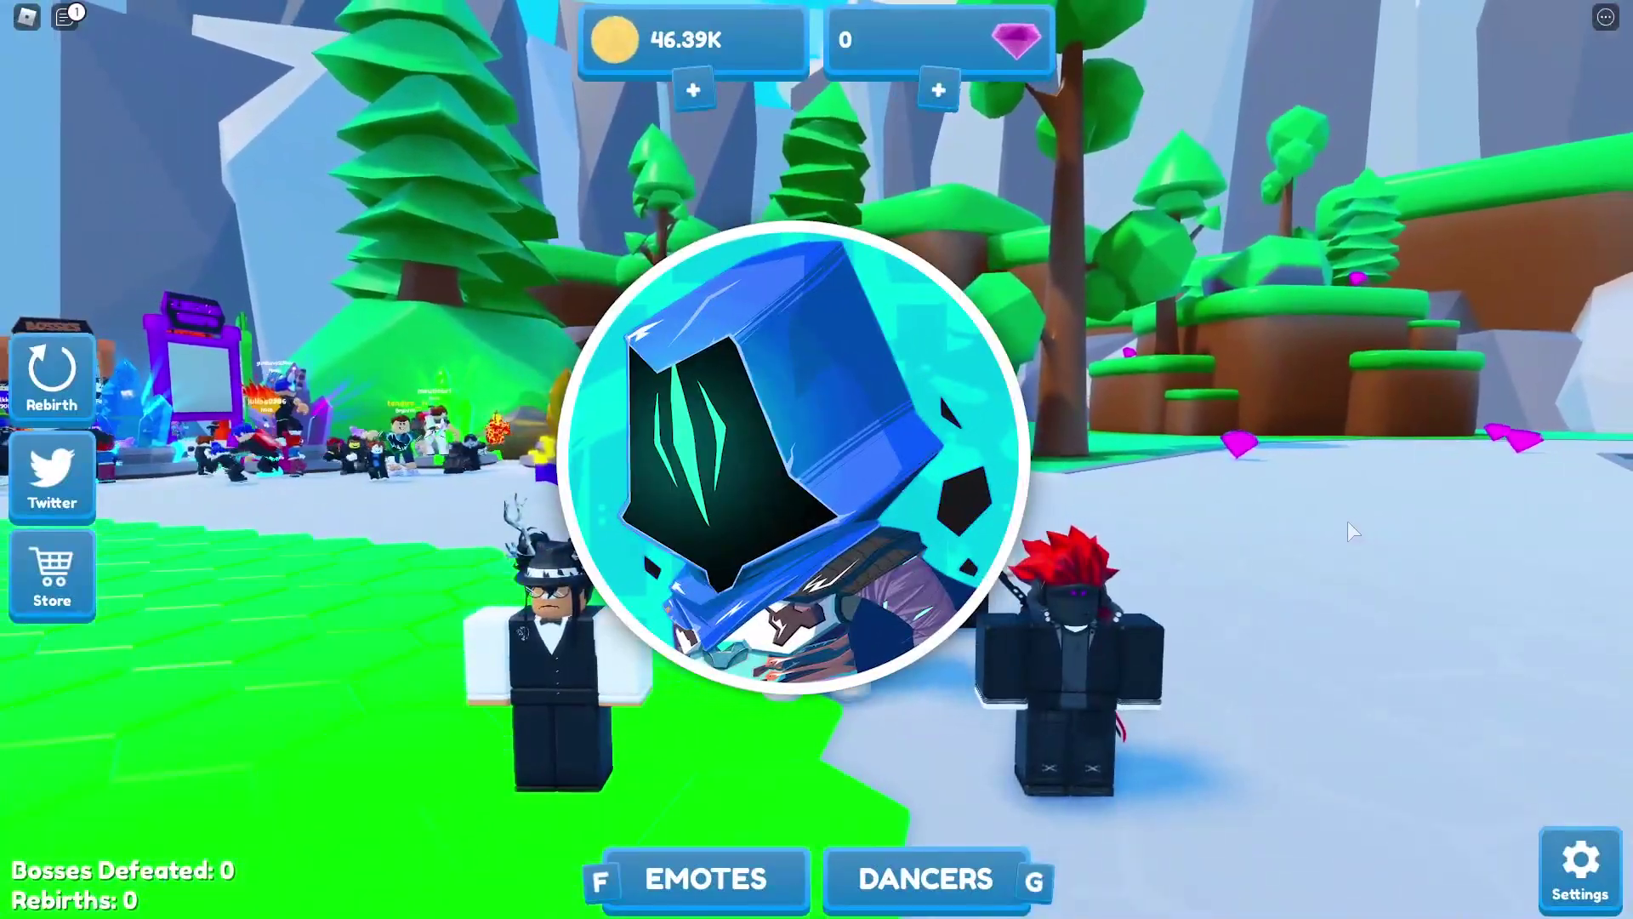
- Make the character perform the Default Dance emote from the Emotes menu
{"action": "key", "text": "f"}
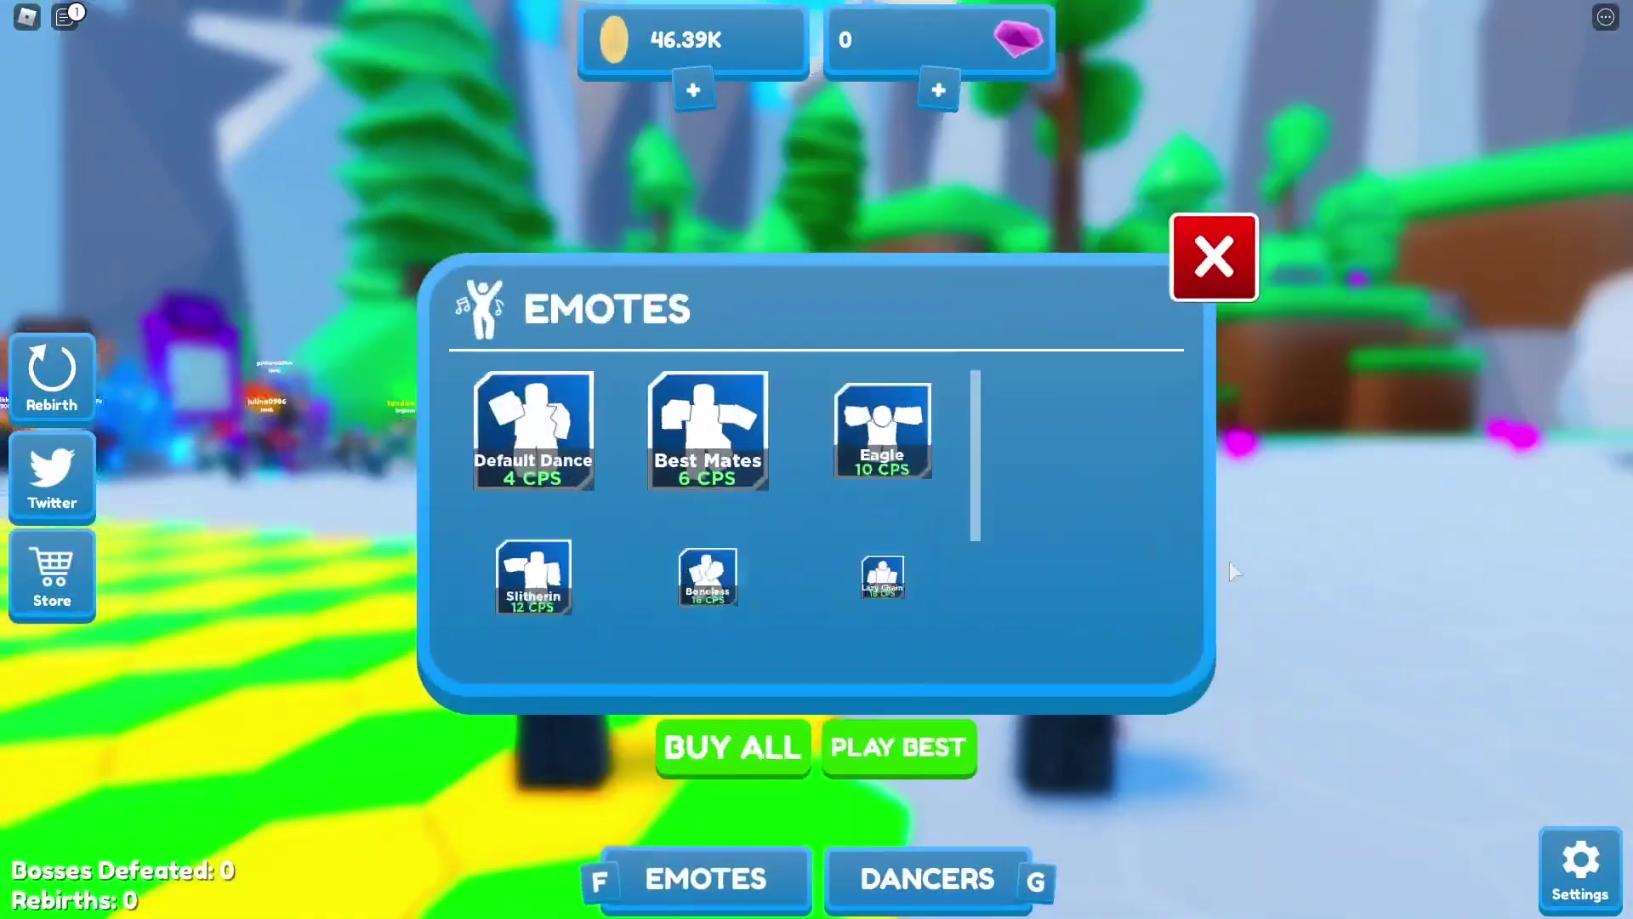
{"action": "left_click", "coordinate": [547, 442]}
{"action": "left_click", "coordinate": [1090, 638]}
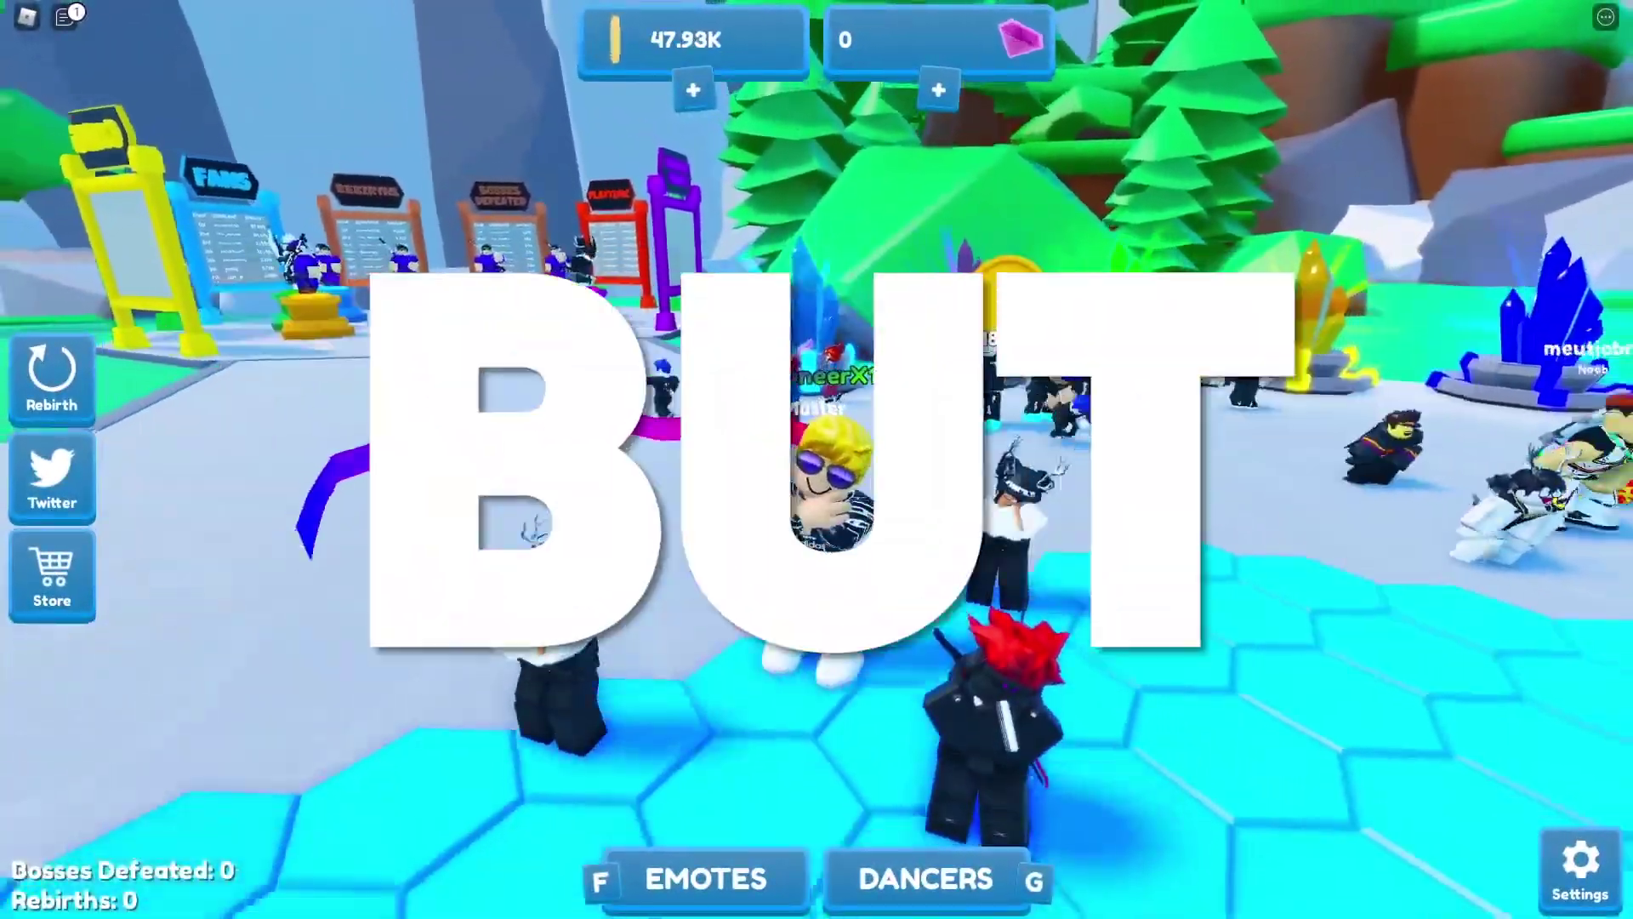
{"action": "key", "text": "f"}
{"action": "key", "text": "f"}
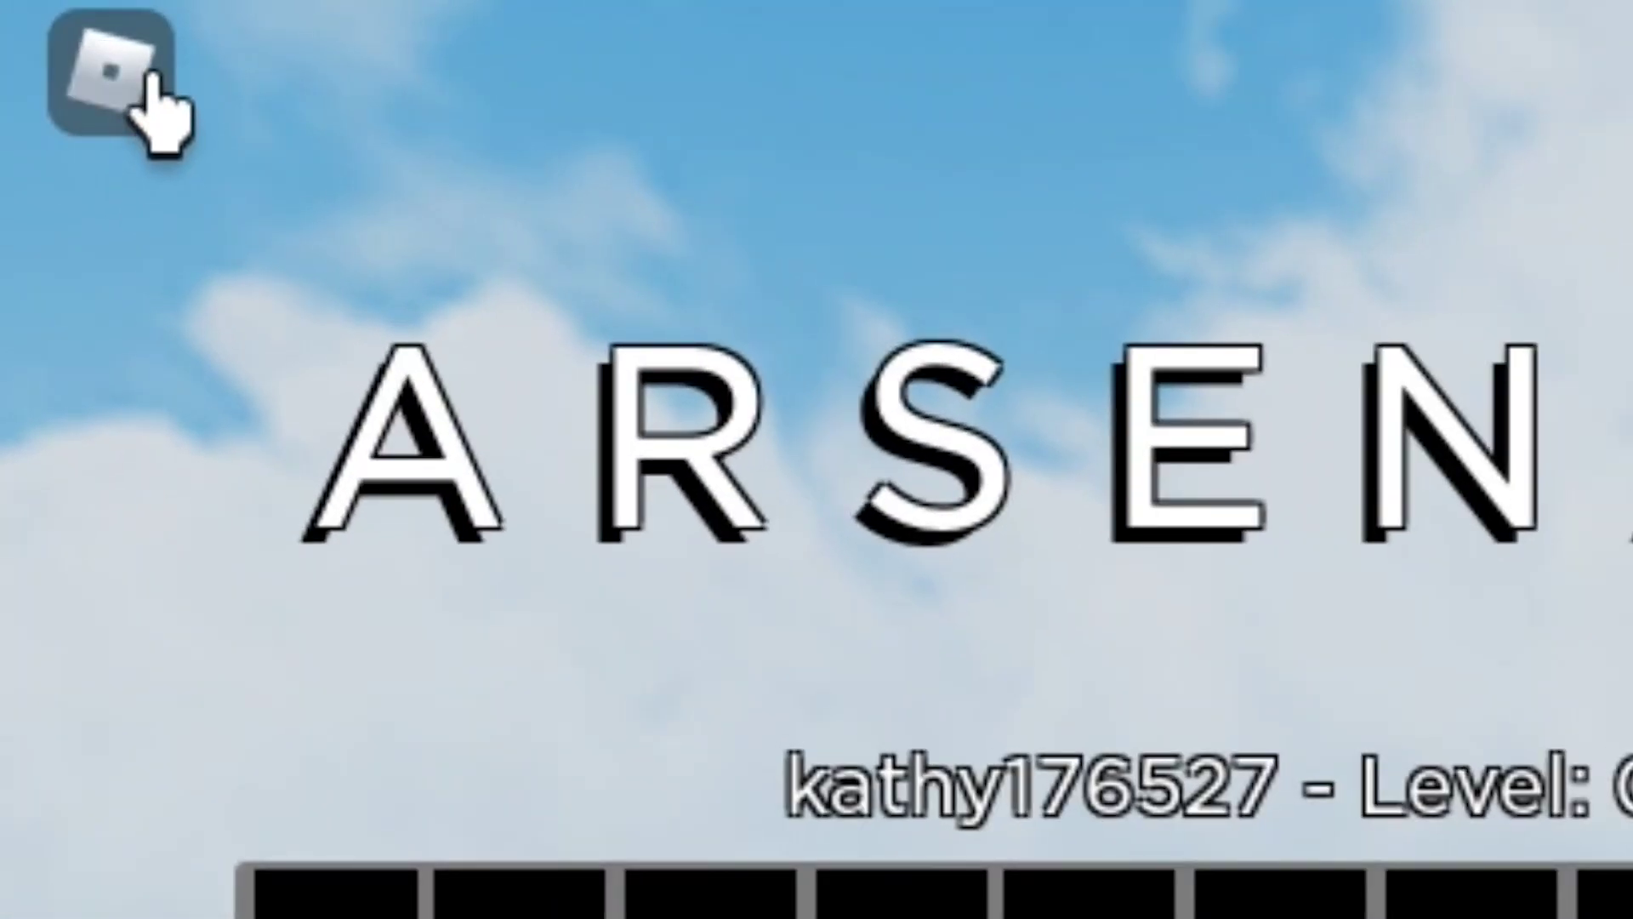
- Set Arsenal's Graphics Mode to Manual at lowest quality and show the Shift+F5 stats overlay
{"action": "left_click", "coordinate": [151, 85]}
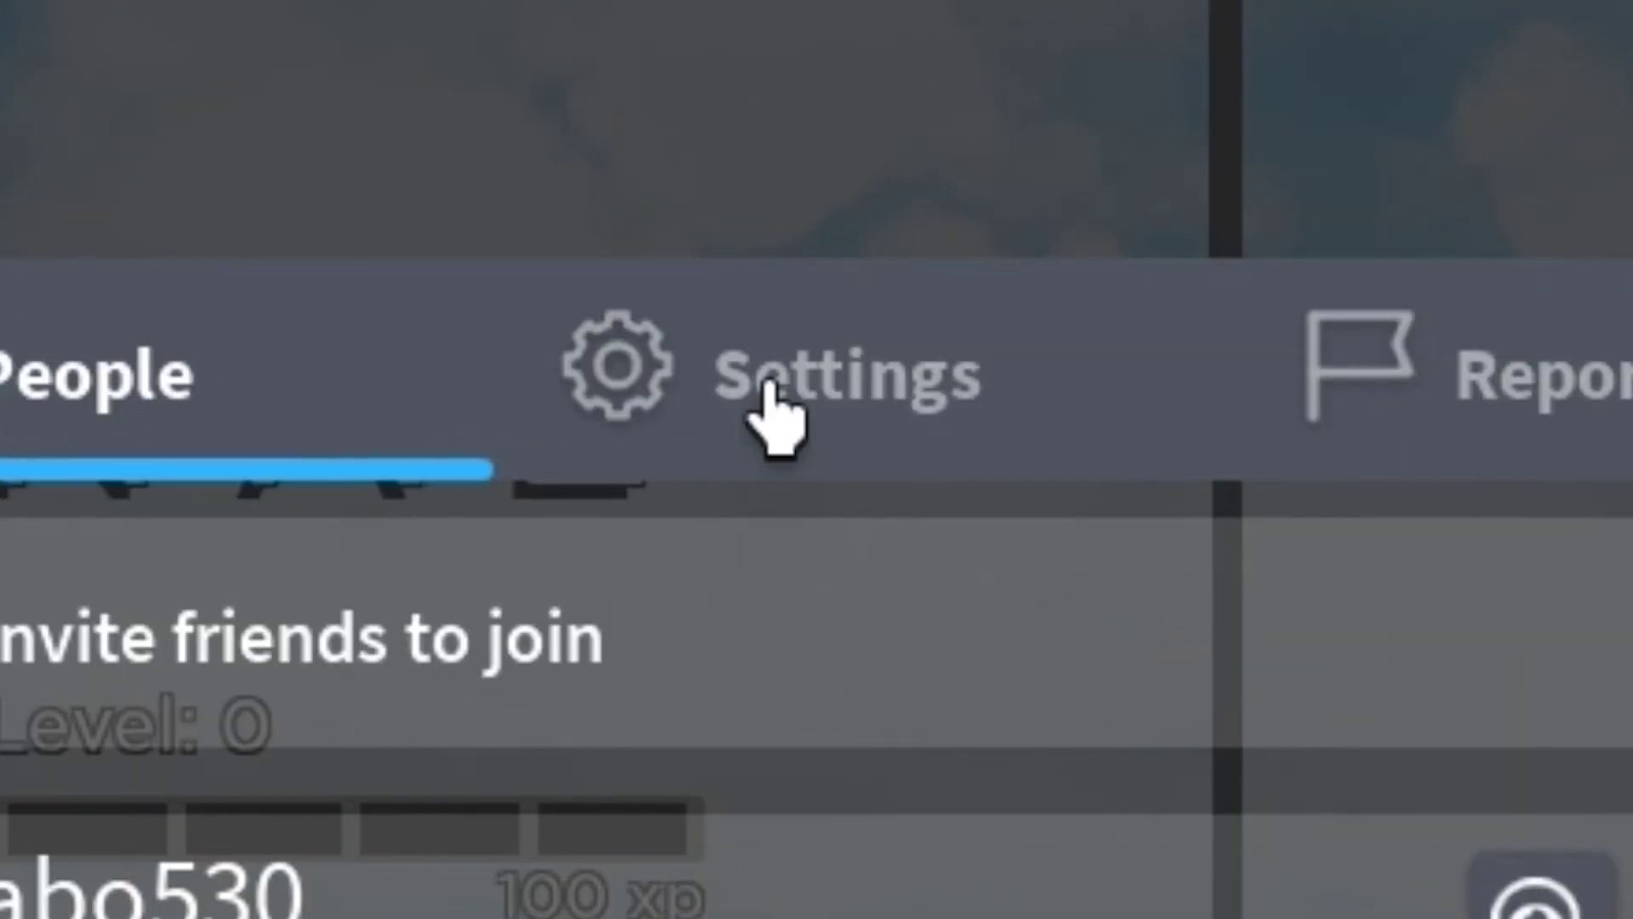
{"action": "left_click", "coordinate": [885, 400]}
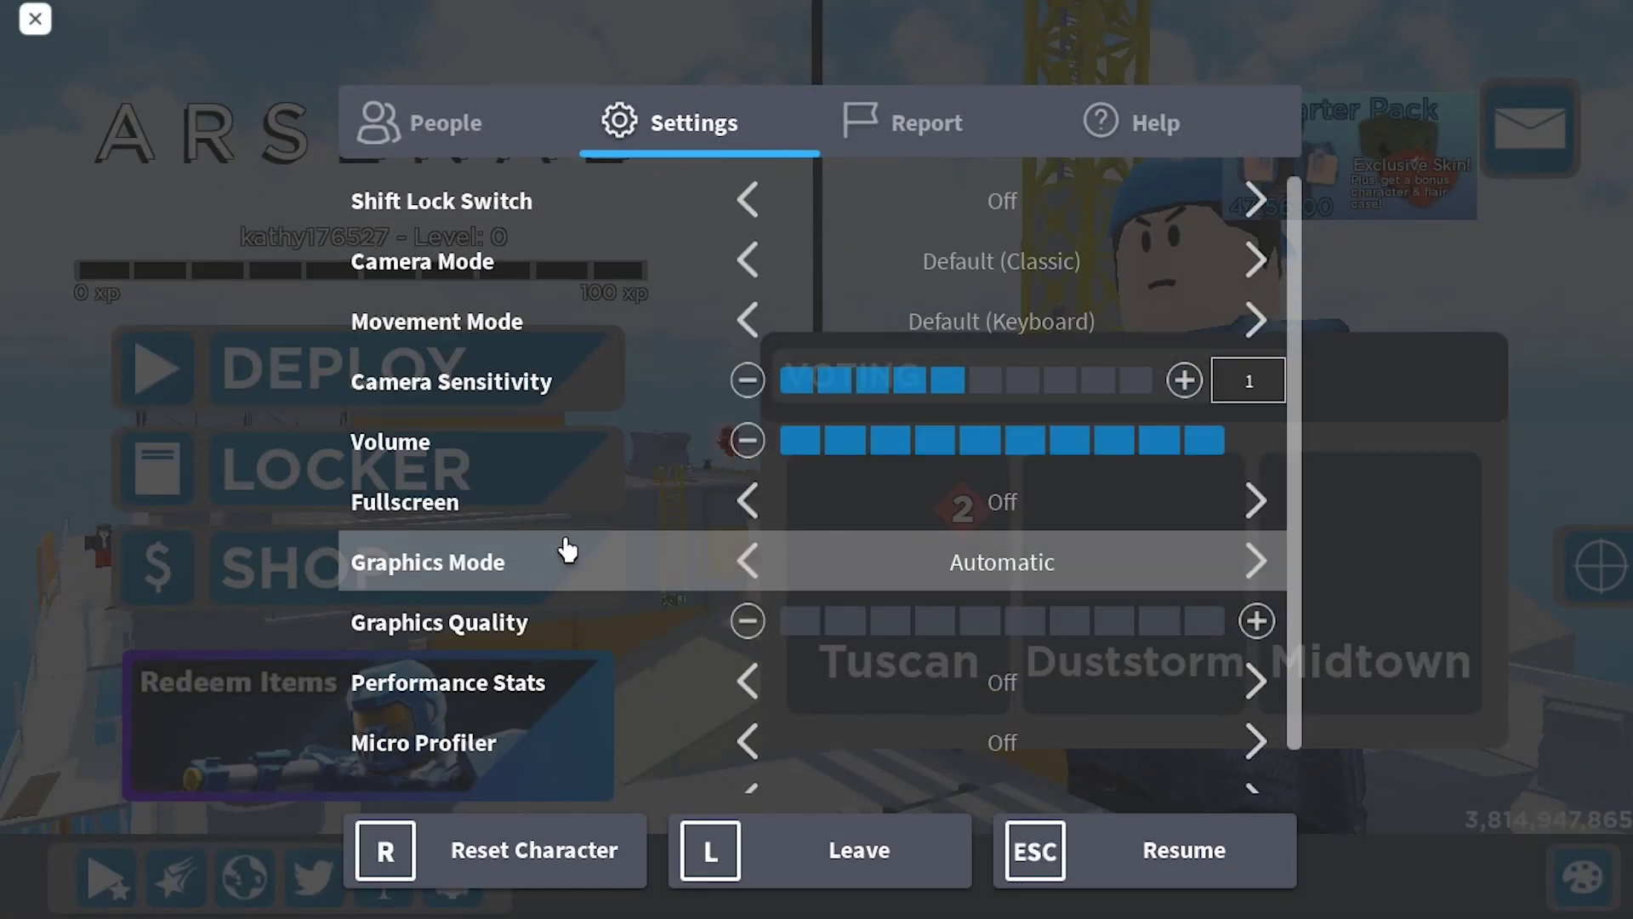
{"action": "left_click", "coordinate": [747, 562]}
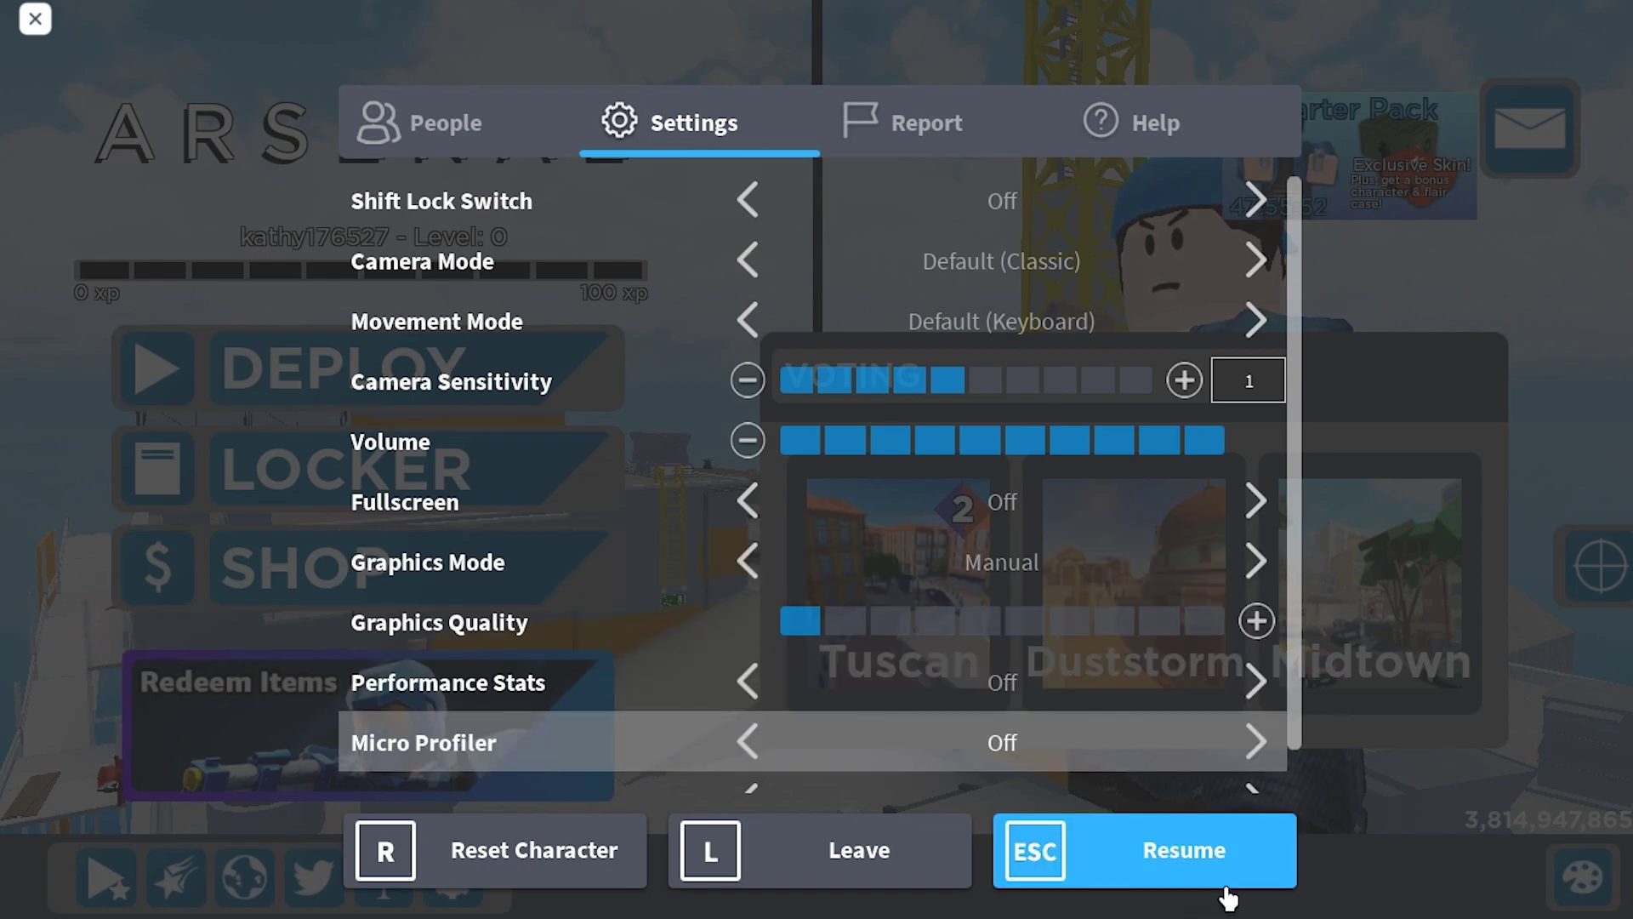
{"action": "left_click", "coordinate": [1165, 871]}
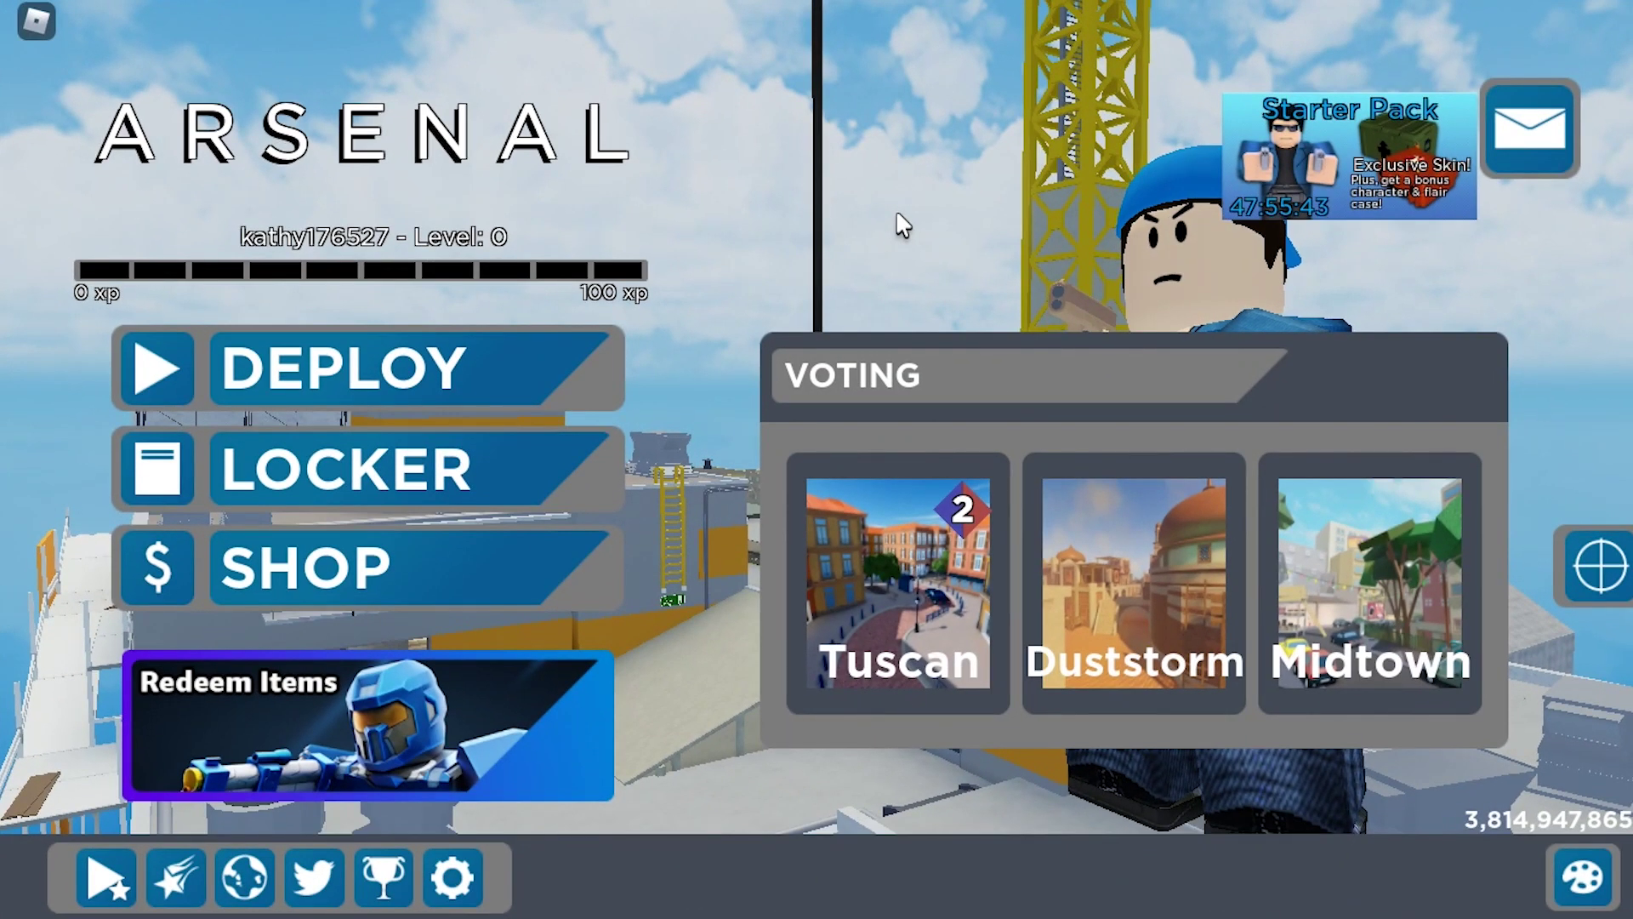
{"action": "key", "text": "shift+F5"}
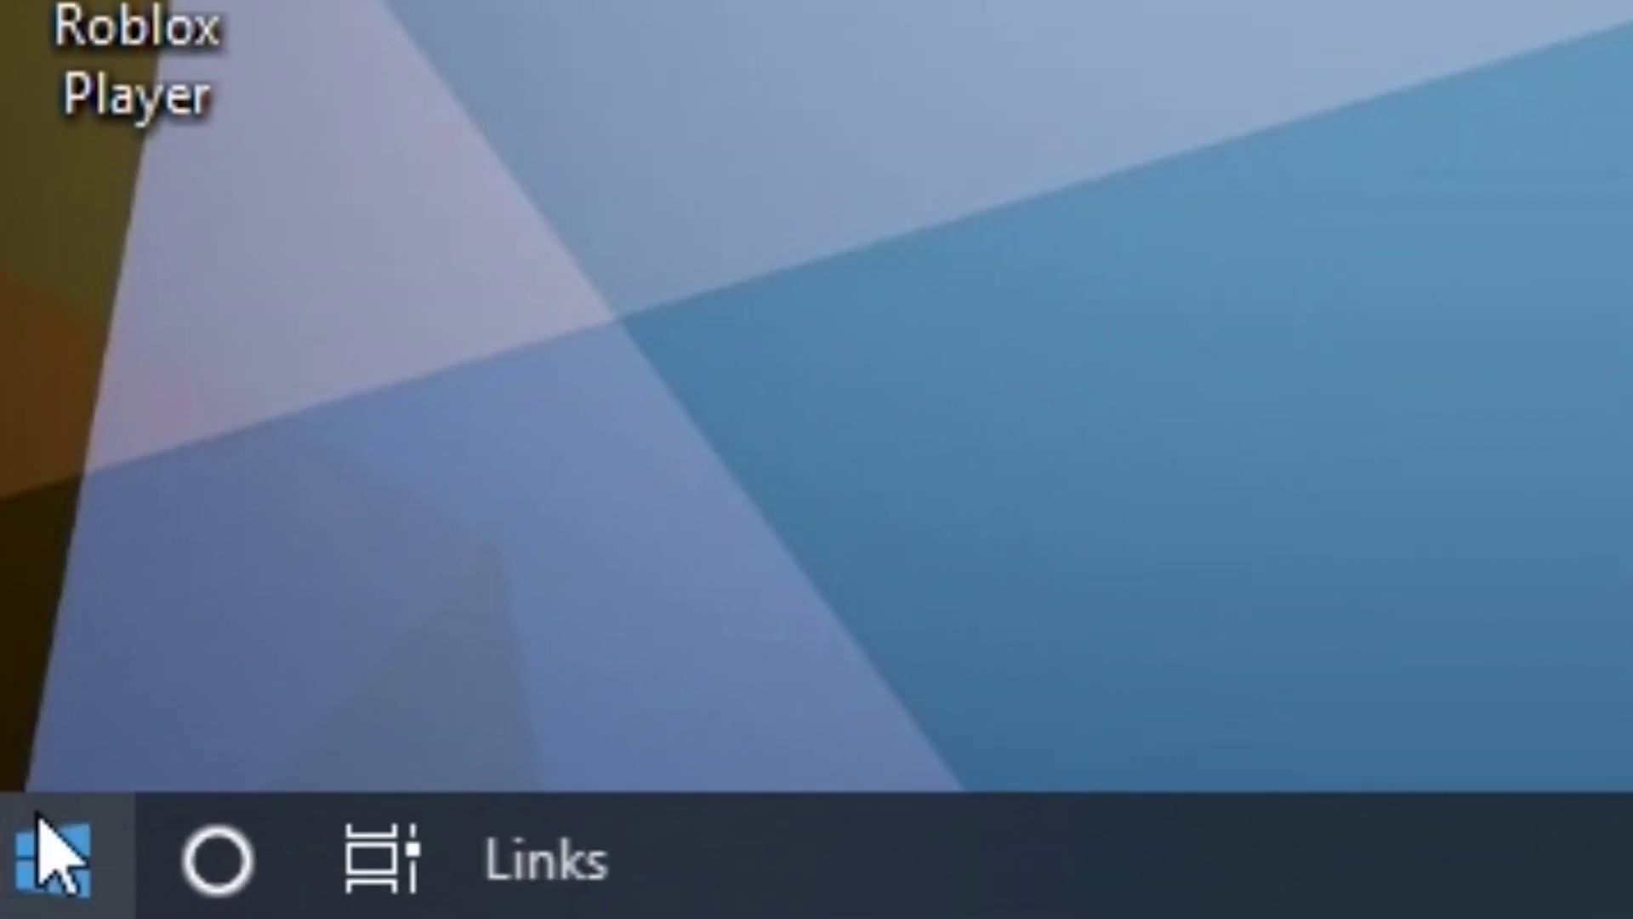
- Add the Roblox Player desktop shortcut to the Graphics settings app list
{"action": "left_click", "coordinate": [16, 895]}
{"action": "type", "text": "grap"}
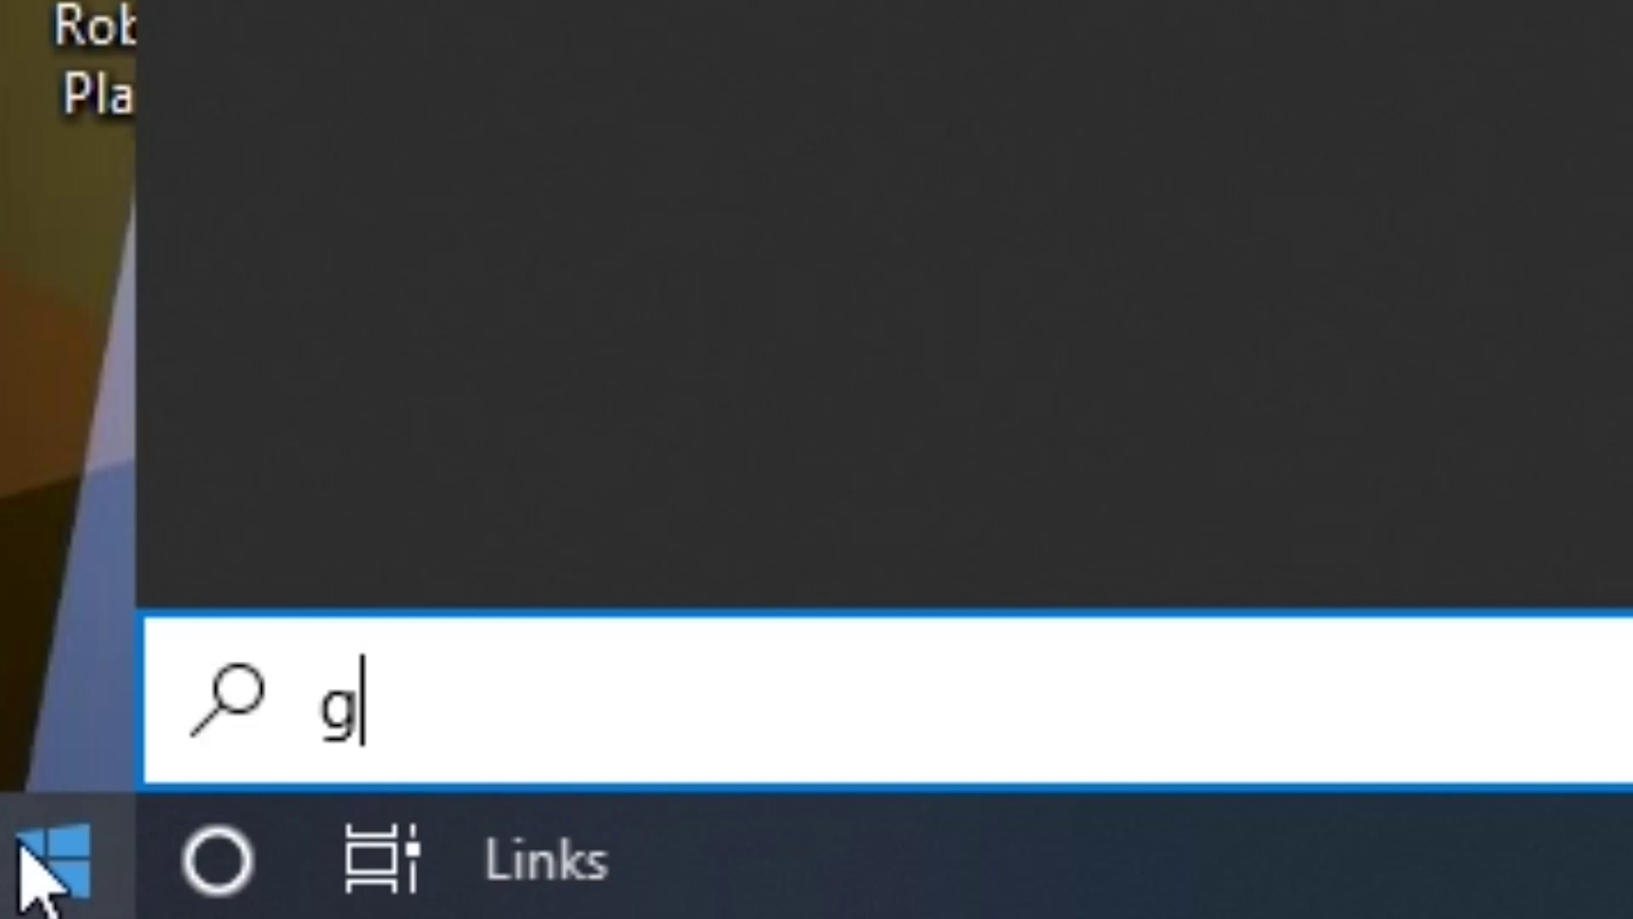
{"action": "type", "text": "hics"}
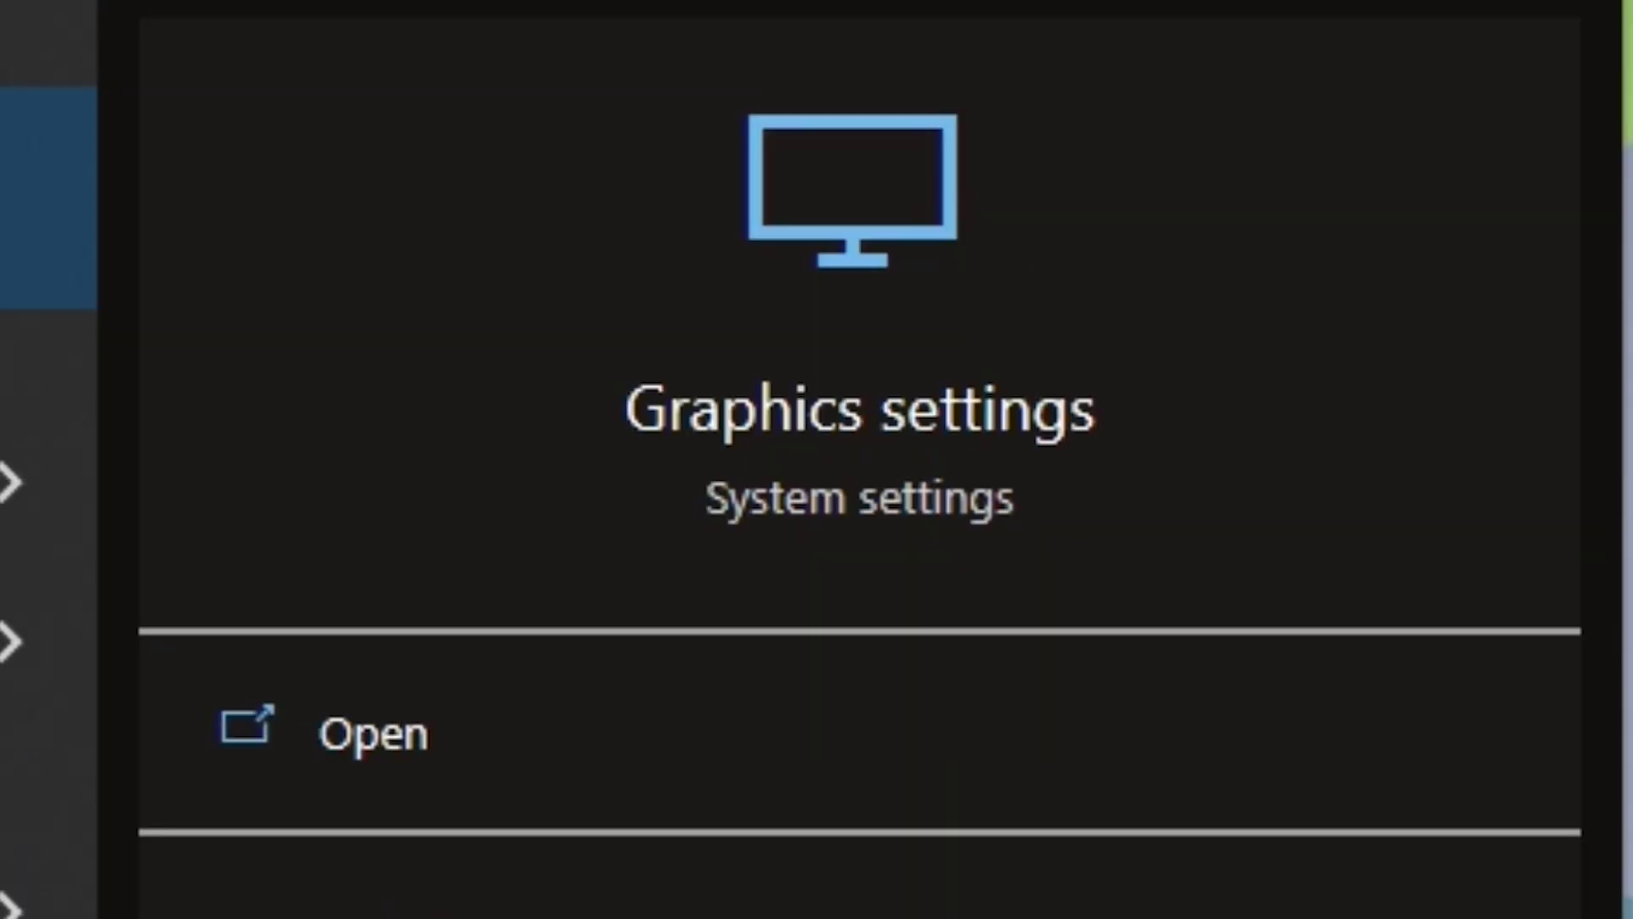
{"action": "left_click", "coordinate": [923, 738]}
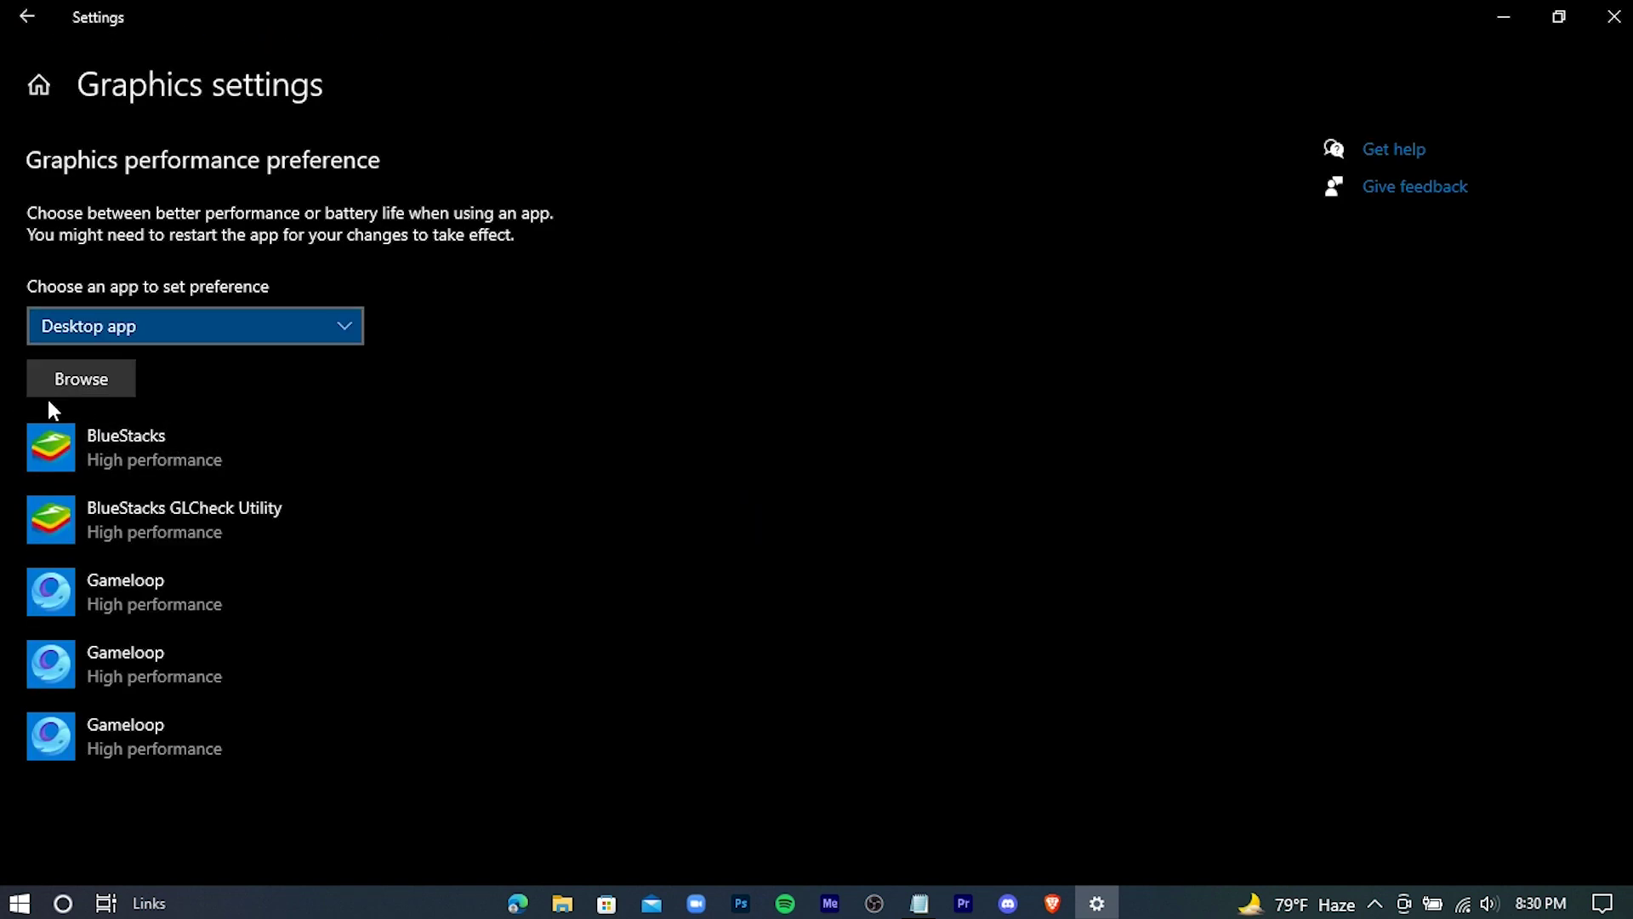
{"action": "left_click", "coordinate": [62, 371]}
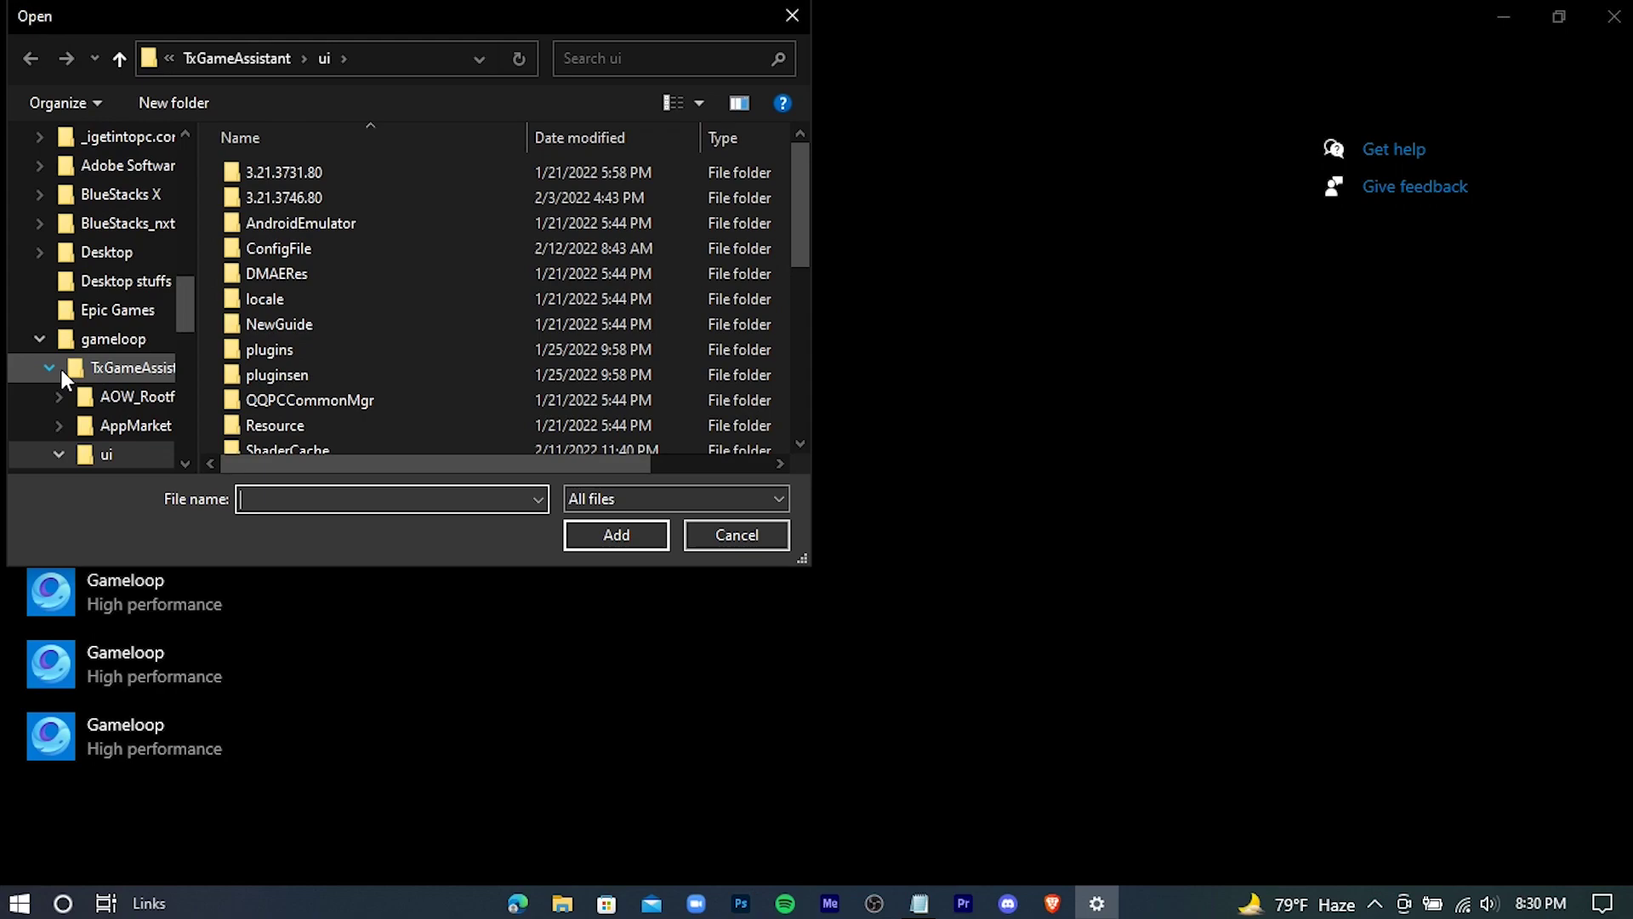
{"action": "left_click_drag", "start_coordinate": [184, 298], "coordinate": [192, 148]}
{"action": "left_click", "coordinate": [117, 190]}
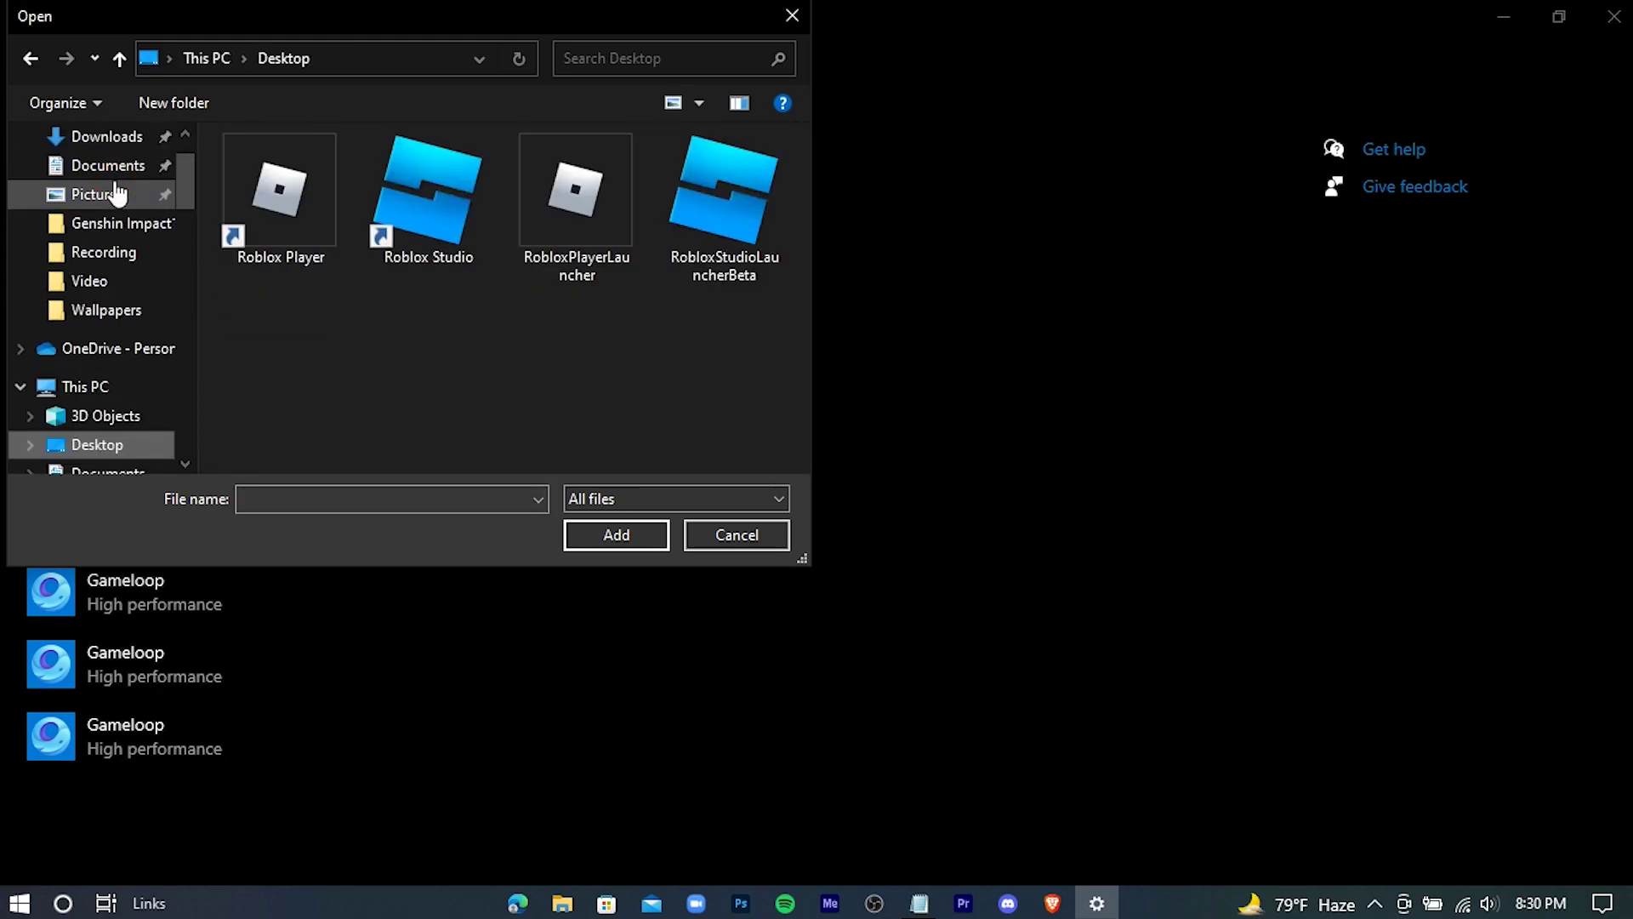
{"action": "left_click", "coordinate": [296, 202]}
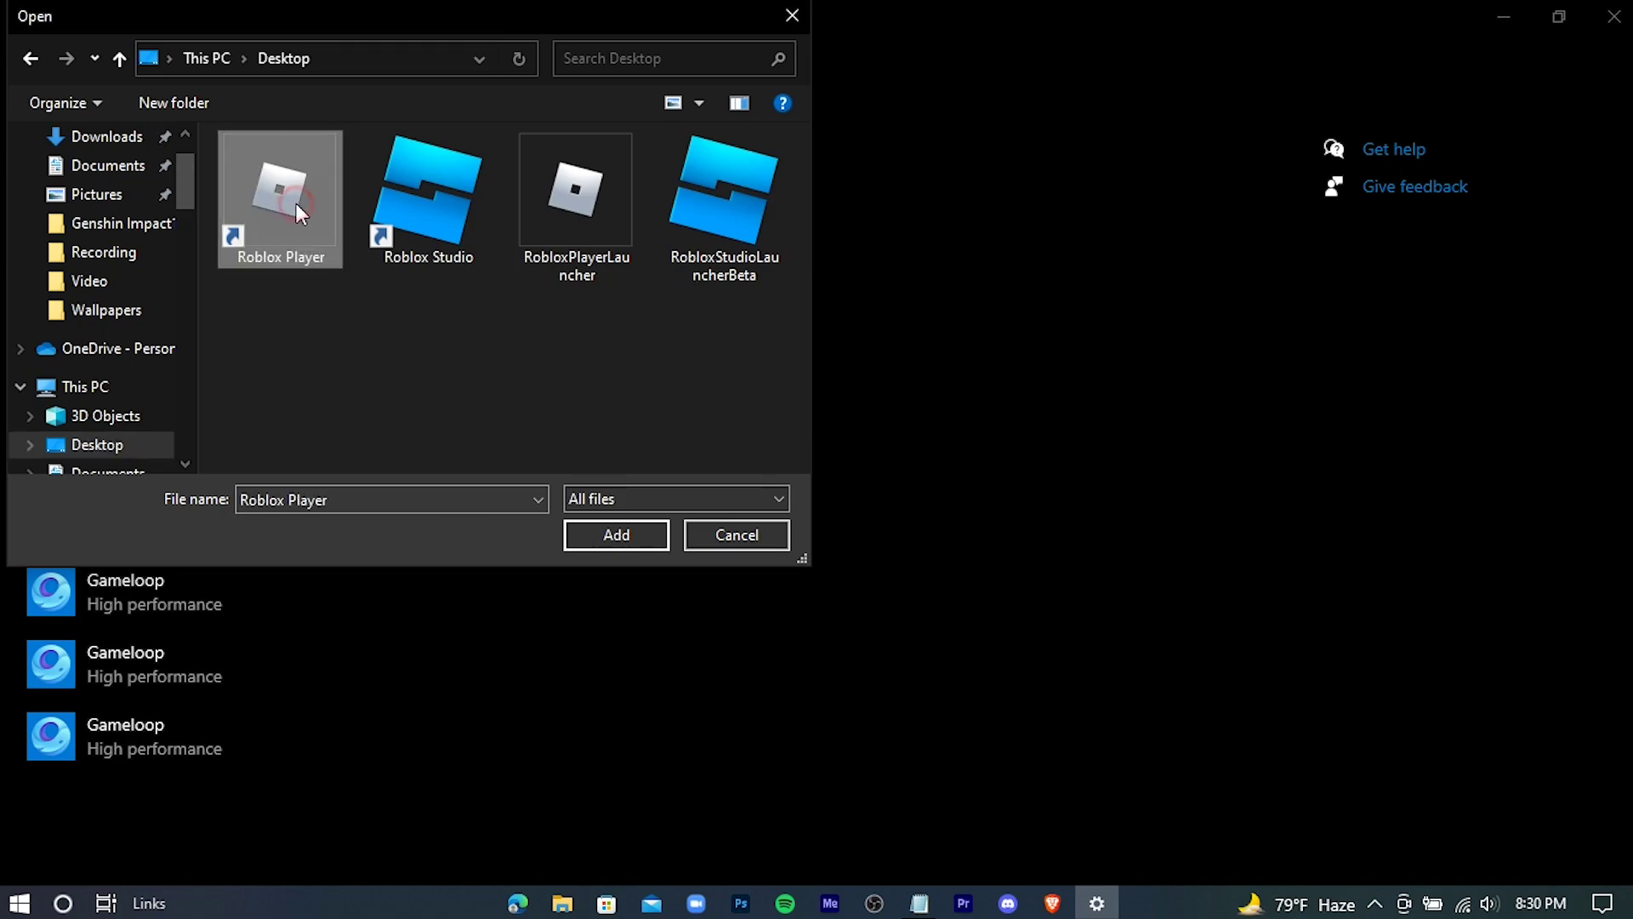
{"action": "left_click", "coordinate": [615, 536]}
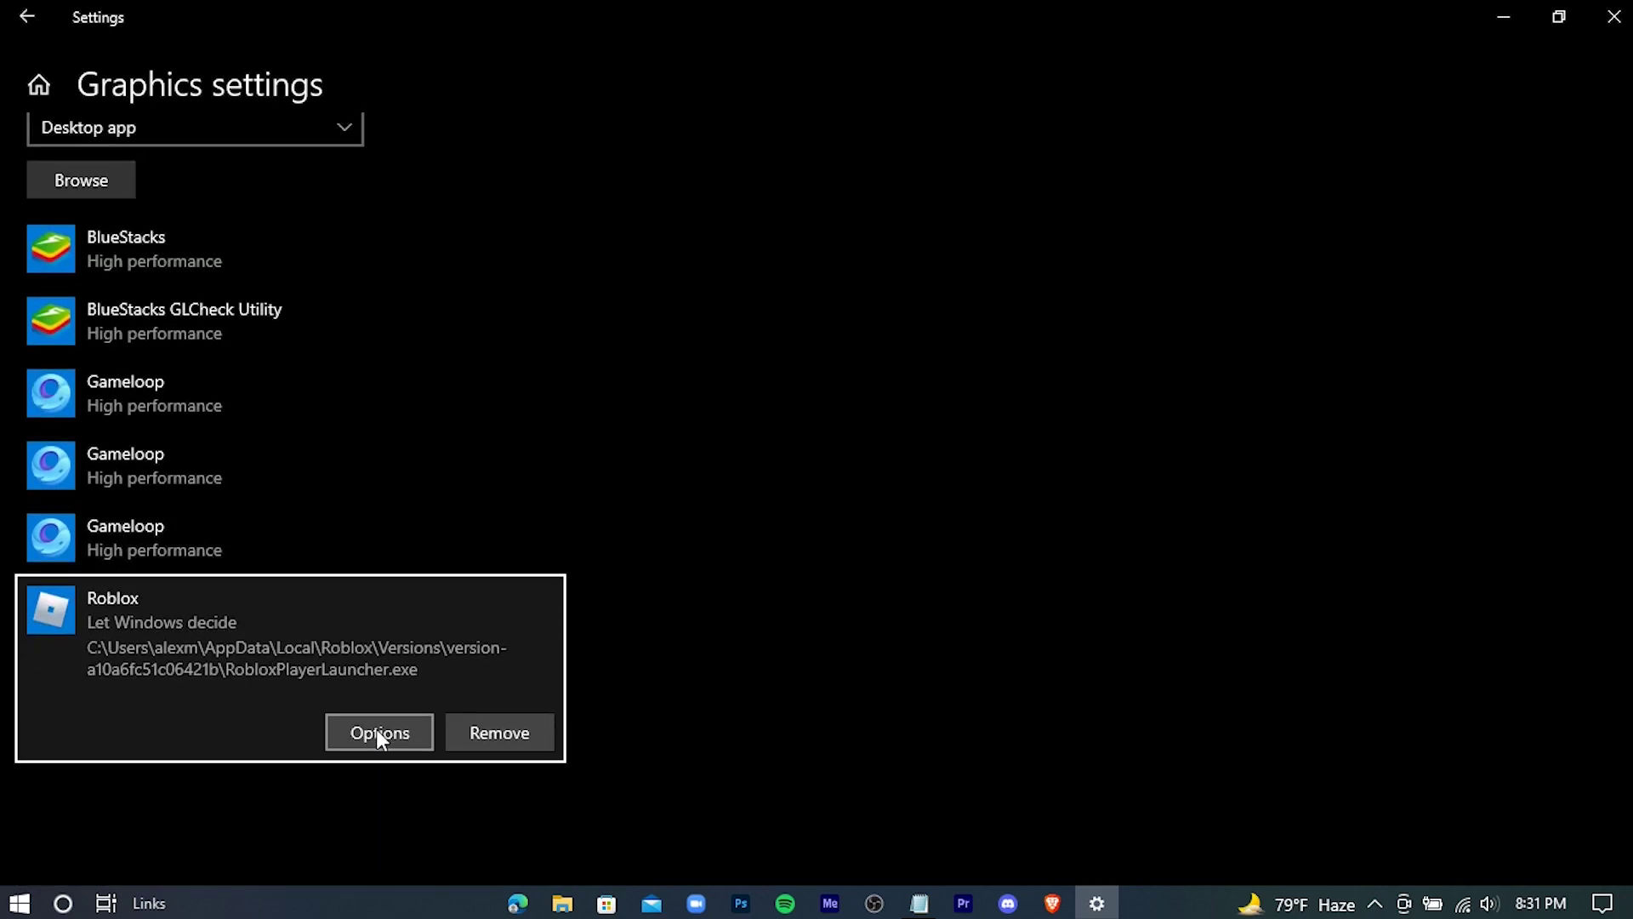
- Set Roblox's graphics preference to High performance, save it, and close Settings
{"action": "left_click", "coordinate": [377, 731]}
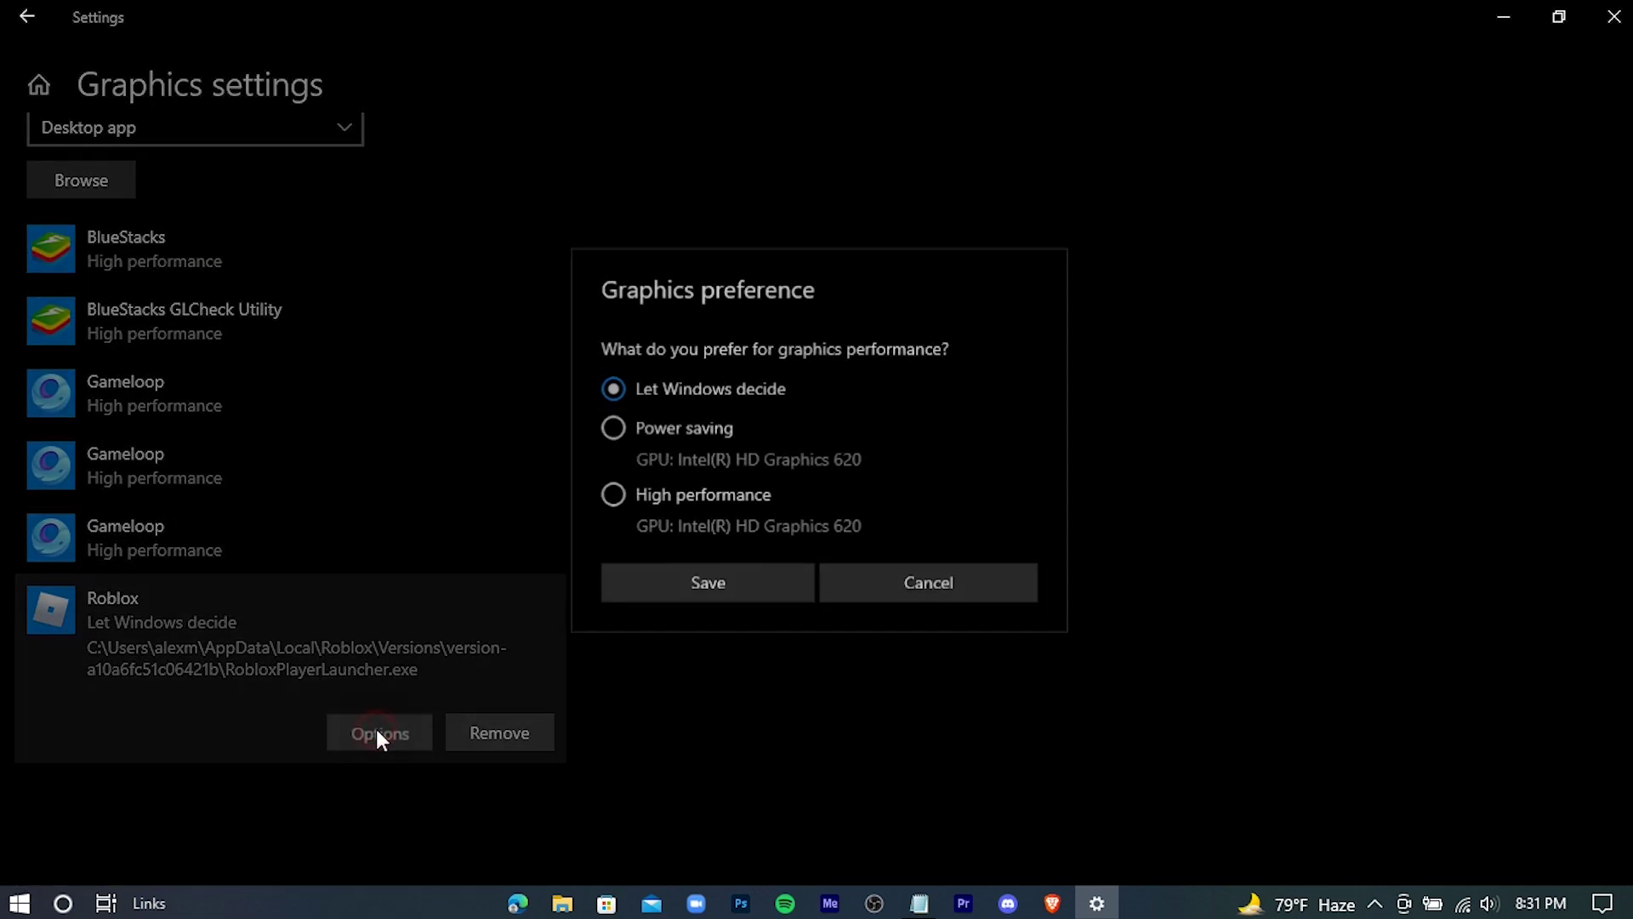
{"action": "left_click", "coordinate": [610, 498]}
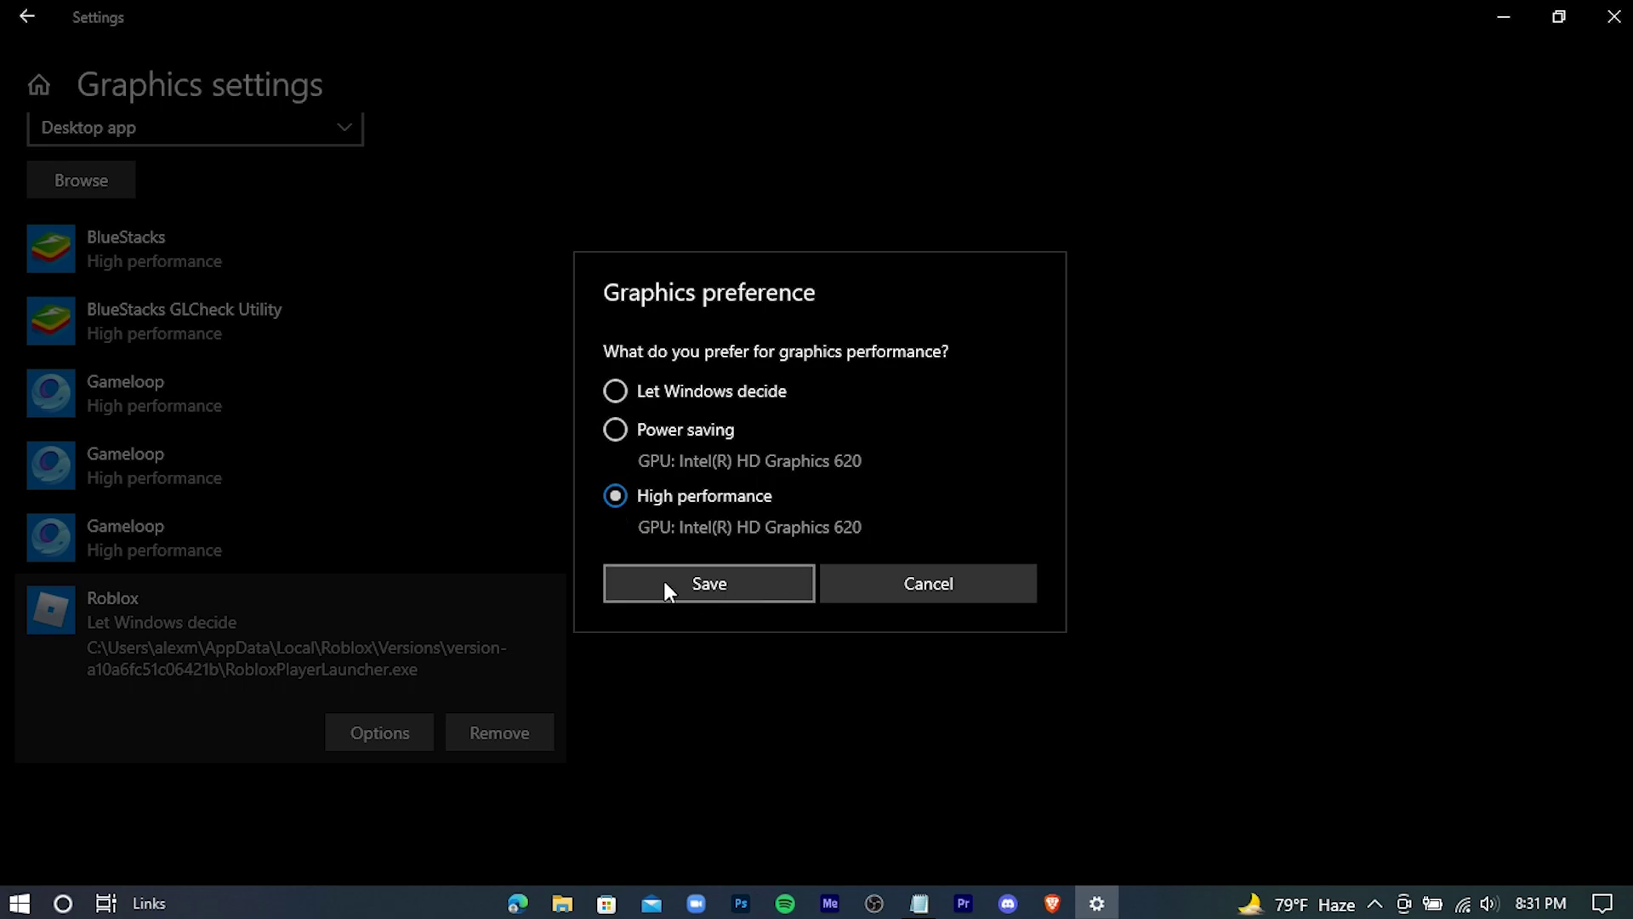
{"action": "left_click", "coordinate": [639, 586]}
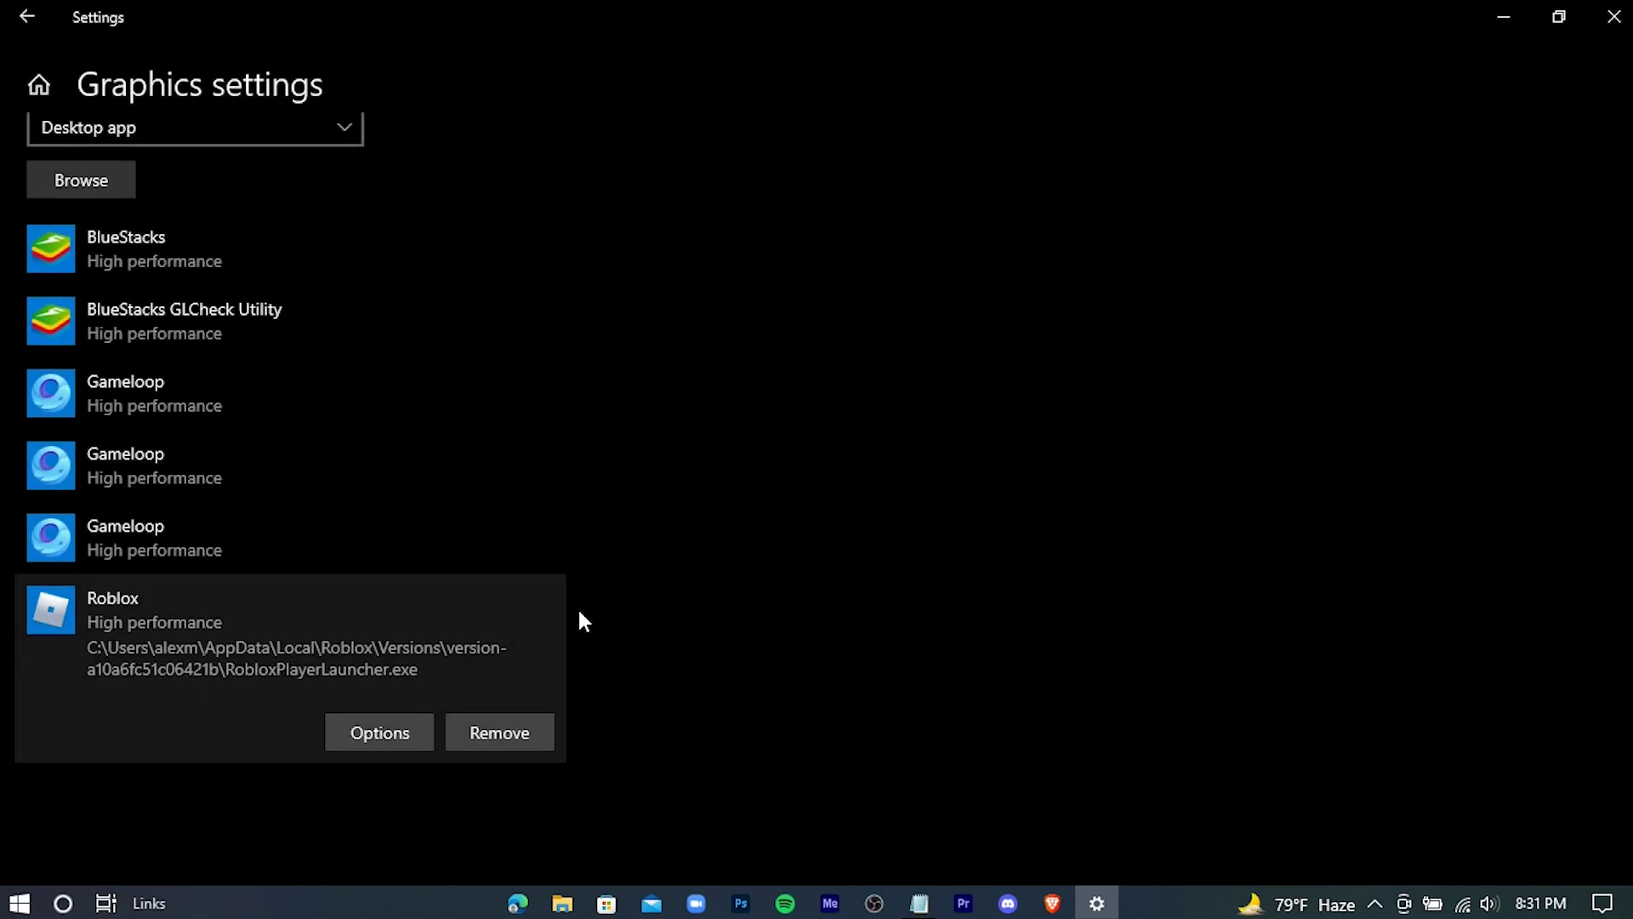
{"action": "left_click", "coordinate": [1599, 41]}
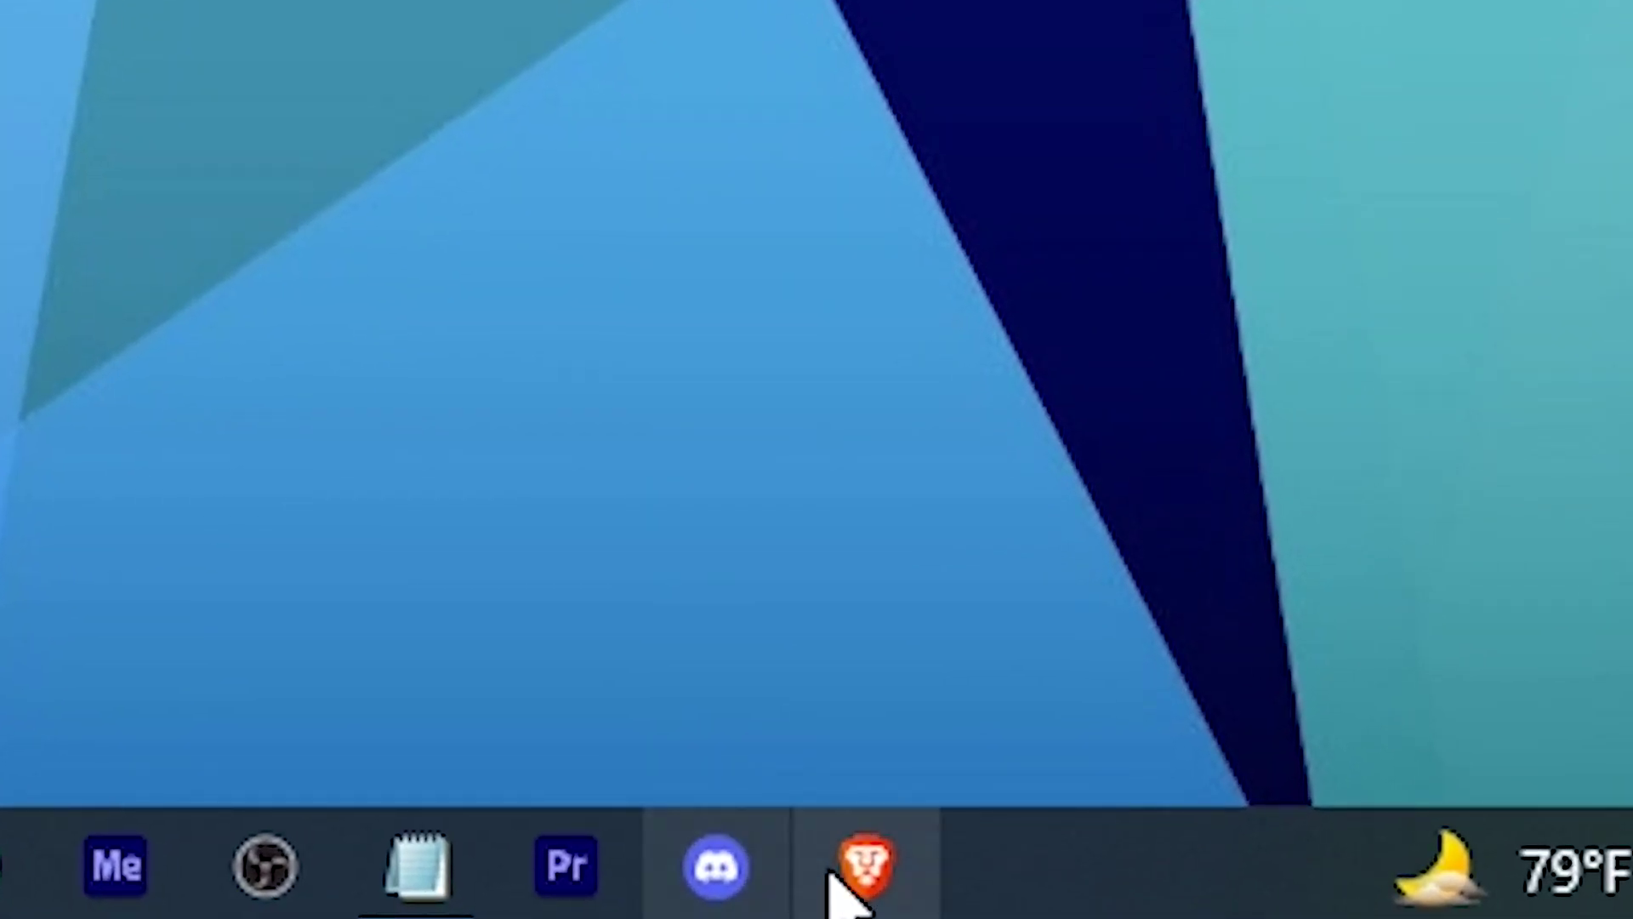
- Search the web for roblox studio in Brave and open the roblox.com/create page
{"action": "left_click", "coordinate": [846, 862]}
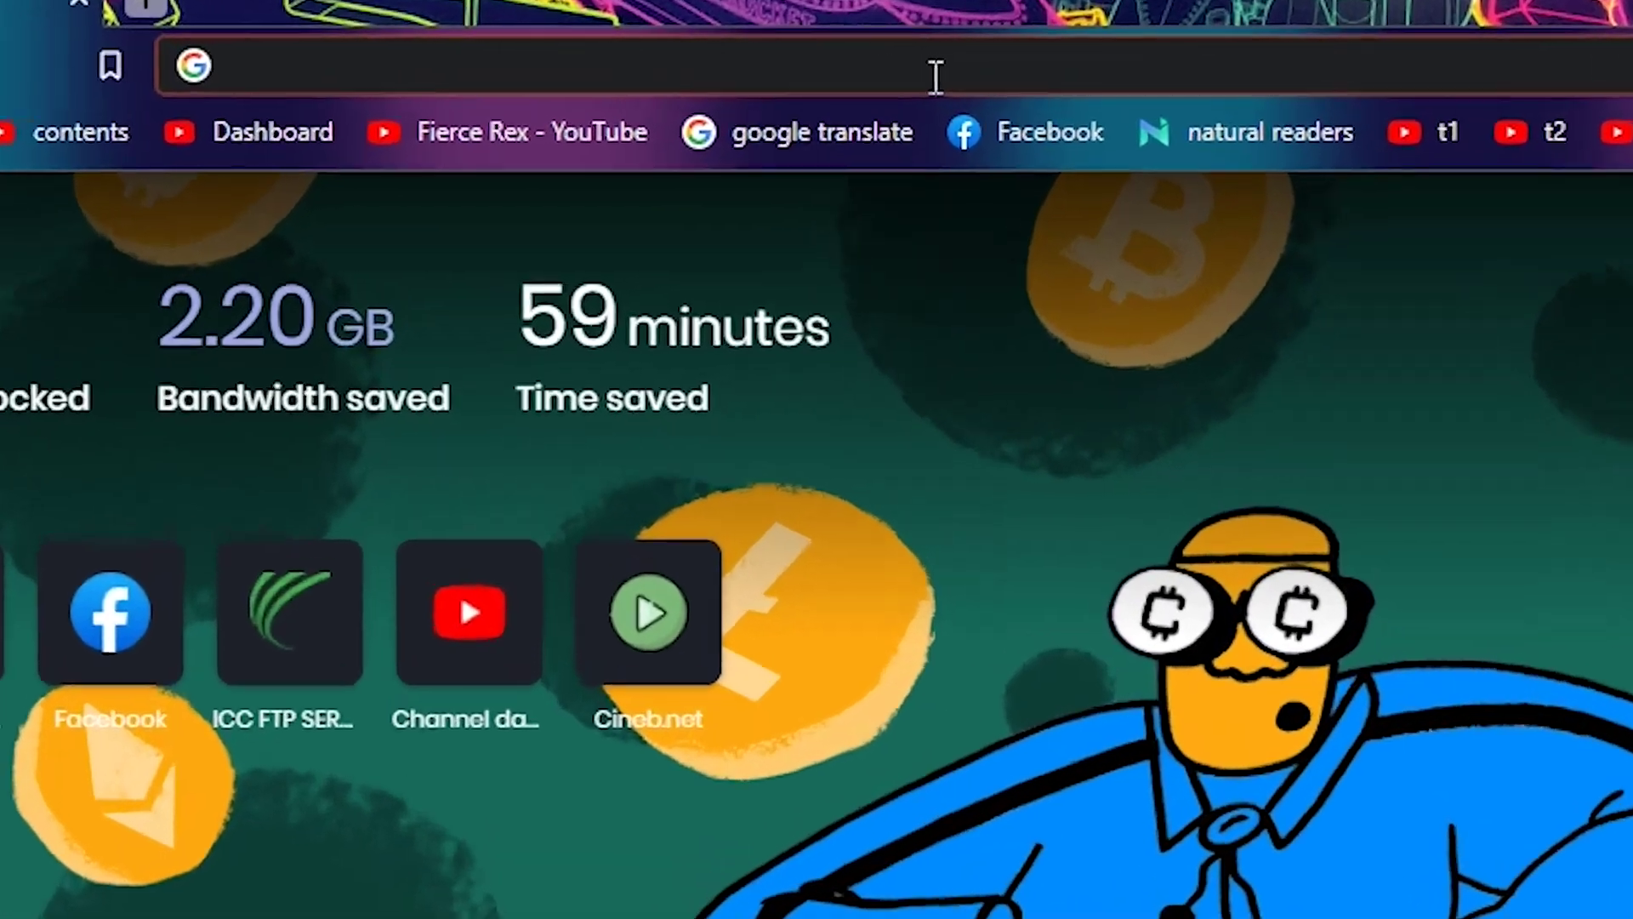
{"action": "type", "text": "roblox s"}
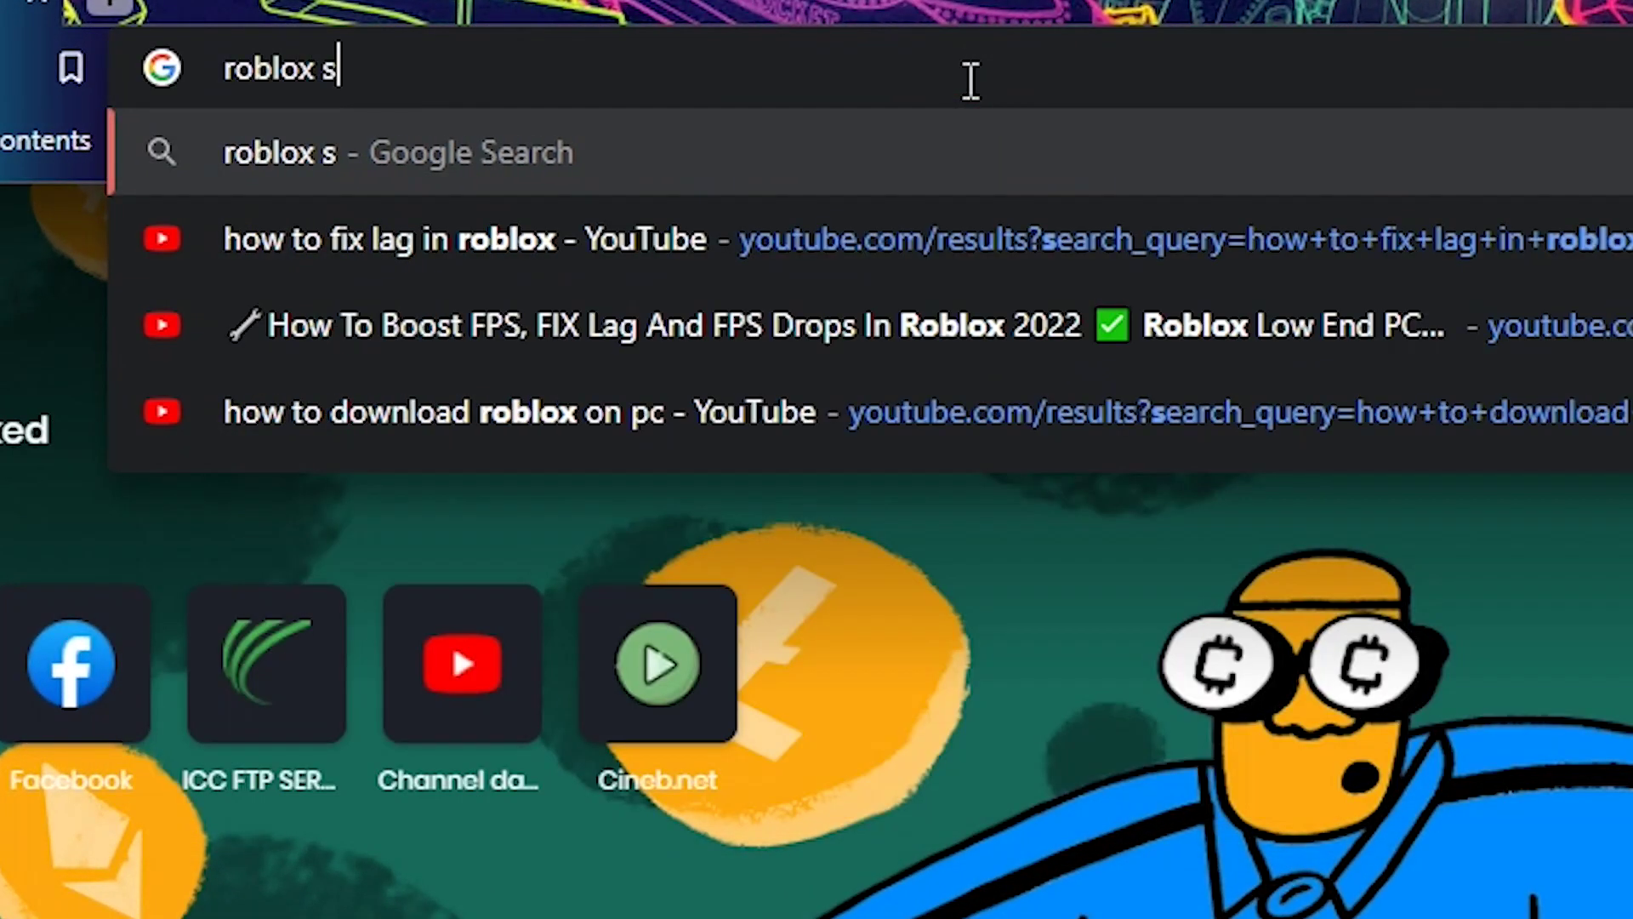
{"action": "type", "text": "tudio"}
{"action": "key", "text": "Return"}
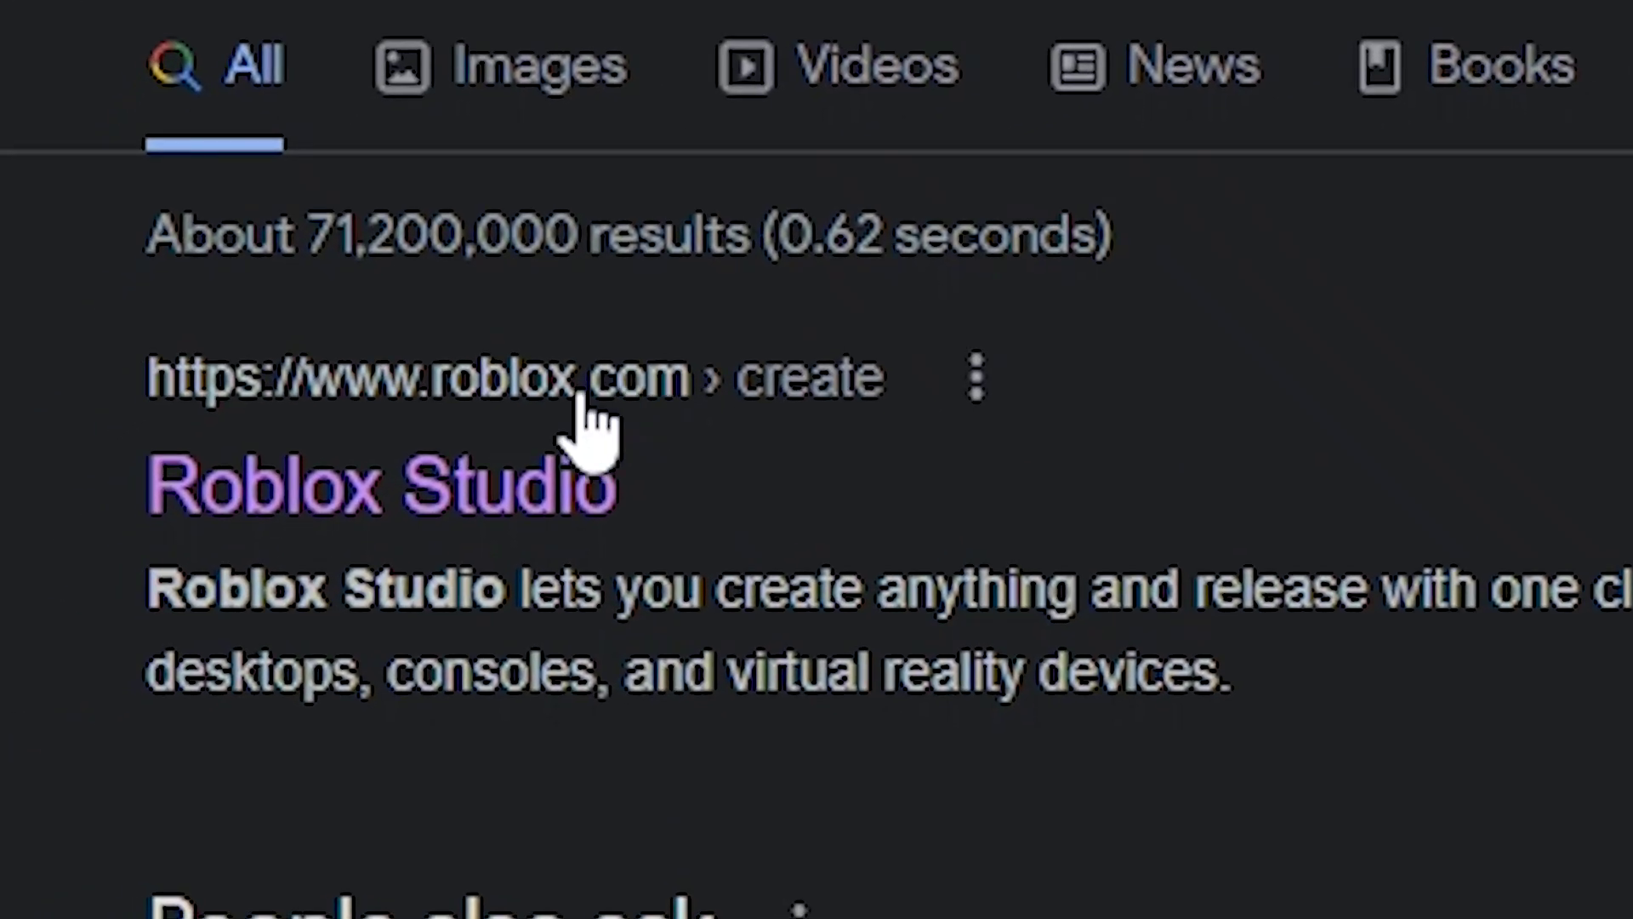
{"action": "left_click", "coordinate": [368, 510]}
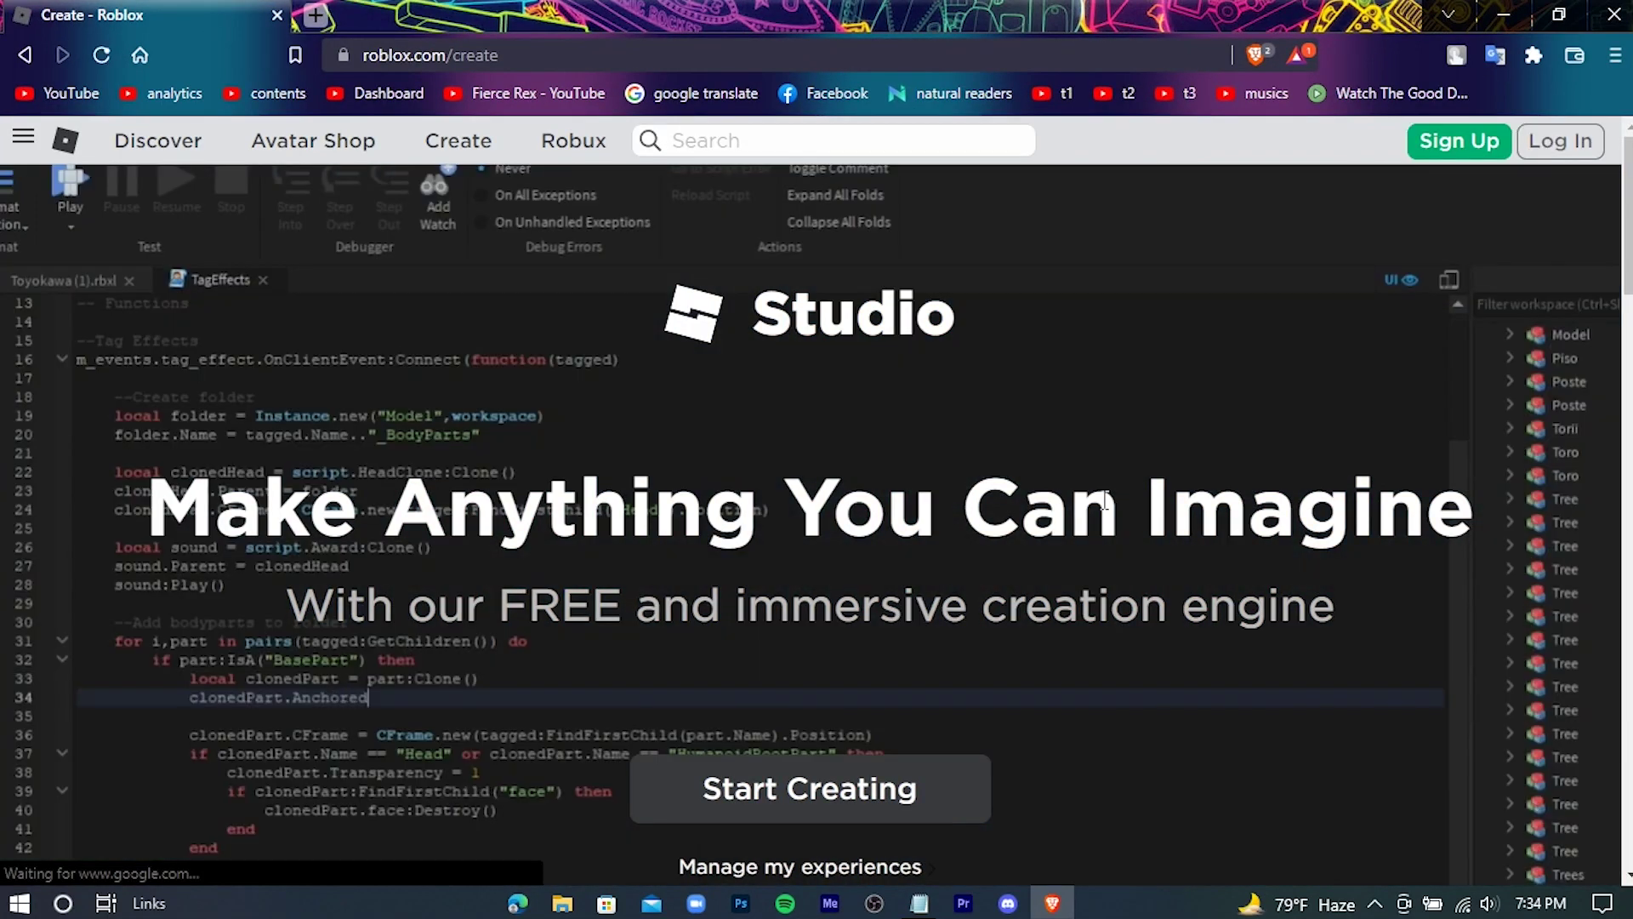
{"action": "scroll", "coordinate": [1101, 496], "scroll_direction": "down", "scroll_amount": 5}
{"action": "scroll", "coordinate": [1100, 497], "scroll_direction": "down", "scroll_amount": 5}
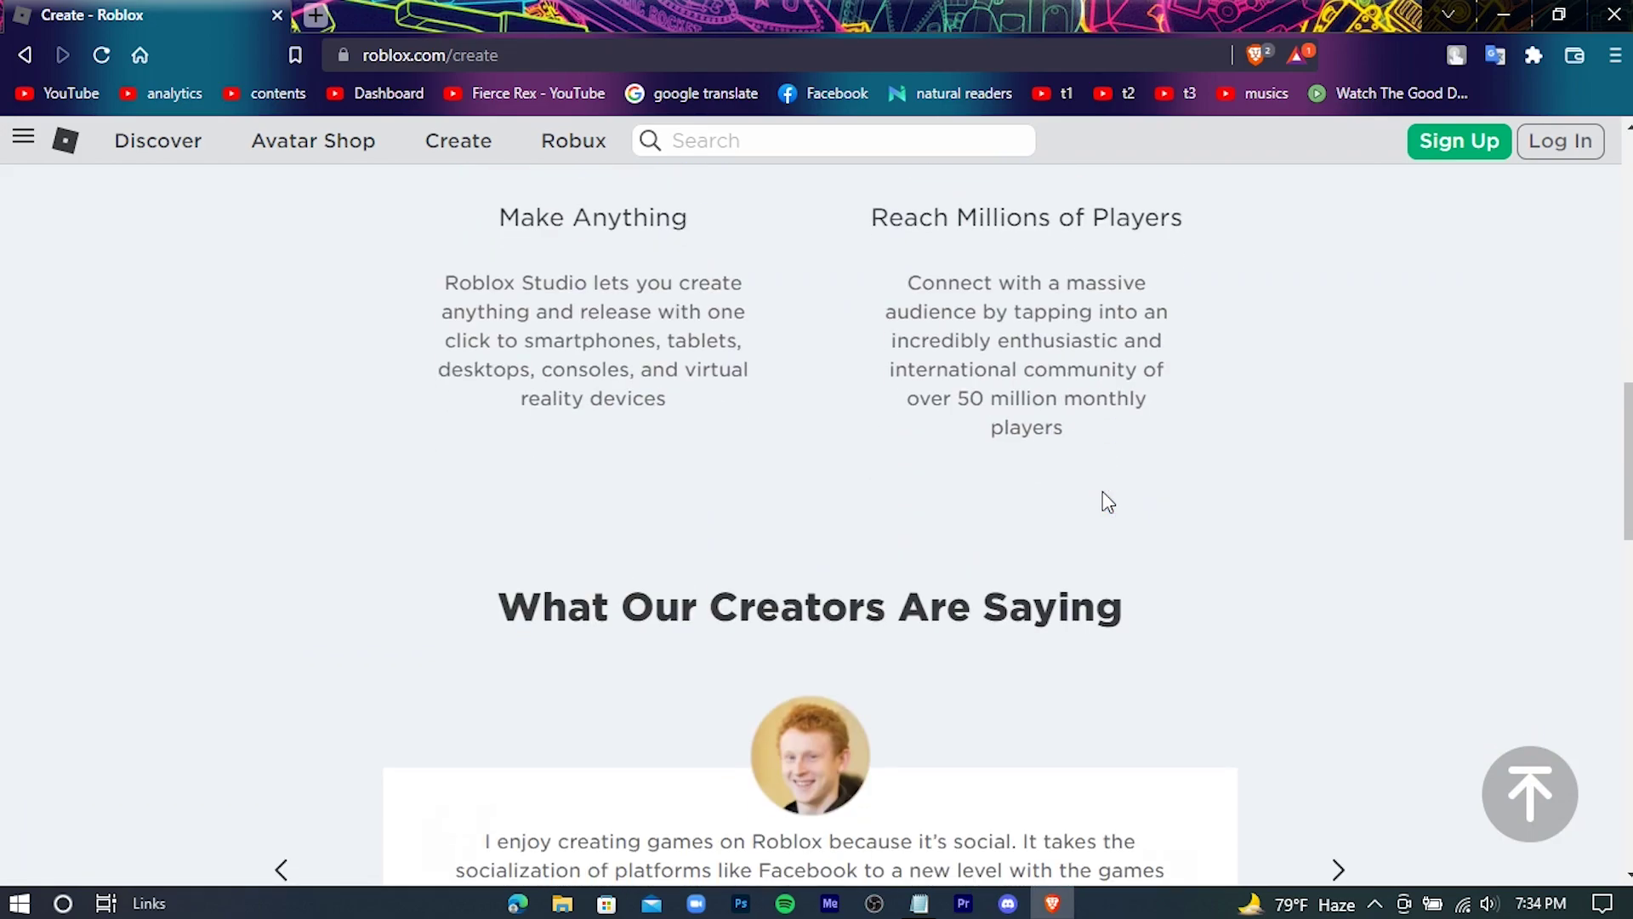
{"action": "scroll", "coordinate": [1103, 491], "scroll_direction": "up", "scroll_amount": 10}
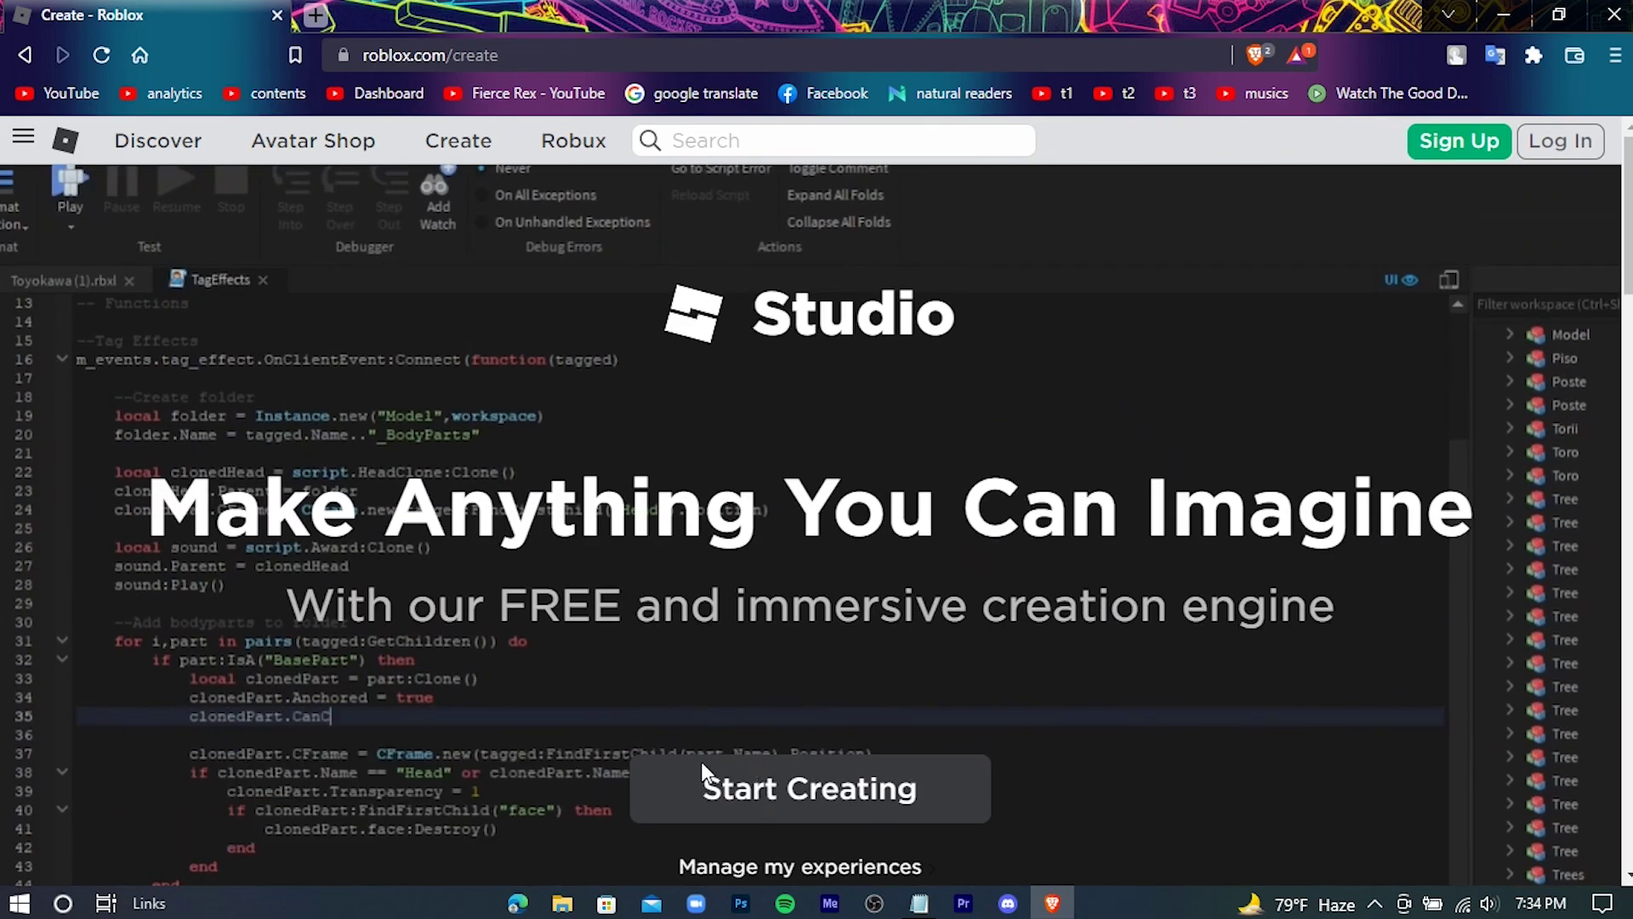
- Download the Roblox Studio launcher via Start Creating and save it to the Desktop
{"action": "left_click", "coordinate": [740, 787]}
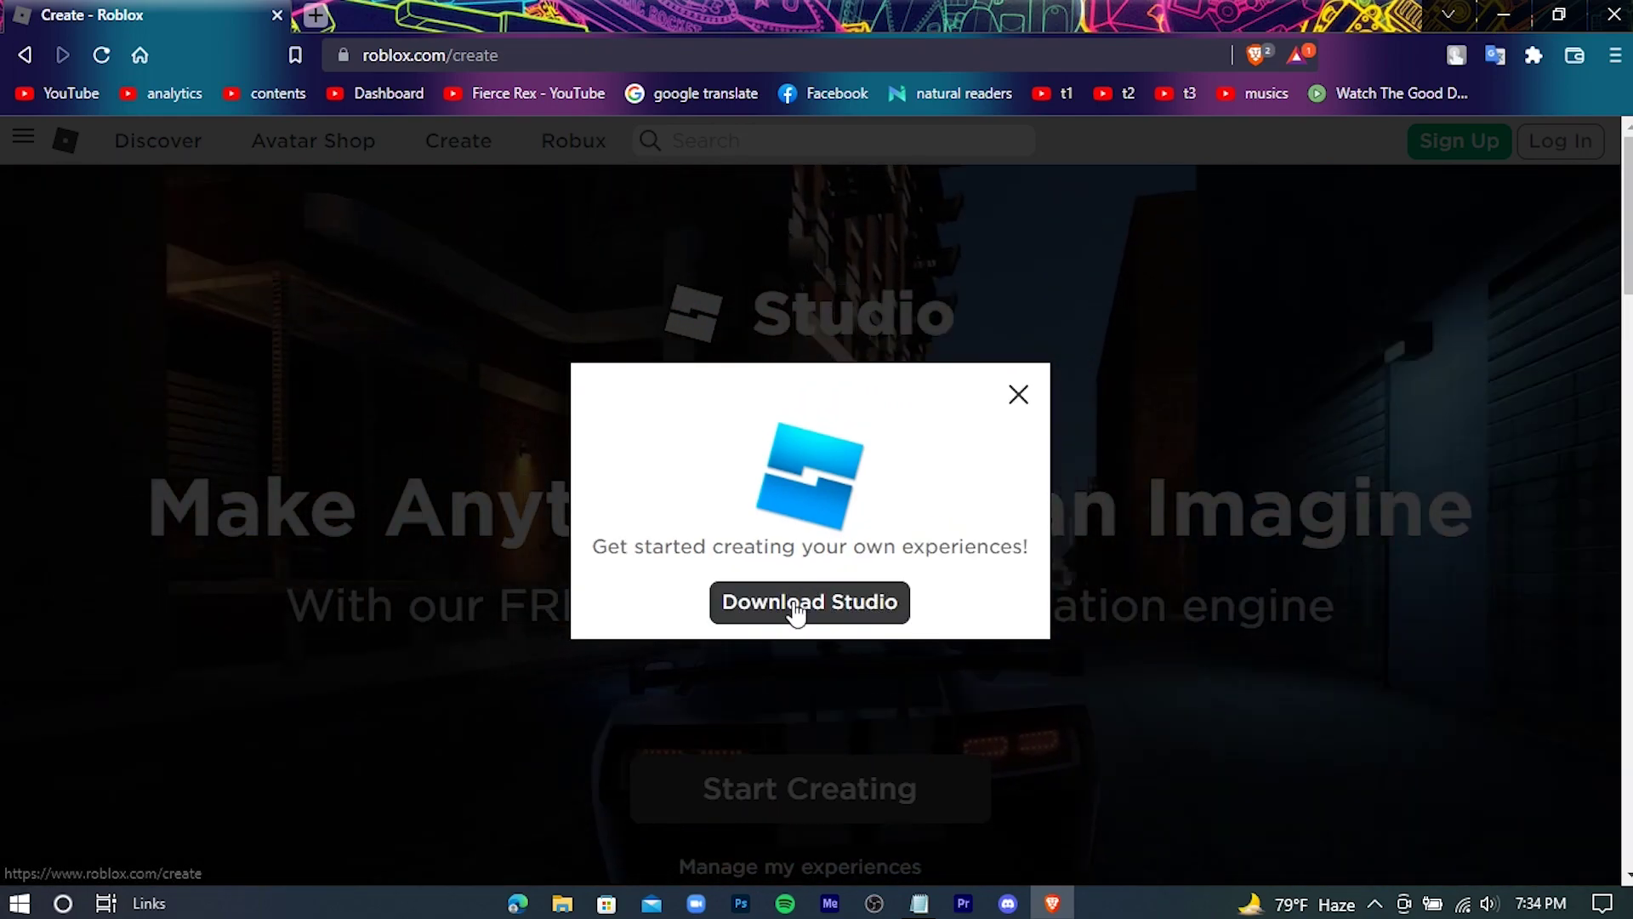
{"action": "left_click", "coordinate": [794, 606]}
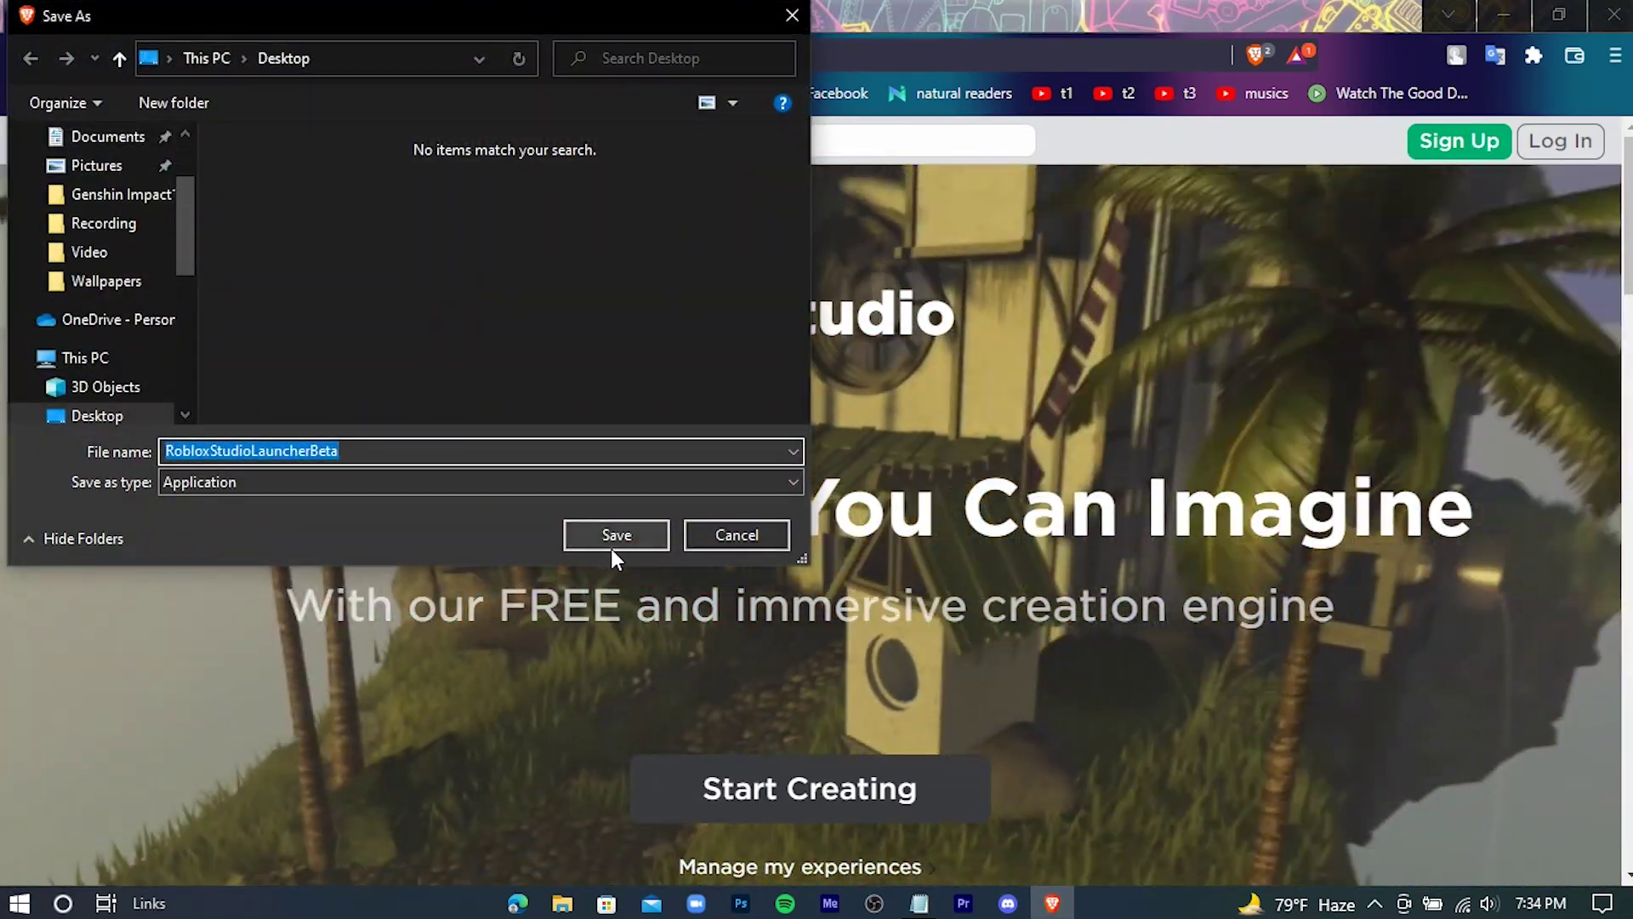
{"action": "left_click", "coordinate": [624, 534]}
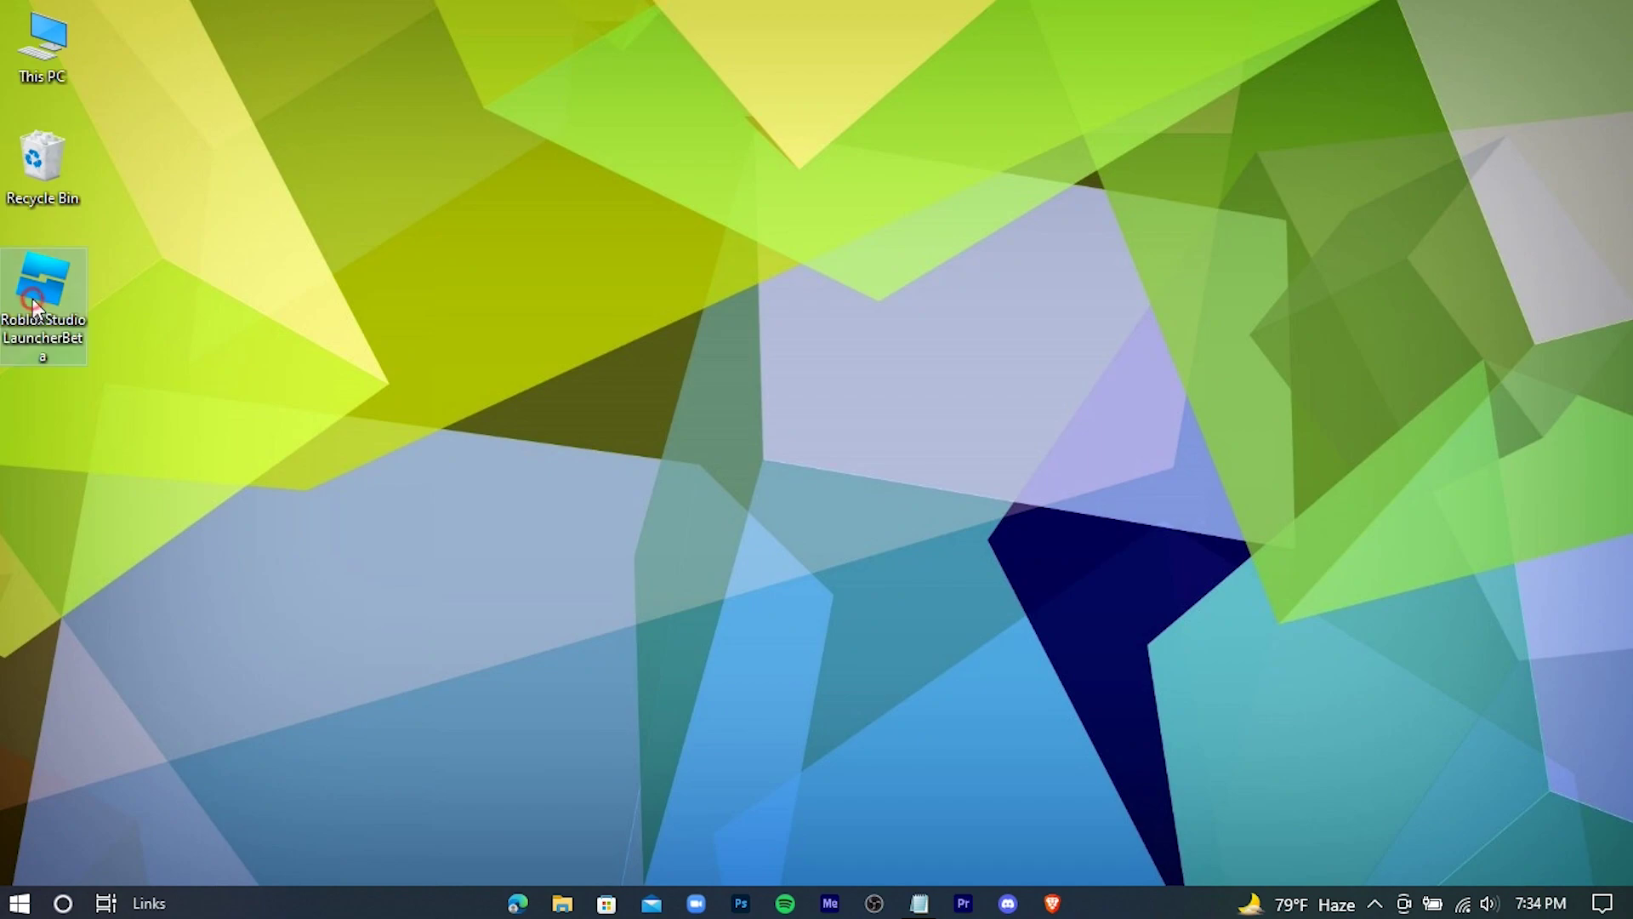
- Open the RobloxStudioLauncherBeta desktop shortcut to install and launch Roblox Studio
{"action": "right_click", "coordinate": [49, 268]}
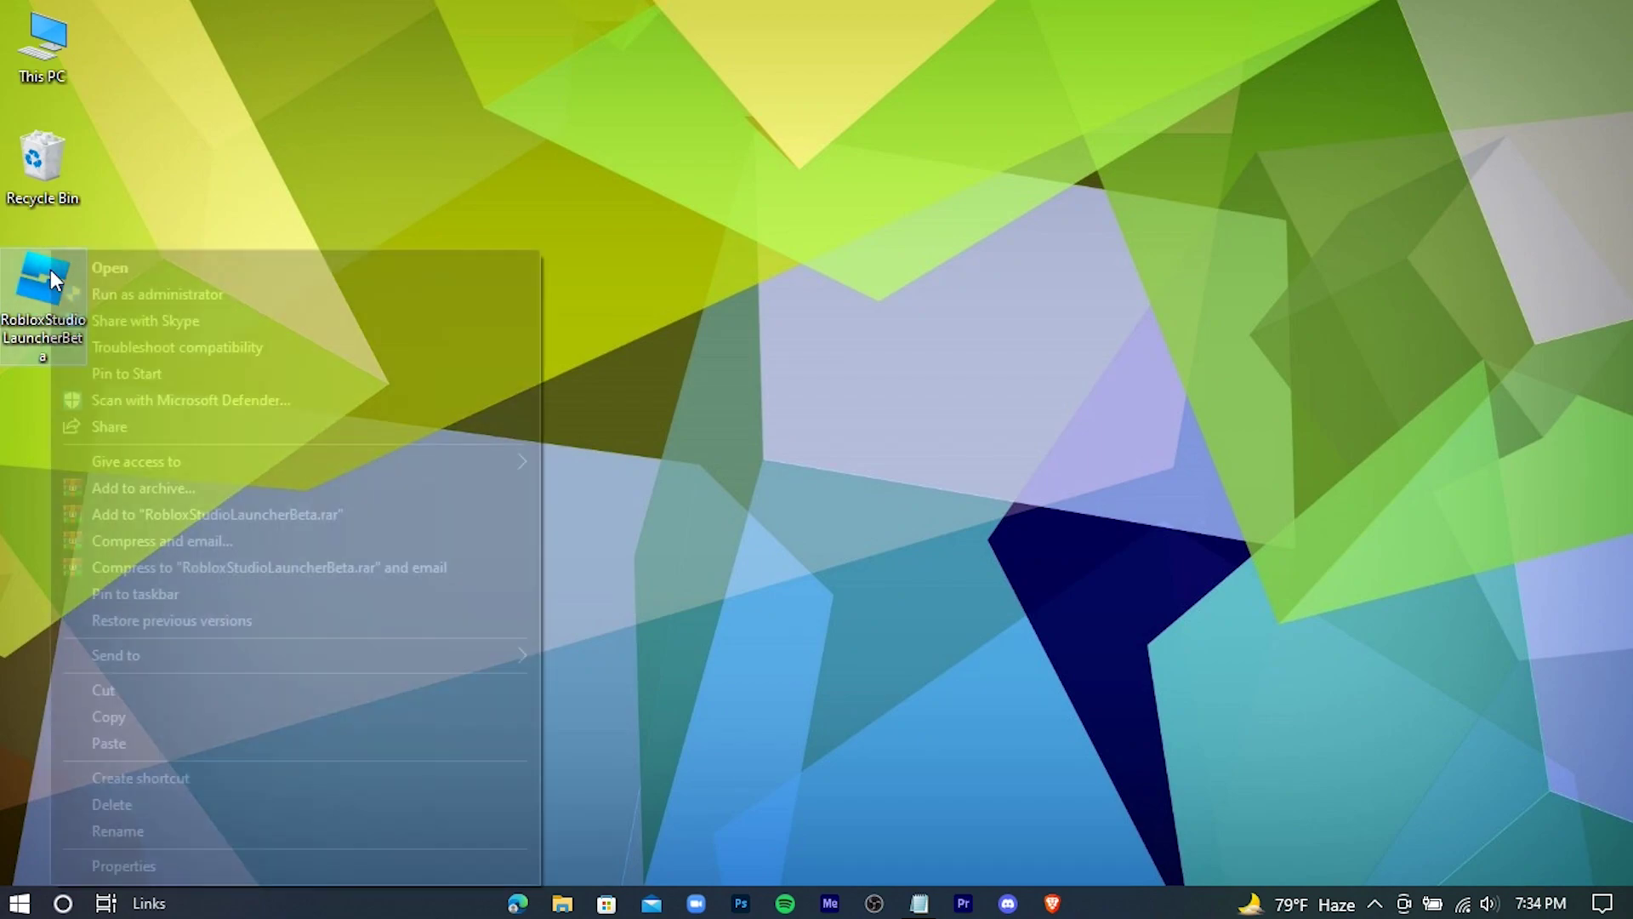
{"action": "left_click", "coordinate": [183, 267]}
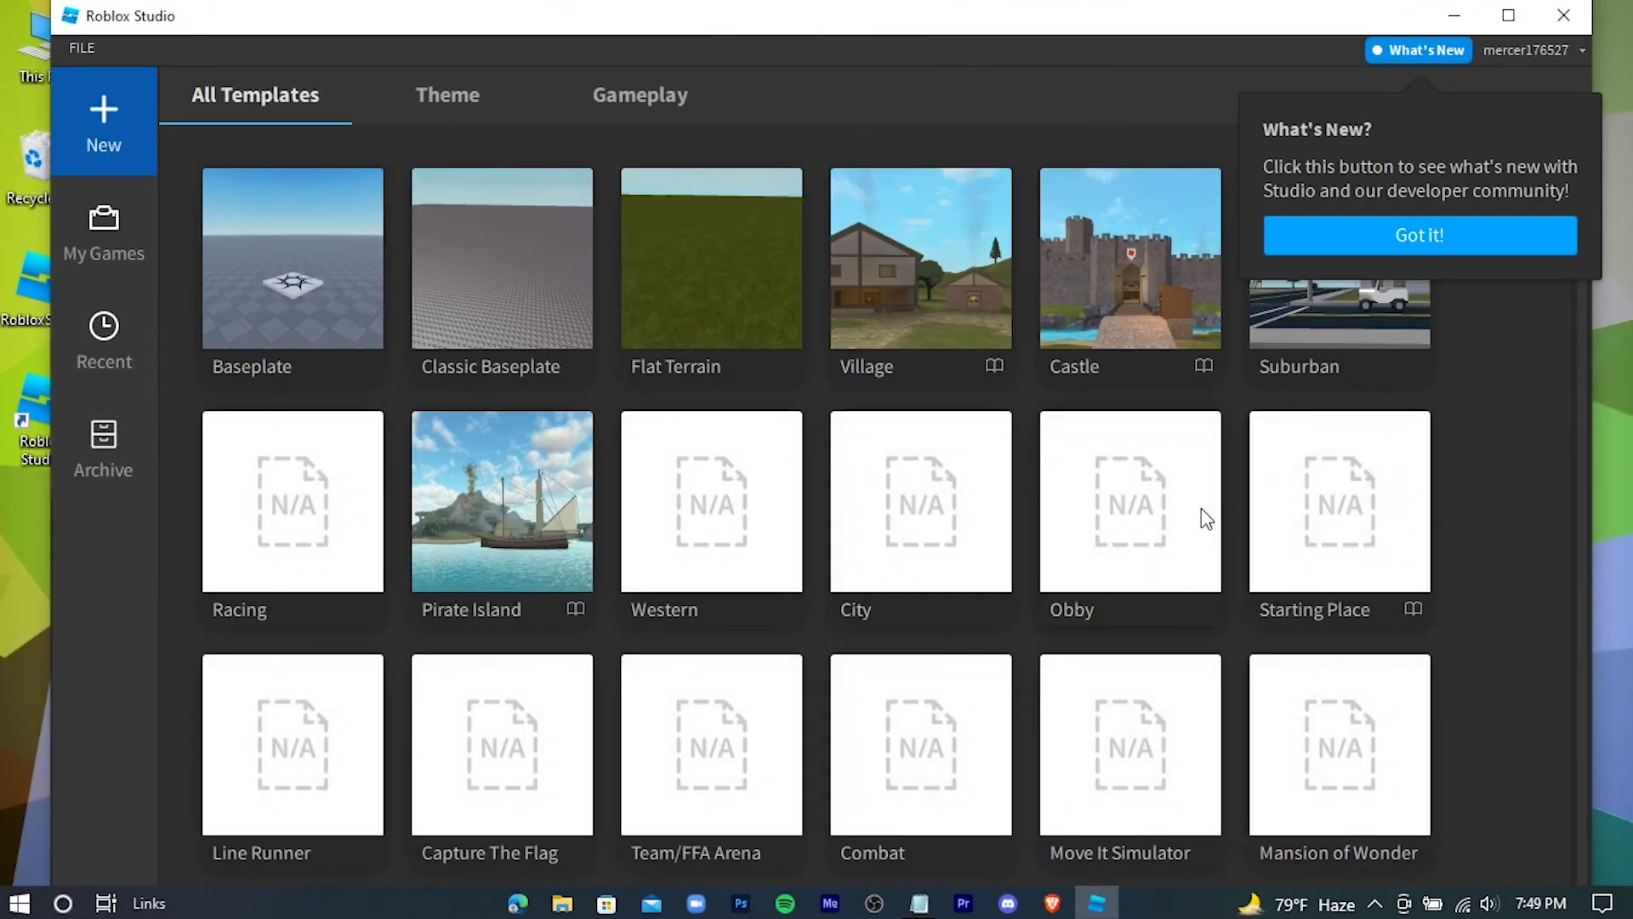
- Dismiss the What's New notice, maximize Roblox Studio, and open FILE > Studio Settings
{"action": "left_click", "coordinate": [1464, 241]}
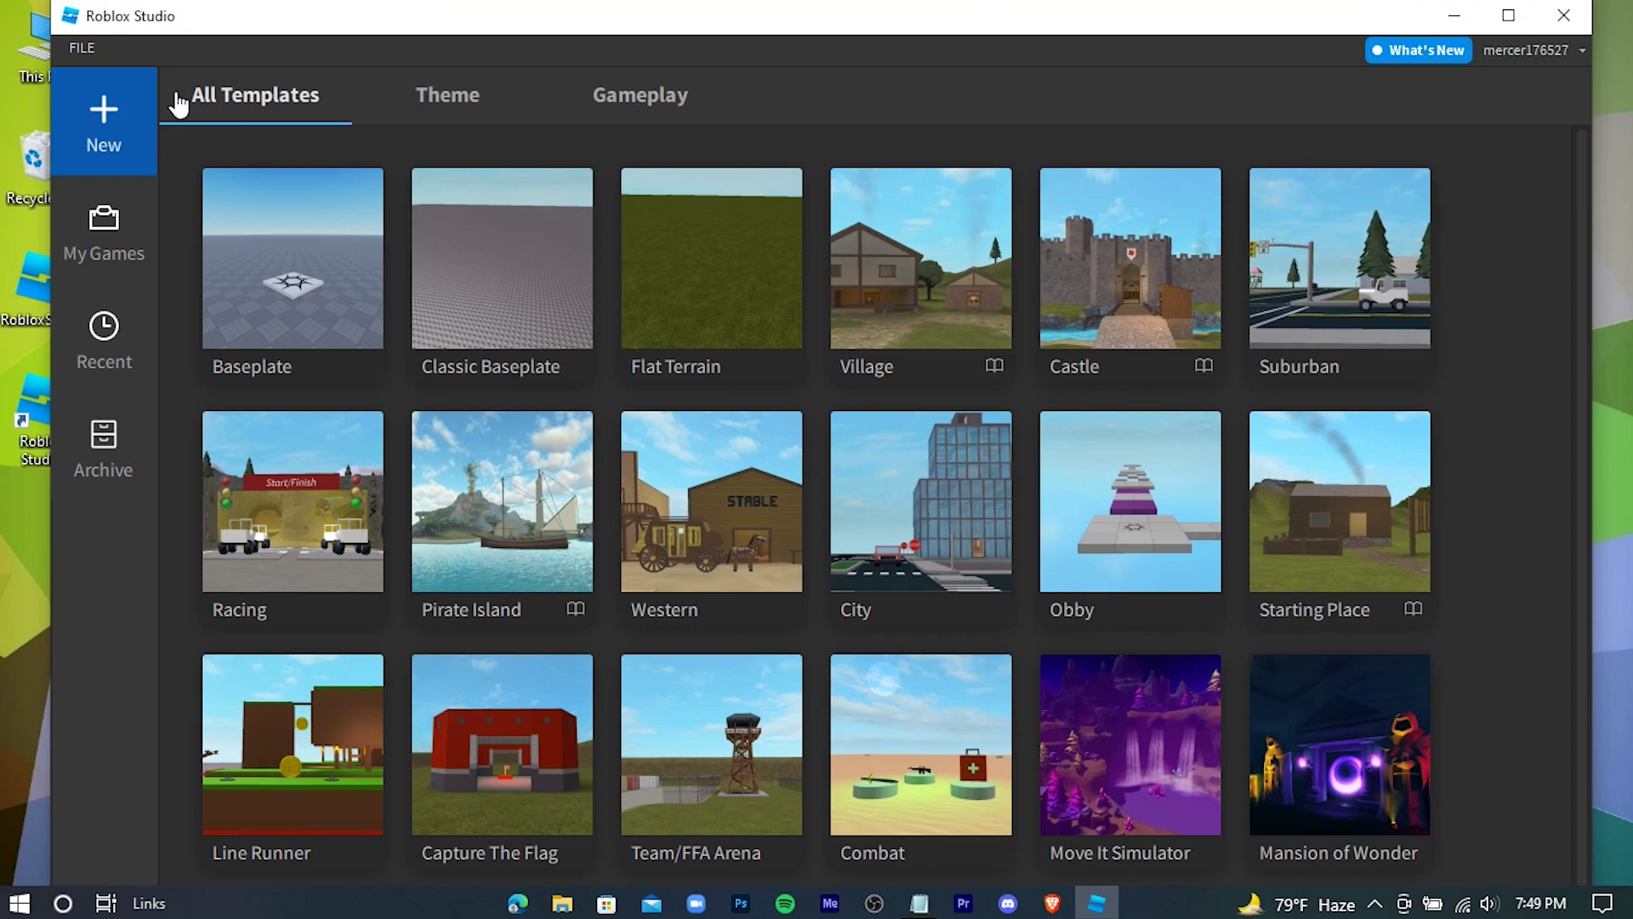
{"action": "left_click", "coordinate": [1529, 14]}
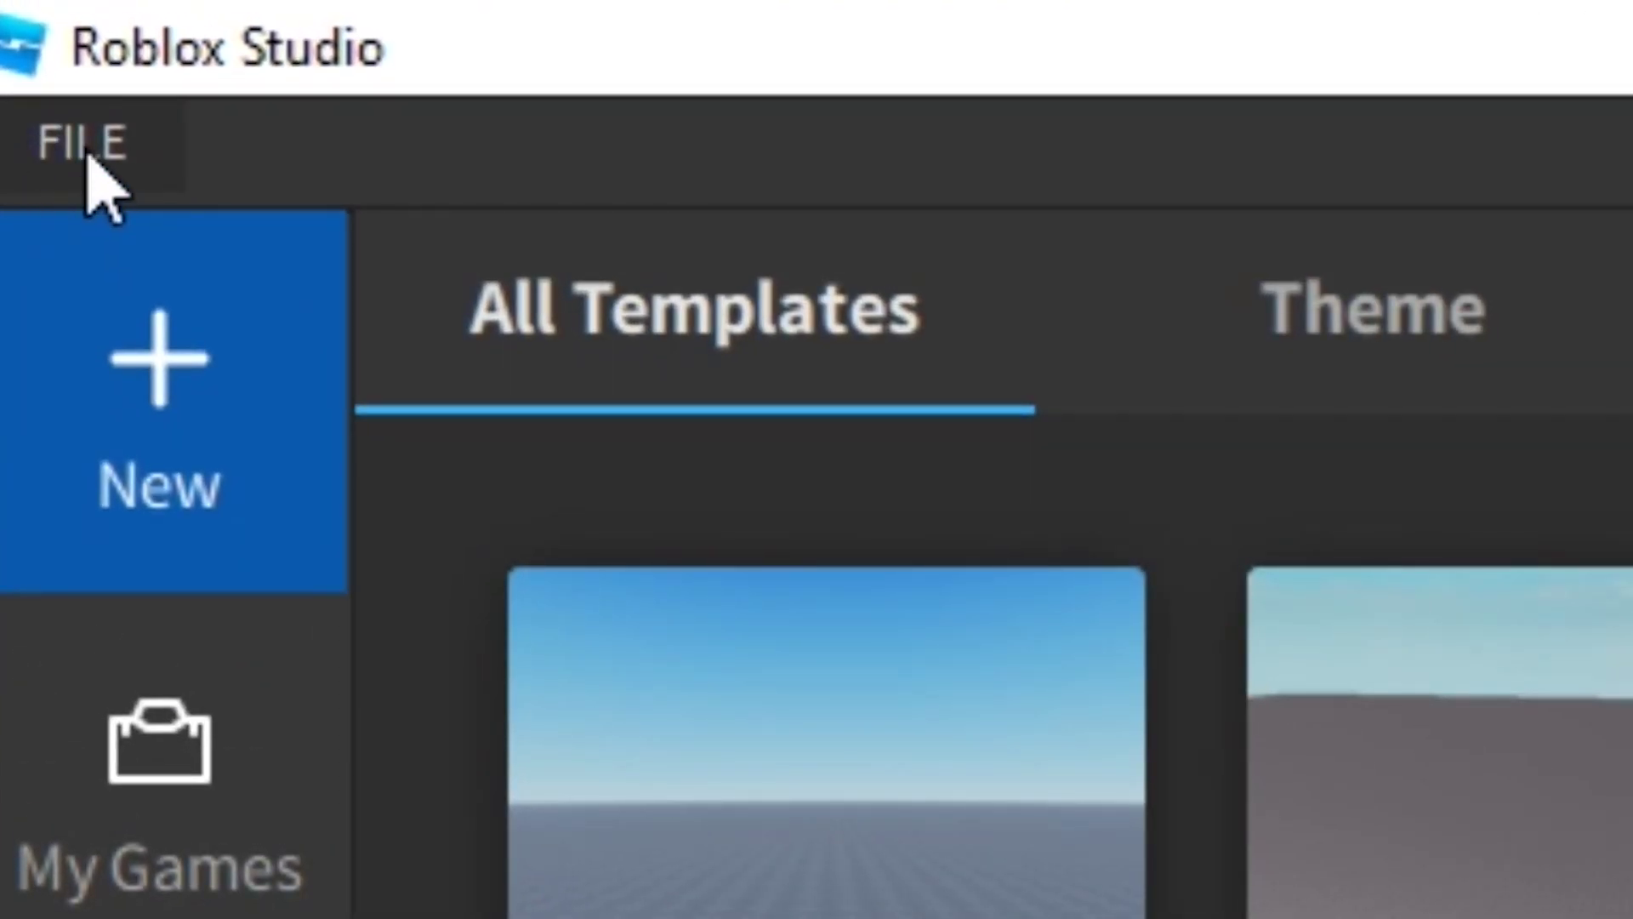
{"action": "left_click", "coordinate": [90, 161]}
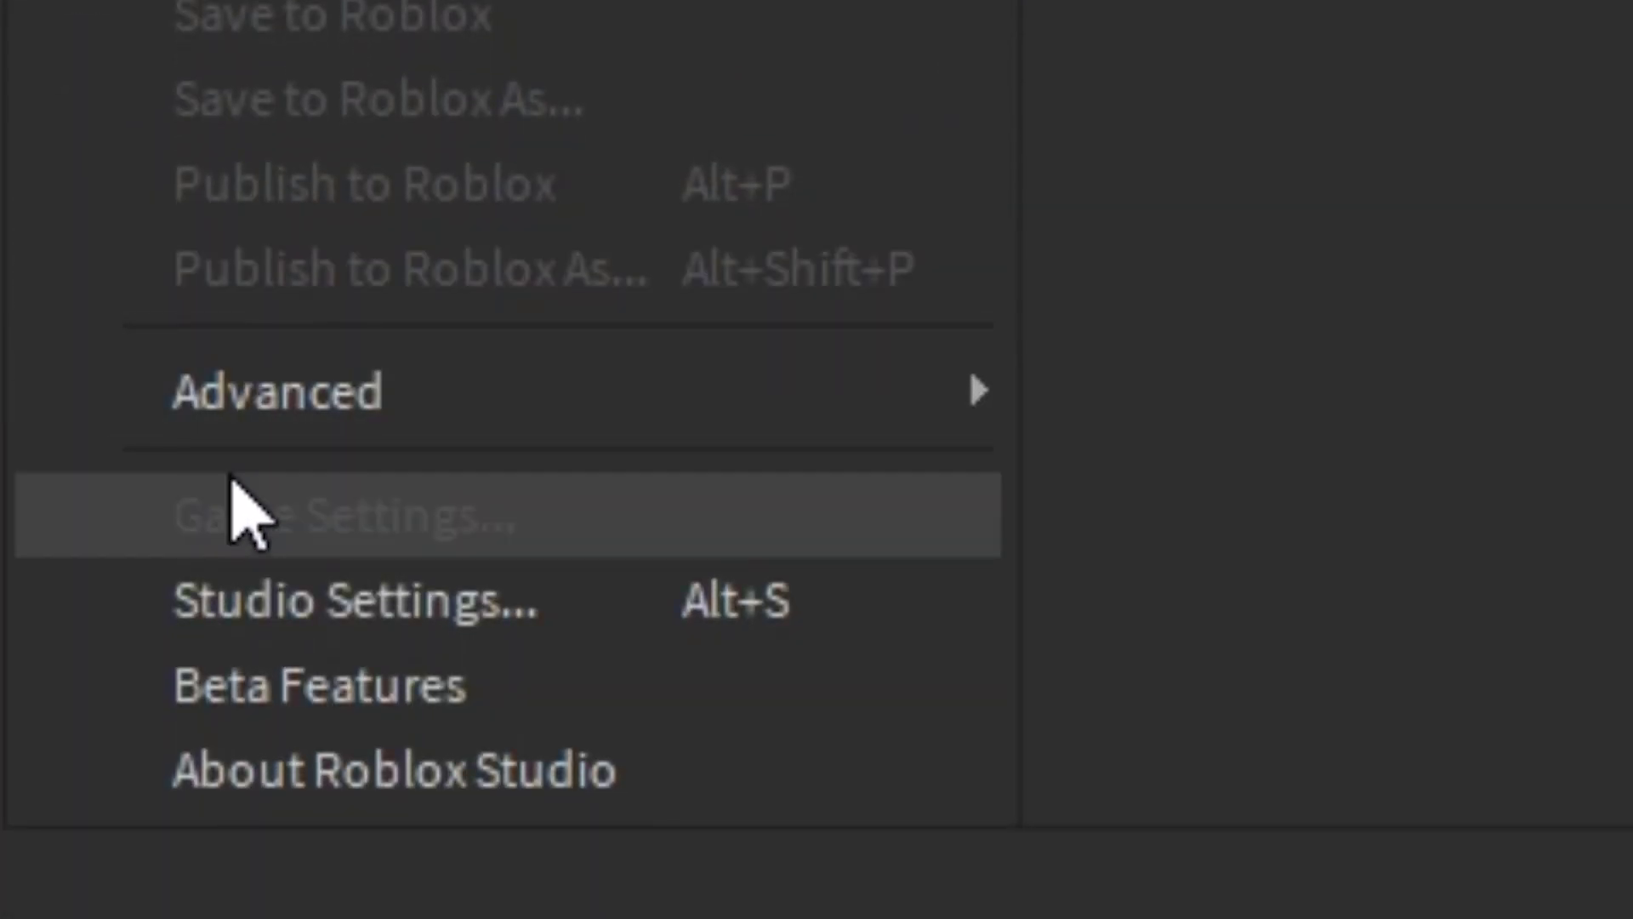
{"action": "mouse_move", "coordinate": [266, 407]}
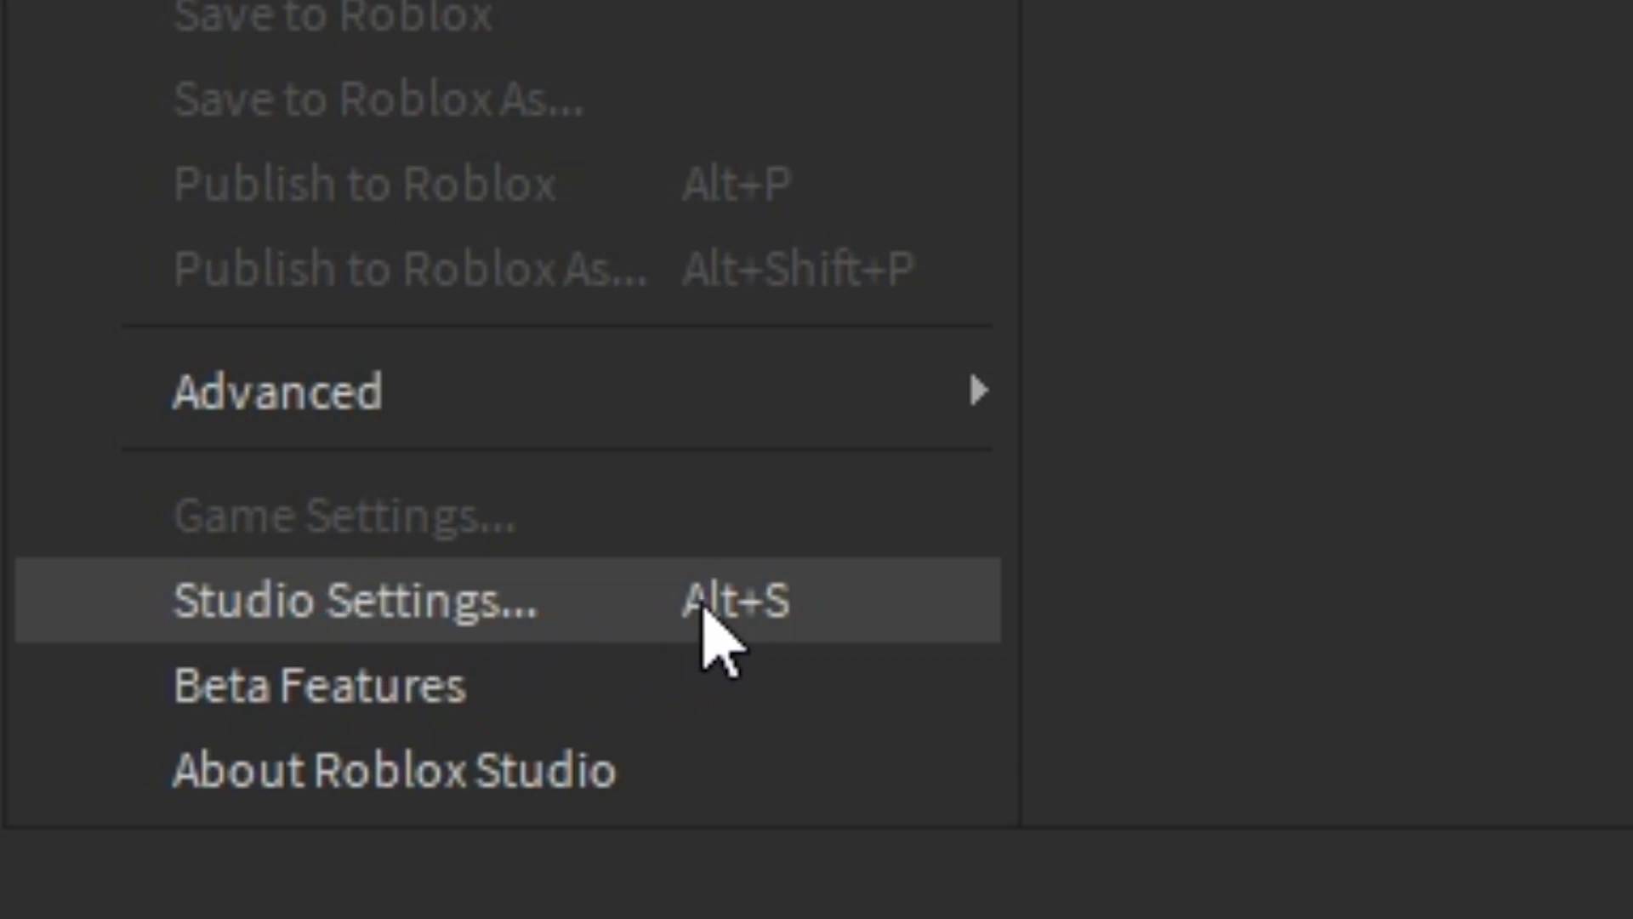
{"action": "left_click", "coordinate": [704, 605]}
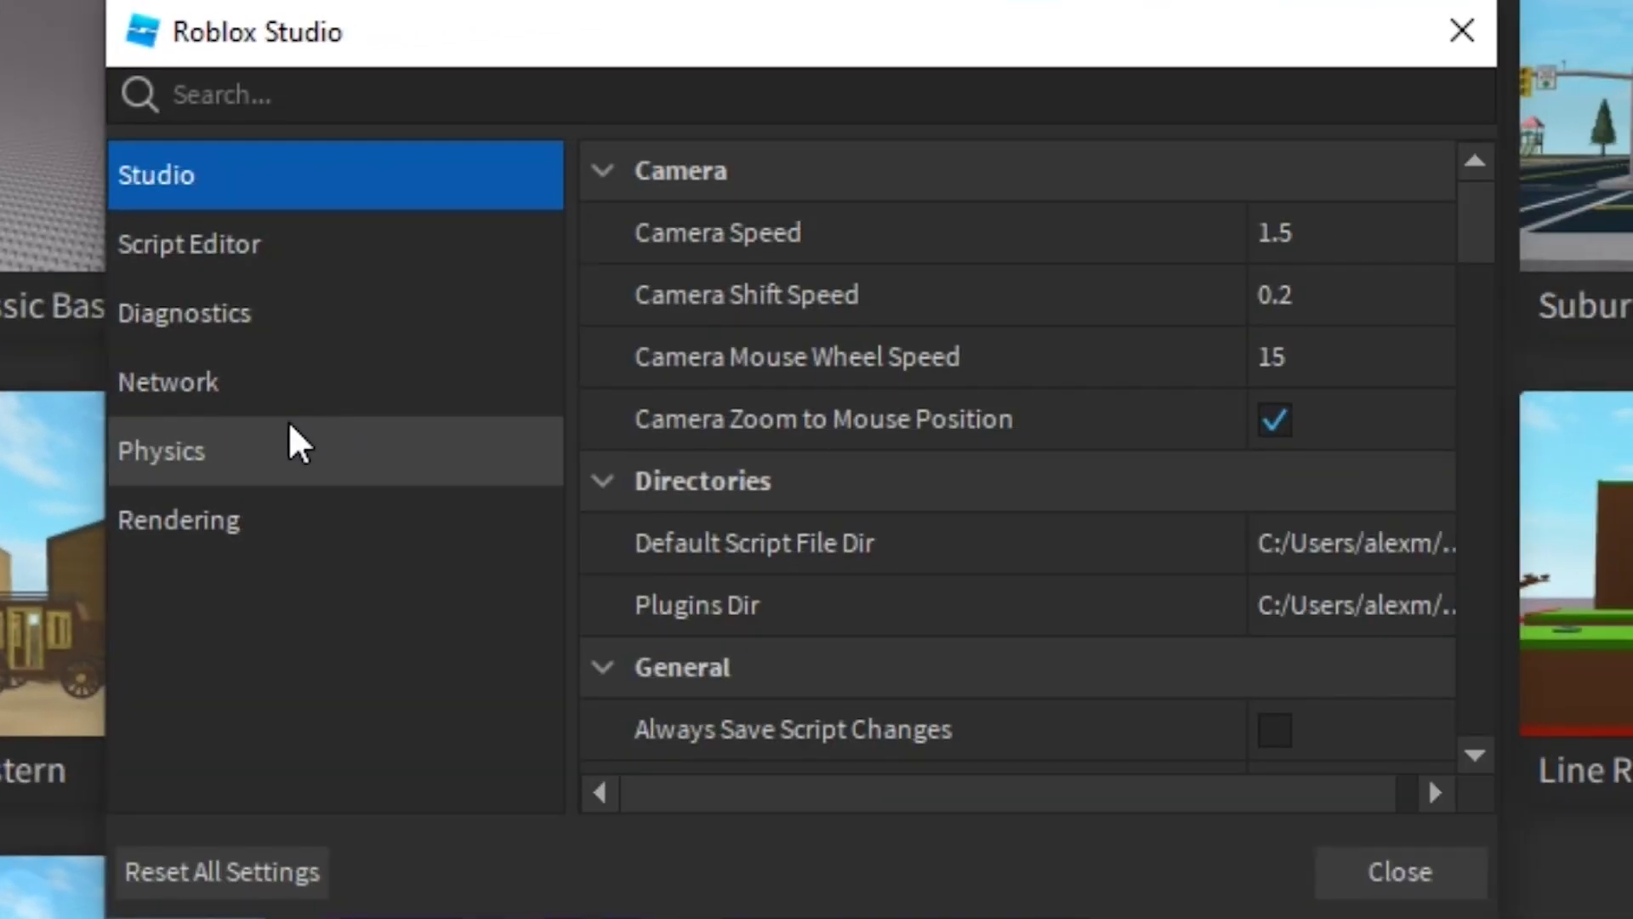
- Set the Rendering Editor Quality Level to Level 10
{"action": "left_click", "coordinate": [391, 520]}
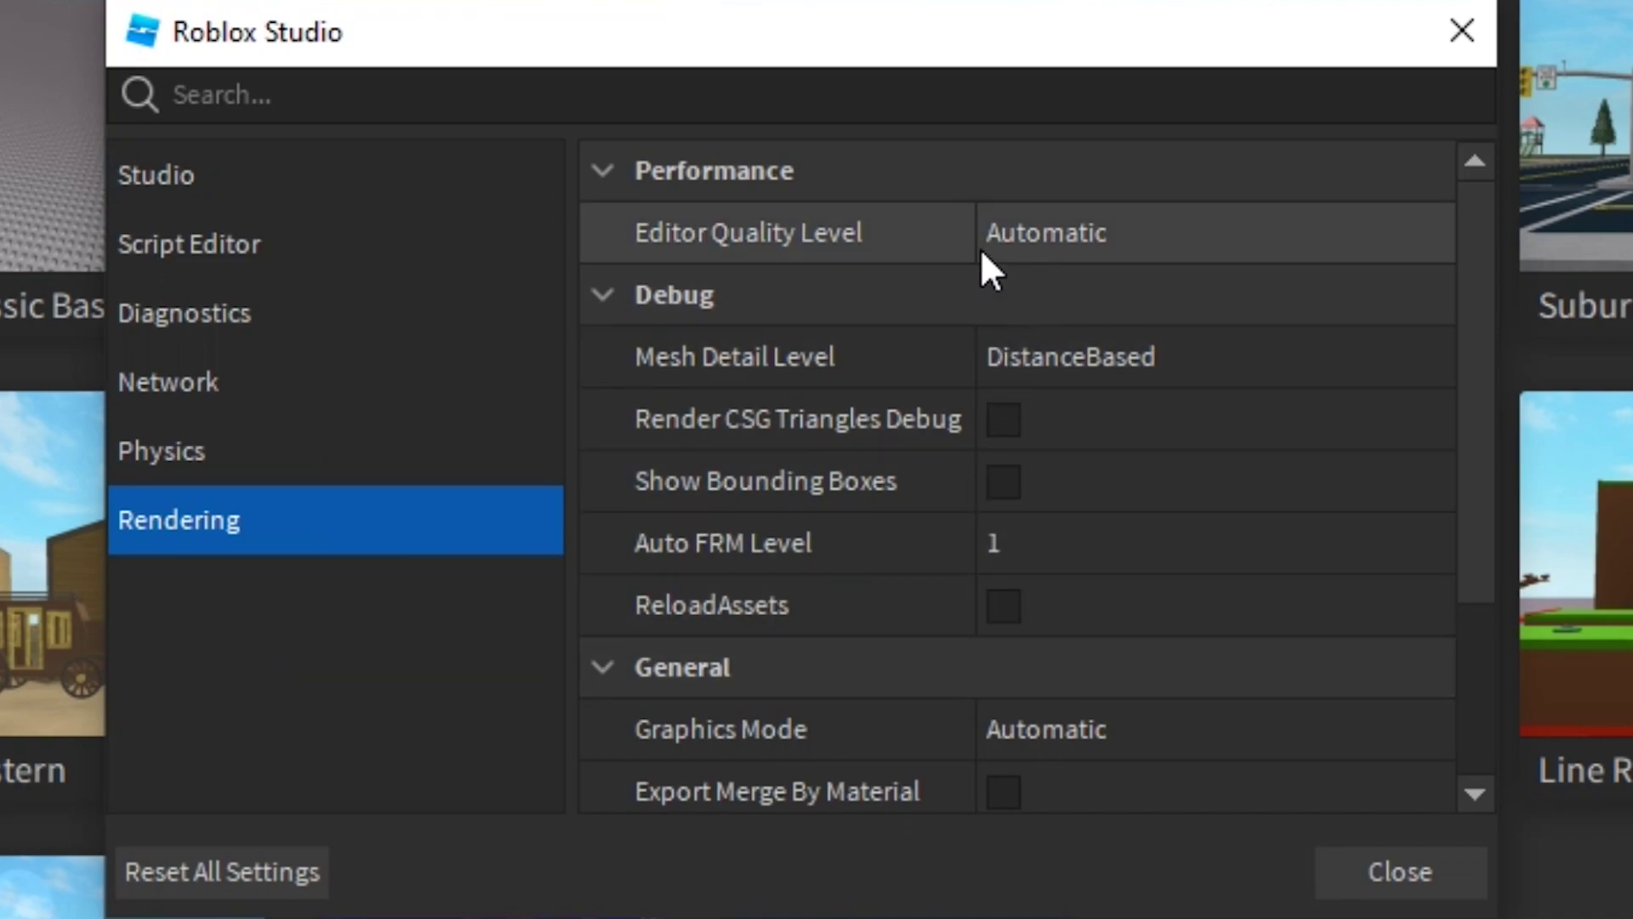
{"action": "left_click", "coordinate": [1064, 229]}
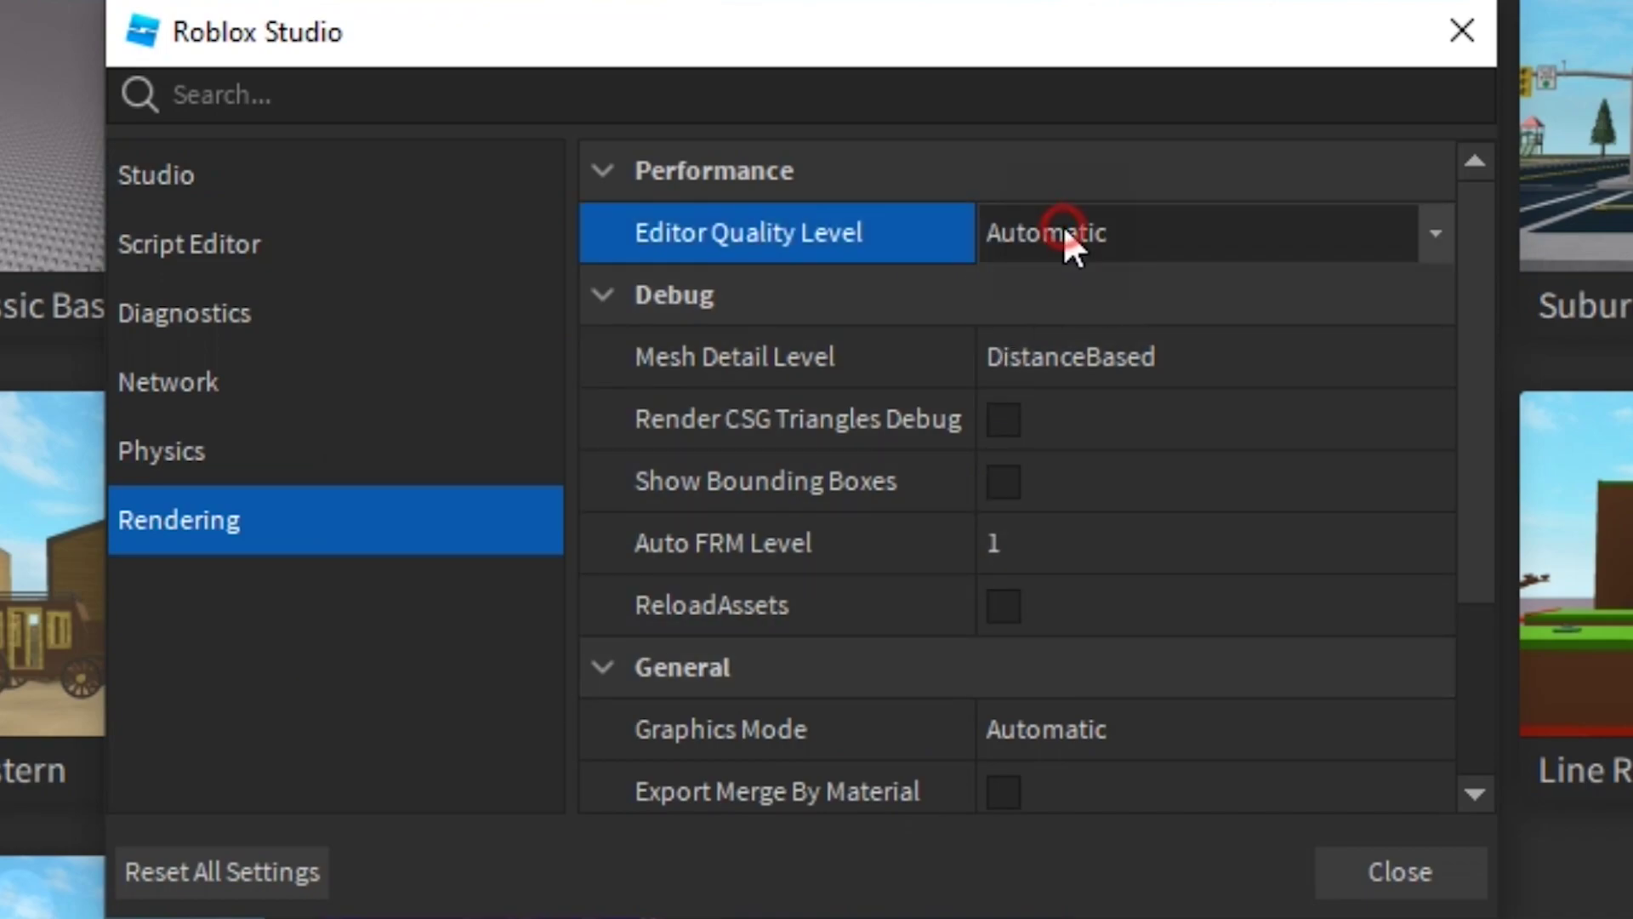
{"action": "left_click", "coordinate": [1427, 230]}
{"action": "scroll", "coordinate": [1118, 379], "scroll_direction": "down", "scroll_amount": 4}
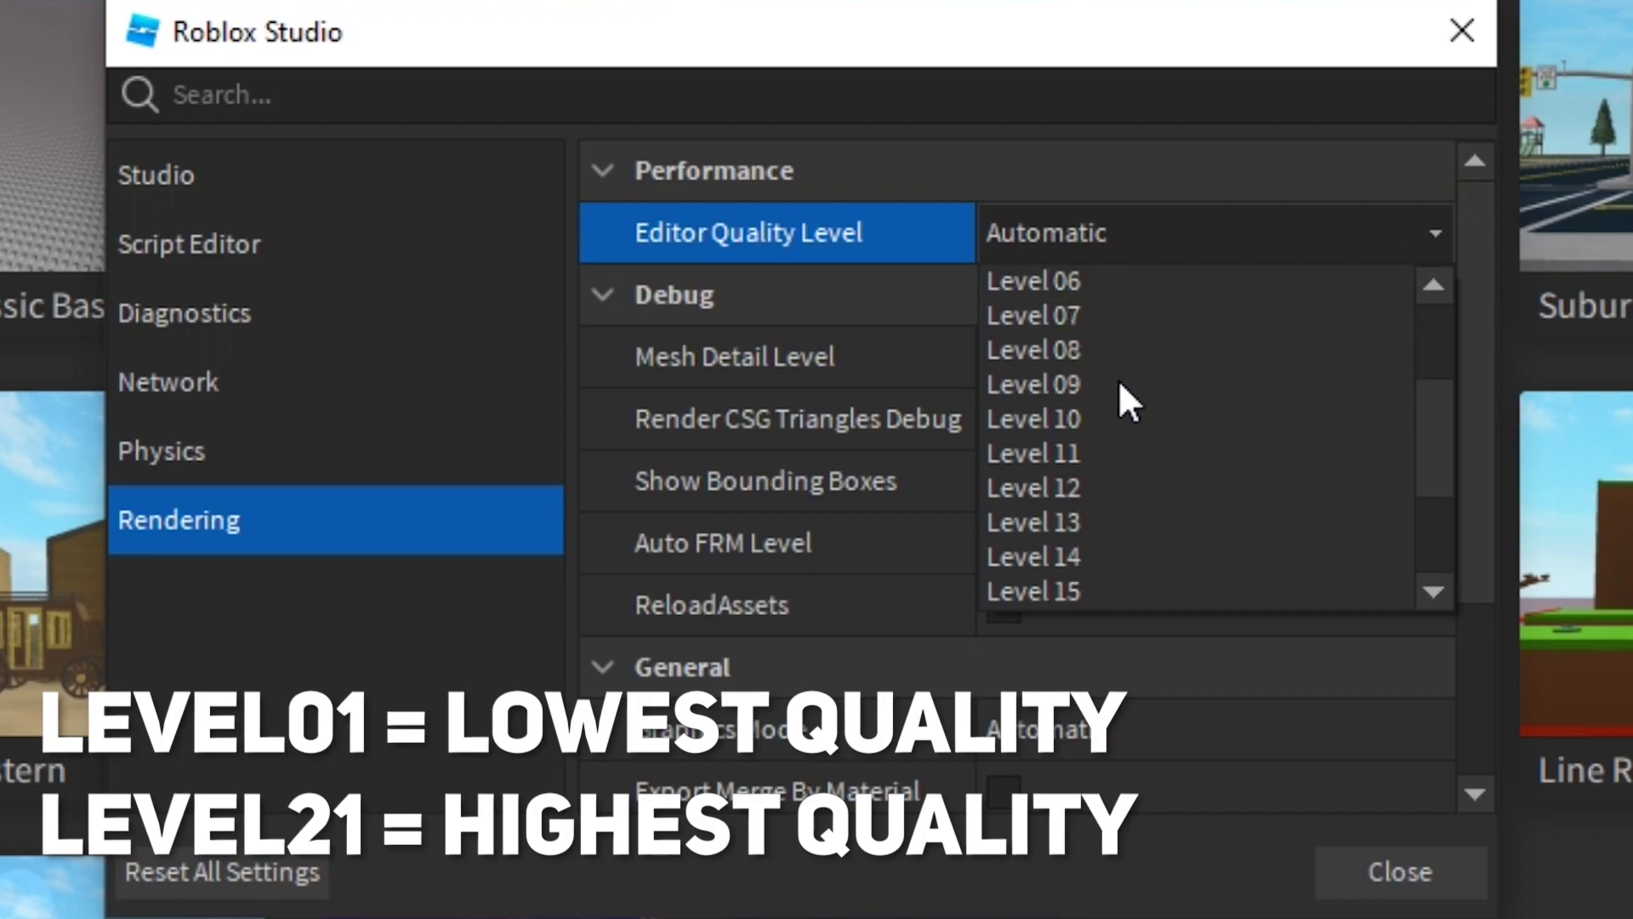
{"action": "scroll", "coordinate": [1149, 585], "scroll_direction": "up", "scroll_amount": 4}
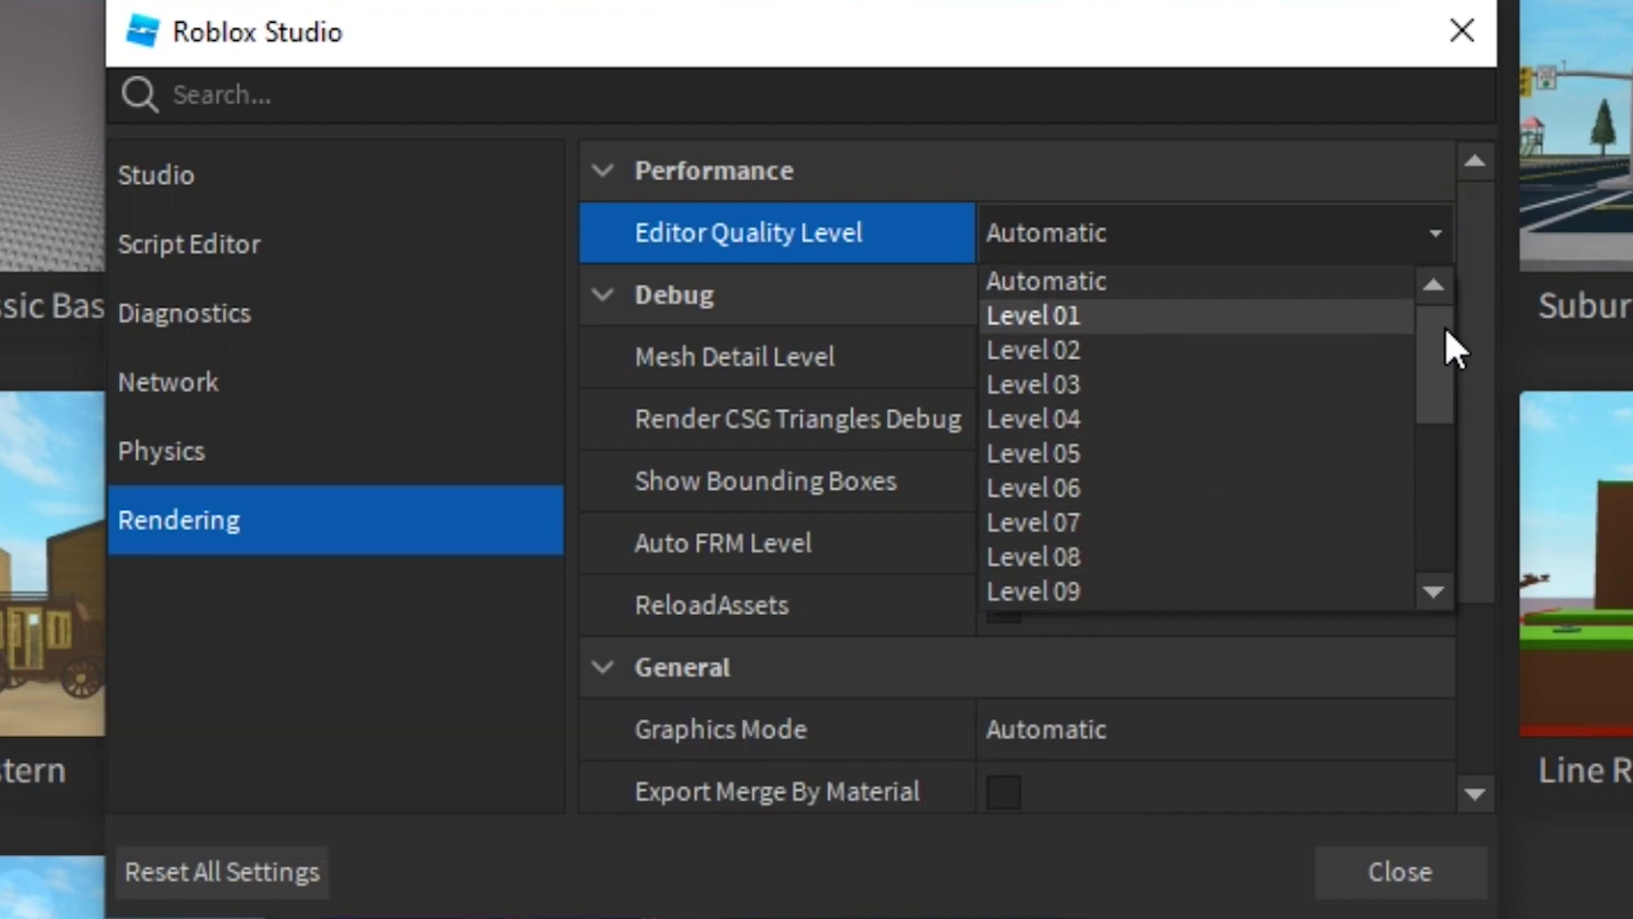
{"action": "left_click_drag", "start_coordinate": [1446, 338], "coordinate": [1459, 390]}
{"action": "left_click", "coordinate": [1146, 520]}
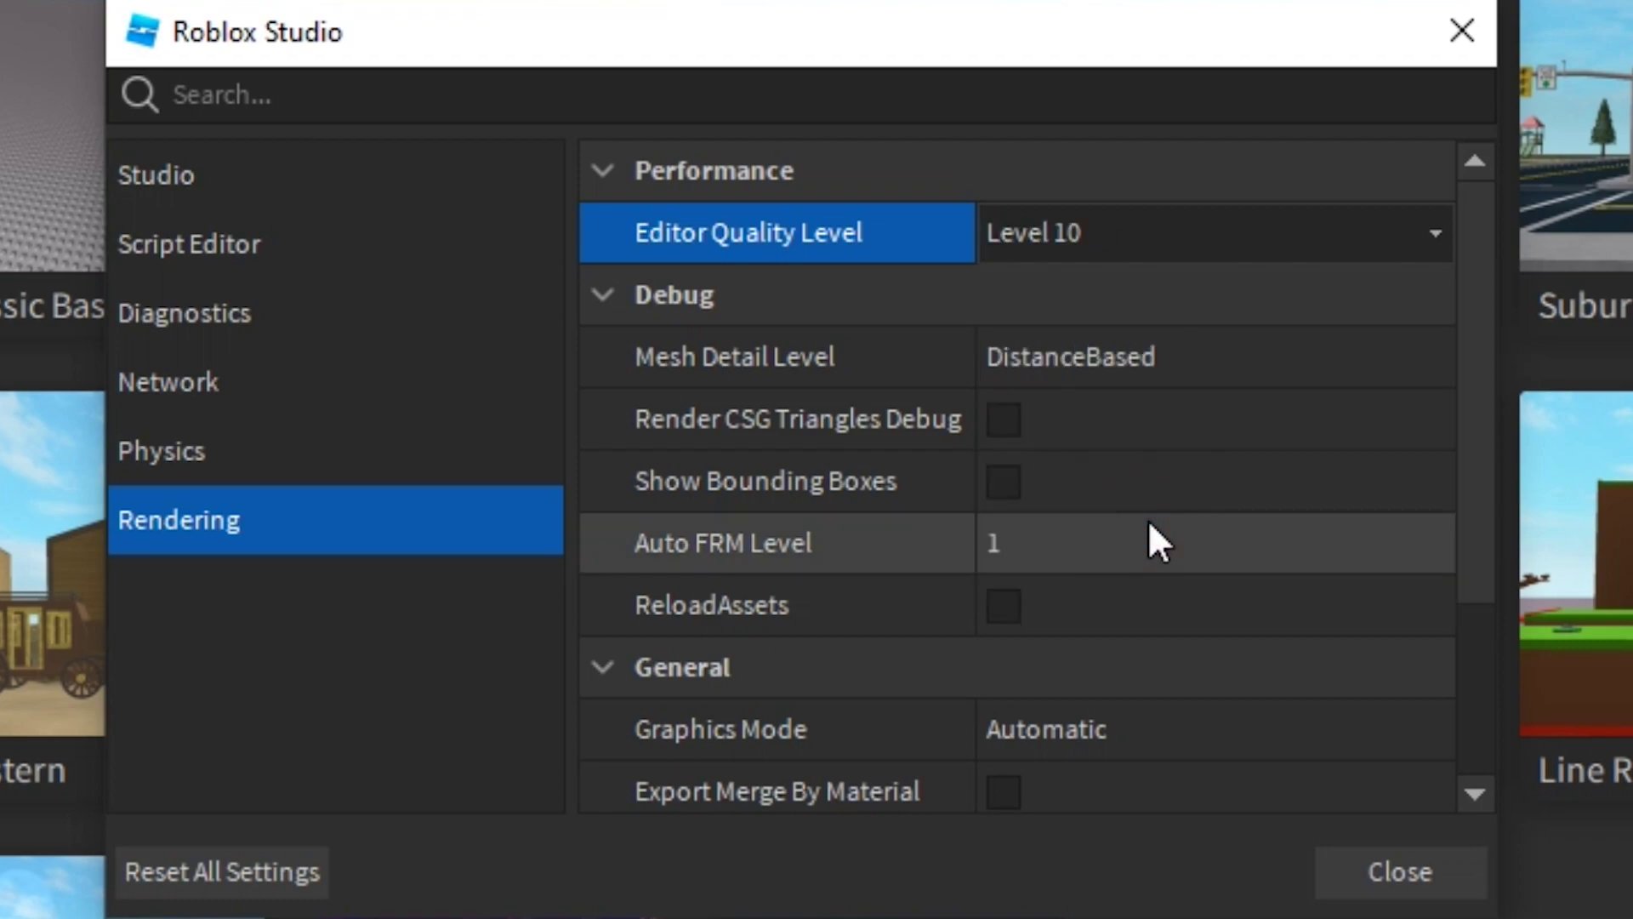
- Switch Graphics Mode to OpenGL and close the Studio Settings window
{"action": "scroll", "coordinate": [831, 366], "scroll_direction": "down", "scroll_amount": 3}
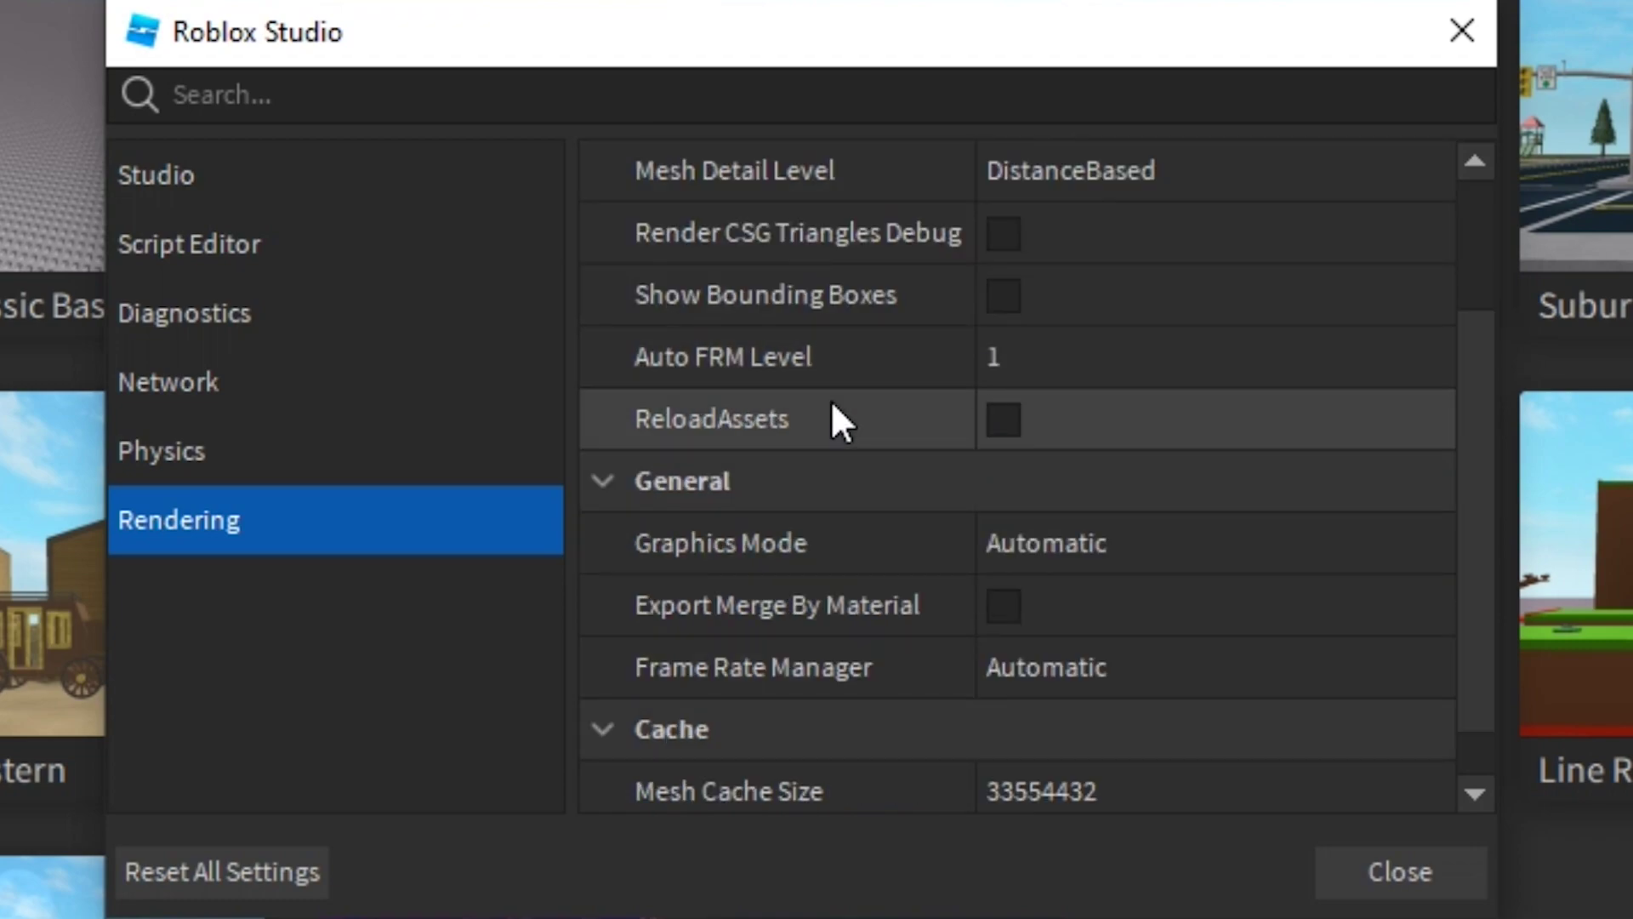
{"action": "left_click", "coordinate": [1073, 532]}
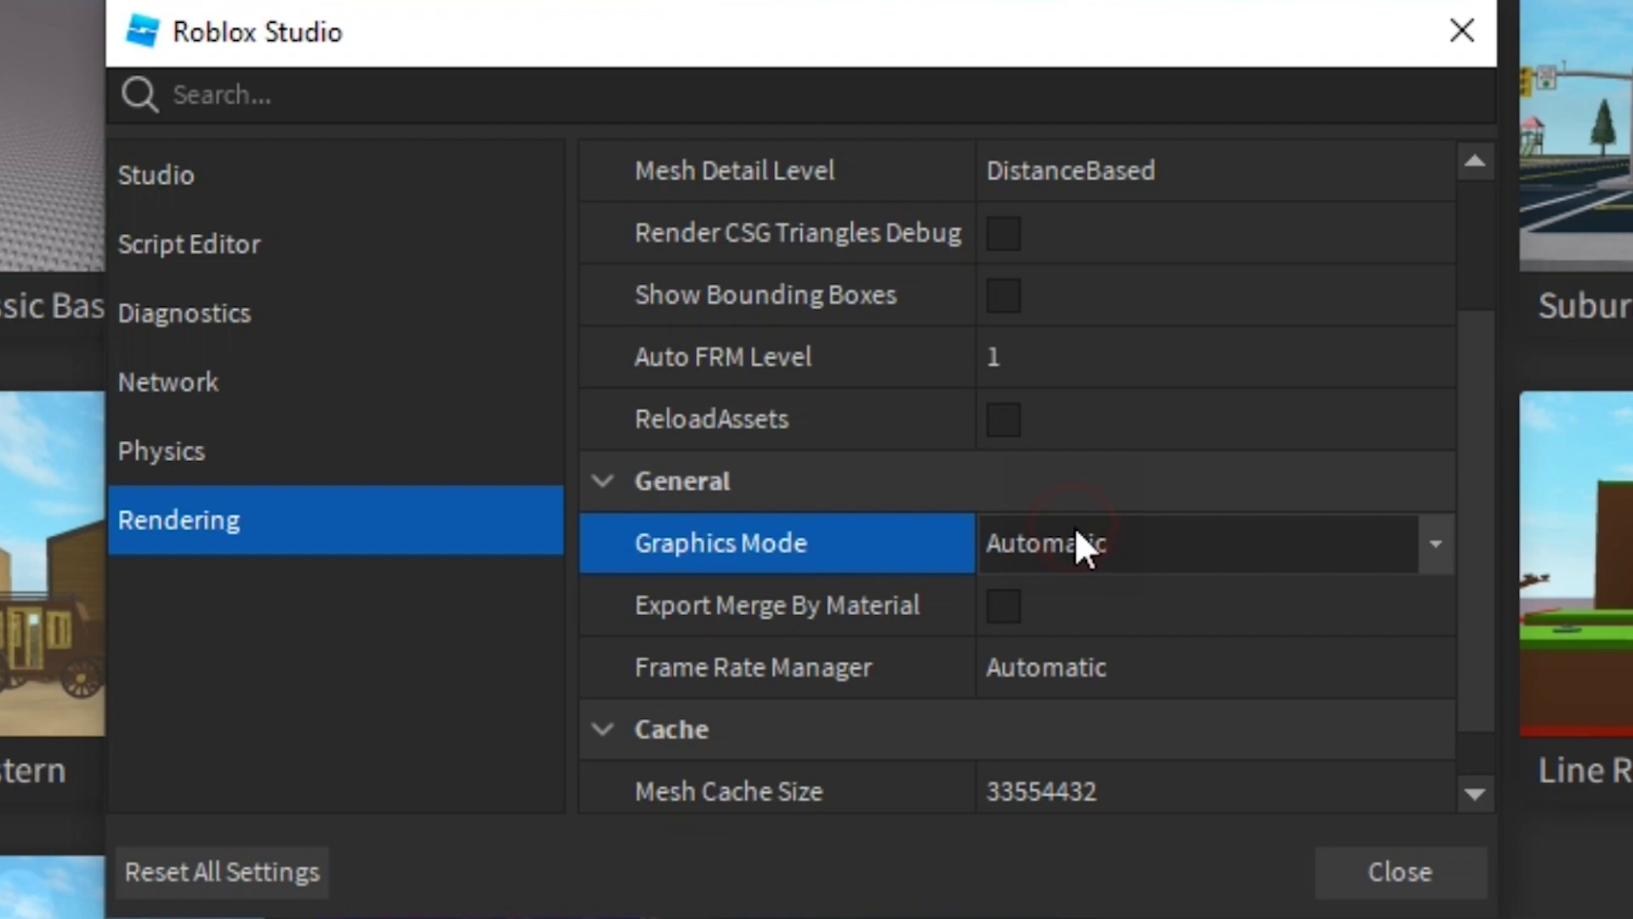
{"action": "left_click", "coordinate": [1431, 544]}
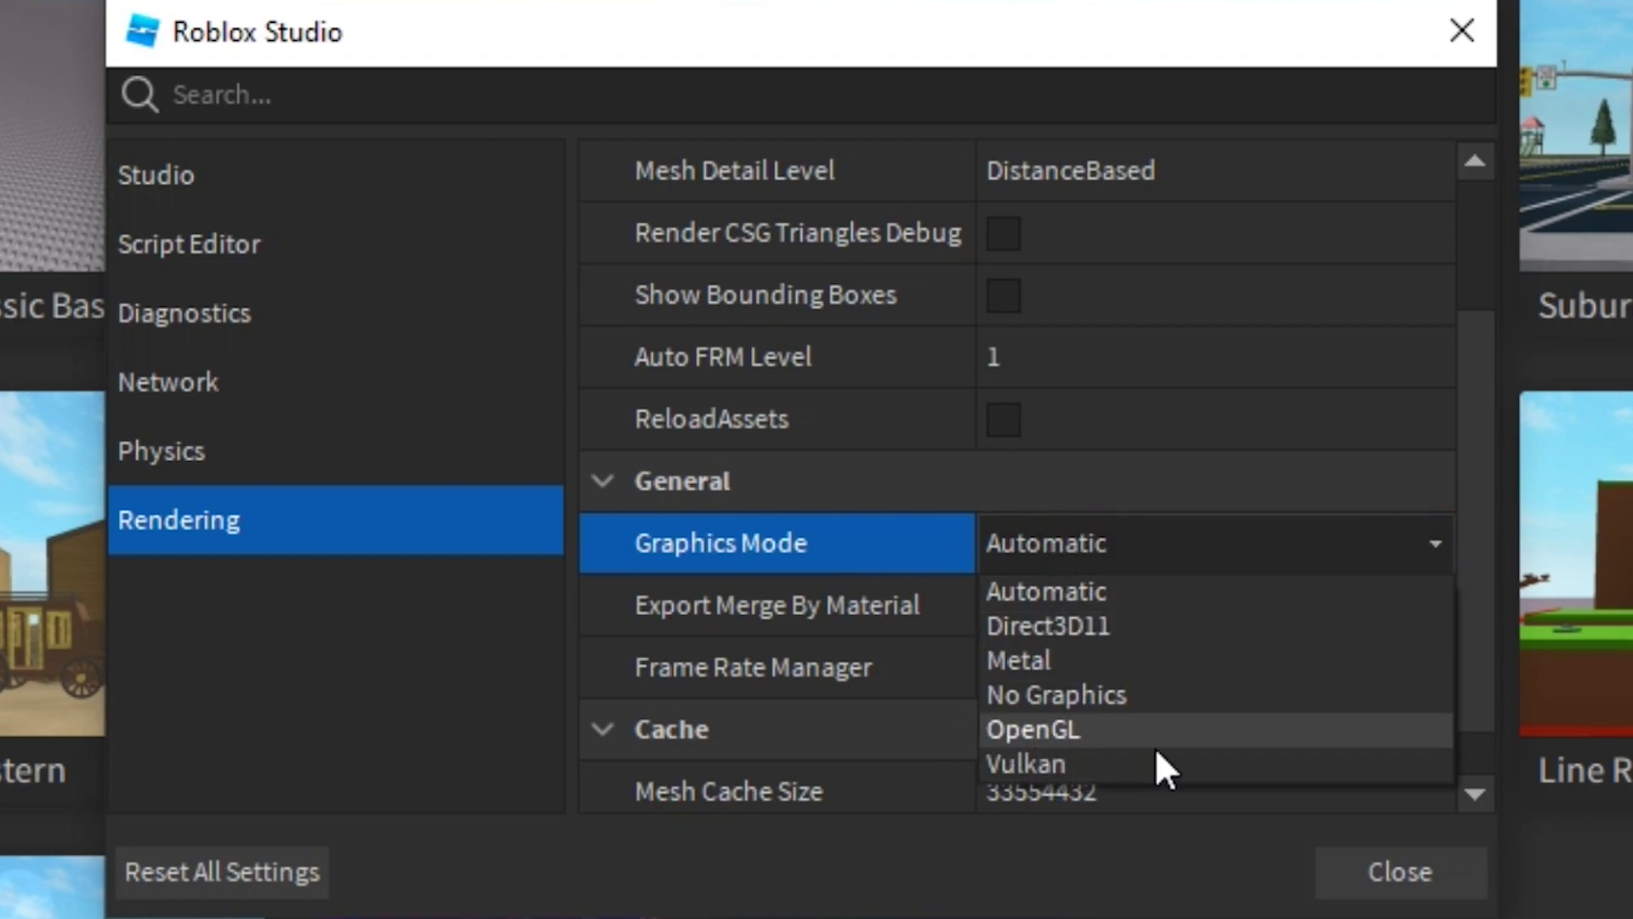
{"action": "left_click", "coordinate": [1366, 732]}
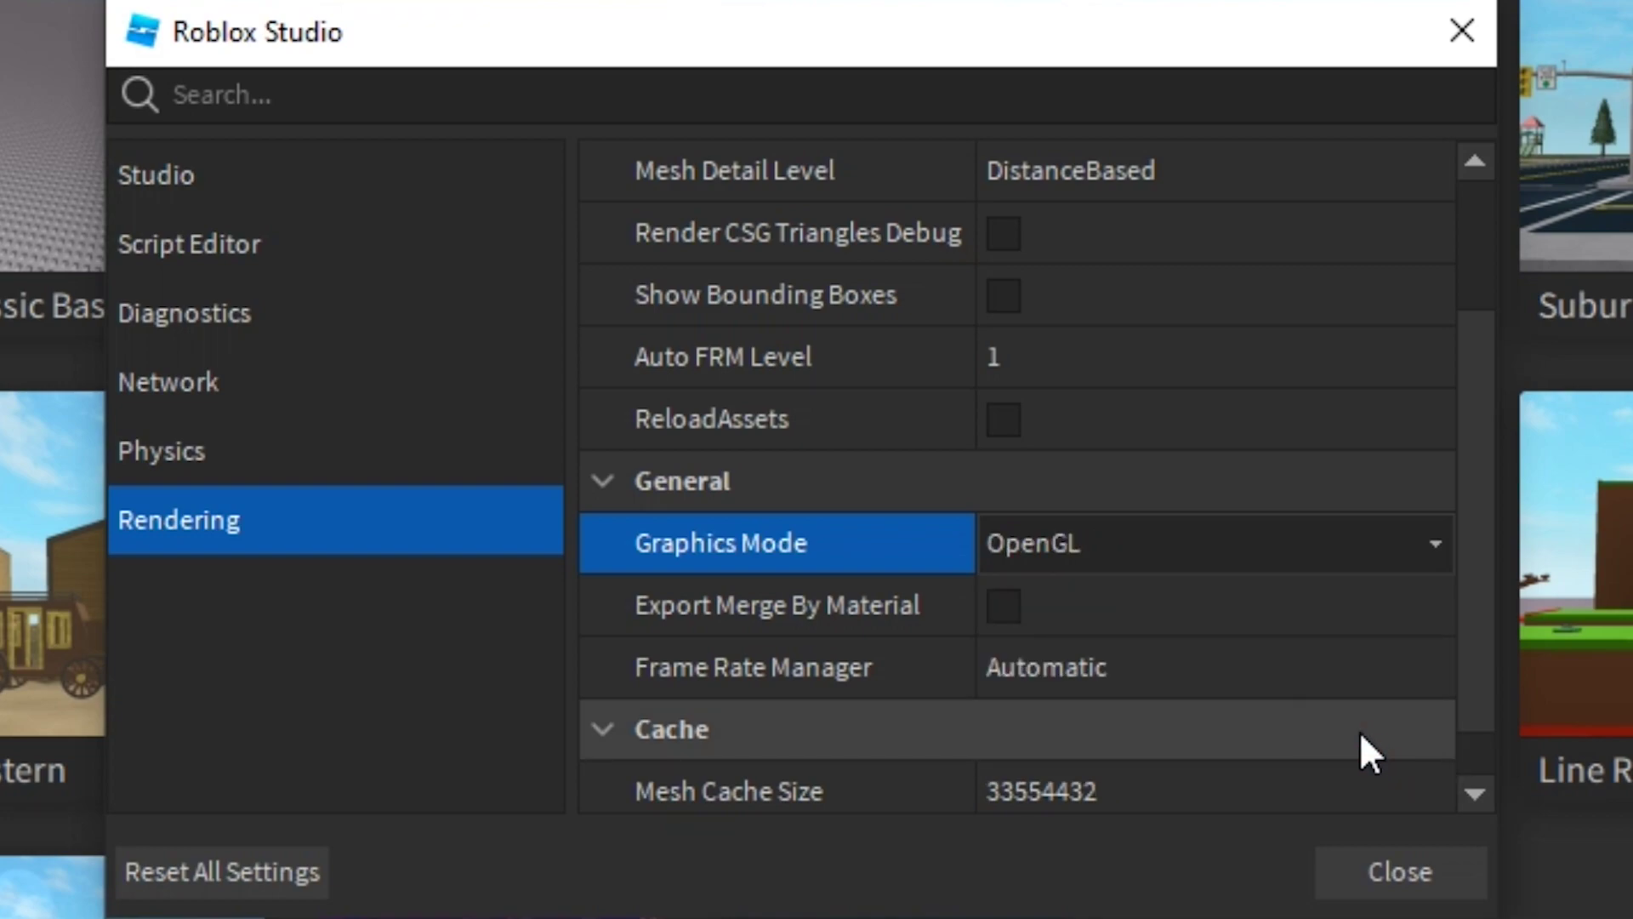
{"action": "scroll", "coordinate": [1290, 719], "scroll_direction": "down", "scroll_amount": 1}
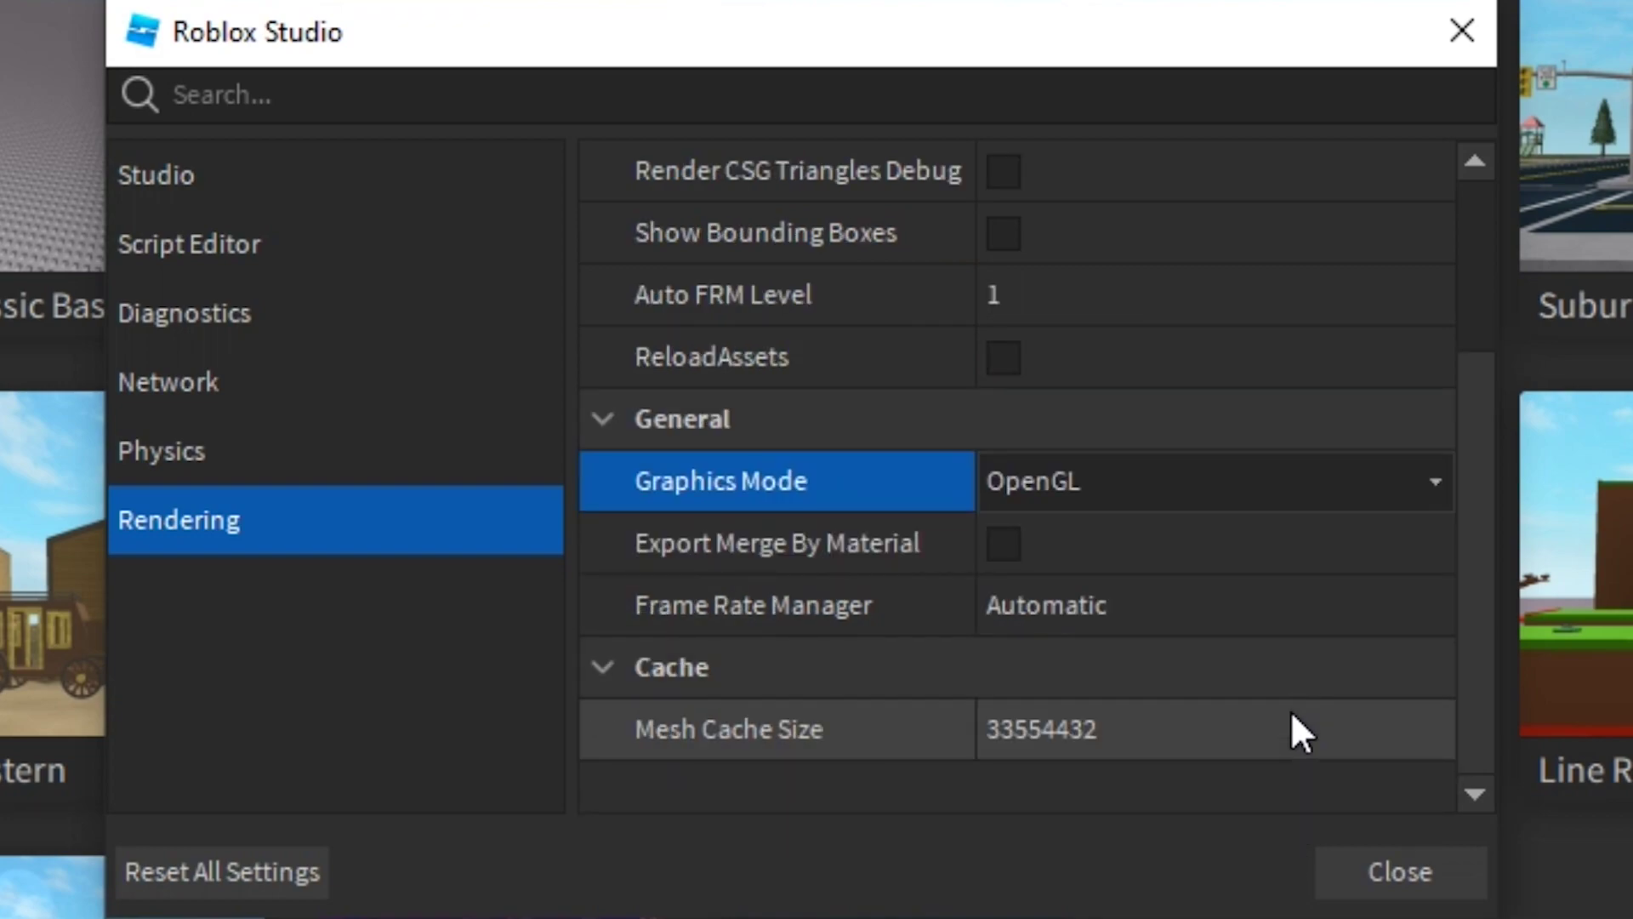
{"action": "scroll", "coordinate": [1290, 718], "scroll_direction": "up", "scroll_amount": 4}
{"action": "scroll", "coordinate": [1355, 740], "scroll_direction": "down", "scroll_amount": 4}
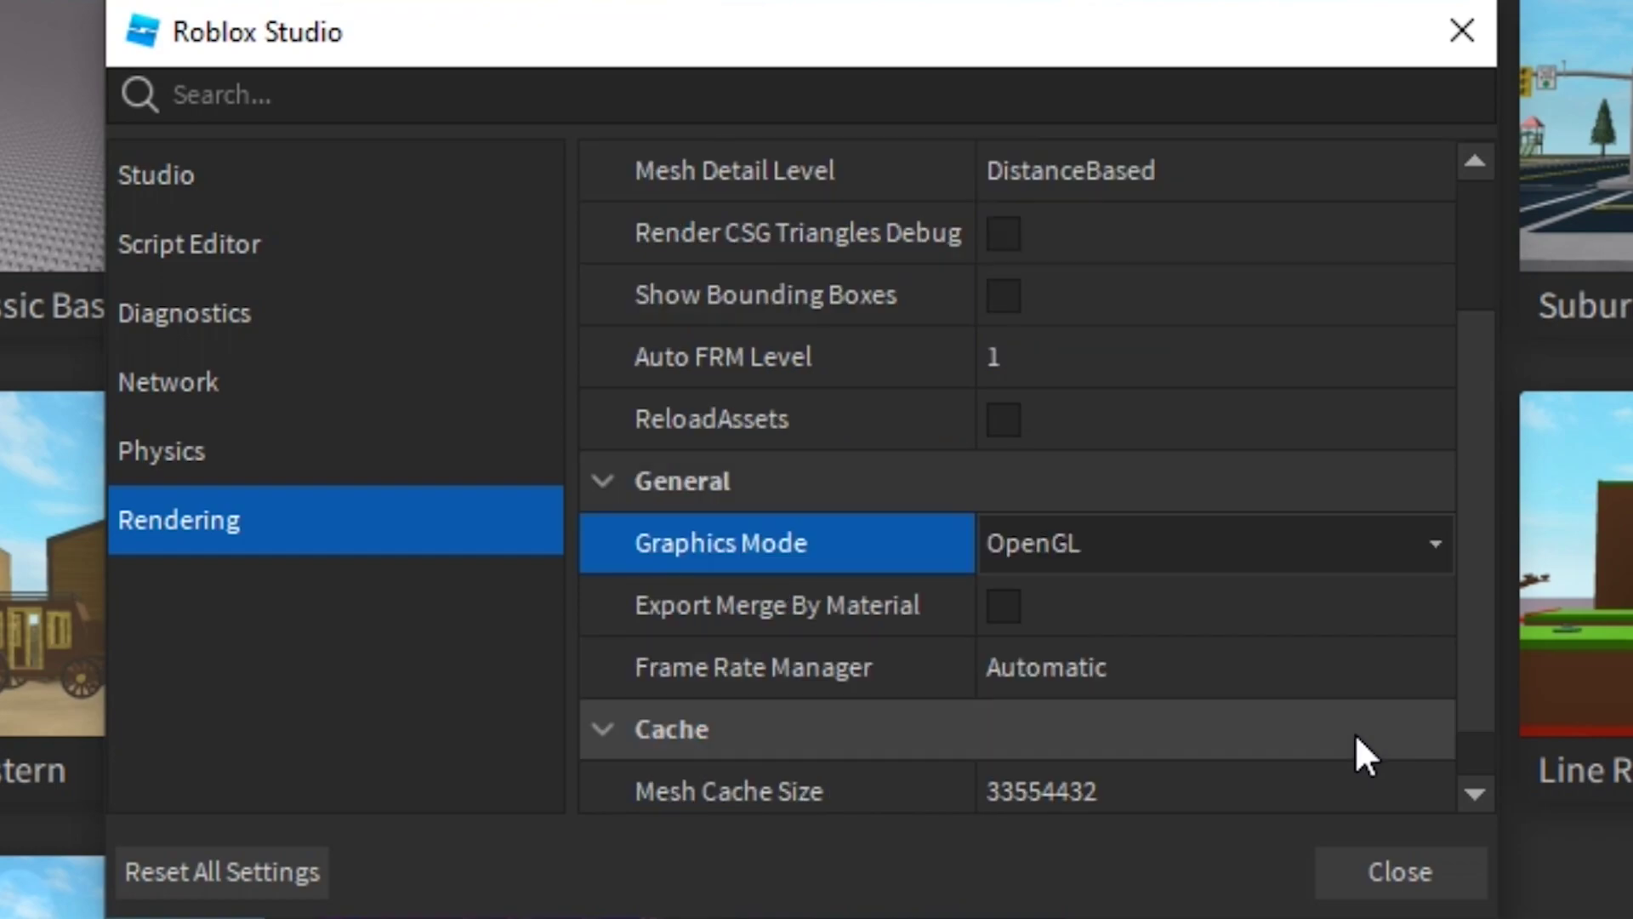
{"action": "scroll", "coordinate": [759, 351], "scroll_direction": "up", "scroll_amount": 3}
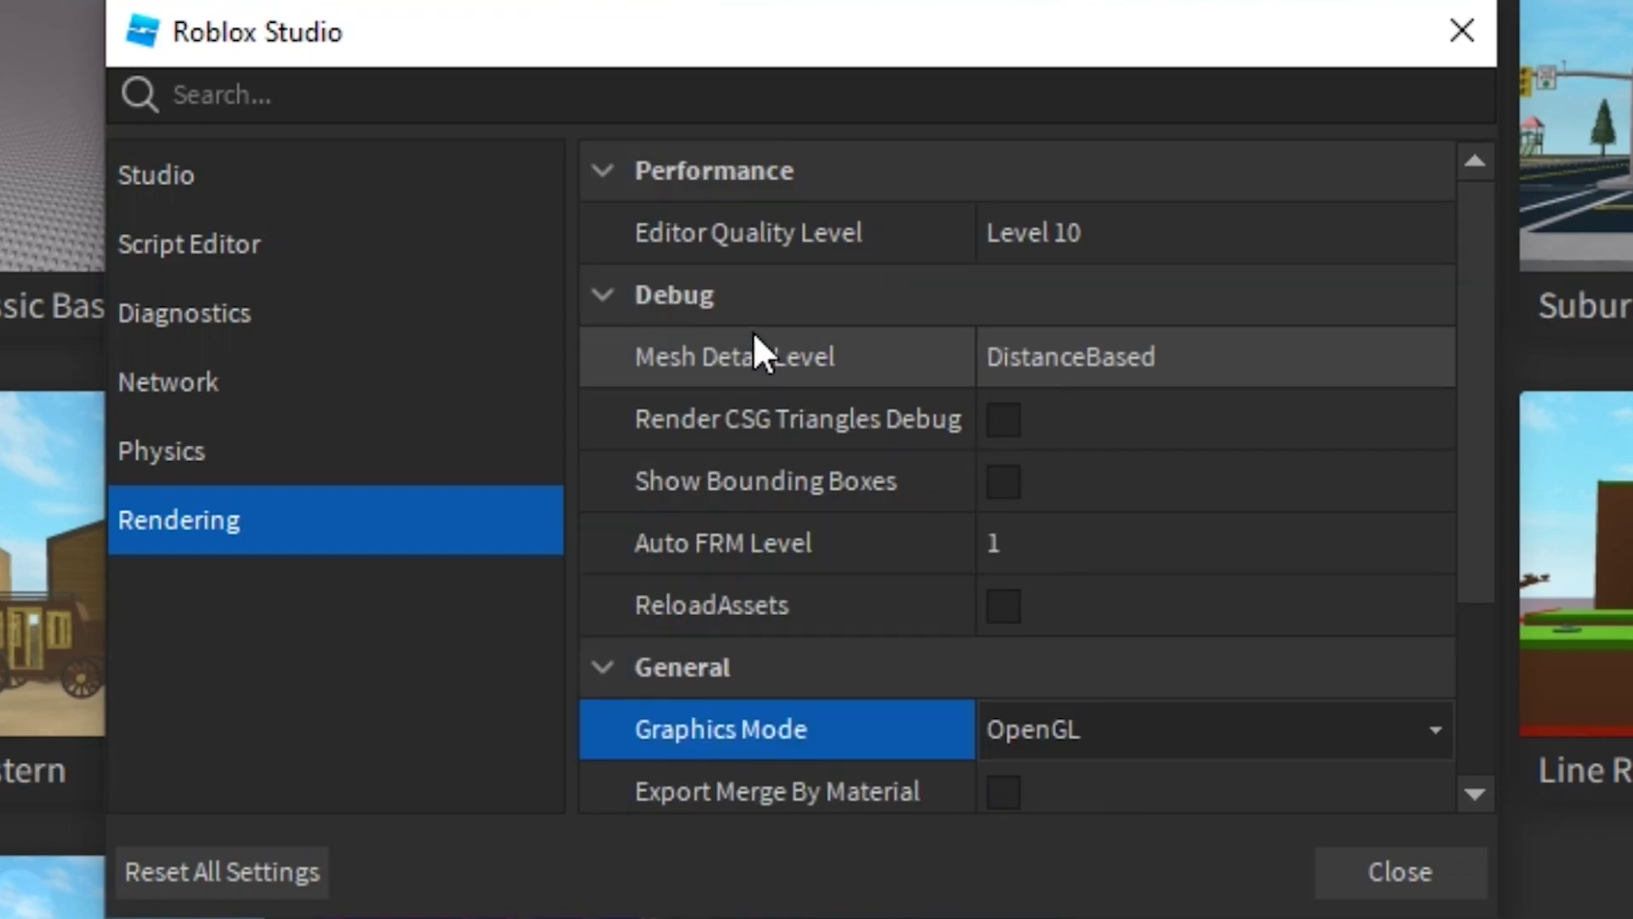
{"action": "left_click", "coordinate": [1407, 872]}
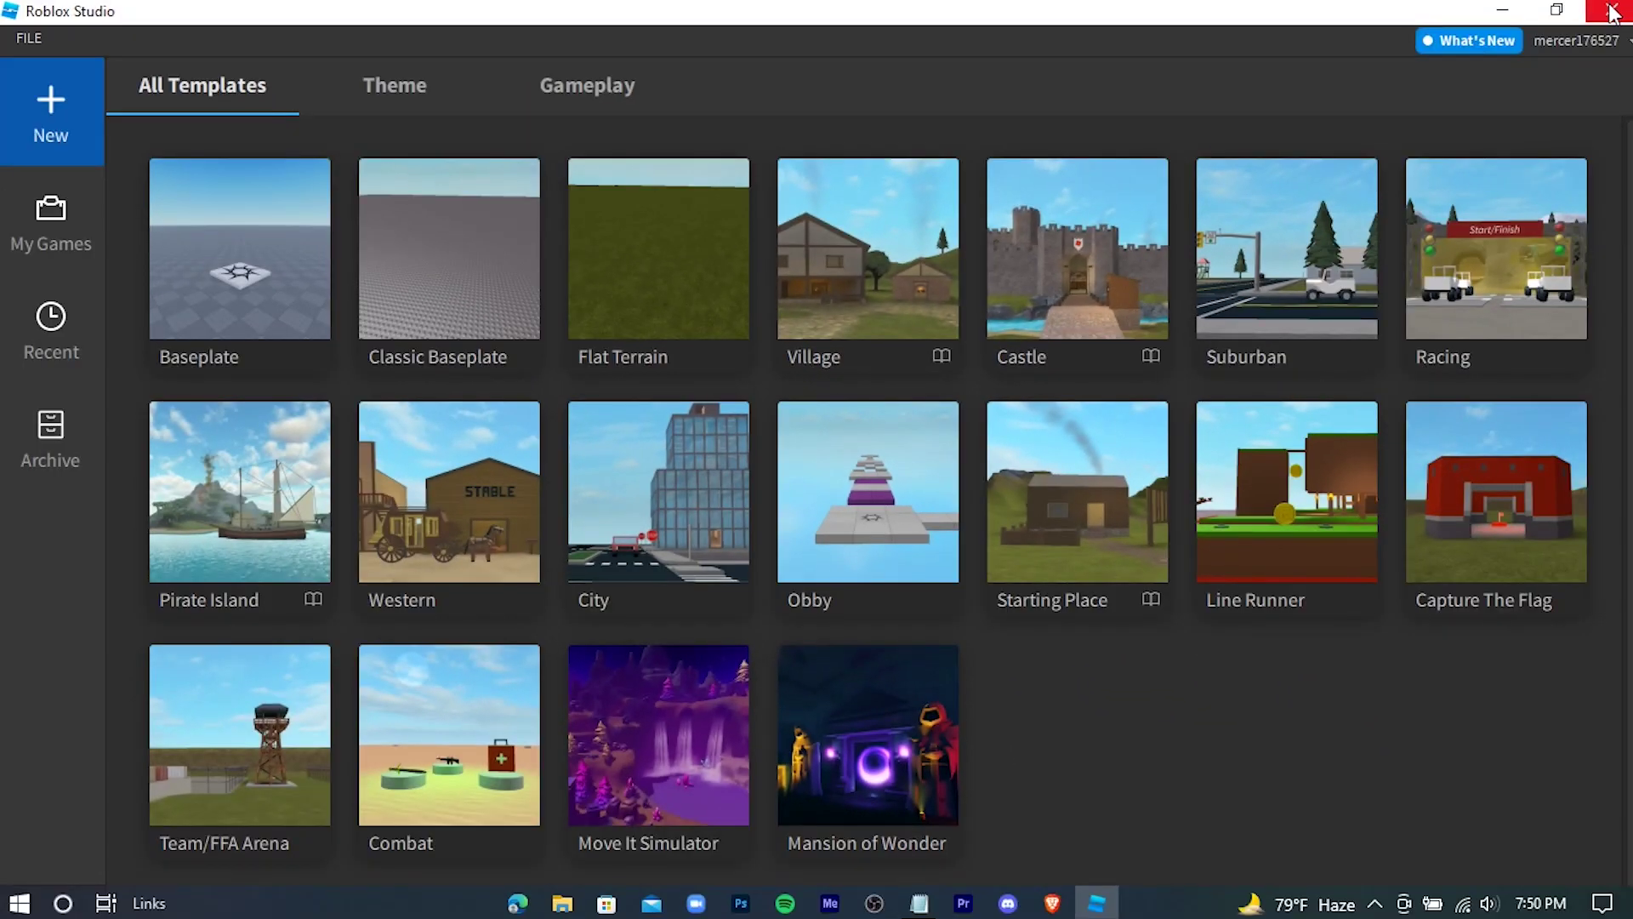
- Close Roblox Studio and launch the Run app from Start search
{"action": "left_click", "coordinate": [1611, 10]}
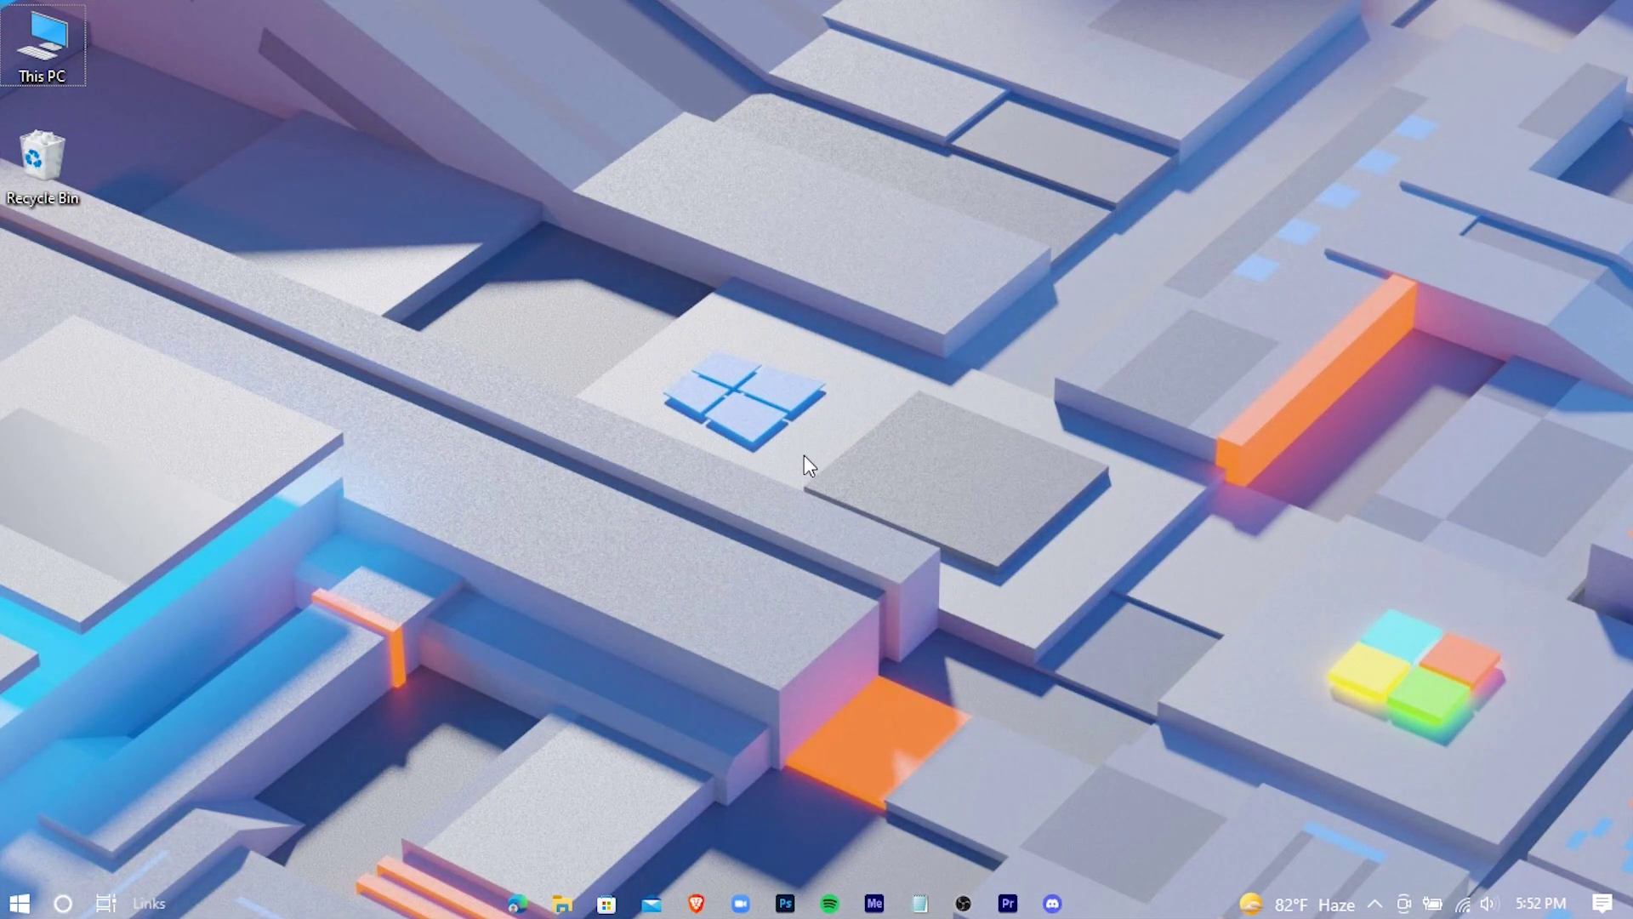
{"action": "left_click", "coordinate": [19, 909]}
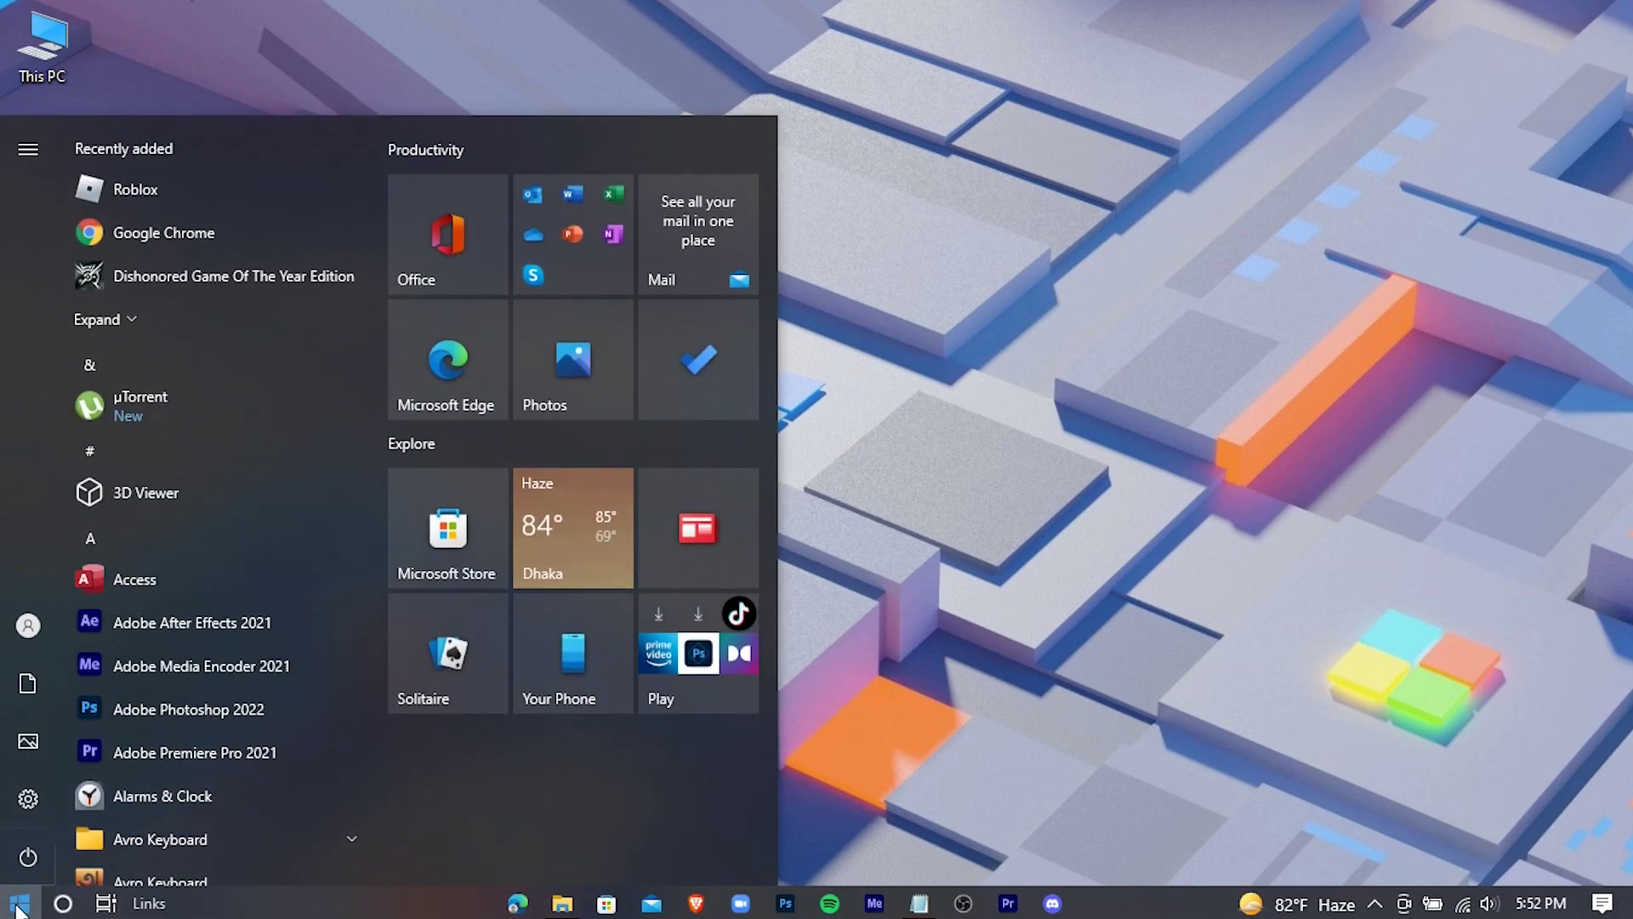
{"action": "type", "text": "run"}
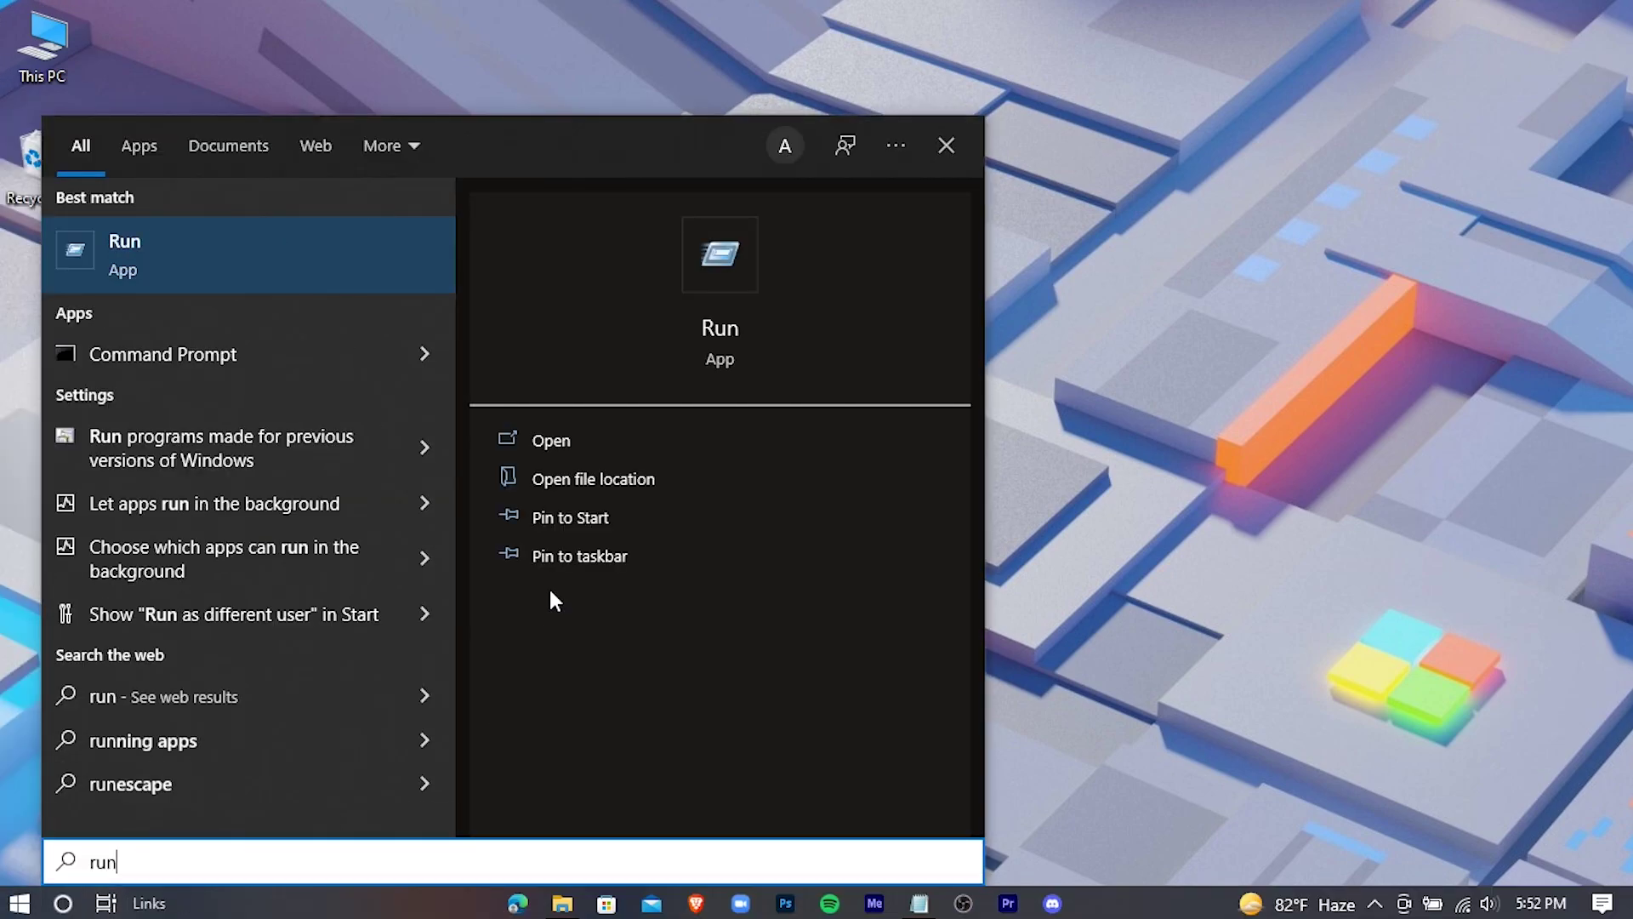
{"action": "left_click", "coordinate": [766, 444]}
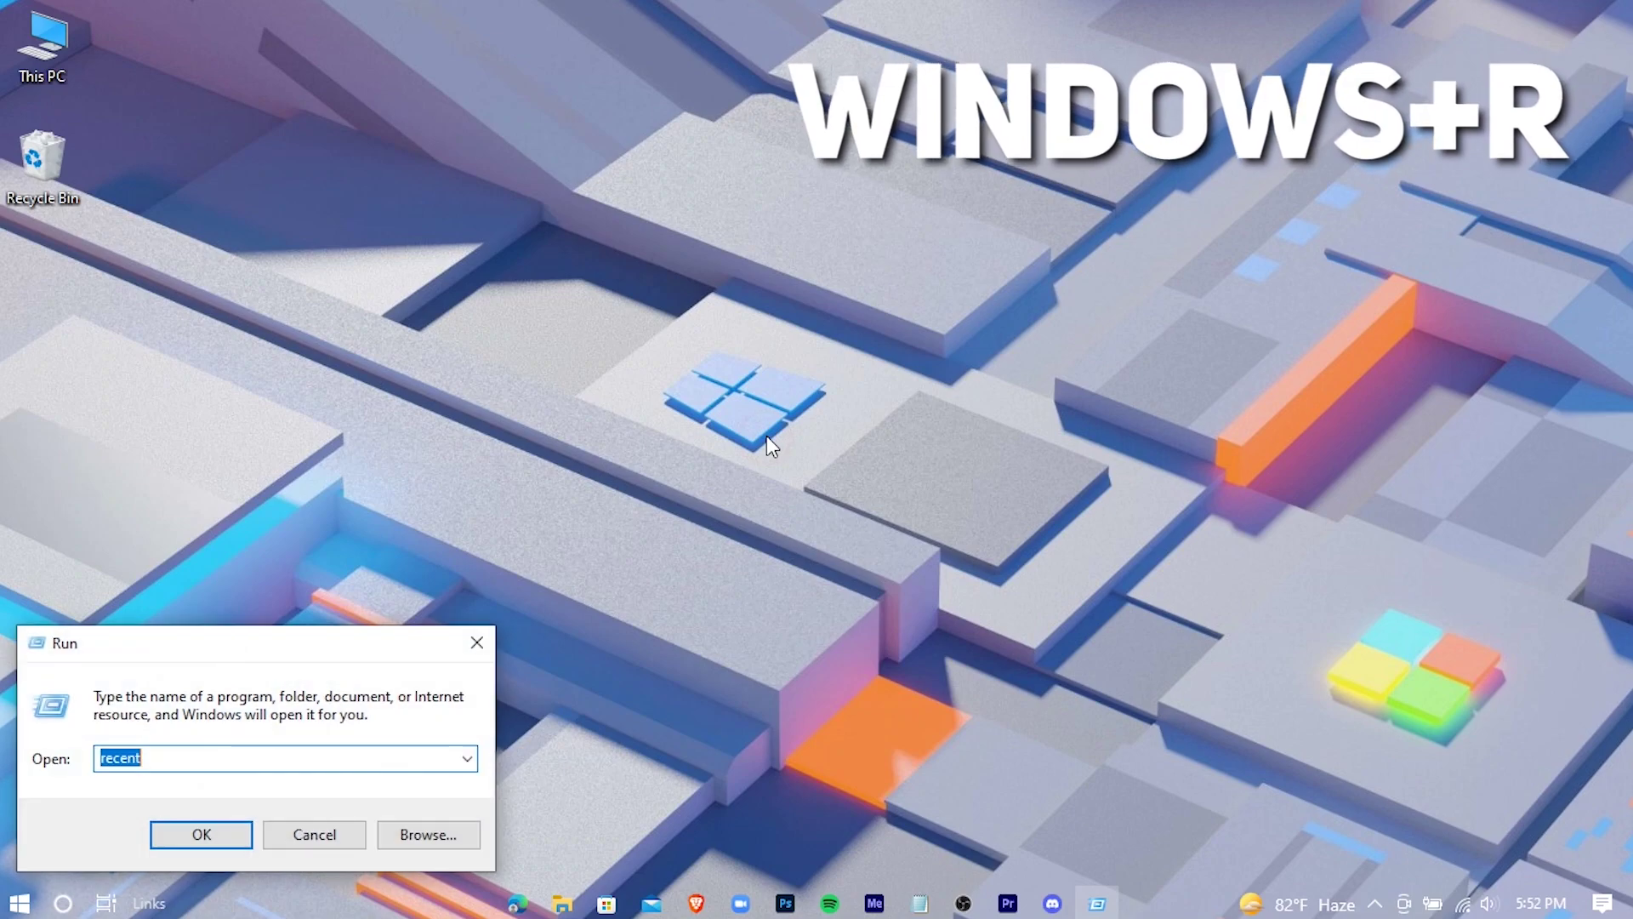
- Open the Windows Temp folder by entering temp in Run
{"action": "left_click_drag", "start_coordinate": [244, 647], "coordinate": [798, 357]}
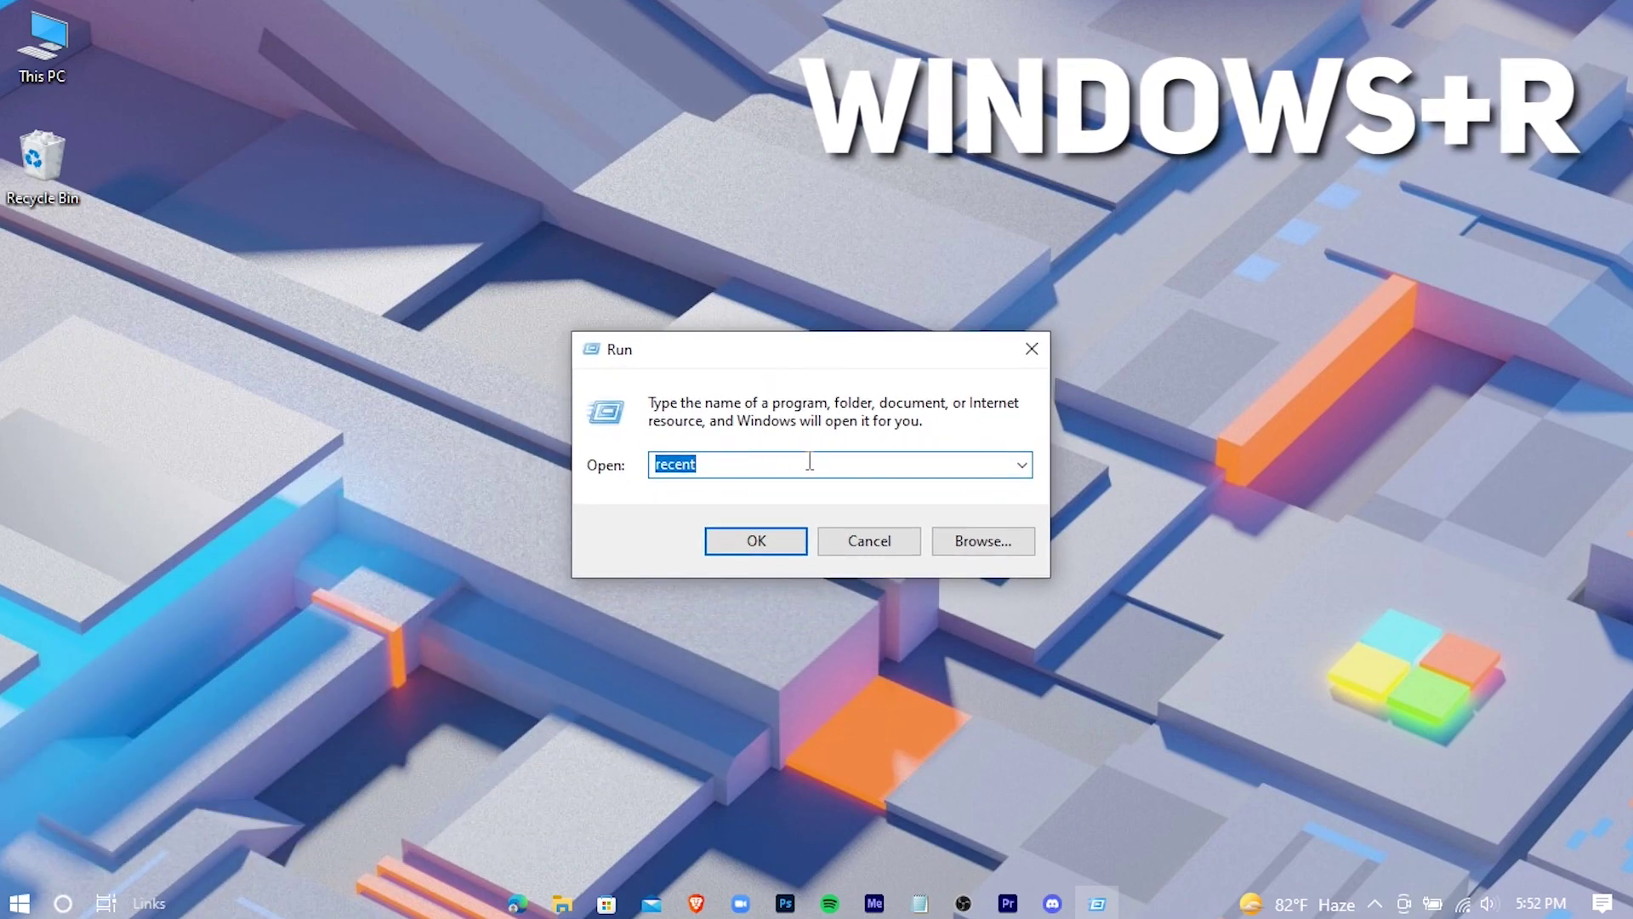
{"action": "type", "text": "temp"}
{"action": "key", "text": "Return"}
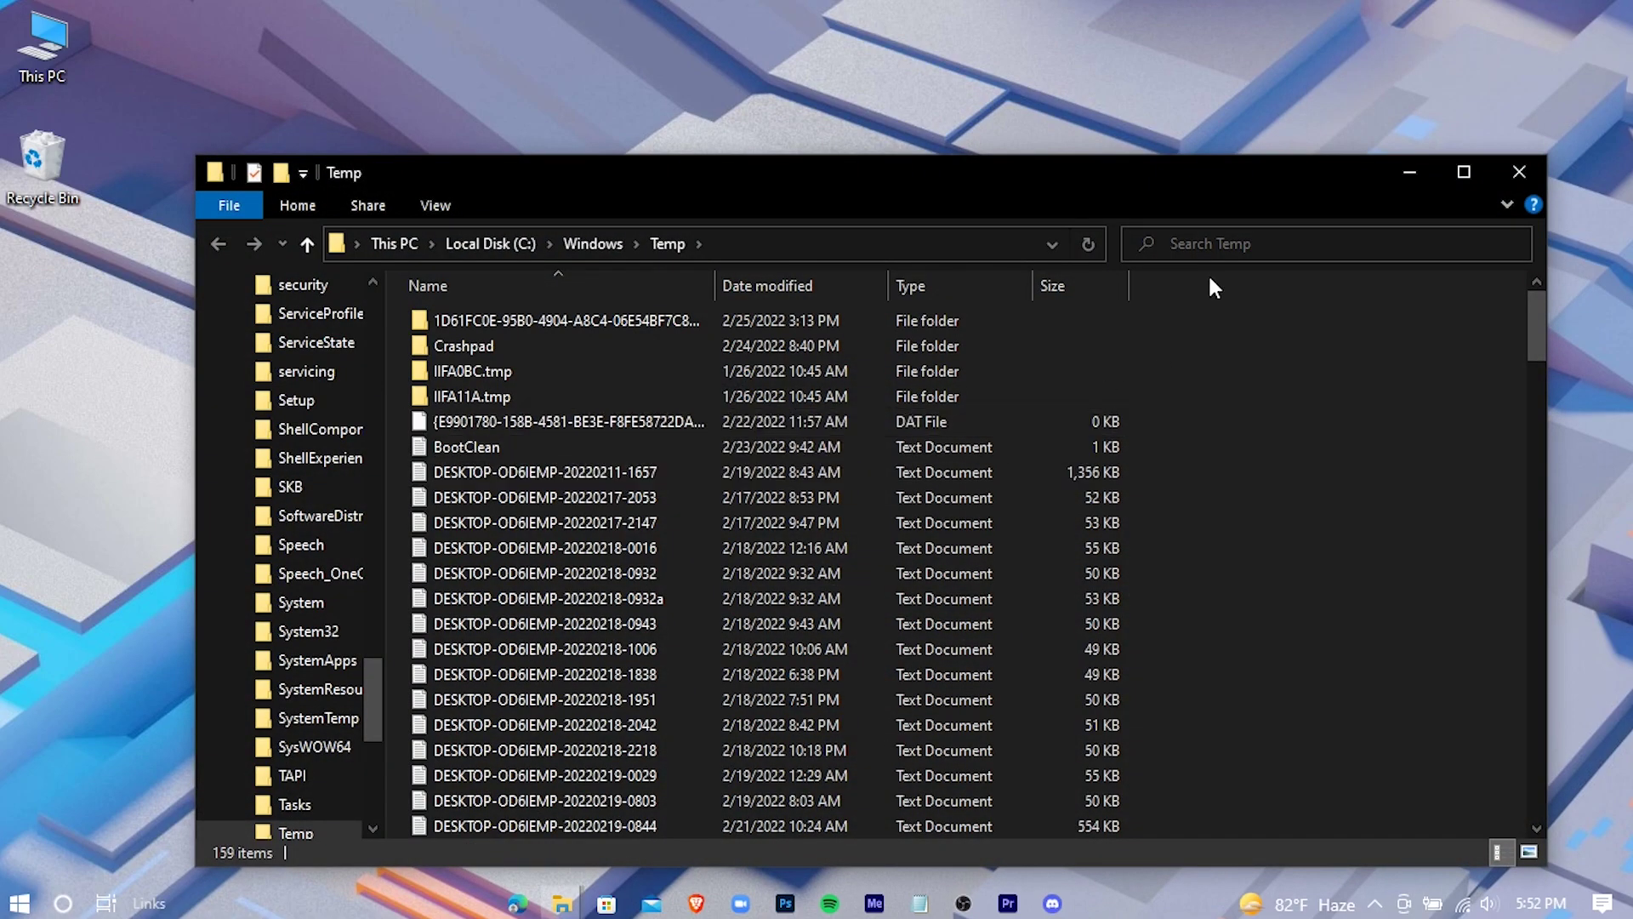
- Maximize the Temp window and permanently delete all 159 items
{"action": "left_click_drag", "start_coordinate": [1101, 171], "coordinate": [1036, 58]}
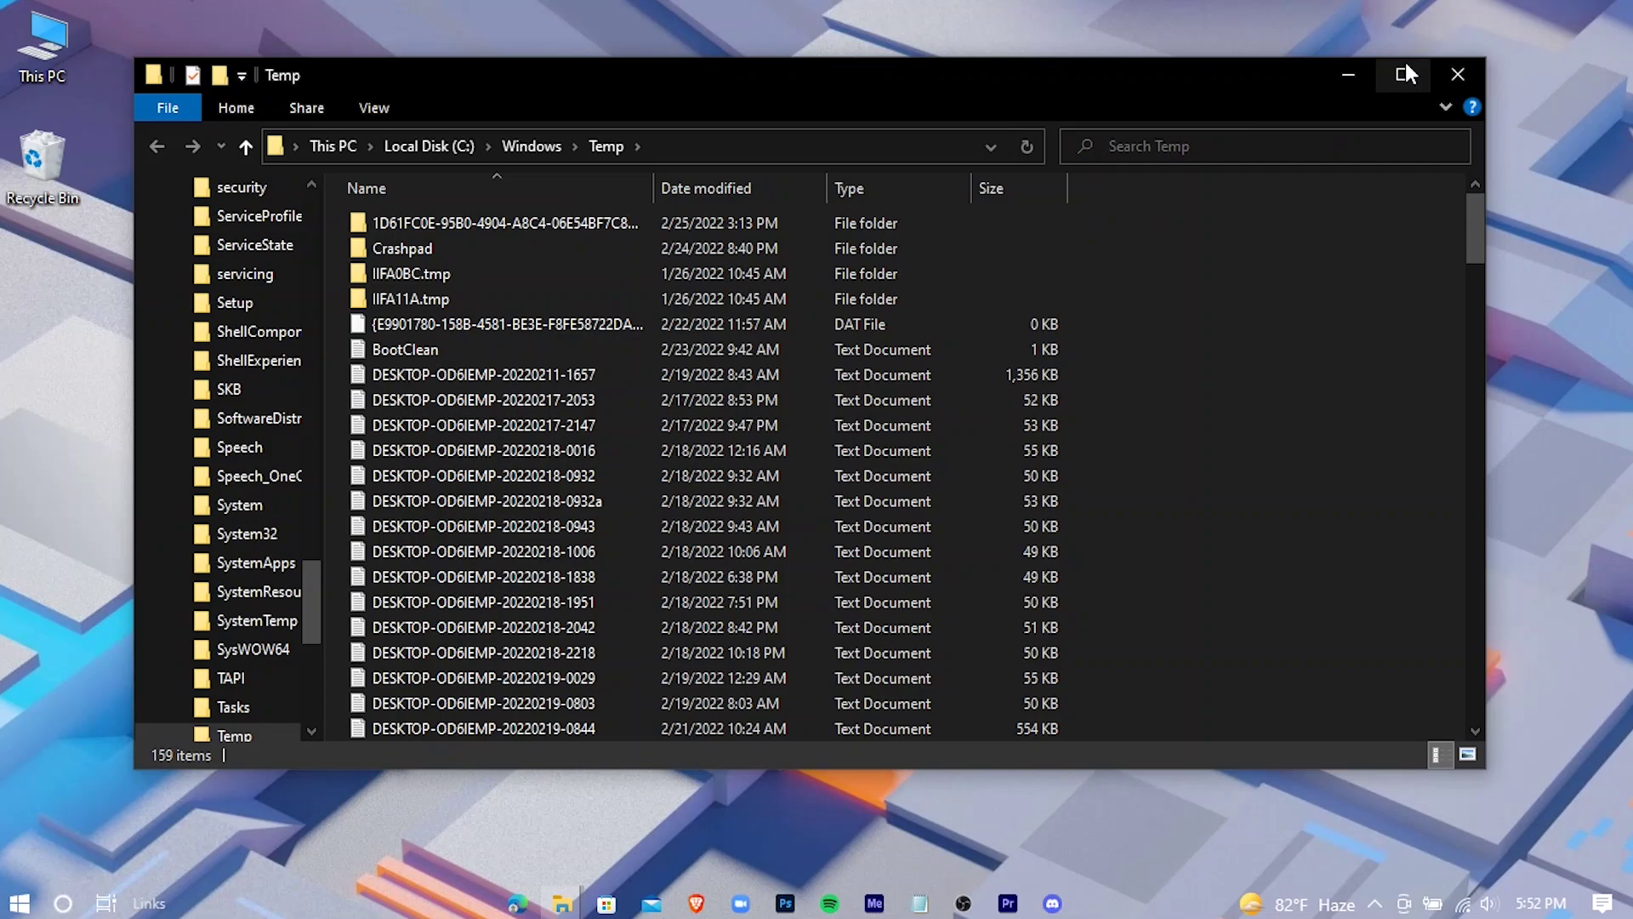
{"action": "double_click", "coordinate": [1405, 63]}
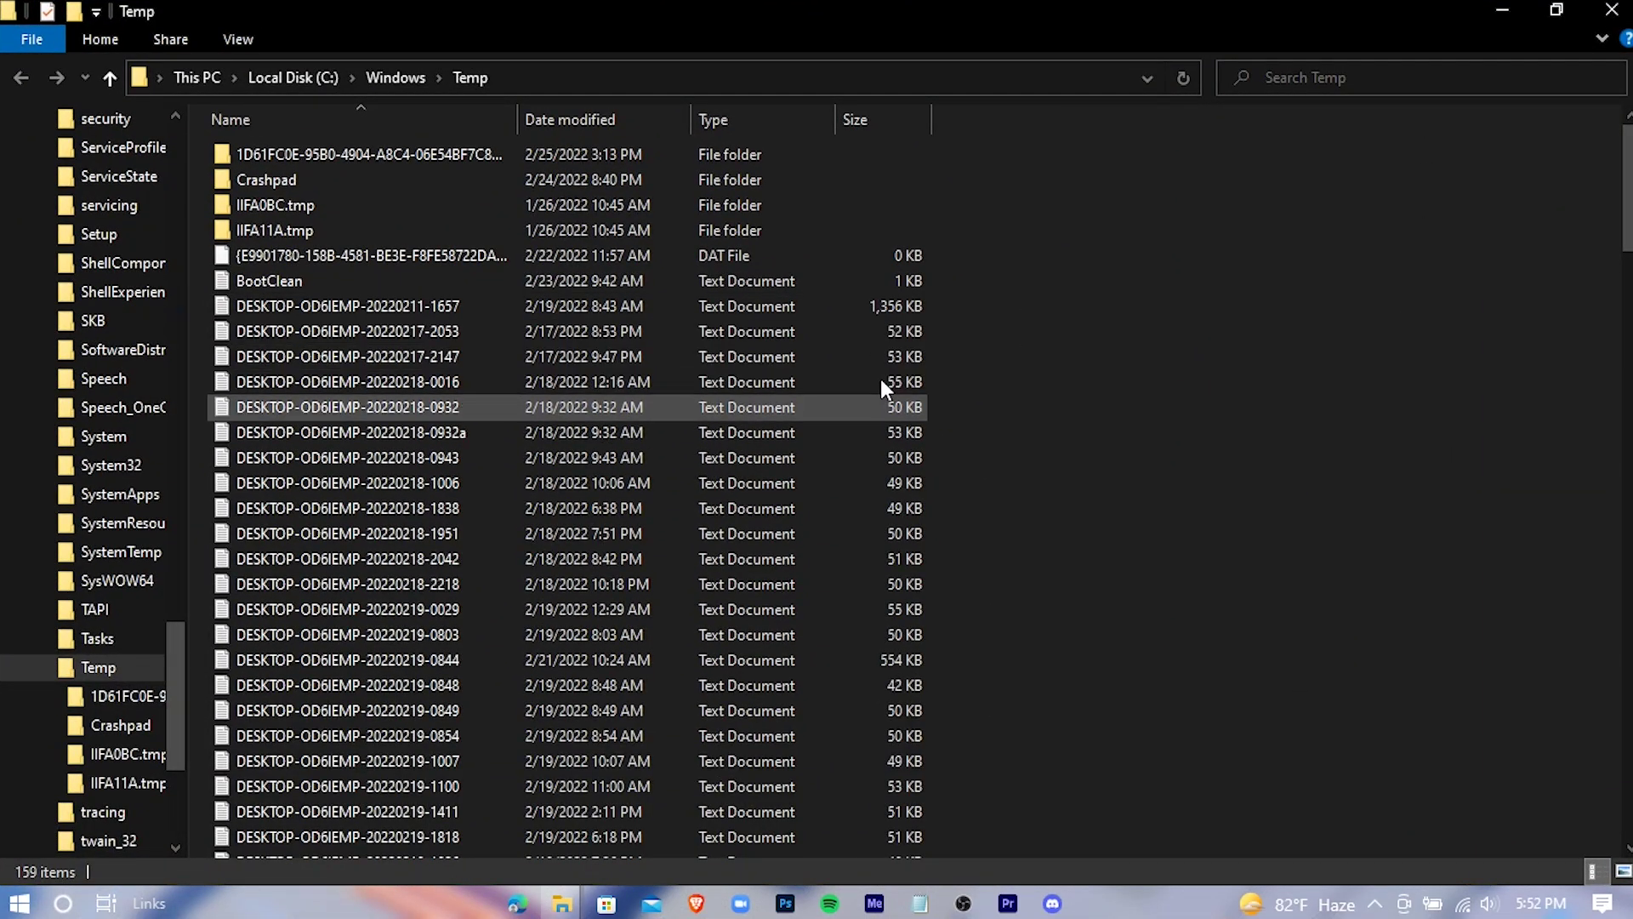
{"action": "key", "text": "ctrl+a"}
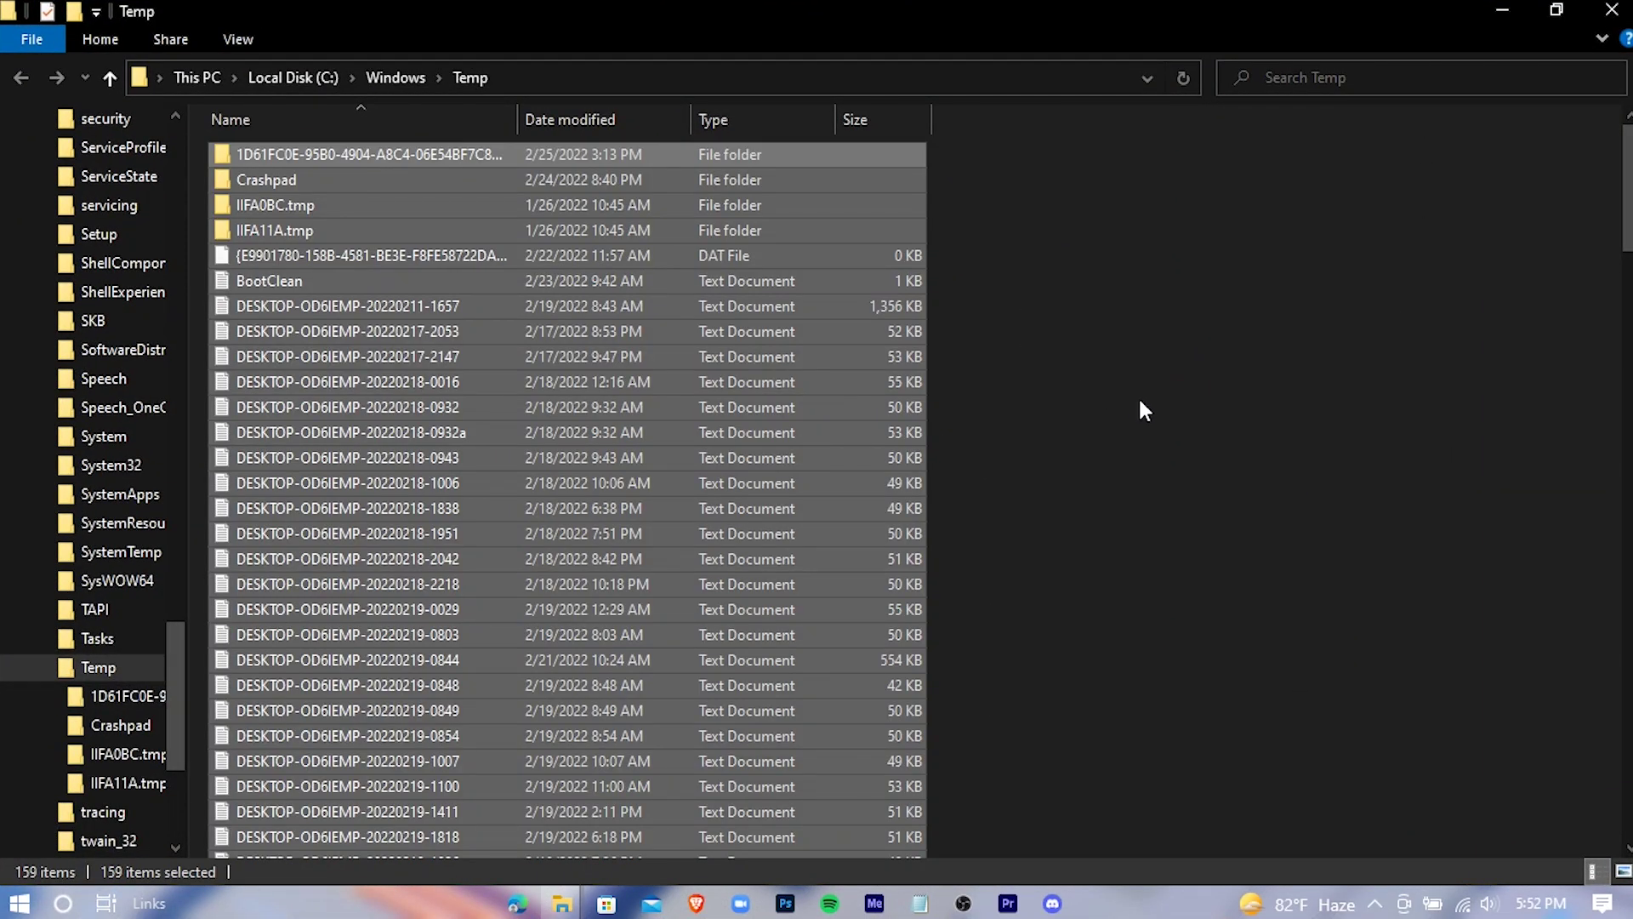
{"action": "key", "text": "shift+Delete"}
{"action": "key", "text": "Return"}
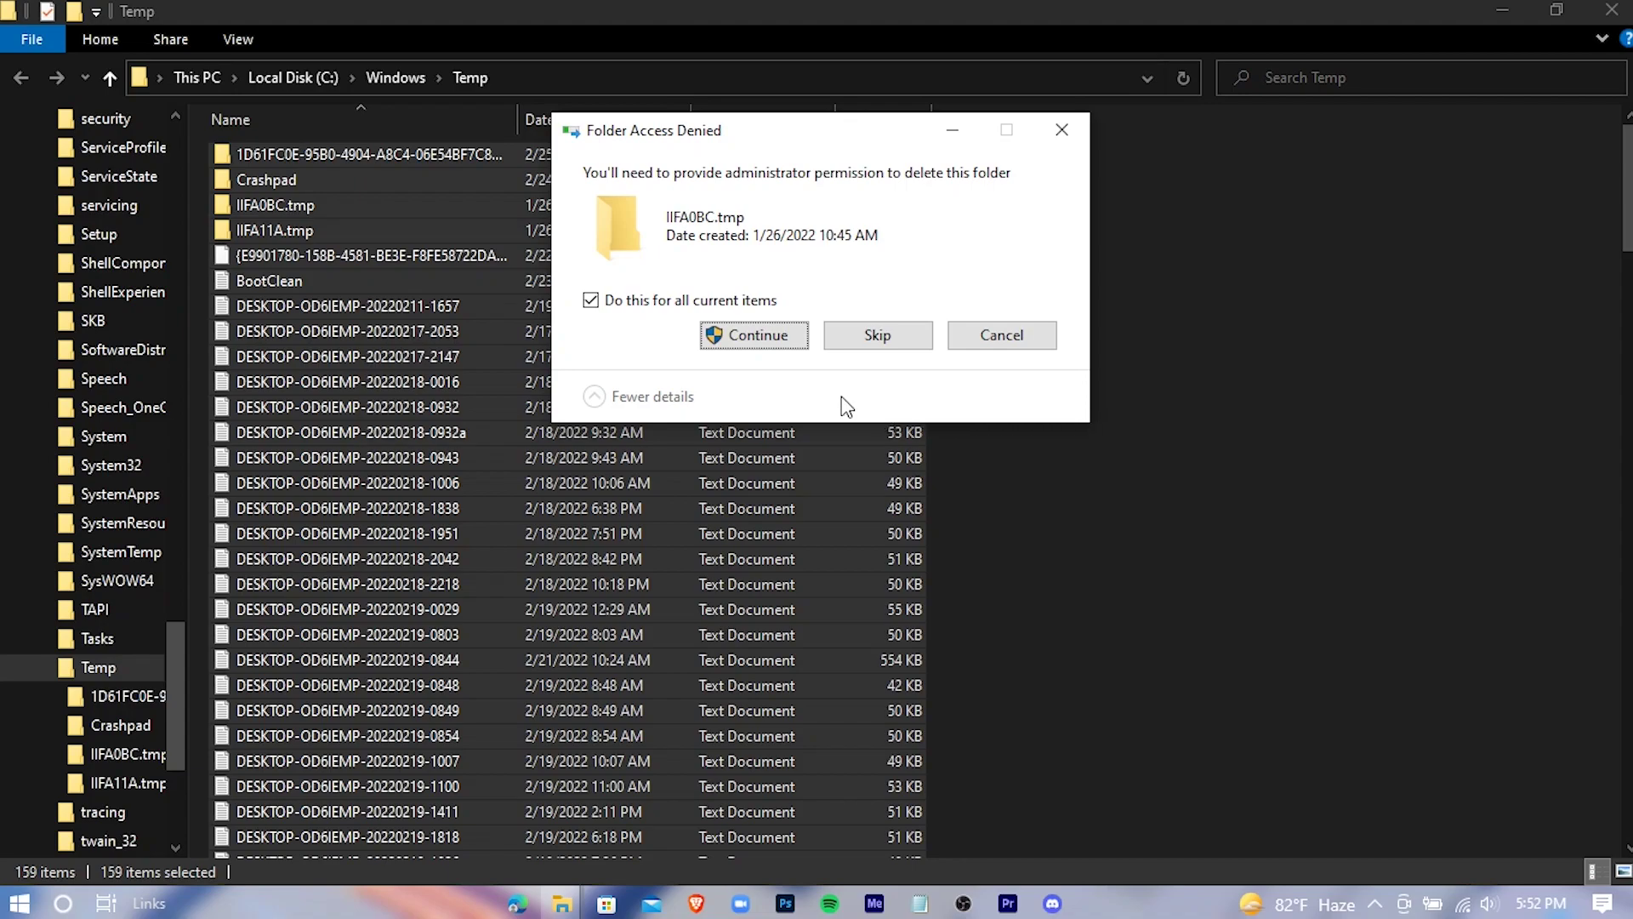
- Continue with admin permission, skip protected and in-use items, then close the Temp window
{"action": "left_click", "coordinate": [756, 338]}
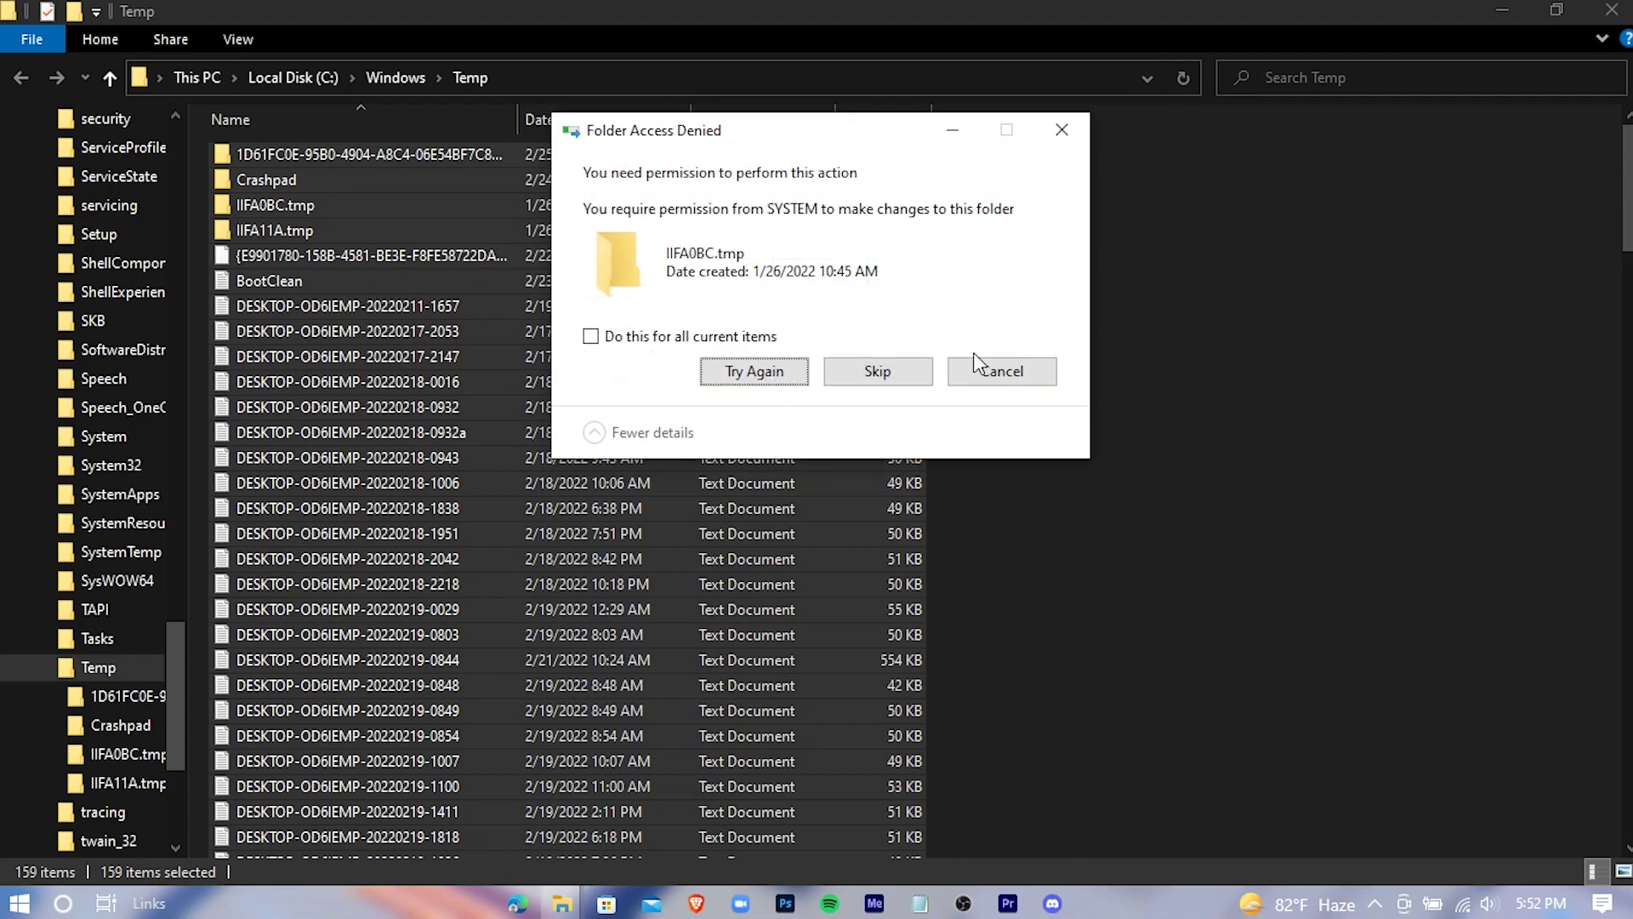
{"action": "left_click", "coordinate": [755, 337]}
{"action": "left_click", "coordinate": [878, 371]}
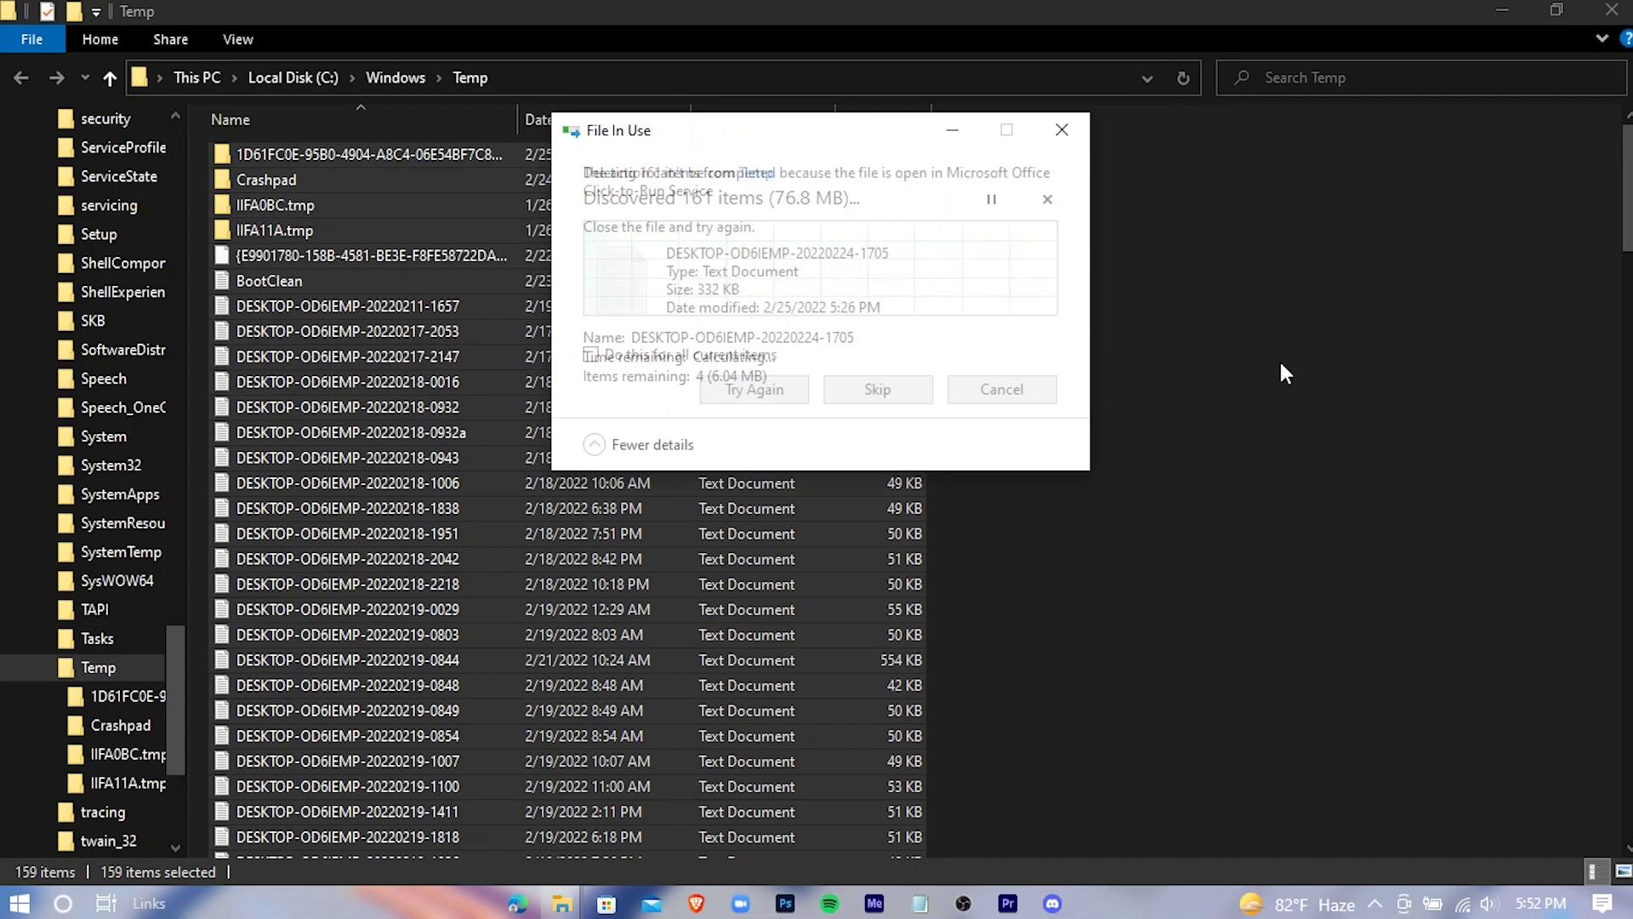
{"action": "left_click", "coordinate": [755, 354]}
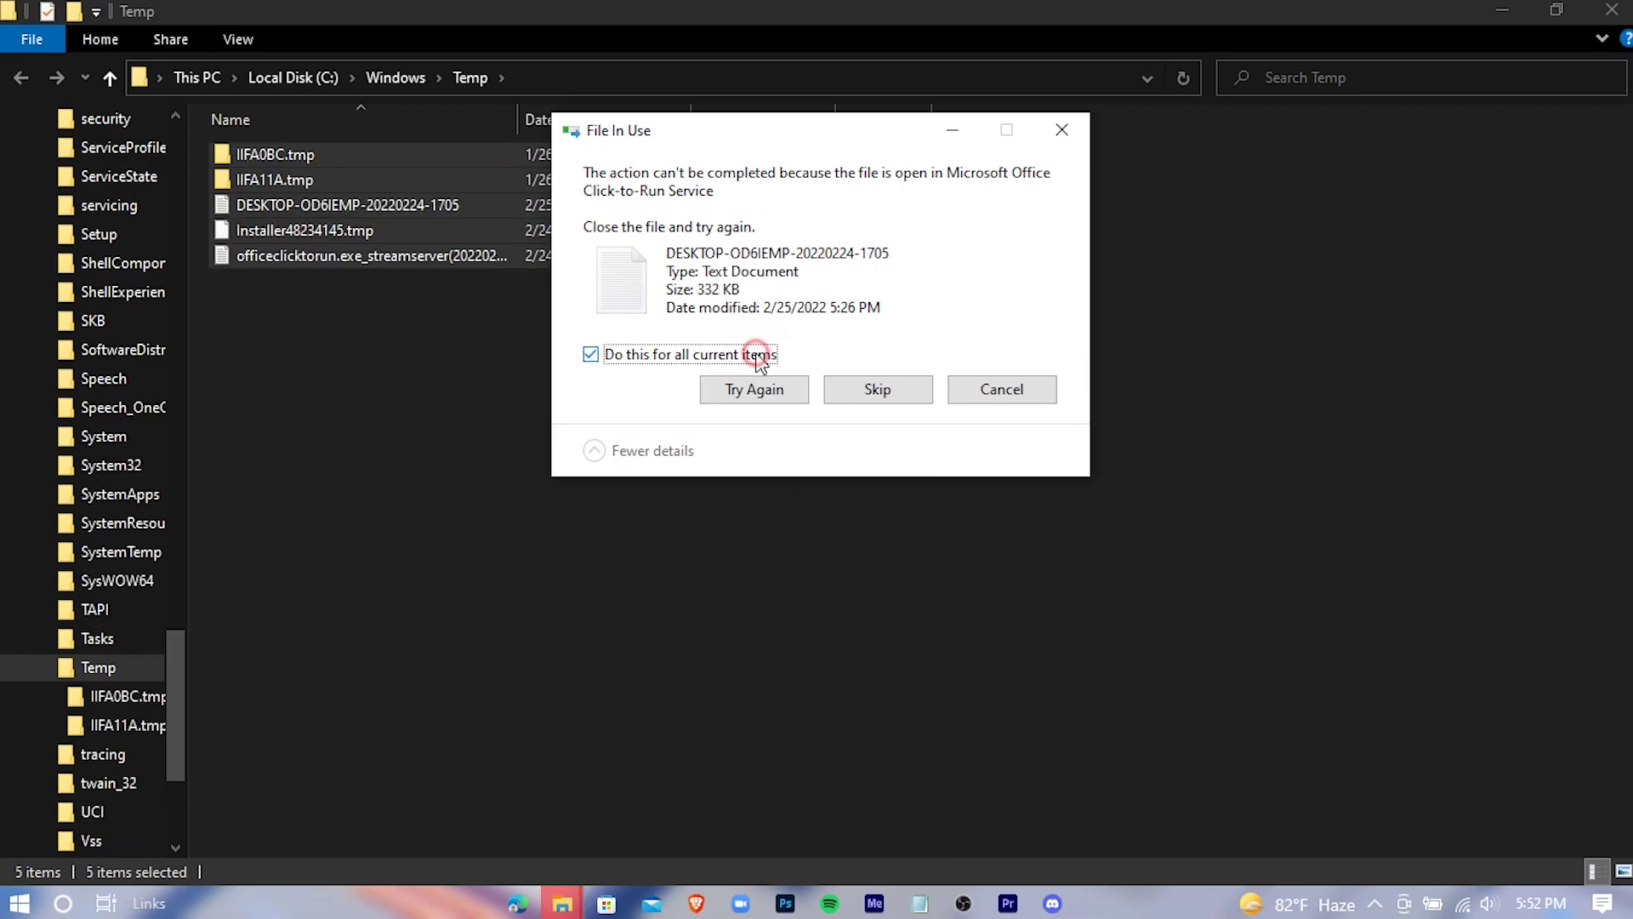
{"action": "left_click", "coordinate": [877, 385]}
{"action": "left_click", "coordinate": [1239, 317]}
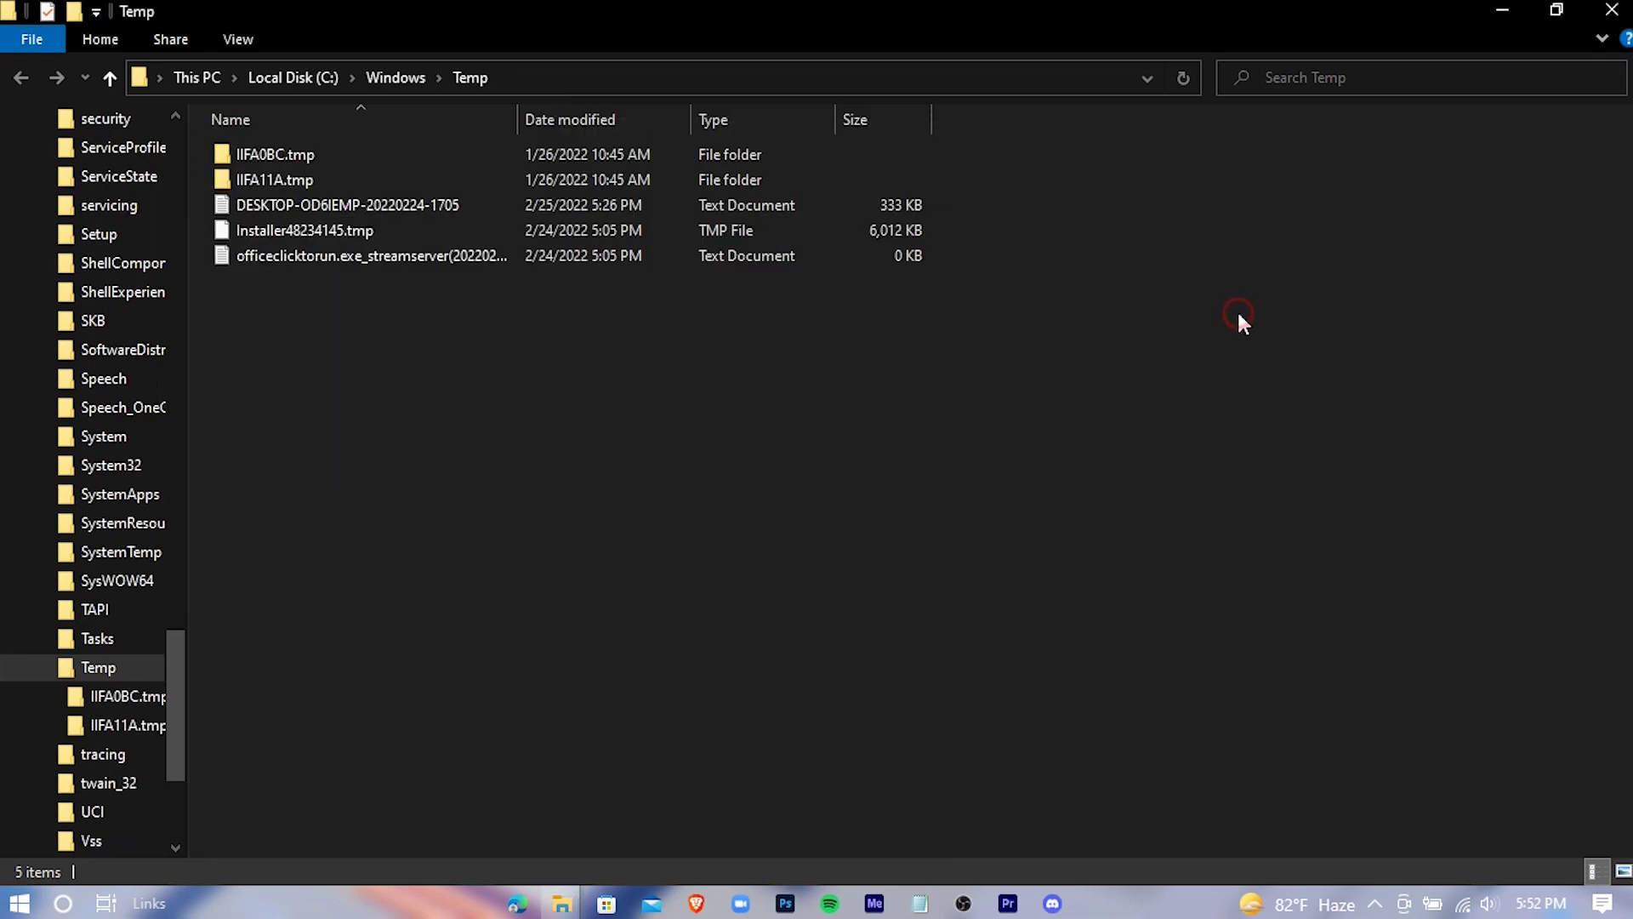
{"action": "left_click", "coordinate": [1612, 10]}
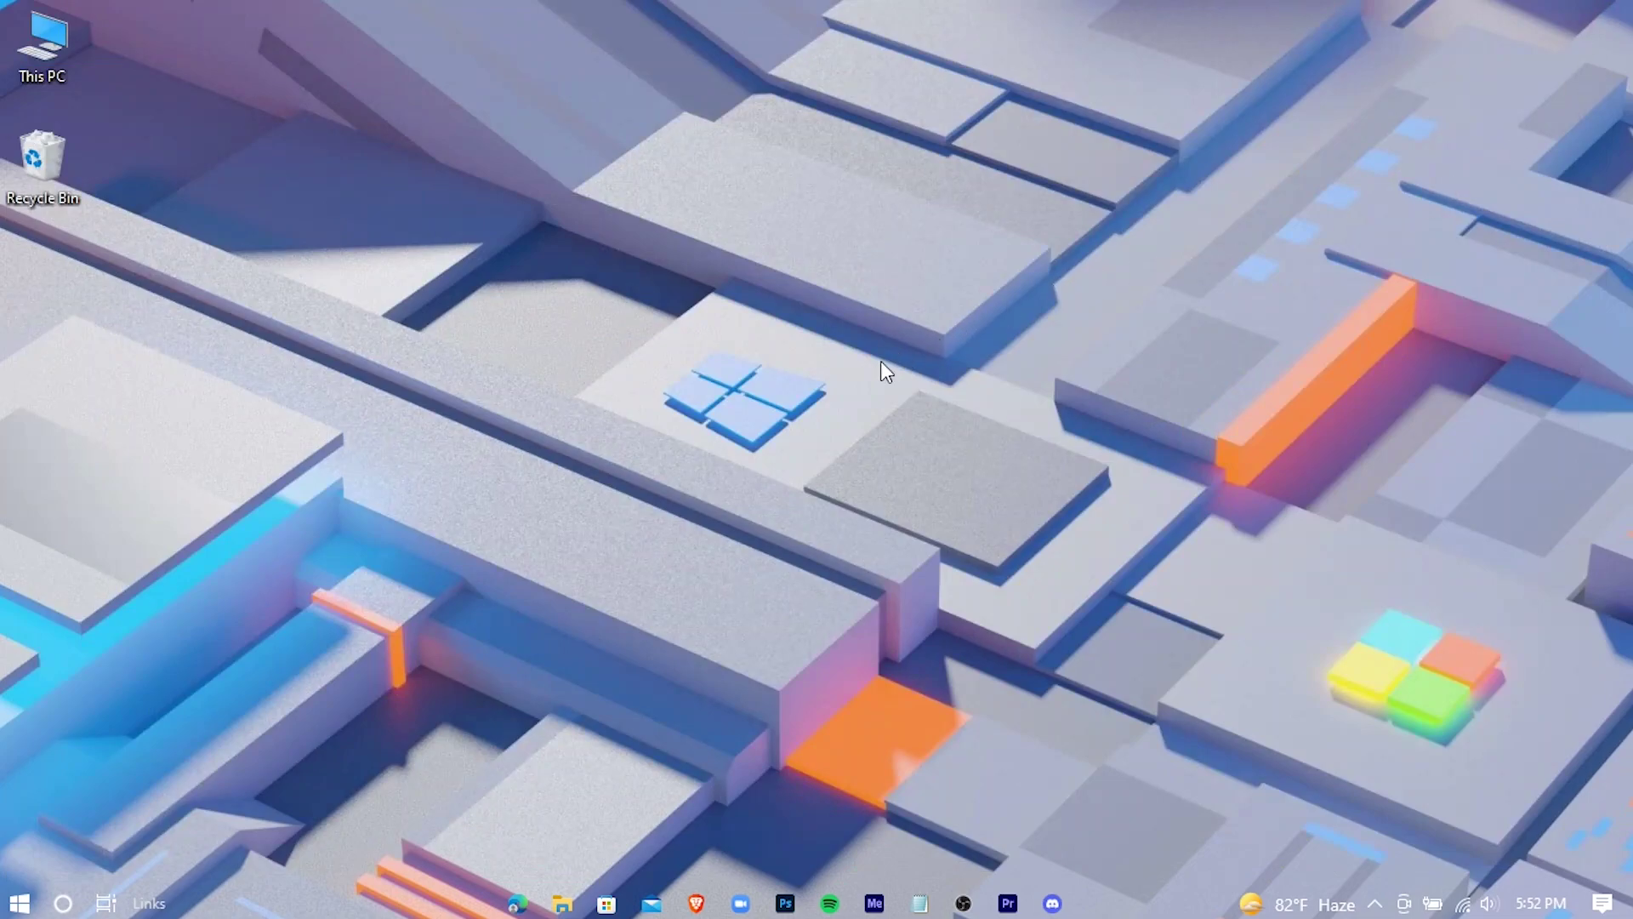
- Open the user's %temp% folder through the Run dialog
{"action": "key", "text": "super"}
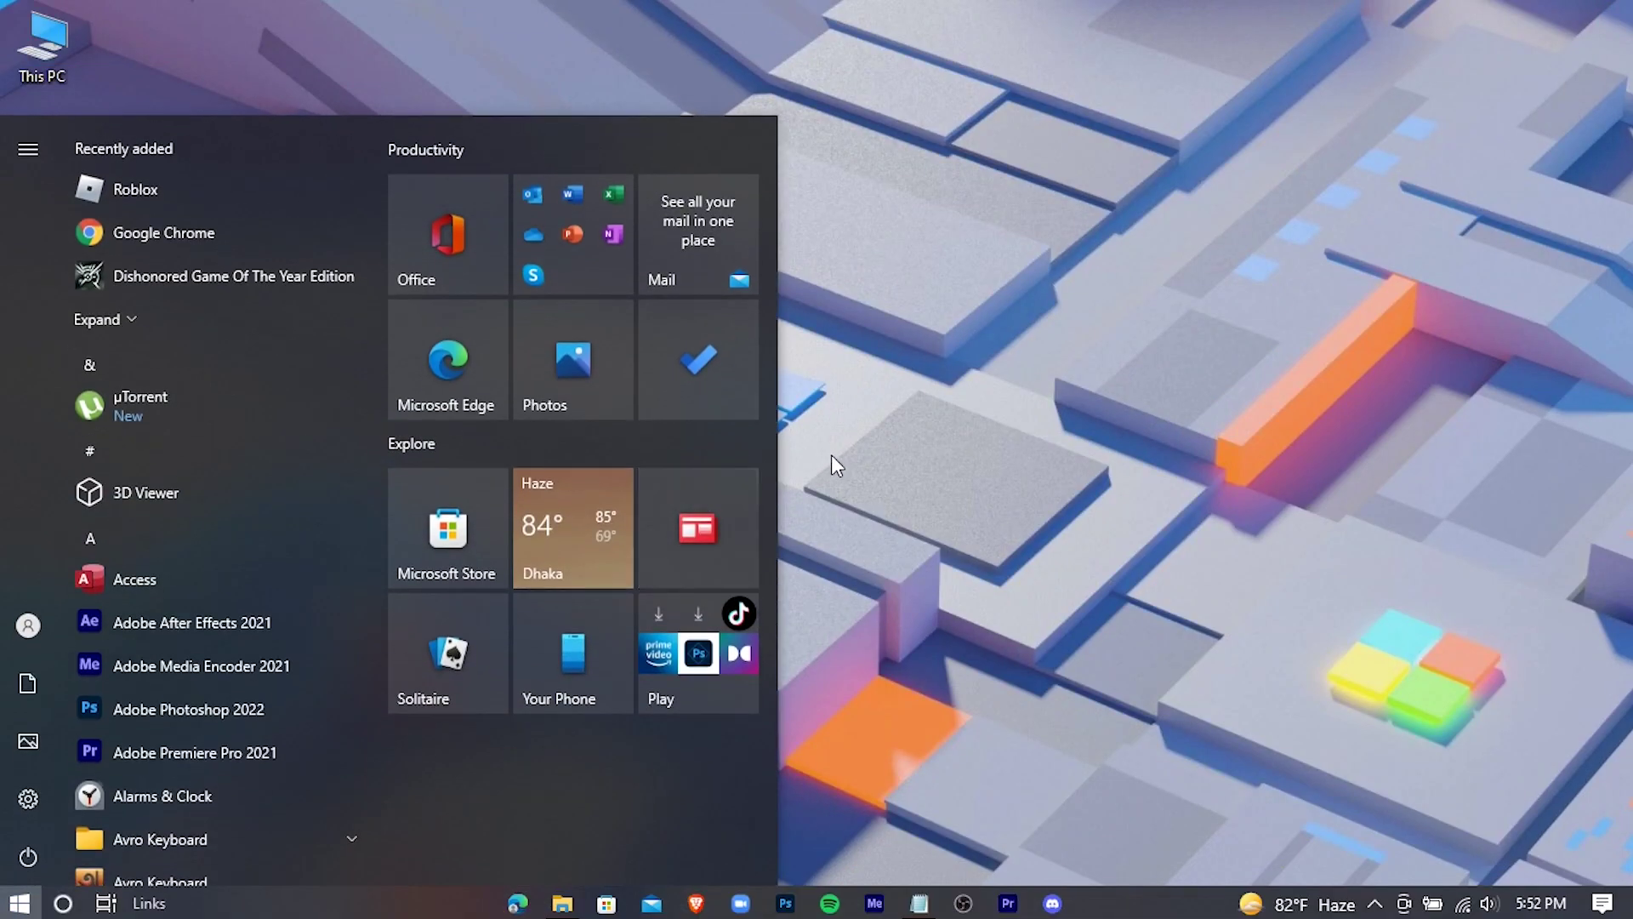
{"action": "type", "text": "run"}
{"action": "key", "text": "Return"}
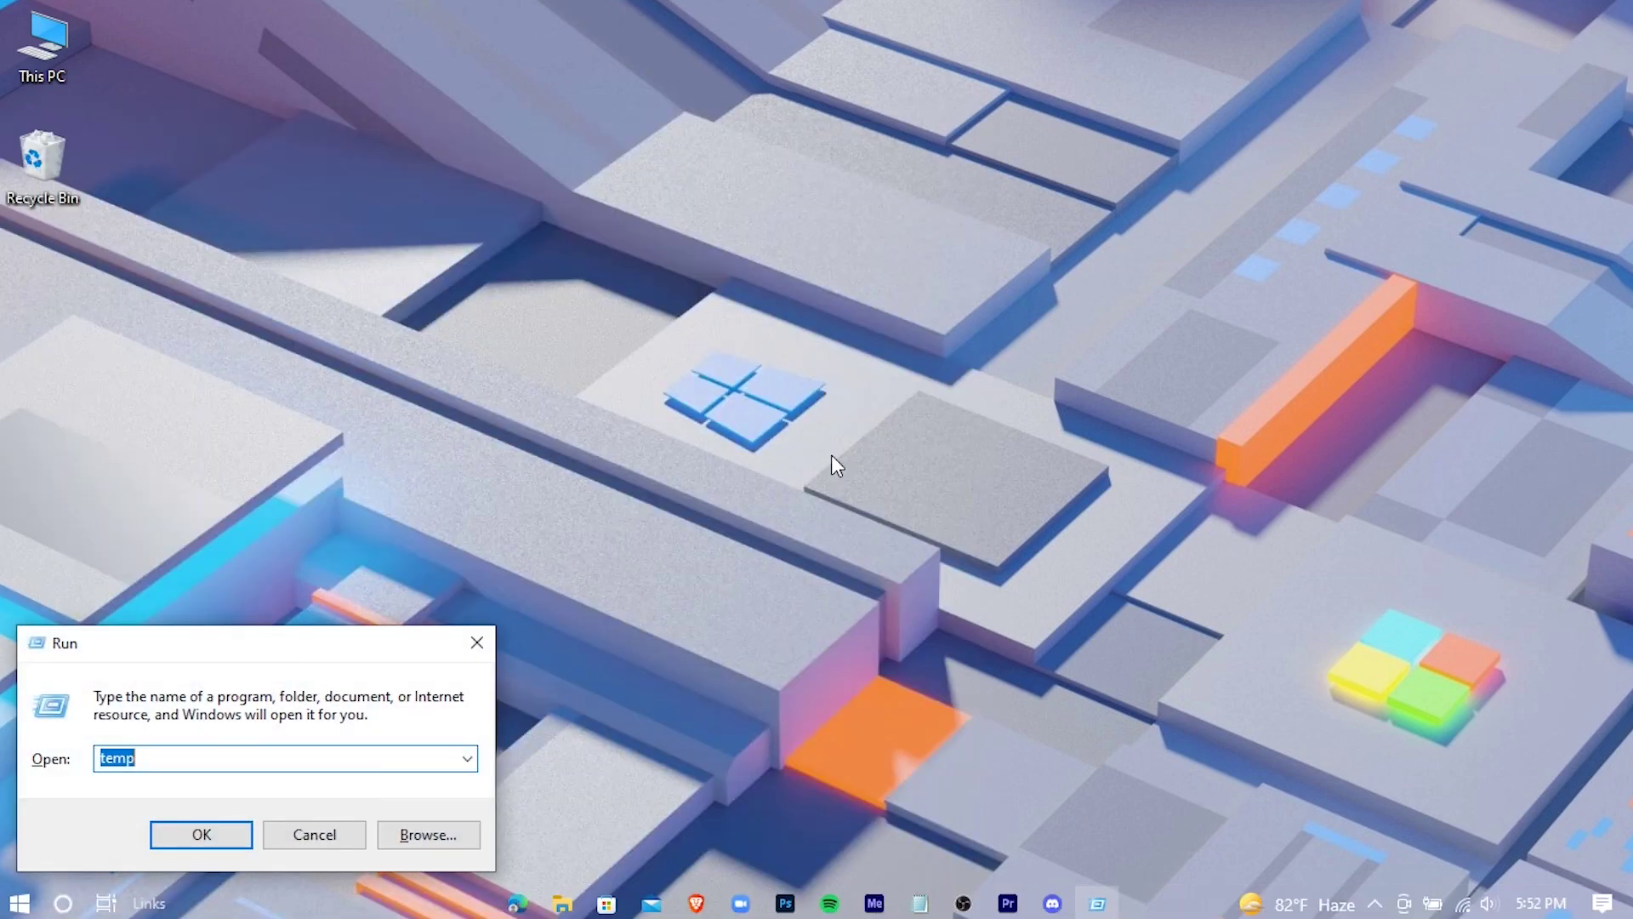
{"action": "left_click_drag", "start_coordinate": [263, 638], "coordinate": [819, 332]}
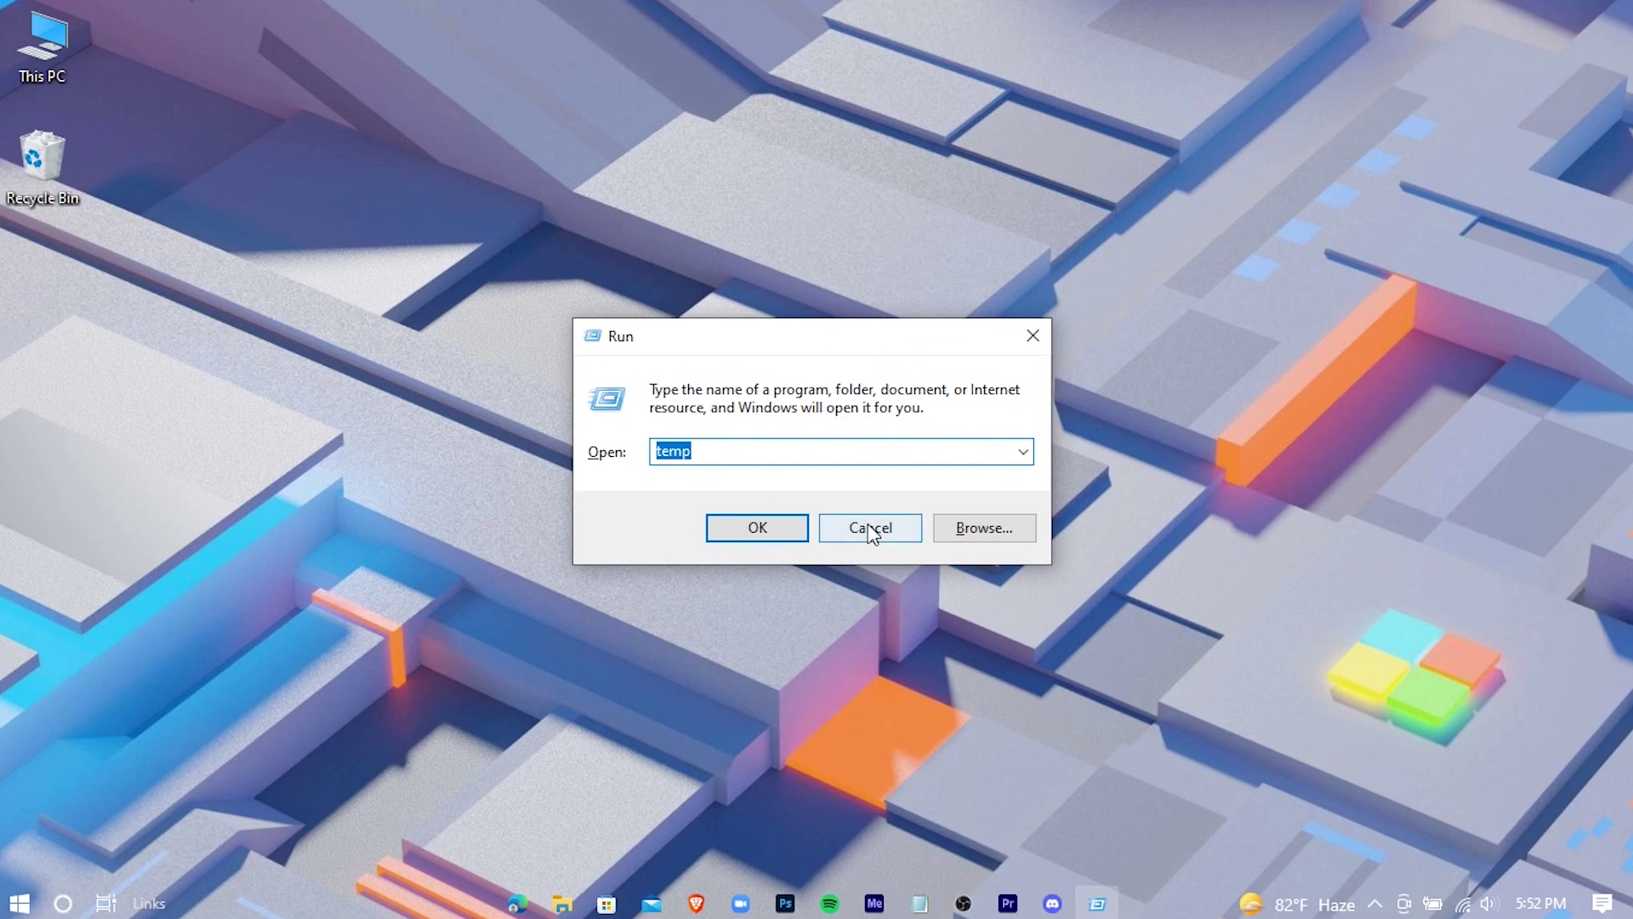
{"action": "type", "text": "%temp"}
{"action": "key", "text": "Return"}
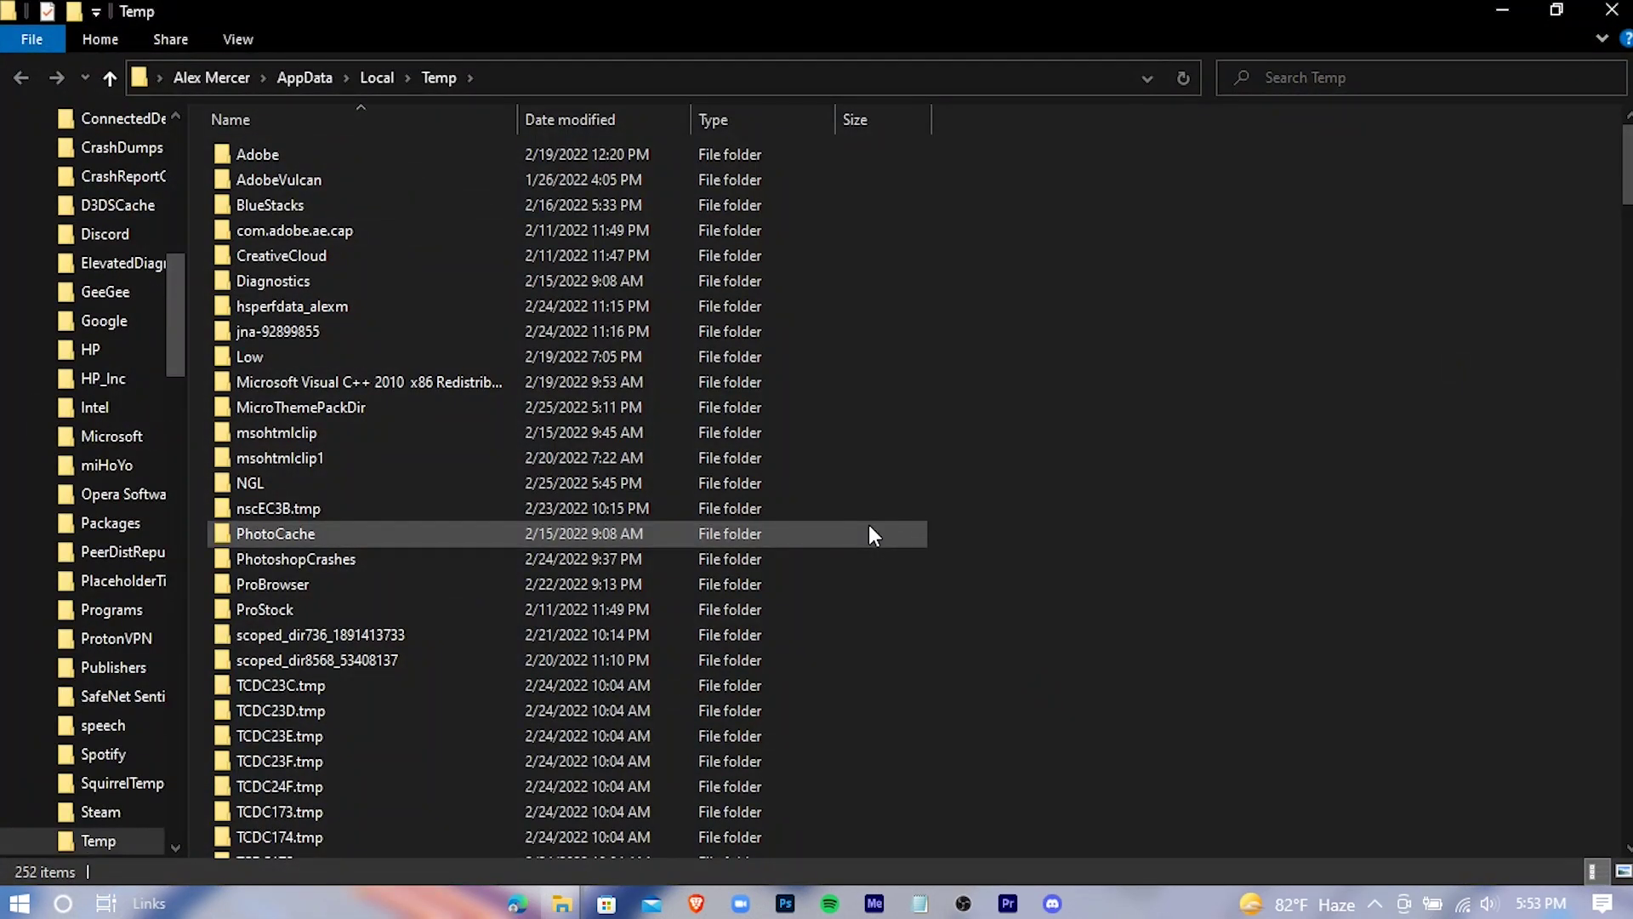
- Permanently delete all 252 Temp items, skipping in-use files, and close the window
{"action": "key", "text": "ctrl+a"}
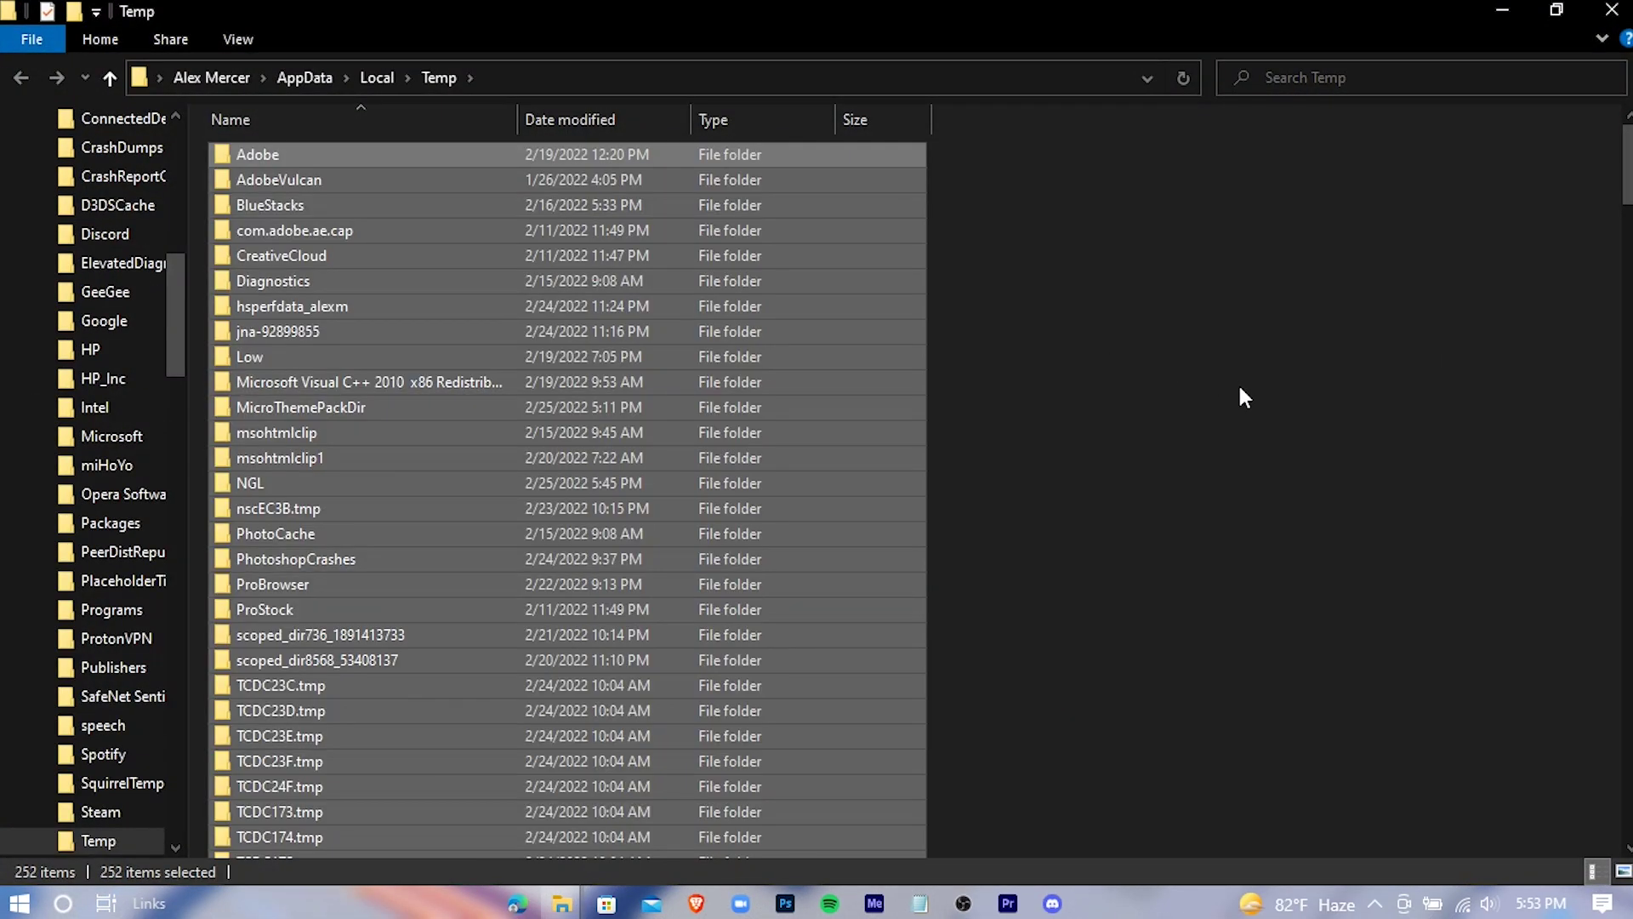
{"action": "key", "text": "shift+Delete"}
{"action": "key", "text": "Return"}
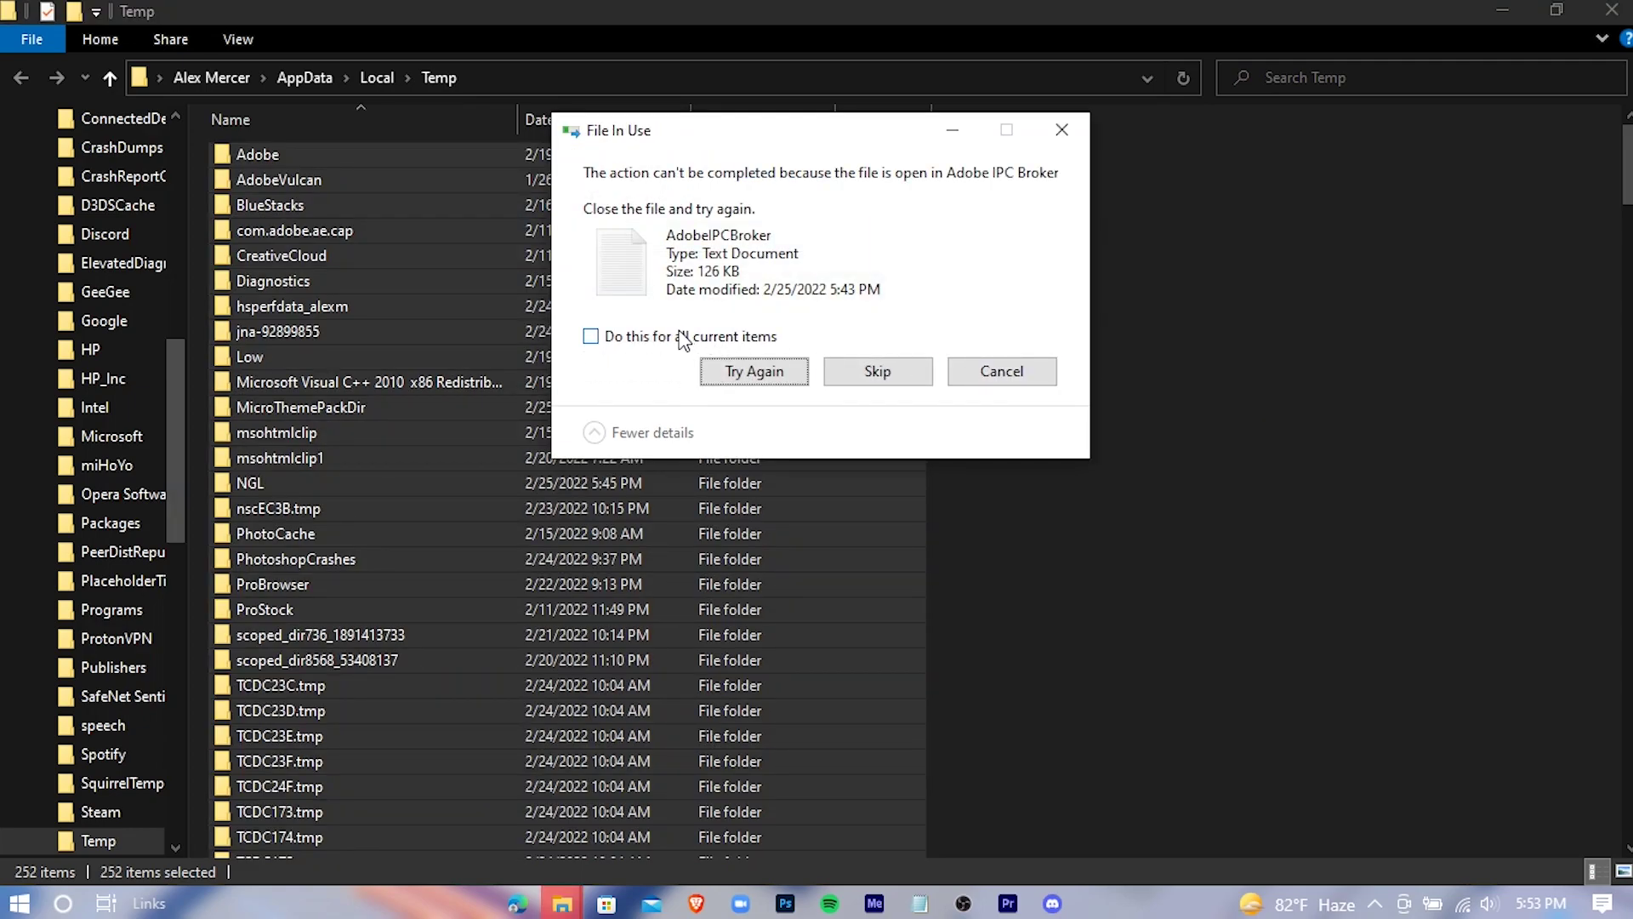
{"action": "left_click", "coordinate": [682, 336]}
{"action": "left_click", "coordinate": [872, 369]}
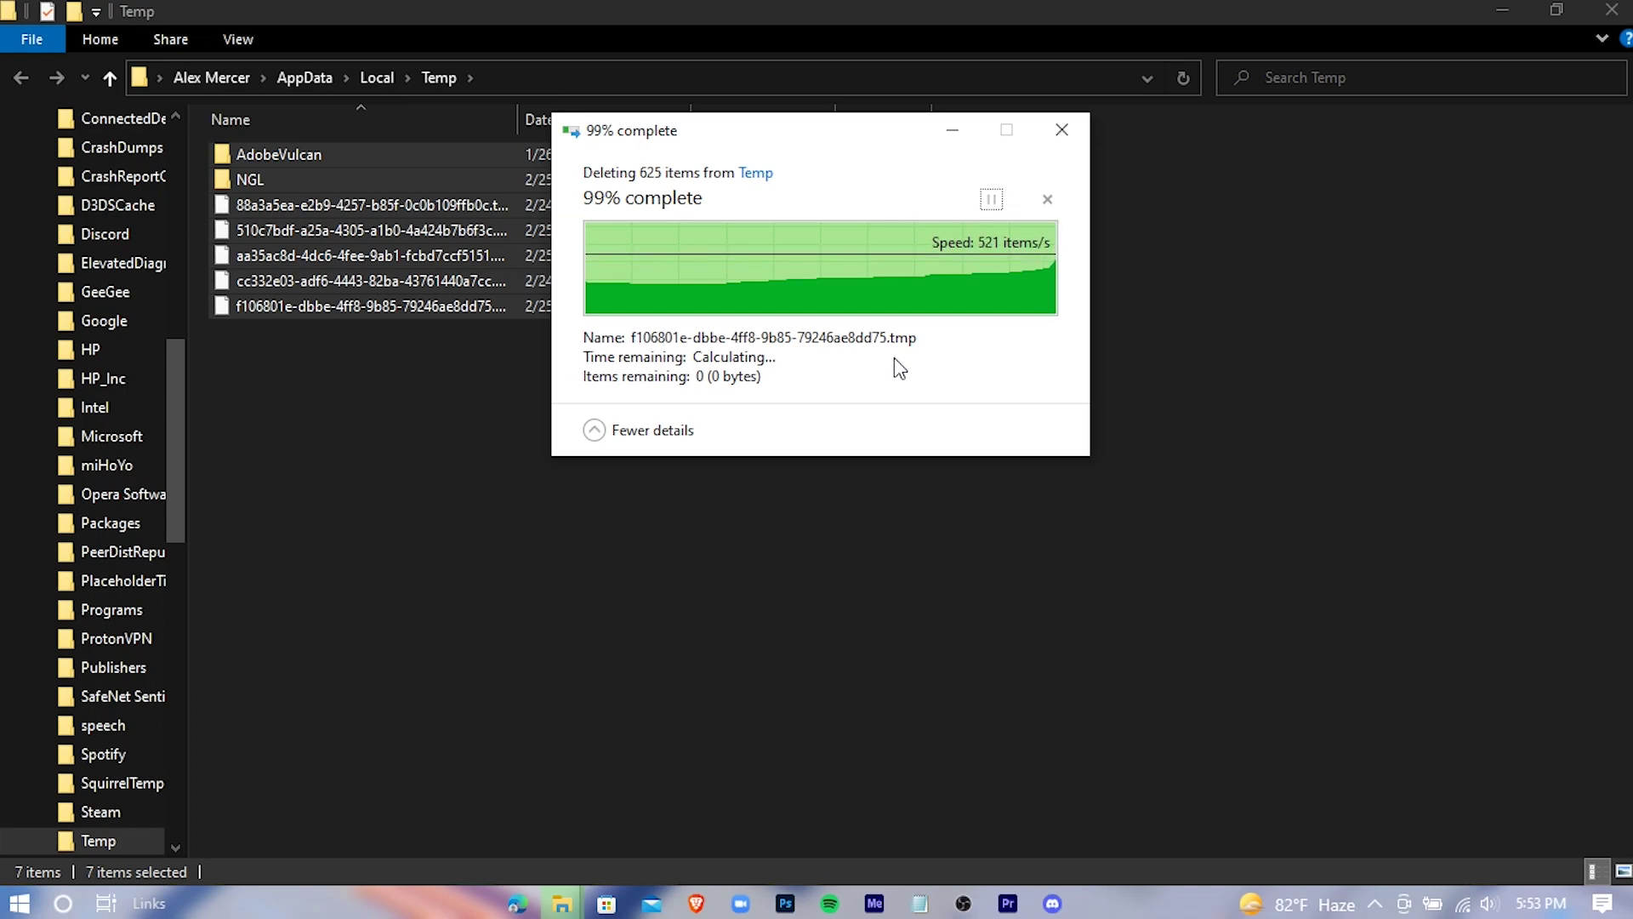
{"action": "left_click", "coordinate": [1612, 9]}
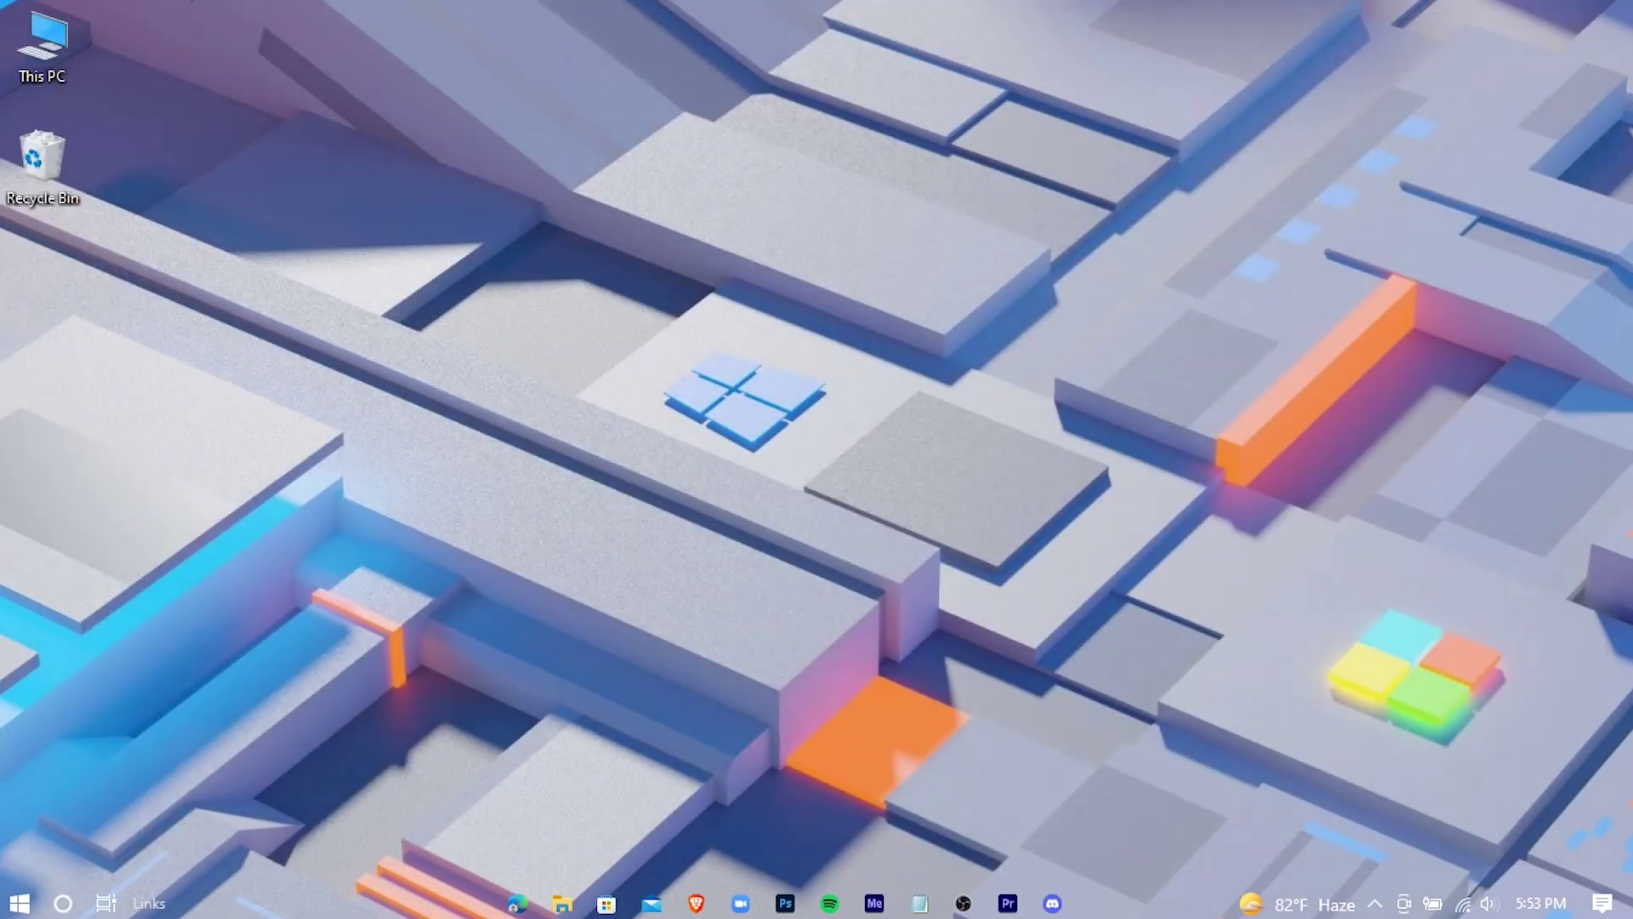
{"action": "key", "text": "super+r"}
- Open the Prefetch folder from Run, granting access permission
{"action": "left_click_drag", "start_coordinate": [317, 648], "coordinate": [874, 370]}
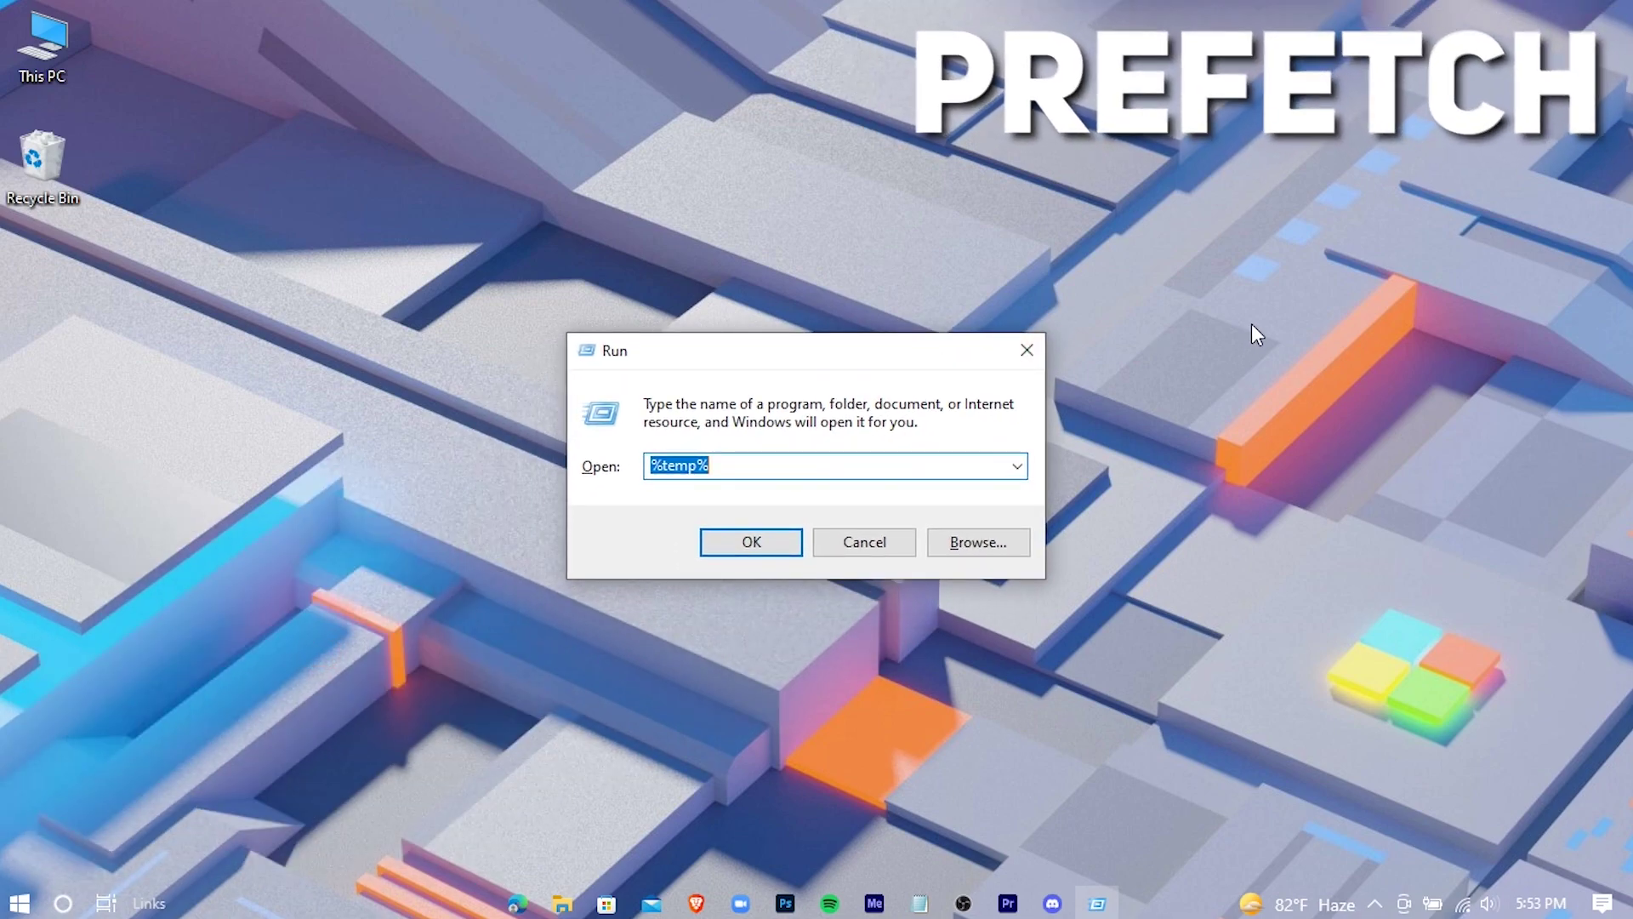
{"action": "type", "text": "prefetch"}
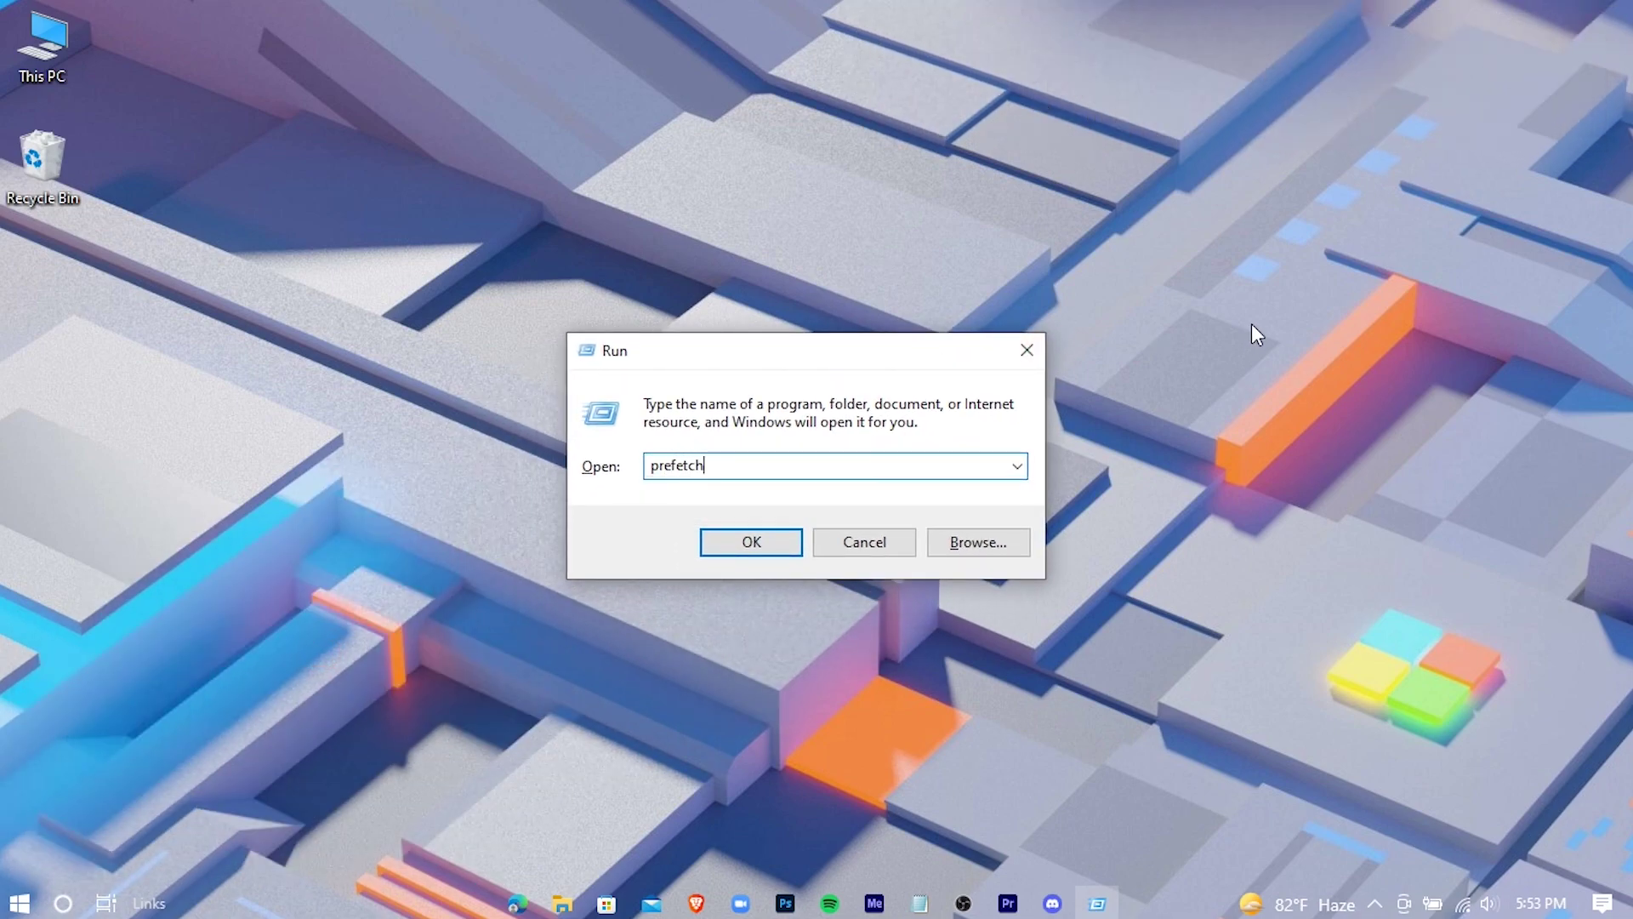
{"action": "key", "text": "Return"}
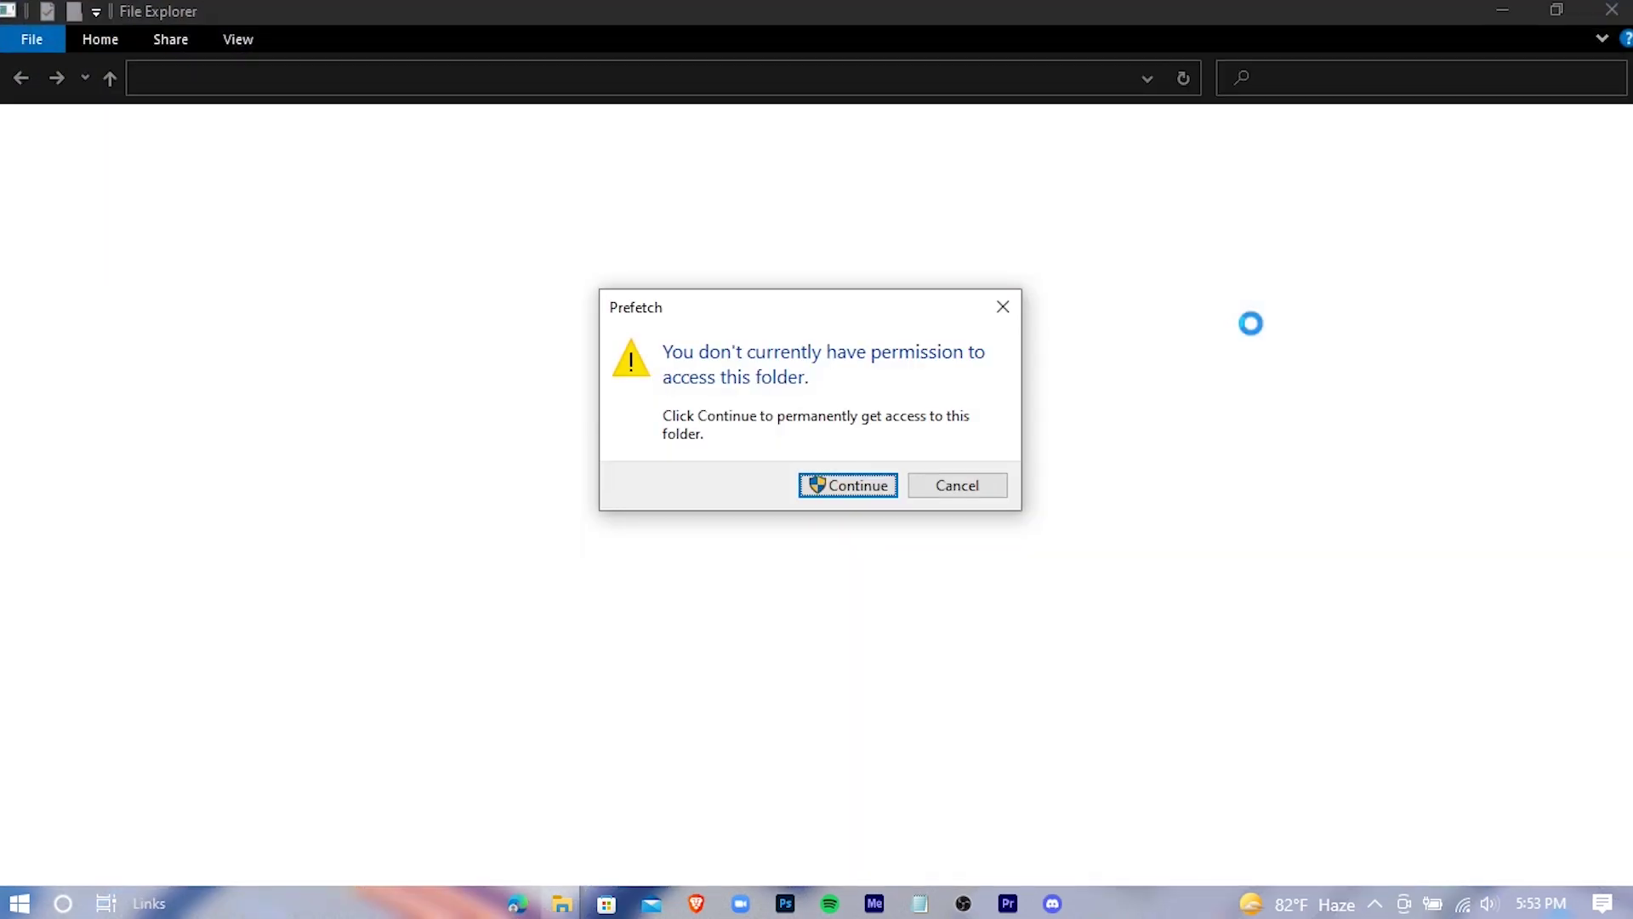
{"action": "left_click", "coordinate": [833, 488]}
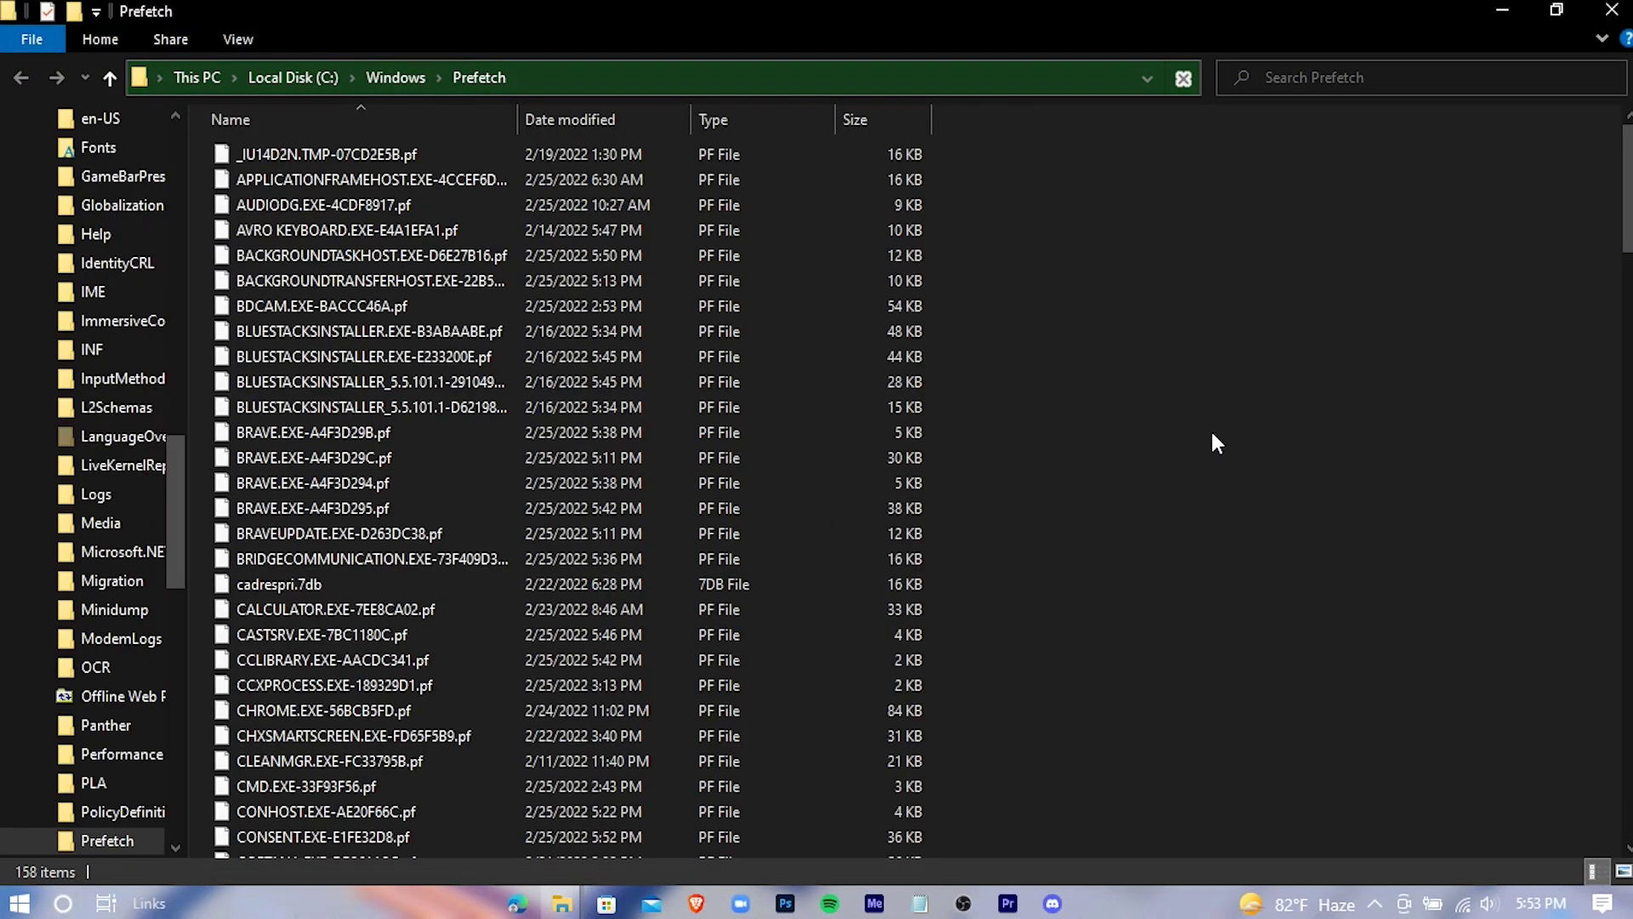
- Permanently delete all 158 Prefetch files, skipping the in-use one, and close Explorer
{"action": "key", "text": "ctrl+a"}
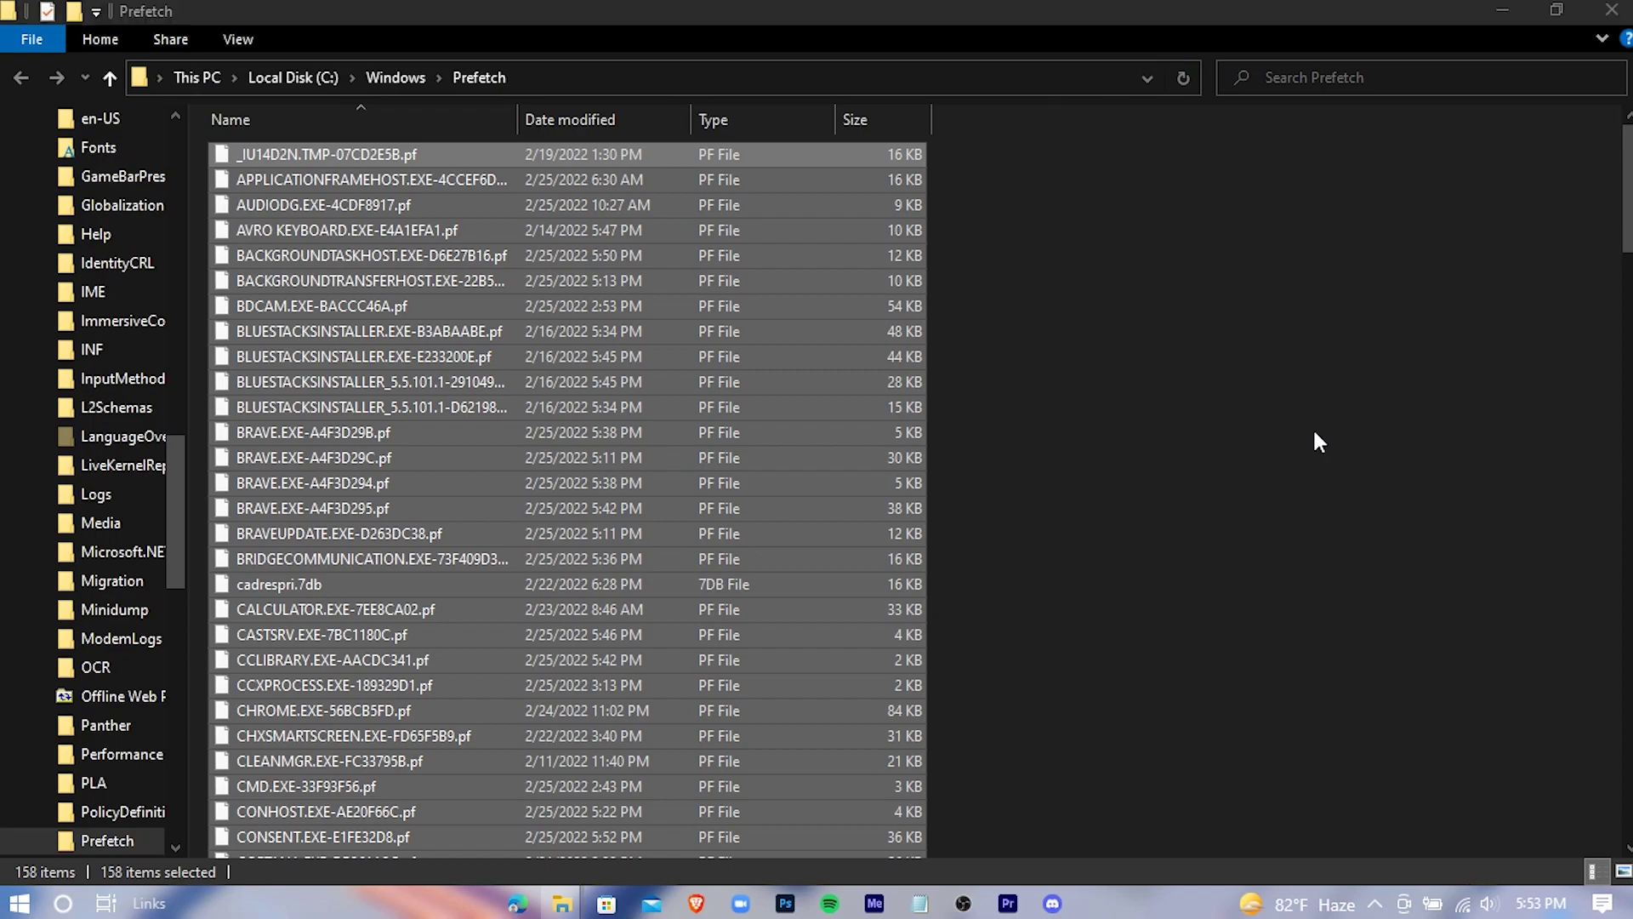
{"action": "key", "text": "shift+Delete"}
{"action": "key", "text": "Return"}
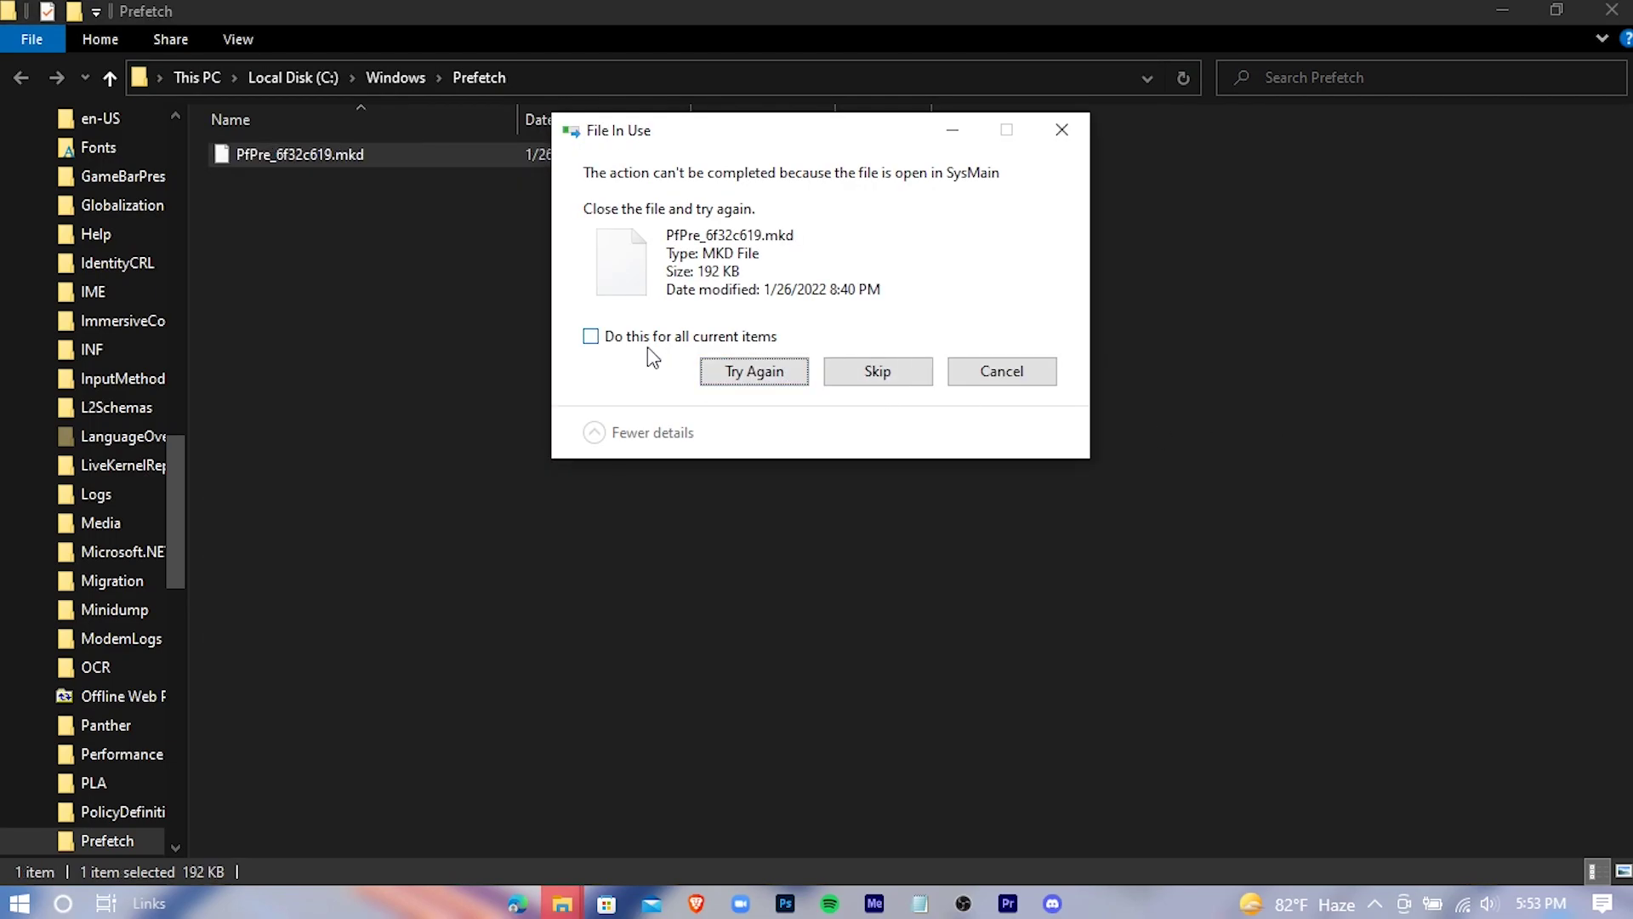
{"action": "left_click", "coordinate": [901, 370]}
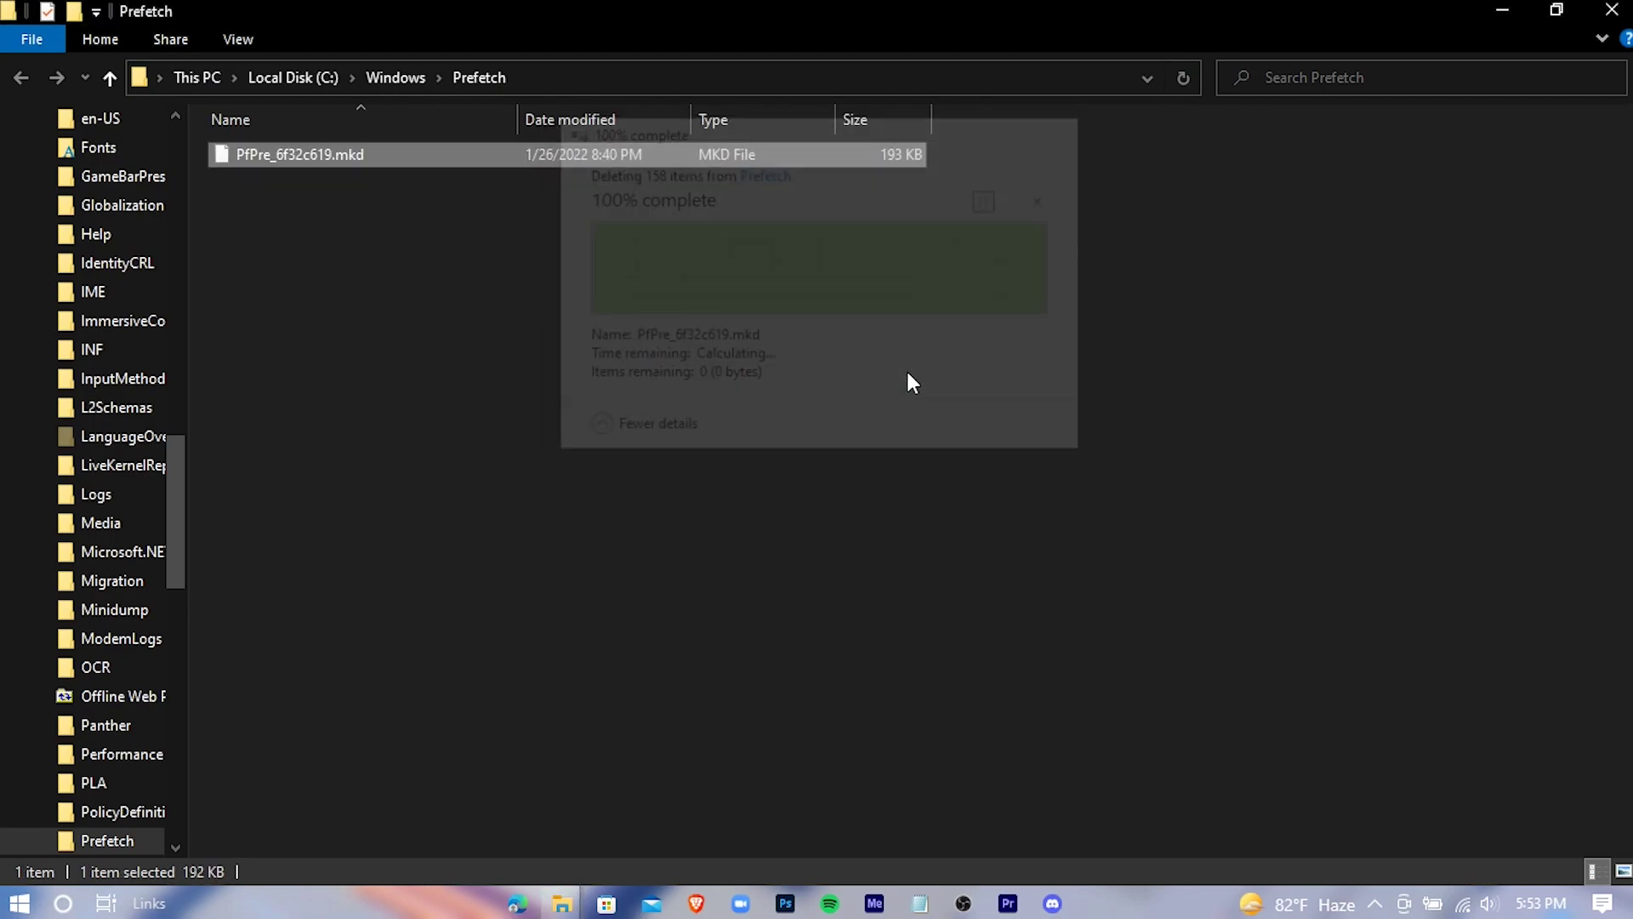
{"action": "left_click", "coordinate": [1611, 11]}
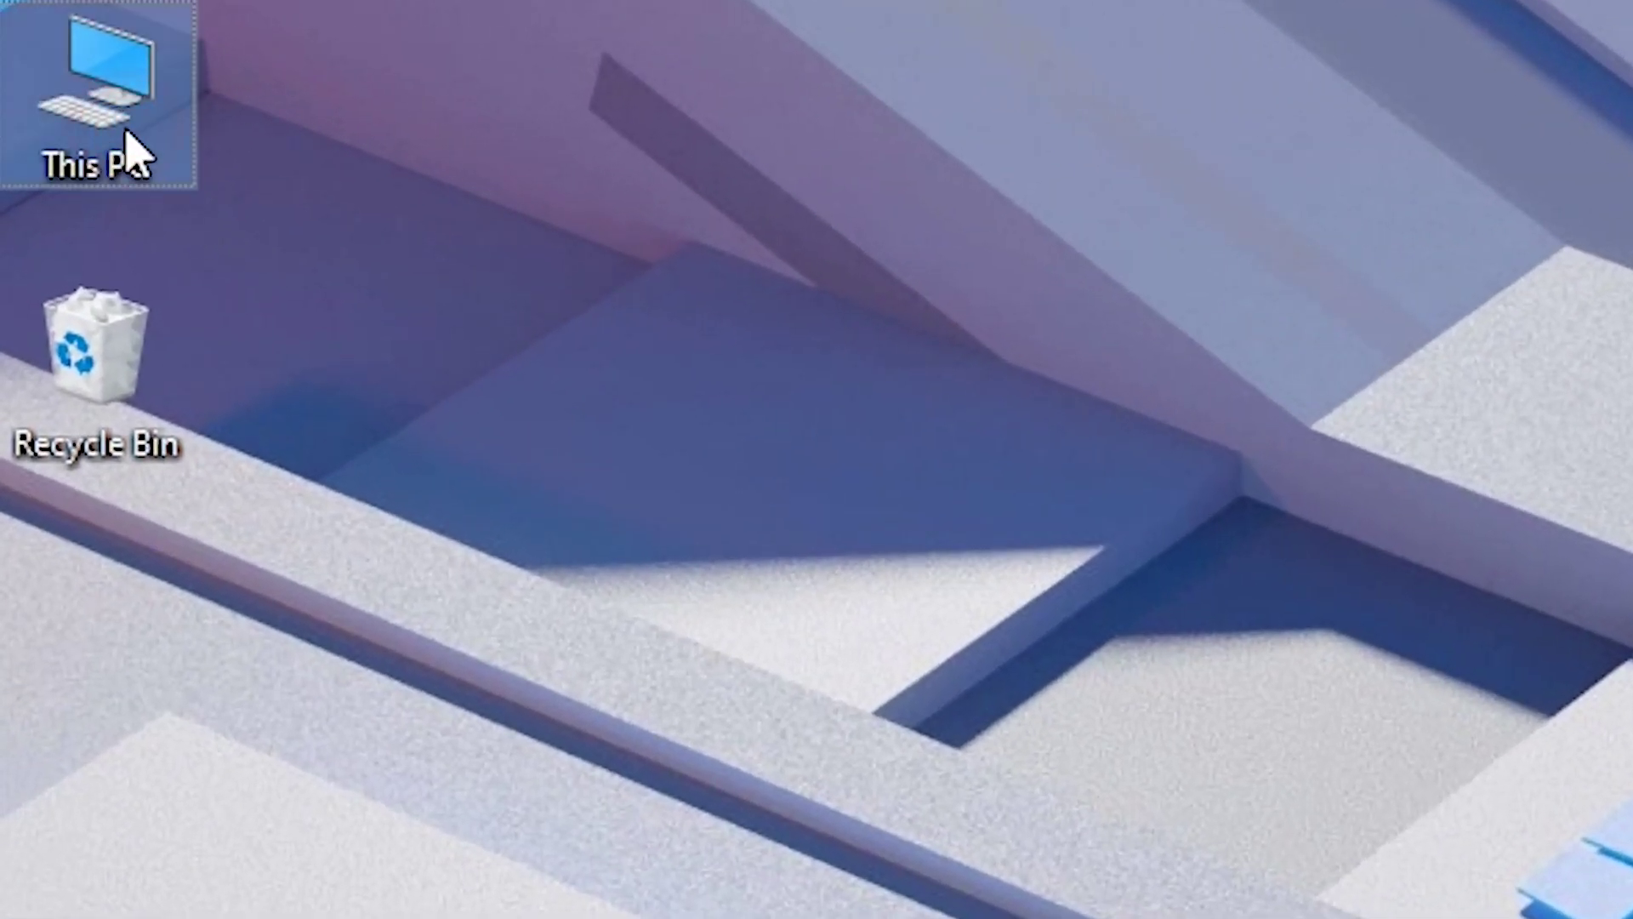
{"action": "right_click", "coordinate": [55, 61]}
- Launch Disk Cleanup from the Local Disk (C:) Properties dialog in This PC
{"action": "left_click", "coordinate": [598, 180]}
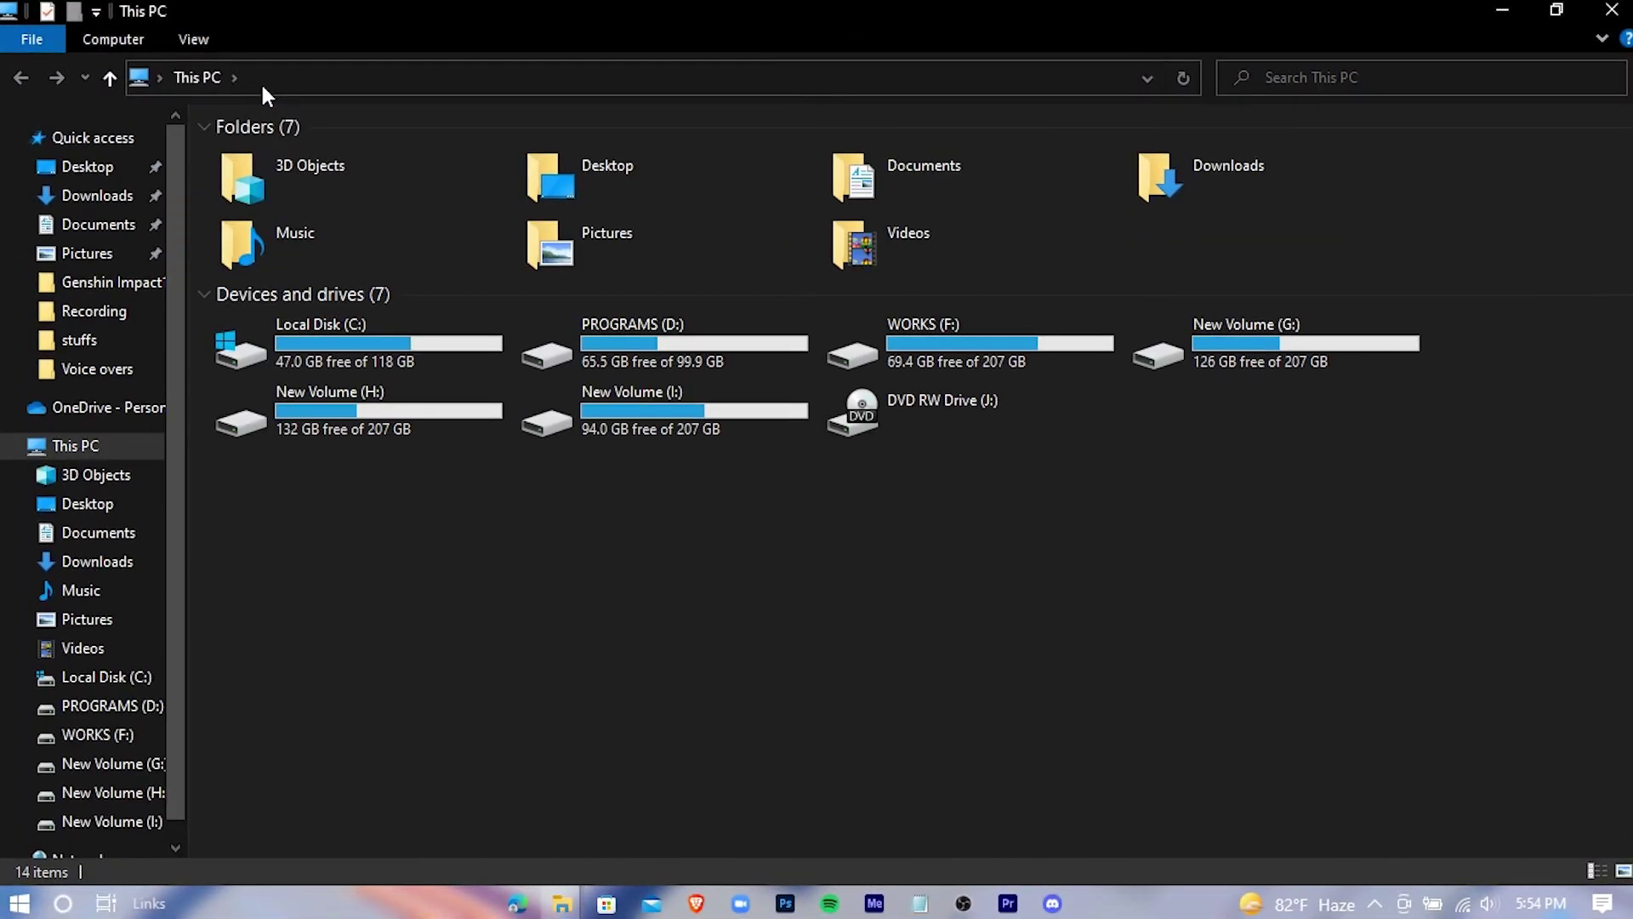
{"action": "left_click", "coordinate": [327, 349]}
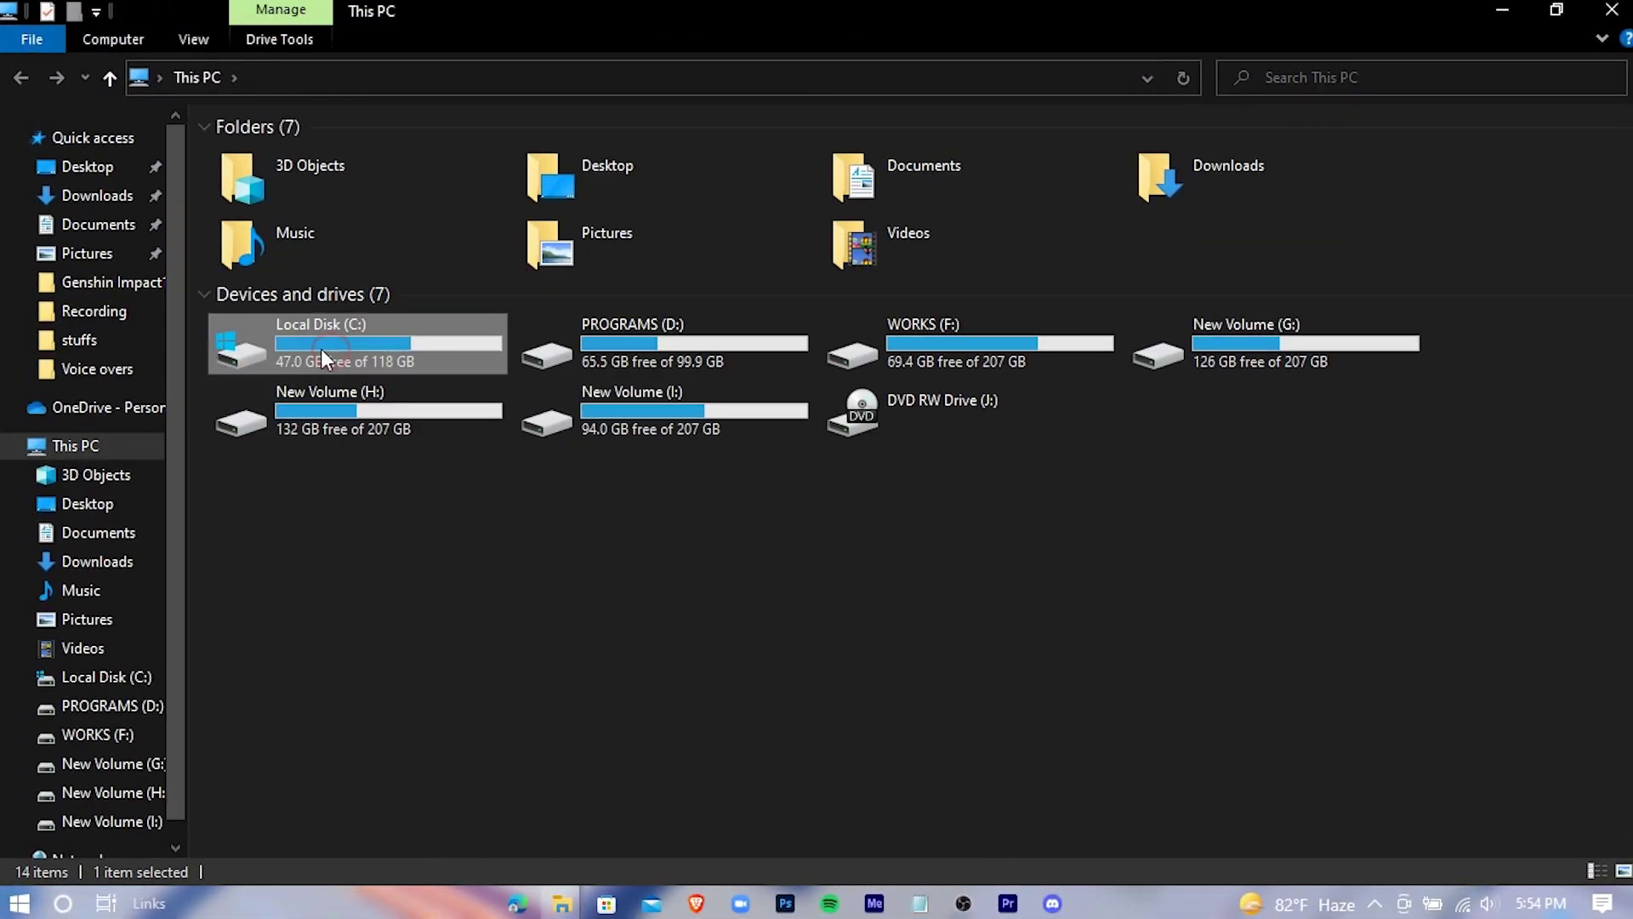
{"action": "right_click", "coordinate": [392, 337]}
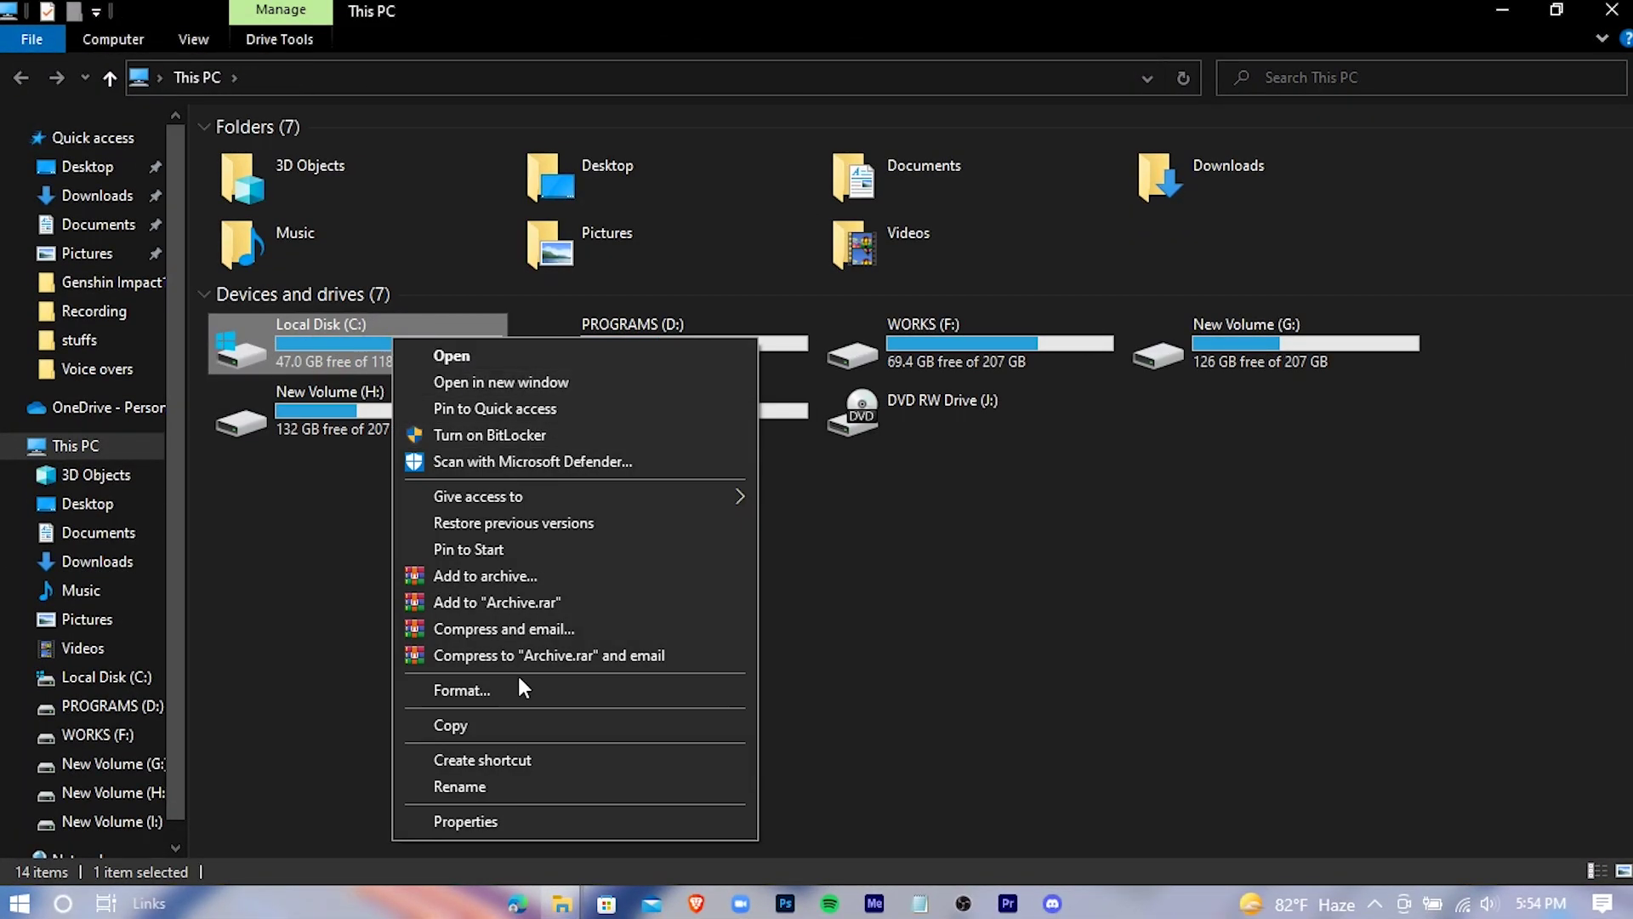
{"action": "left_click", "coordinate": [646, 818]}
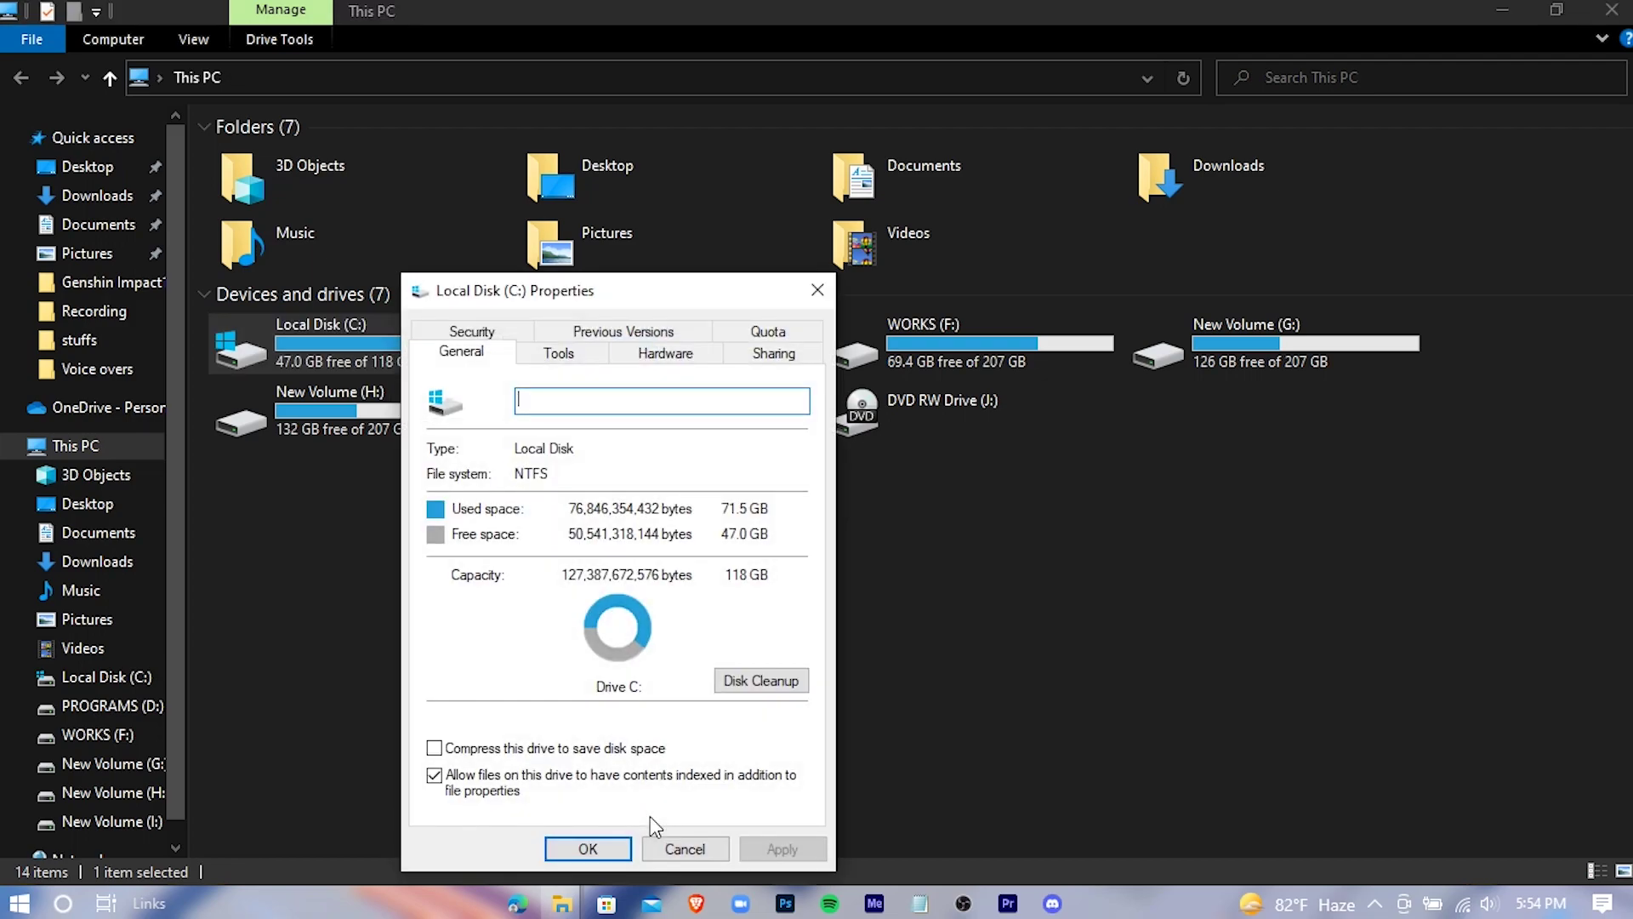
{"action": "left_click_drag", "start_coordinate": [627, 300], "coordinate": [855, 174]}
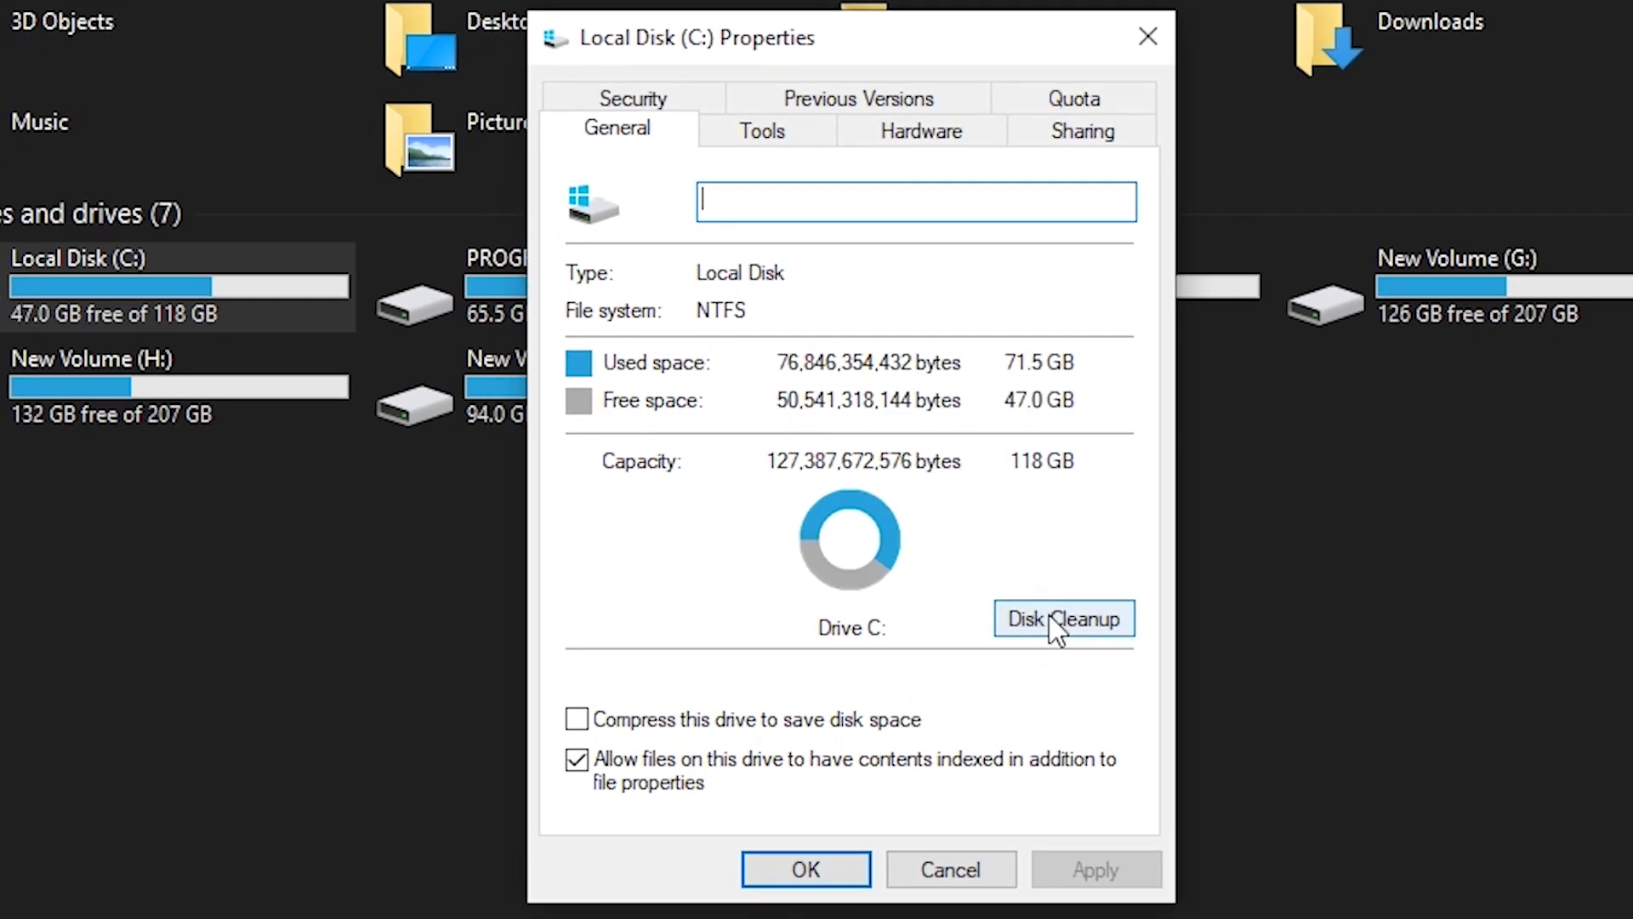
{"action": "left_click", "coordinate": [1049, 615]}
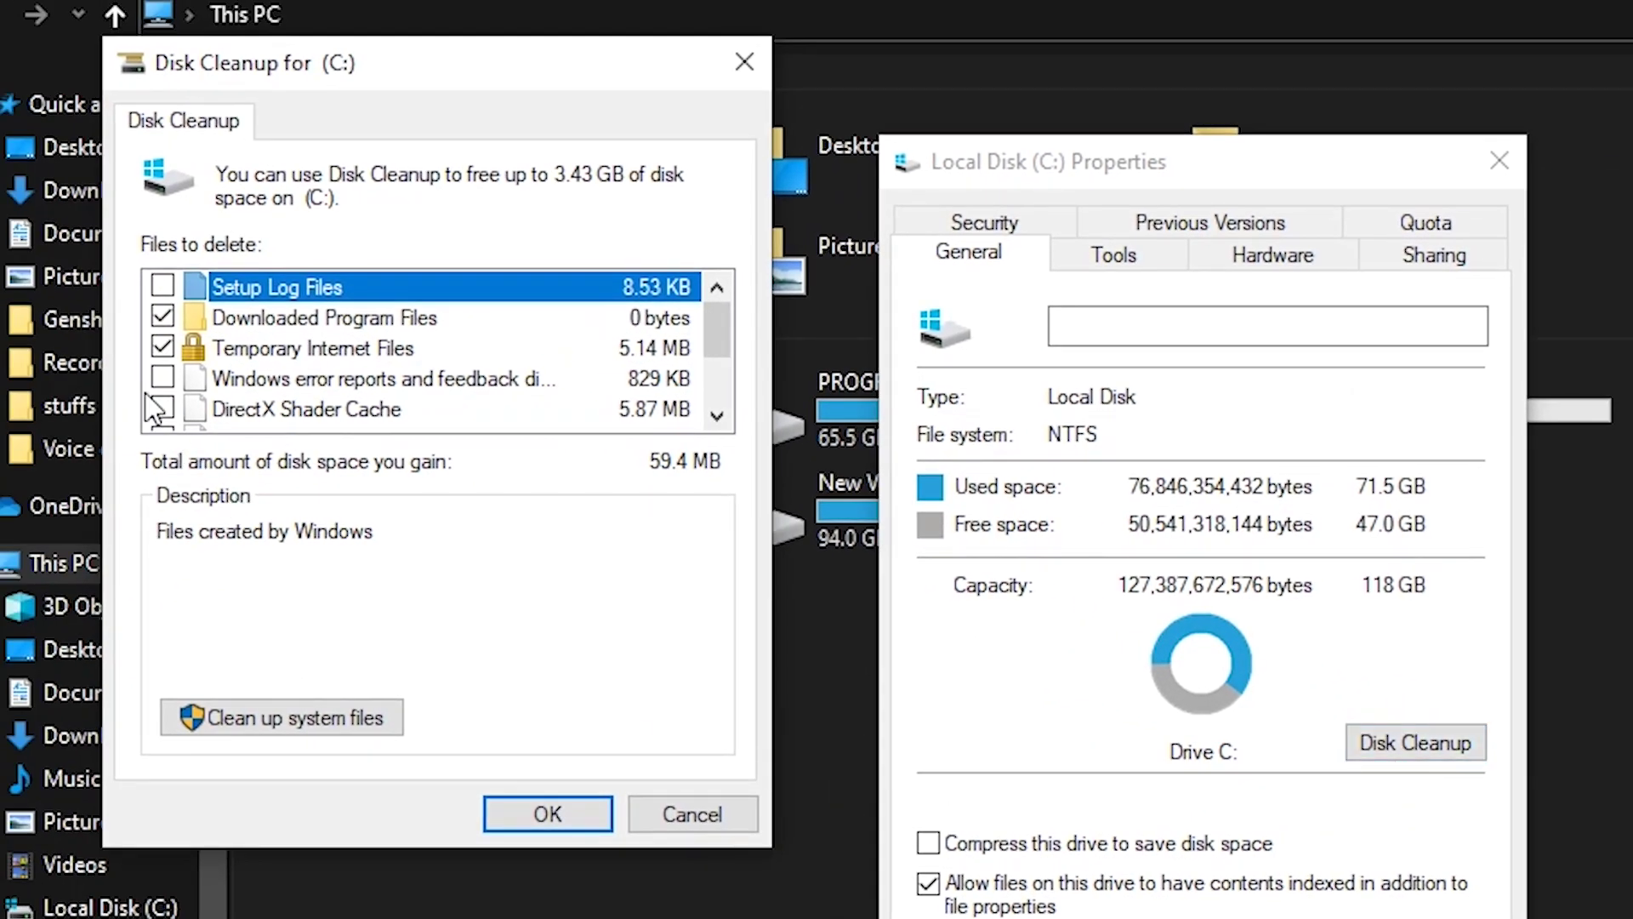
- Add DirectX Shader Cache, delete the selected files from C:, and close the drive windows
{"action": "left_click", "coordinate": [163, 410]}
{"action": "scroll", "coordinate": [238, 367], "scroll_direction": "down", "scroll_amount": 1}
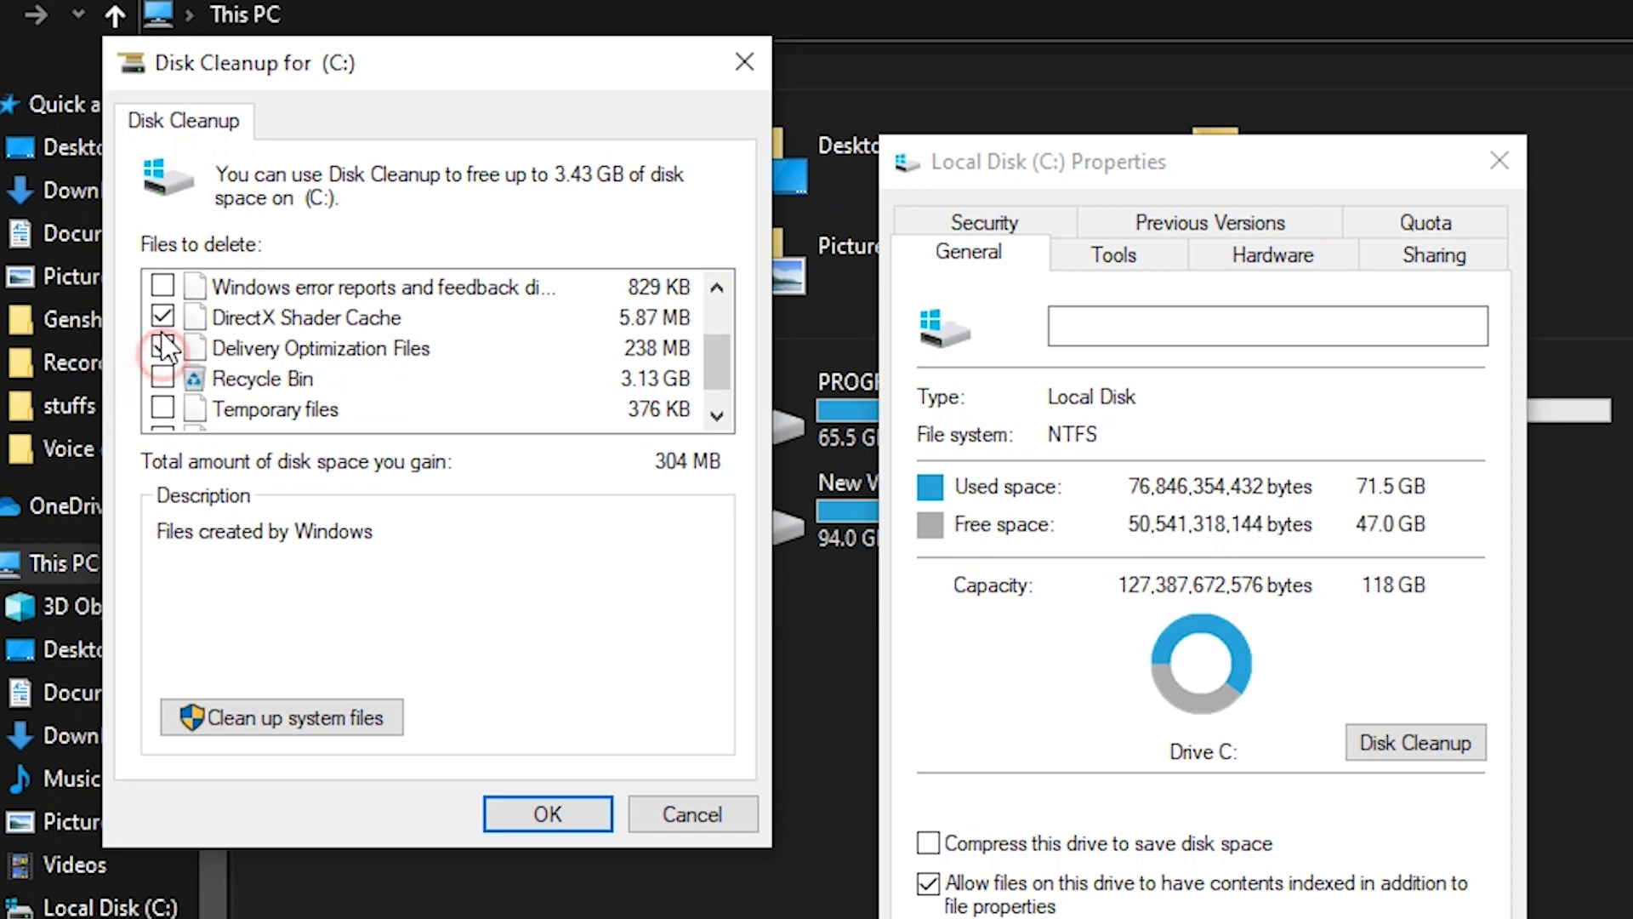
{"action": "scroll", "coordinate": [349, 336], "scroll_direction": "down", "scroll_amount": 1}
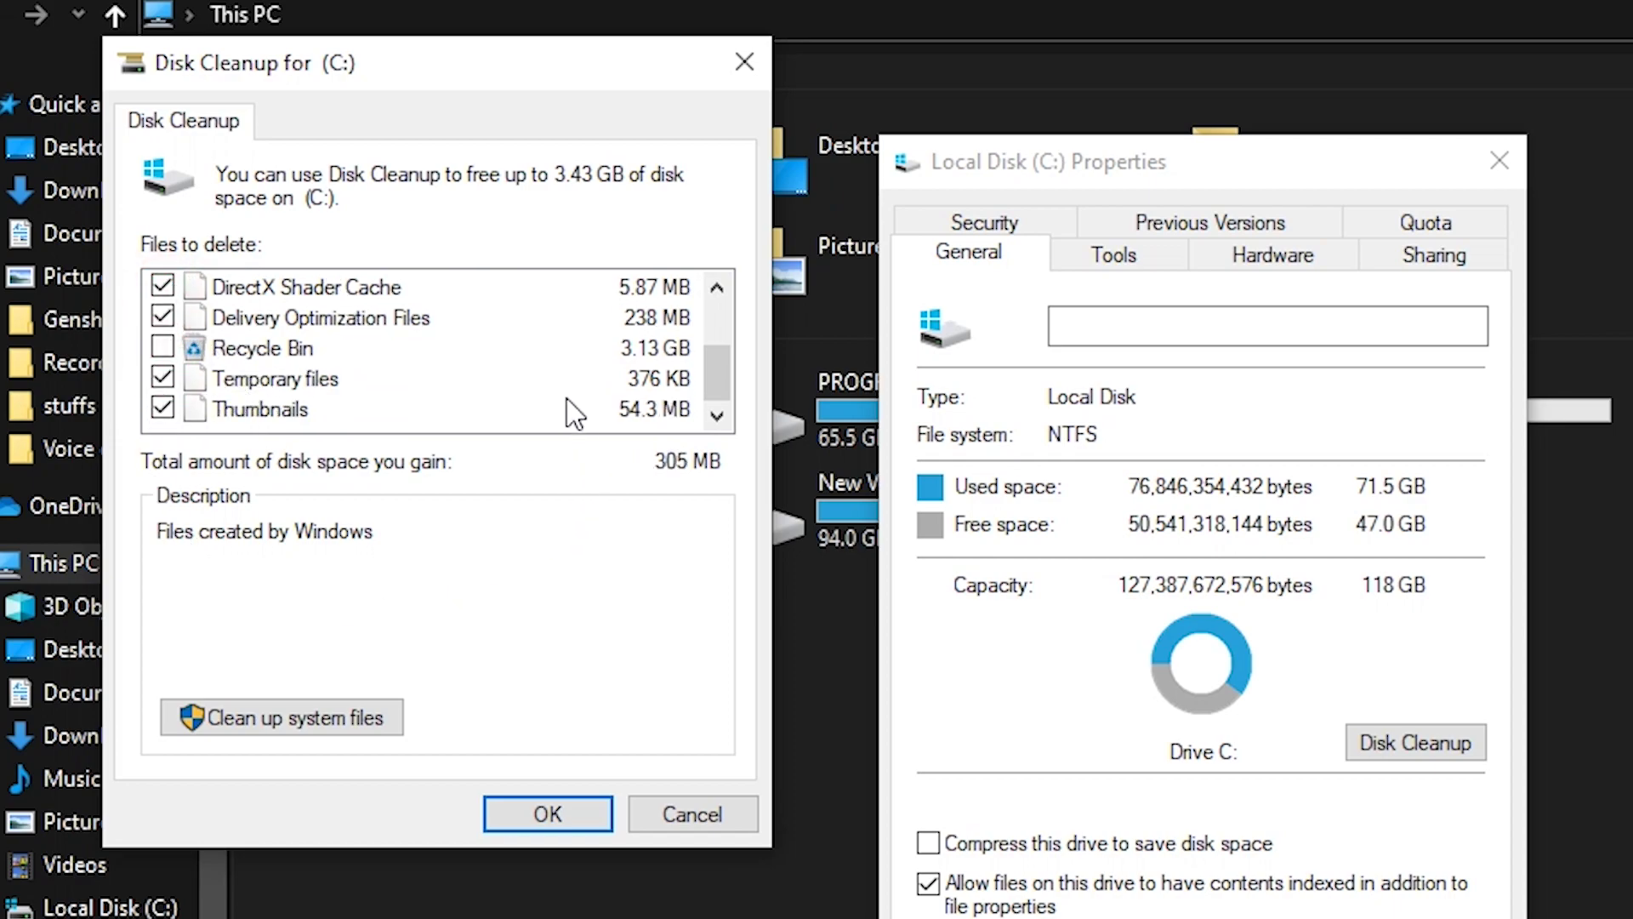
{"action": "left_click", "coordinate": [546, 801]}
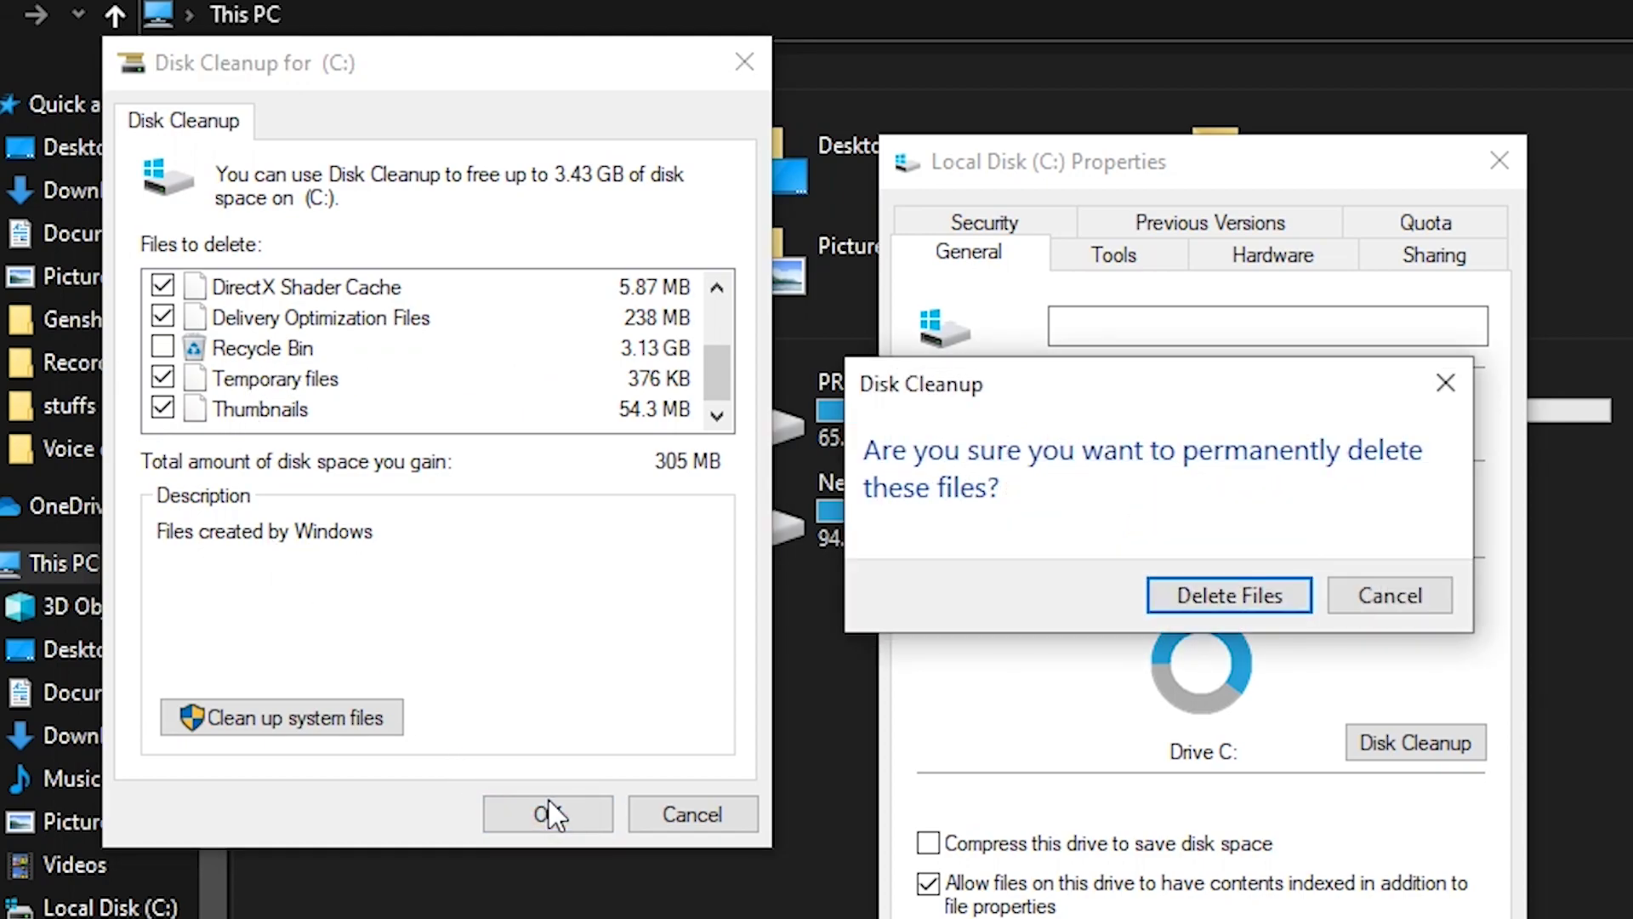
{"action": "left_click", "coordinate": [1256, 599]}
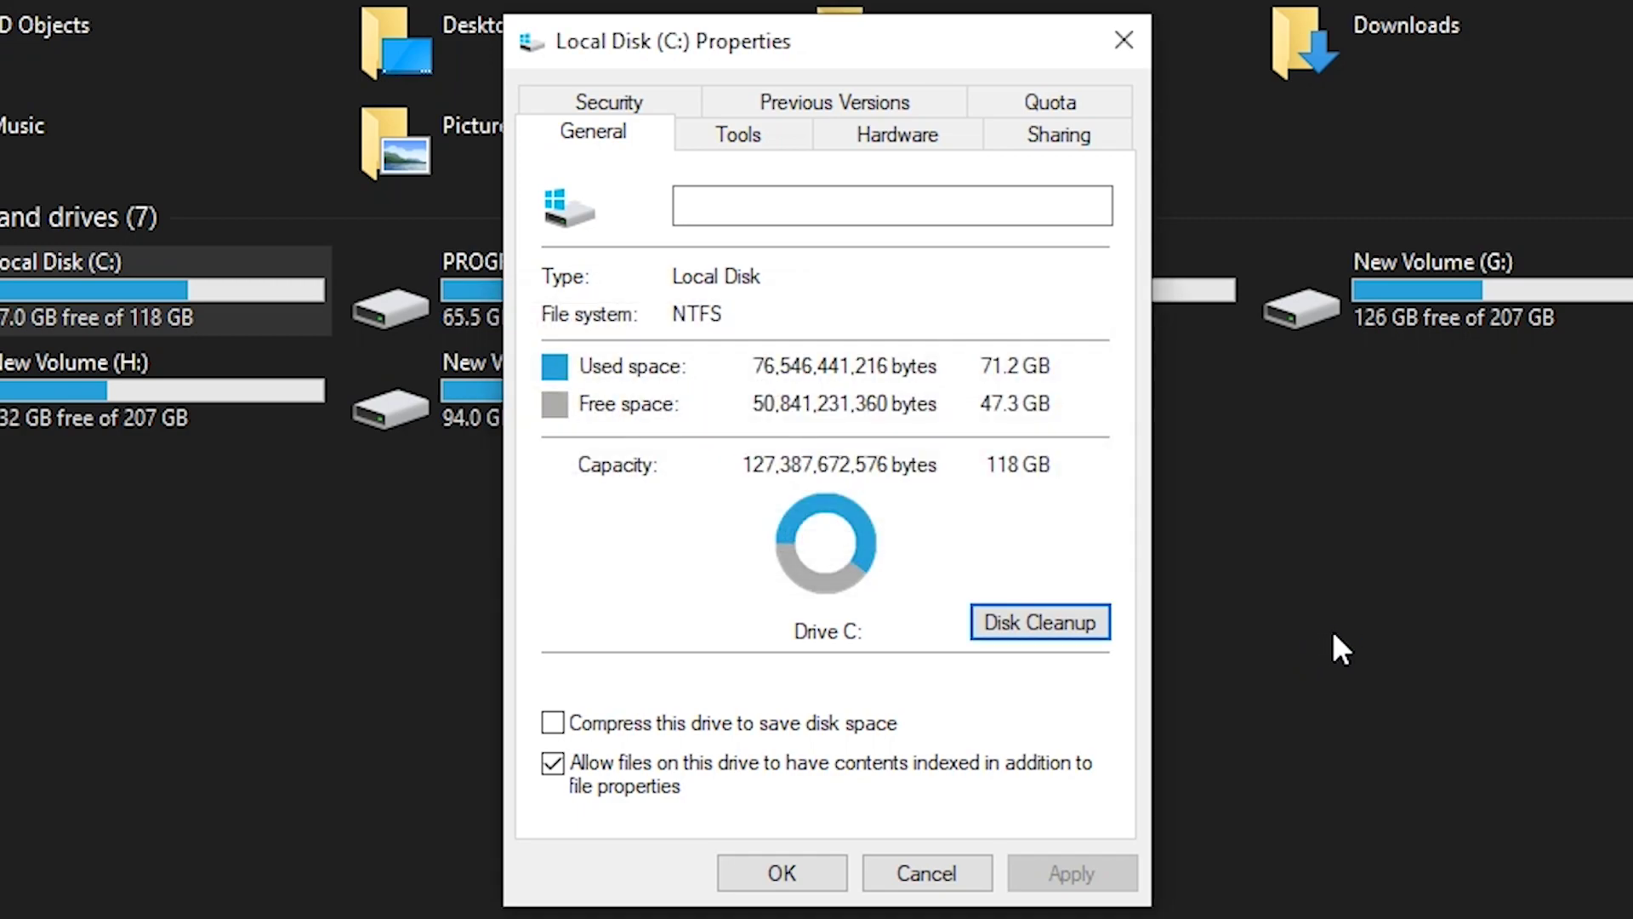
{"action": "left_click", "coordinate": [799, 871]}
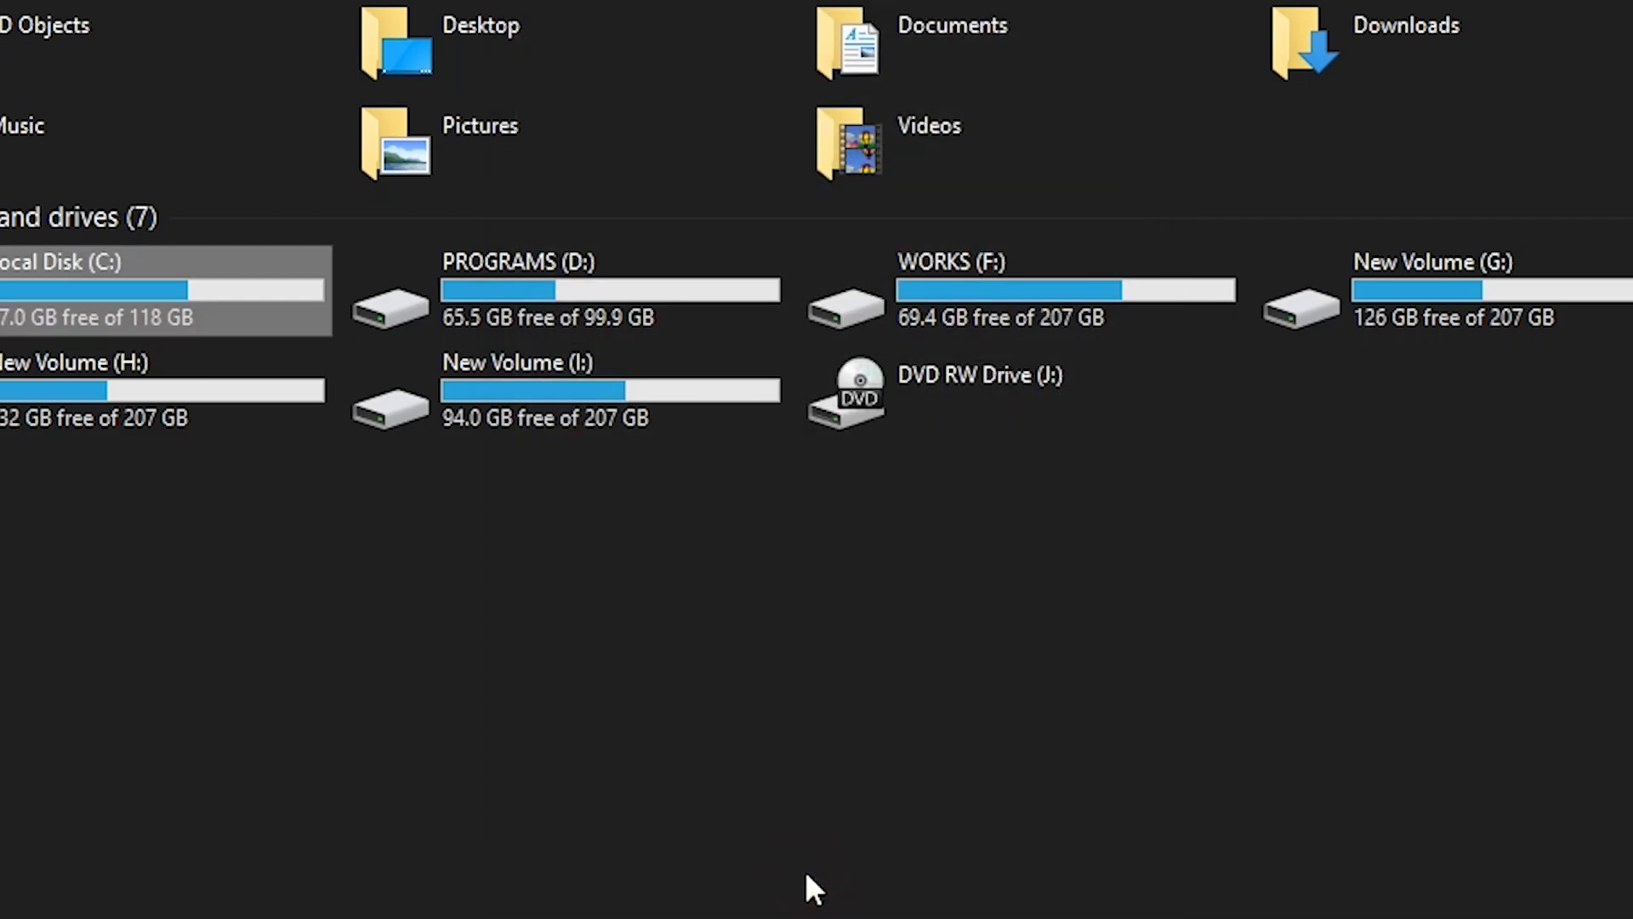
{"action": "left_click", "coordinate": [1612, 10]}
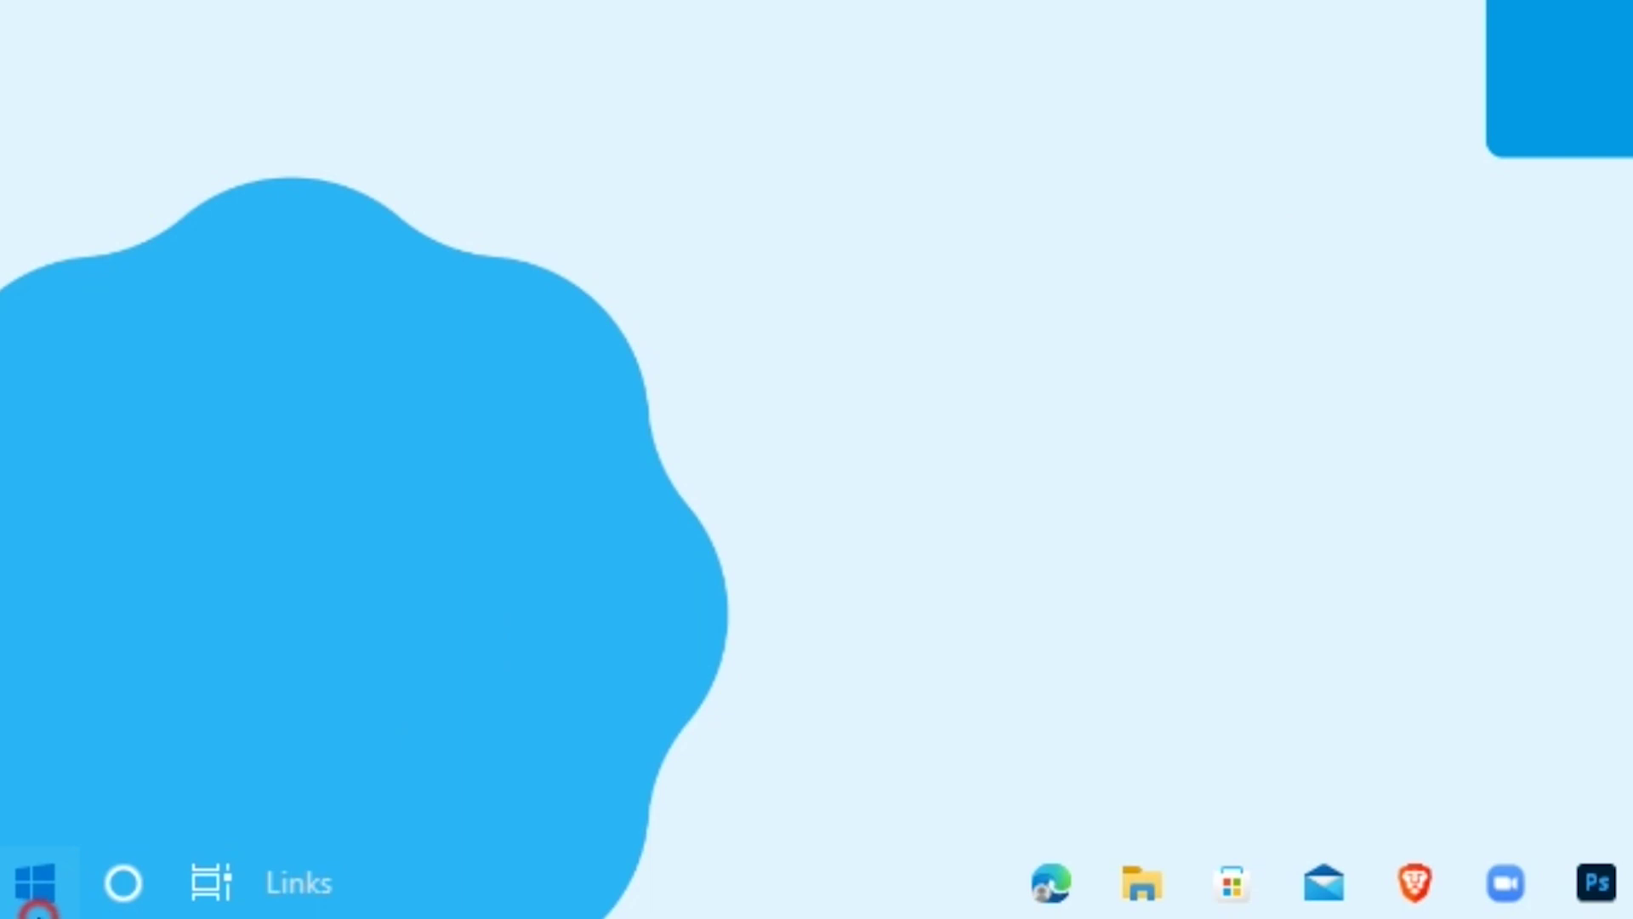
- Run powercfg -duplicatescheme in an admin Command Prompt to add the Ultimate Performance plan
{"action": "left_click", "coordinate": [20, 903]}
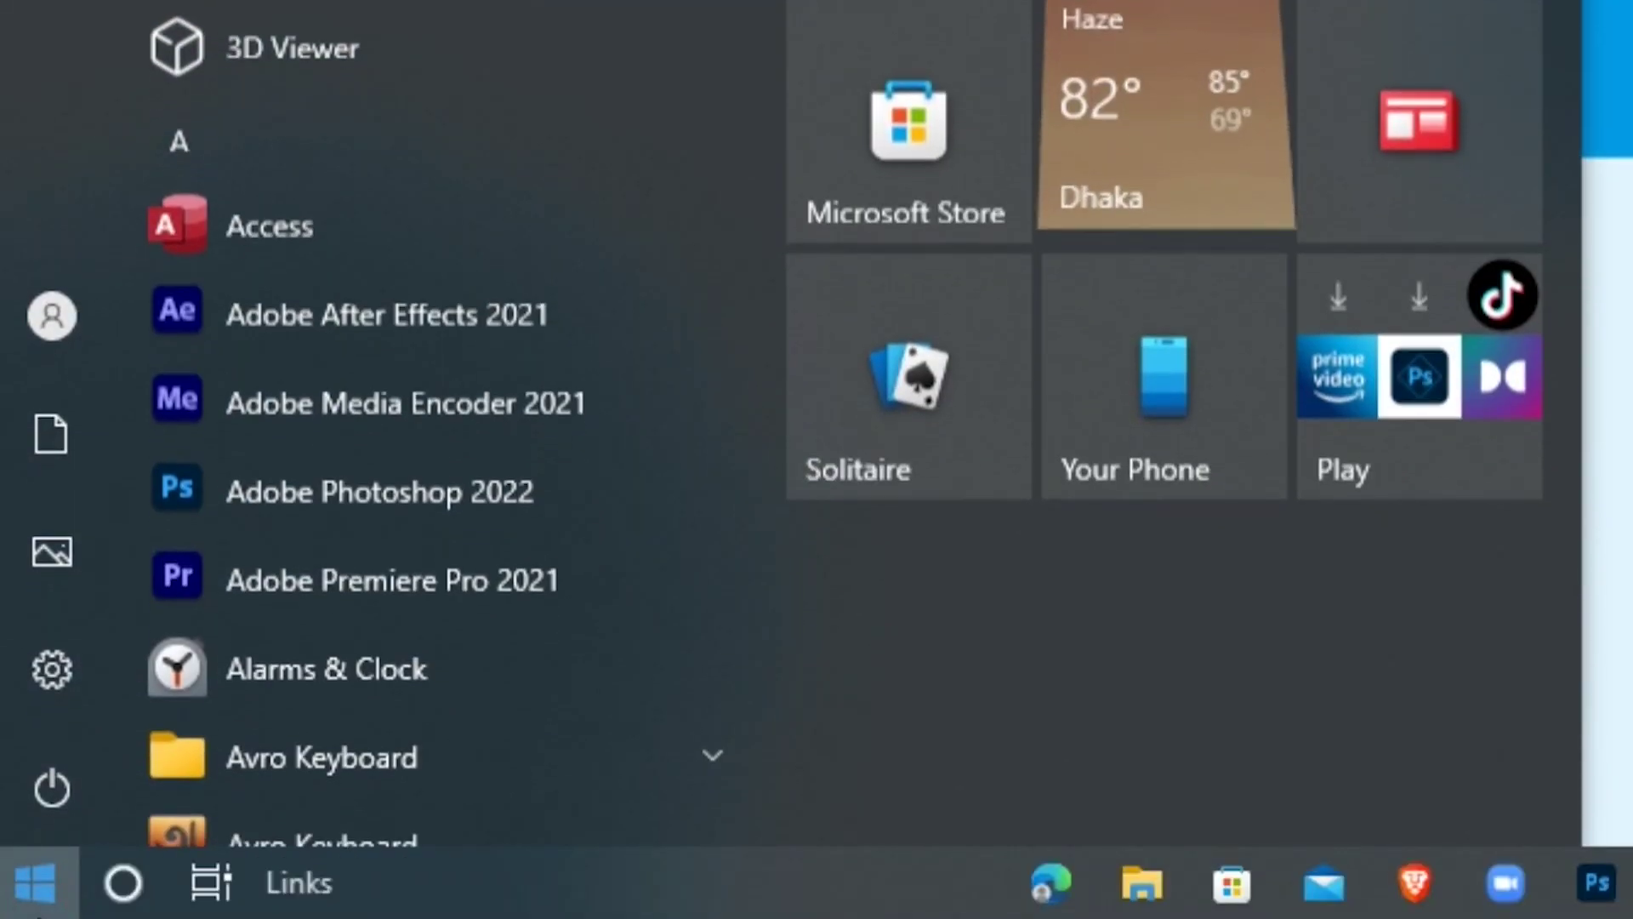
{"action": "type", "text": "cmd"}
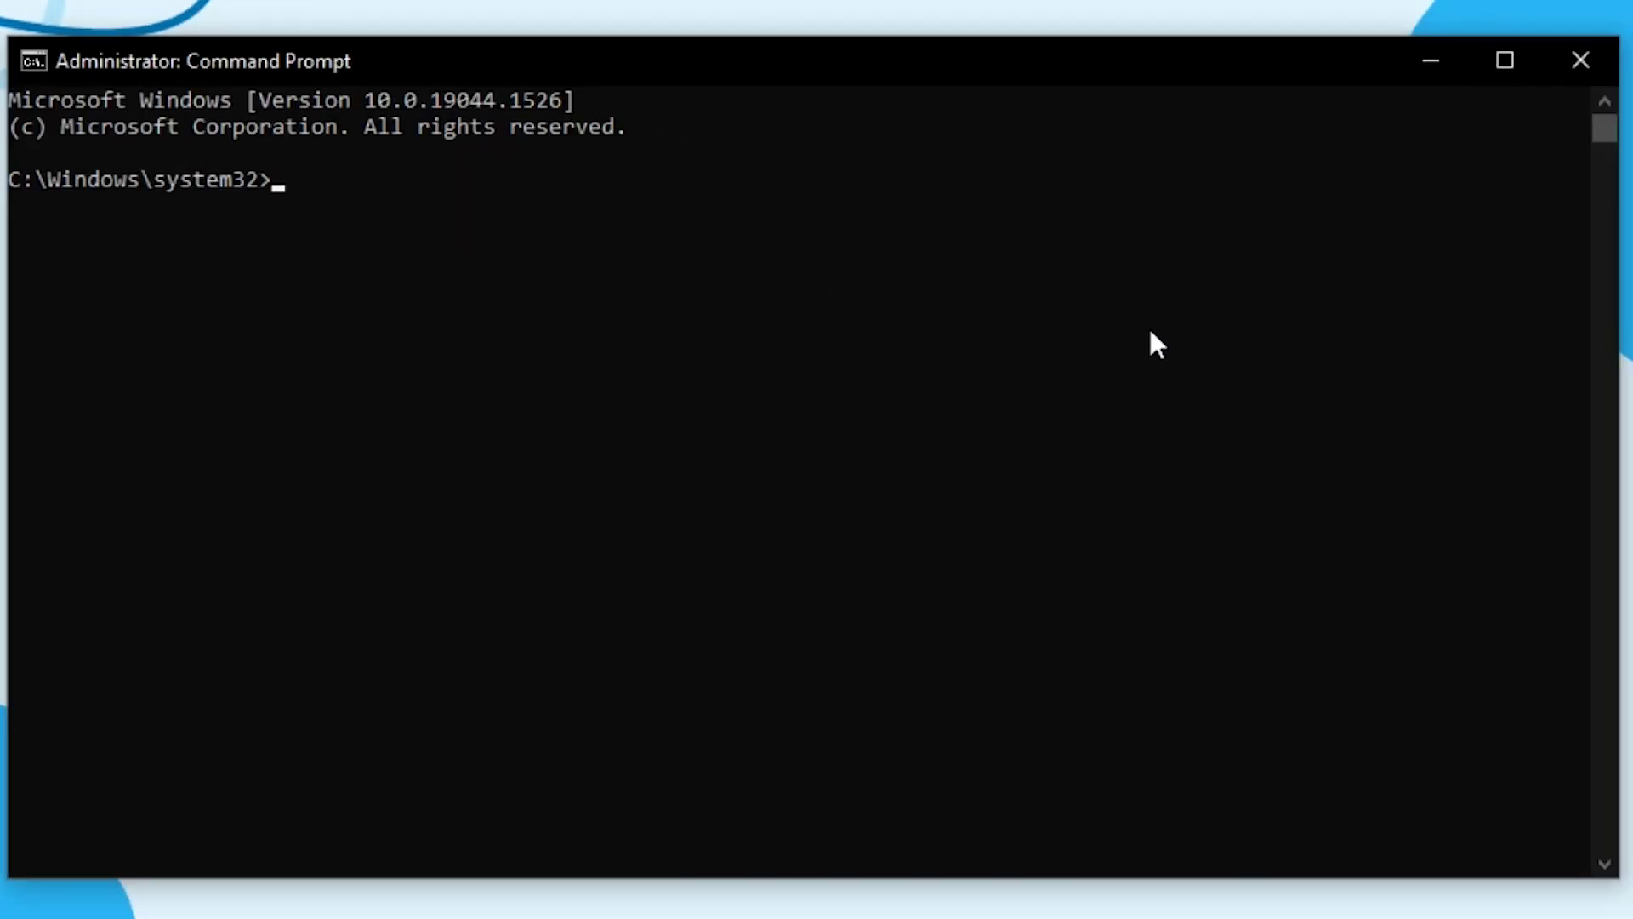
{"action": "type", "text": "powercfg -duplicatescheme e9a42b02-d5df-448d-aa00-03f14749eb61"}
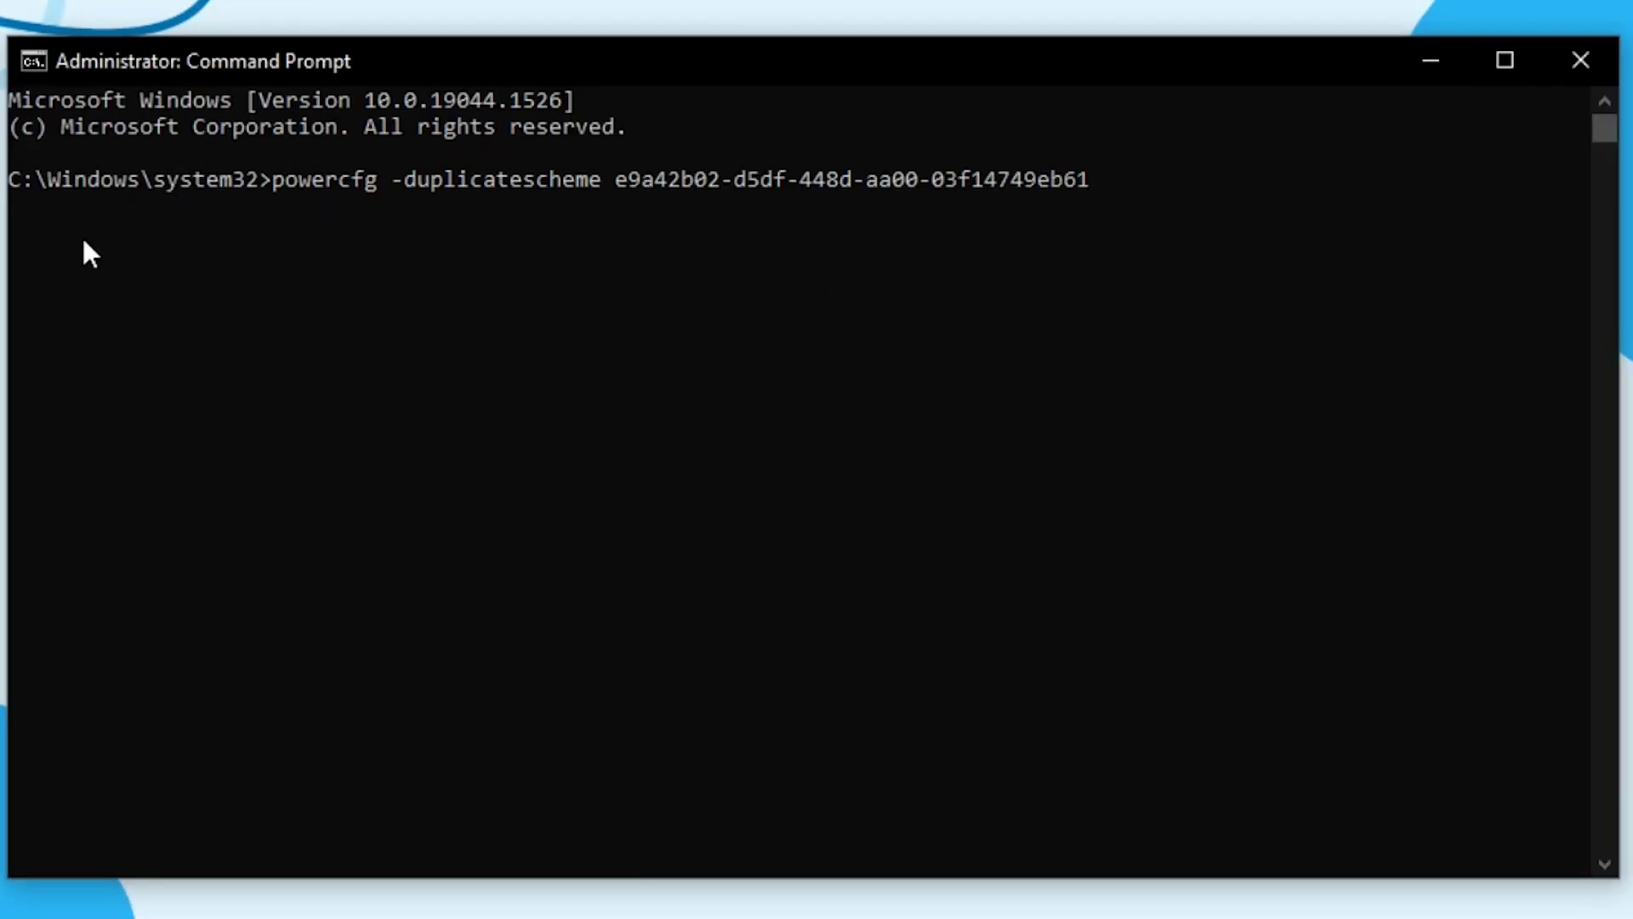
{"action": "key", "text": "Return"}
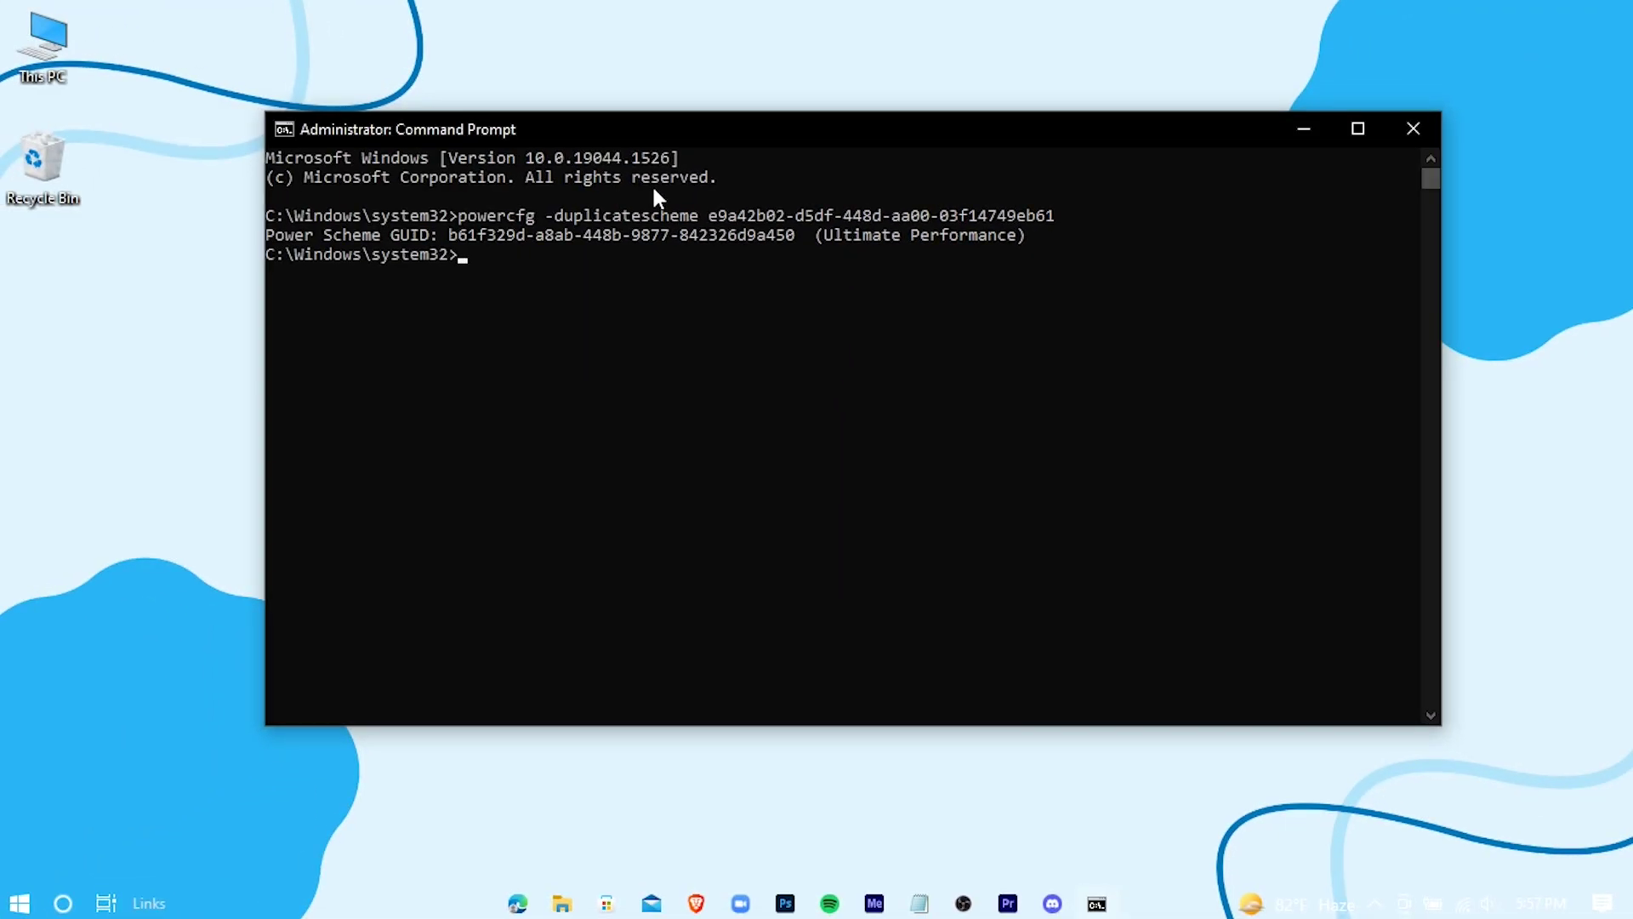
{"action": "left_click", "coordinate": [1404, 130]}
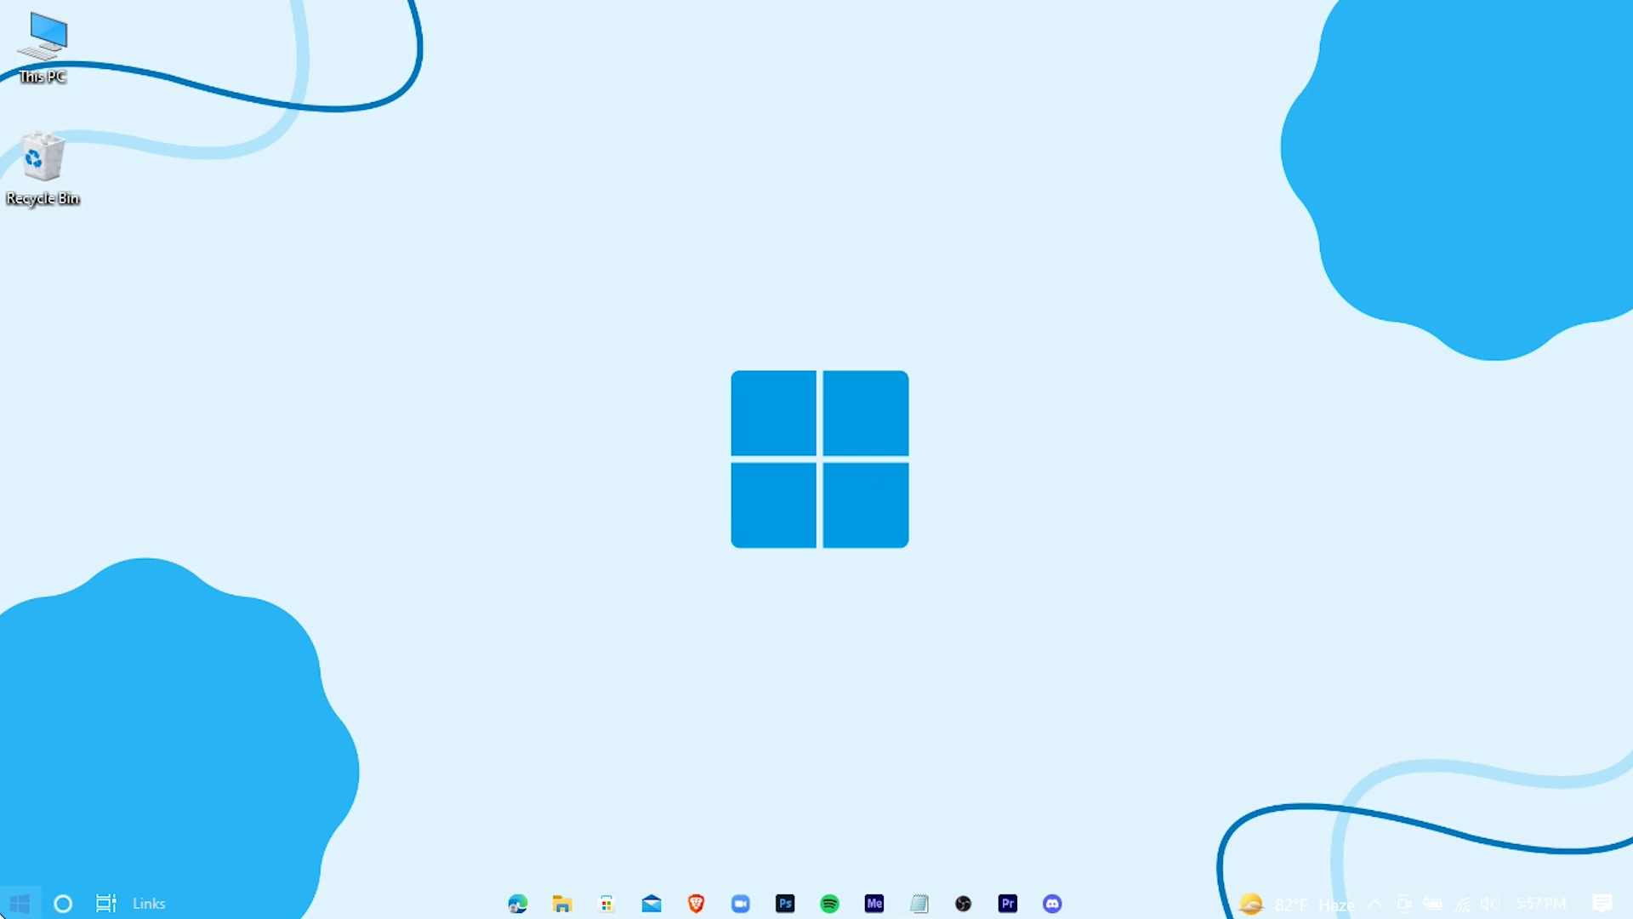
{"action": "key", "text": "super"}
- Switch the active power plan from Balanced to Ultimate Performance in Control Panel's Power Options
{"action": "type", "text": "contr"}
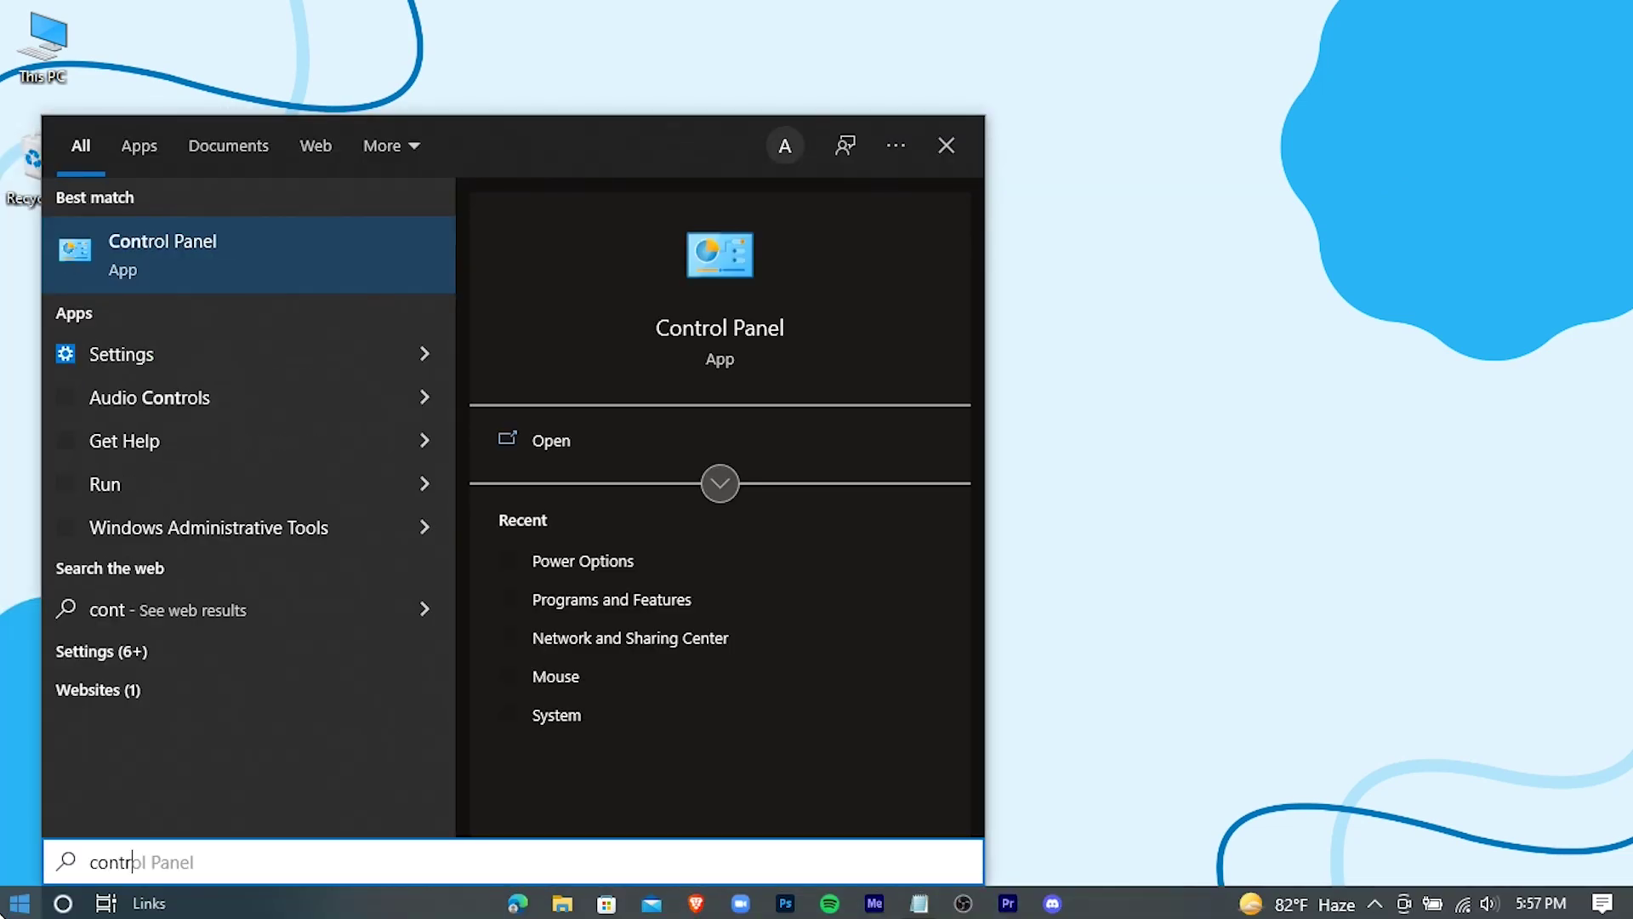
{"action": "type", "text": "ol"}
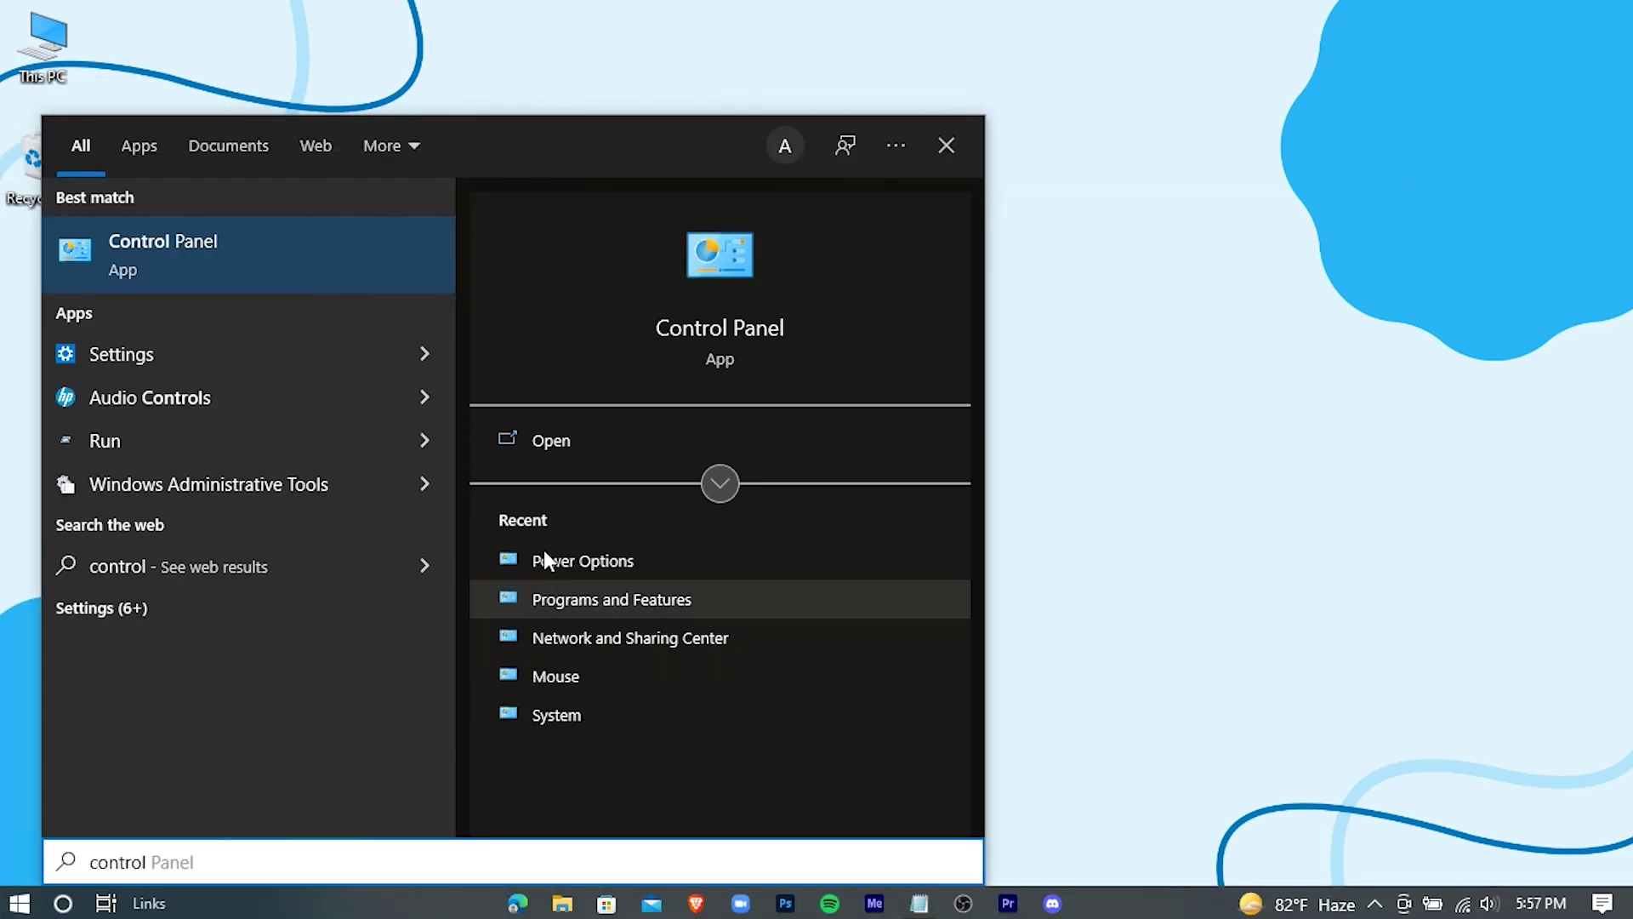
{"action": "left_click", "coordinate": [854, 432]}
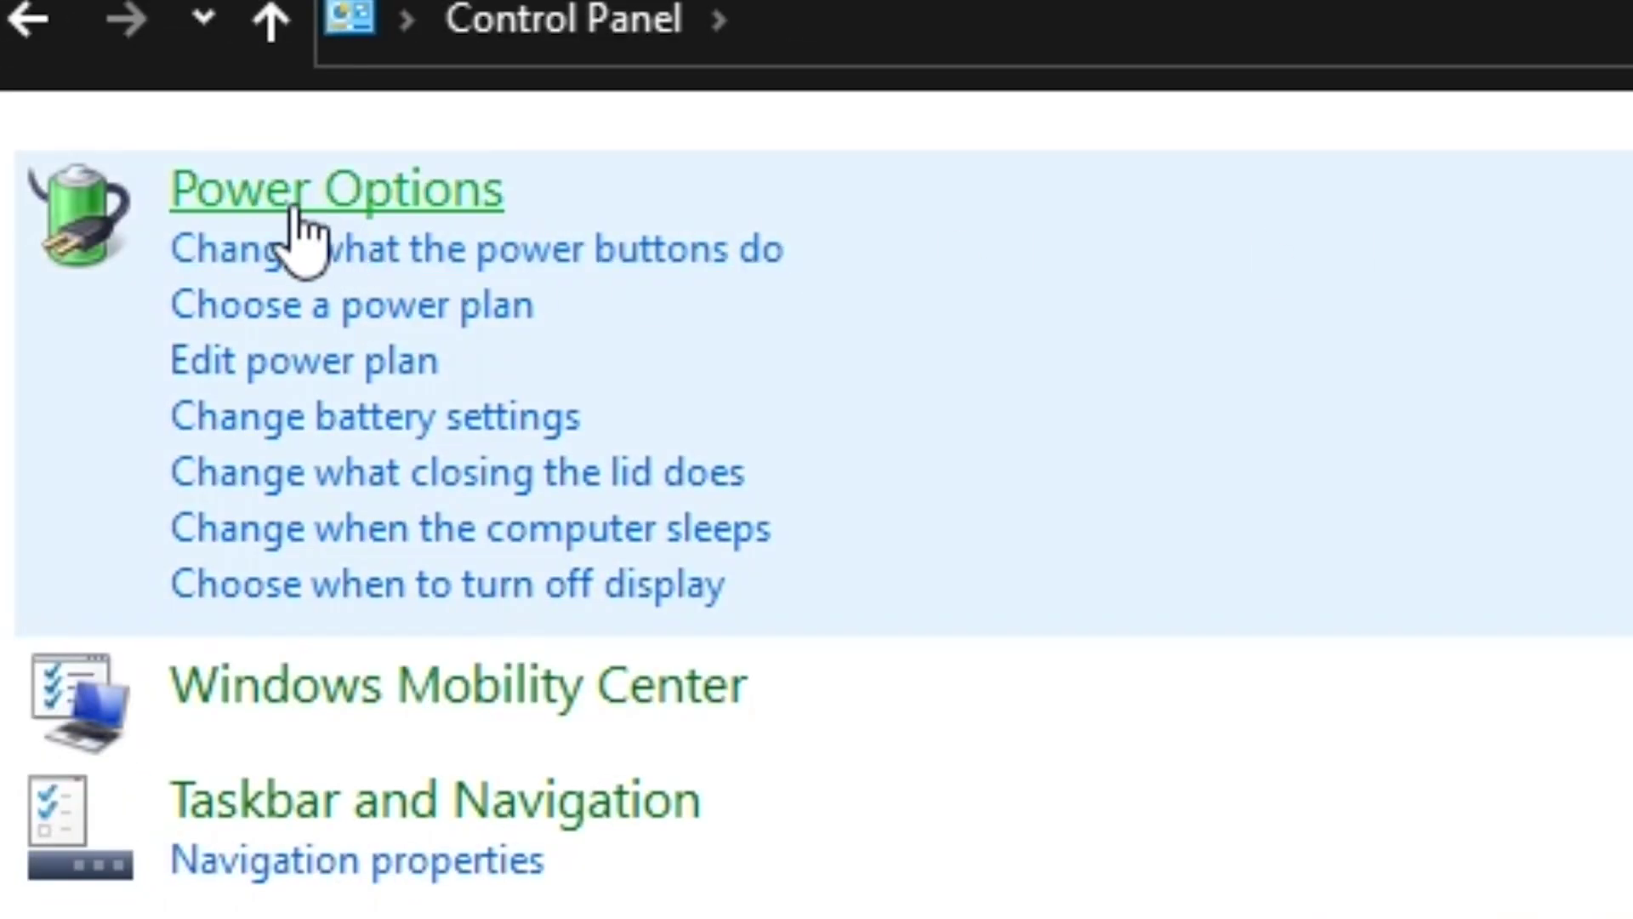
{"action": "left_click", "coordinate": [481, 195]}
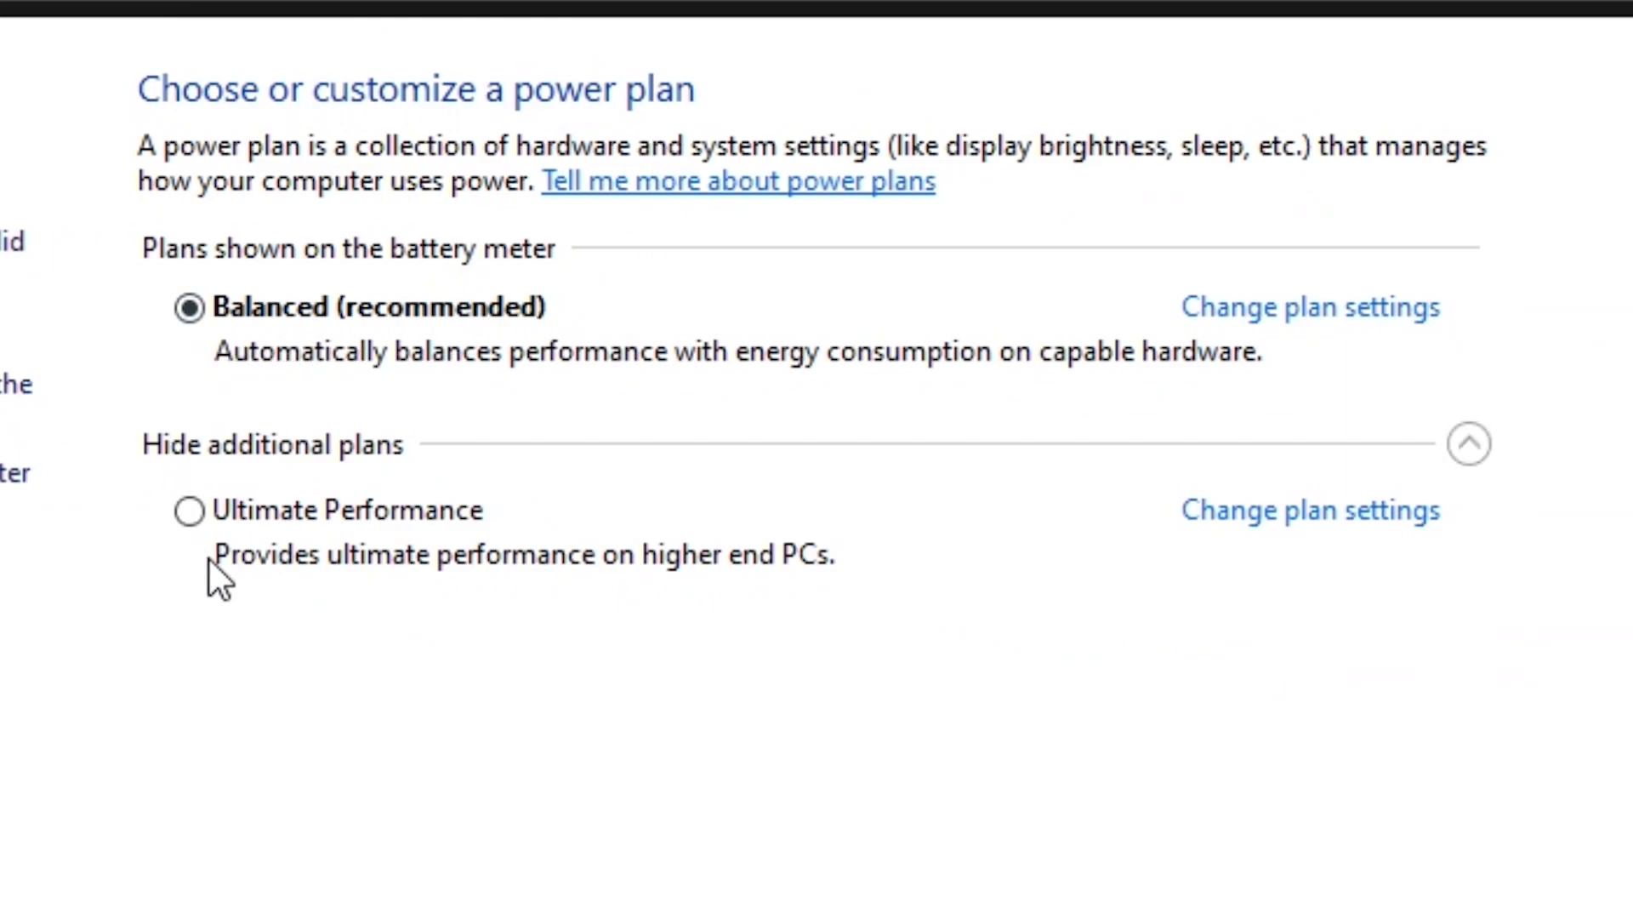
{"action": "left_click", "coordinate": [182, 526]}
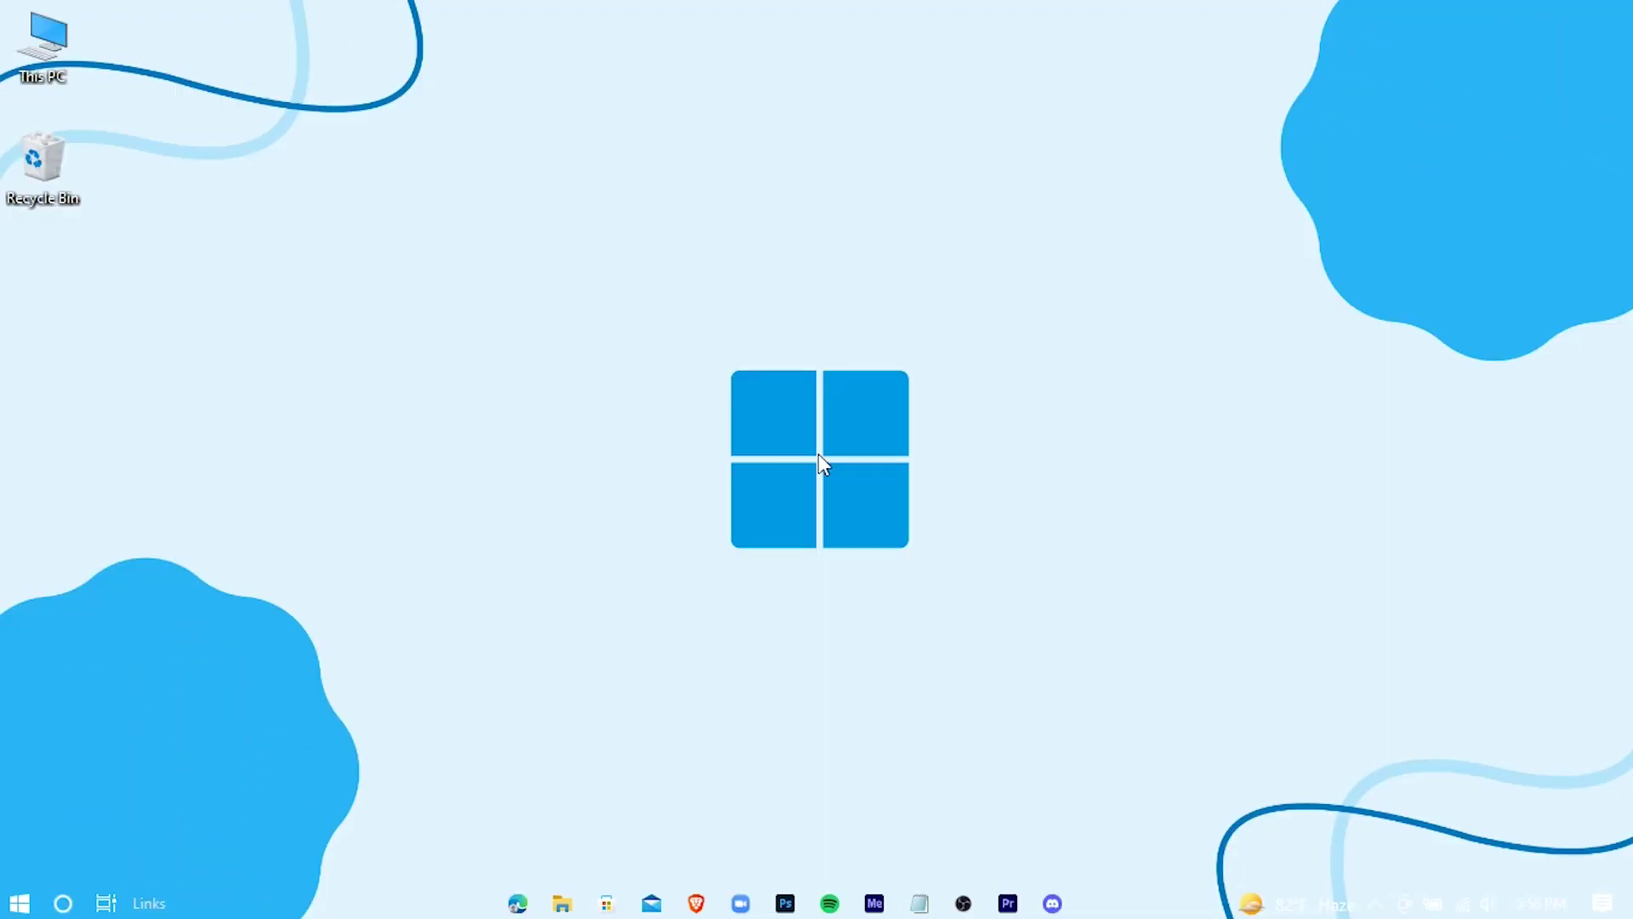
- Reach the Performance Options visual effects from This PC's properties via Advanced system settings
{"action": "left_click", "coordinate": [52, 47]}
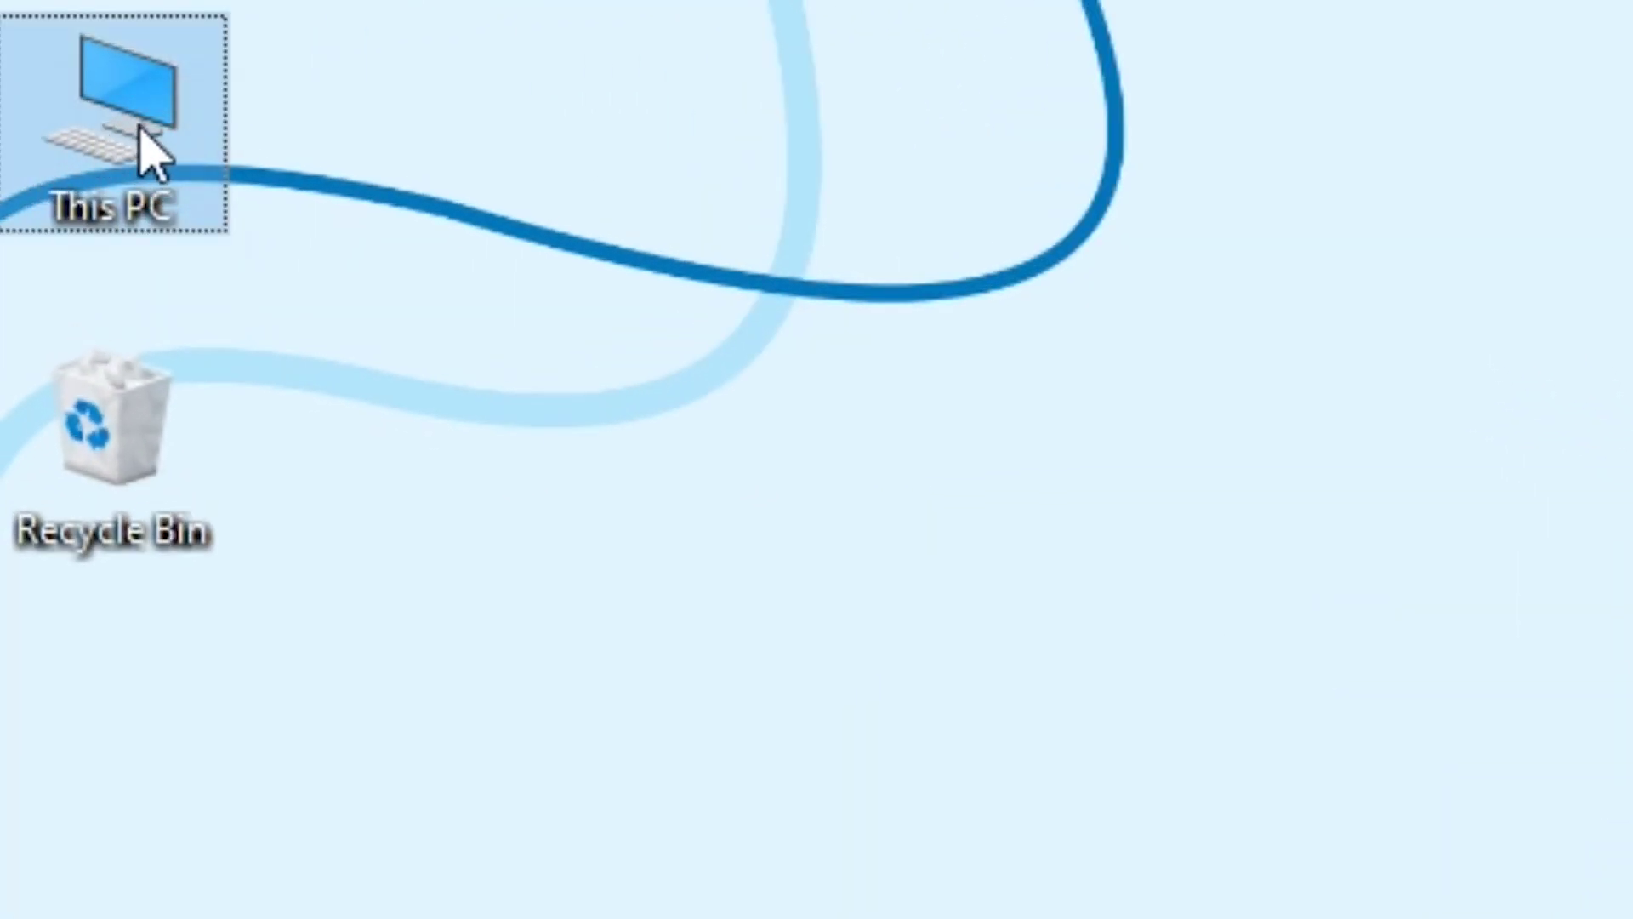
{"action": "right_click", "coordinate": [139, 129]}
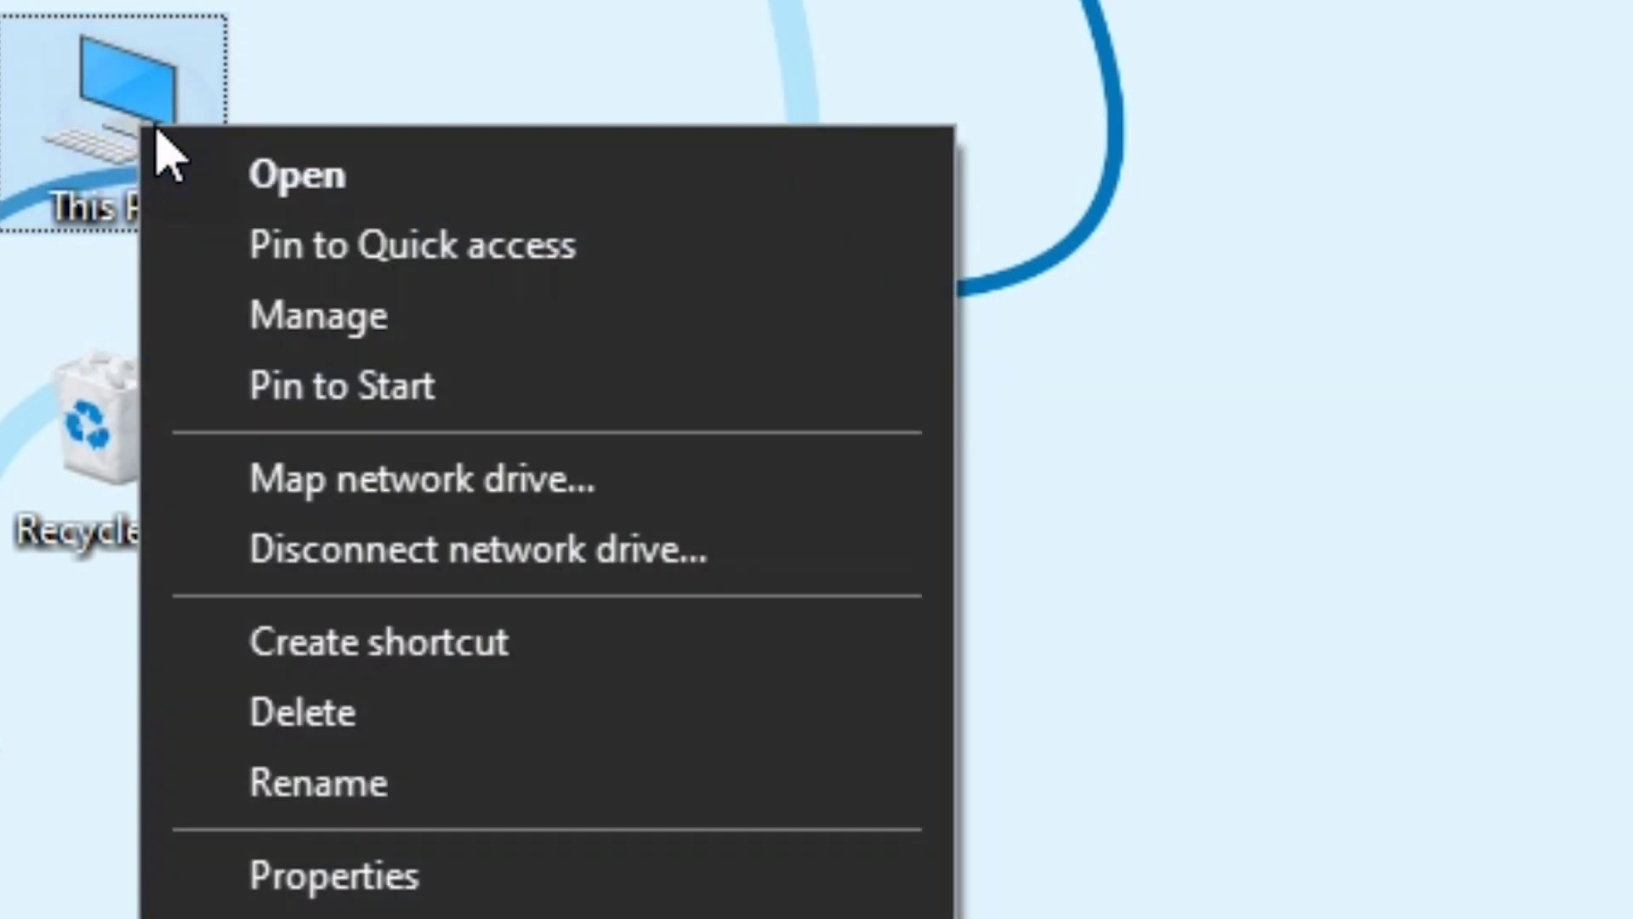
{"action": "left_click", "coordinate": [650, 884]}
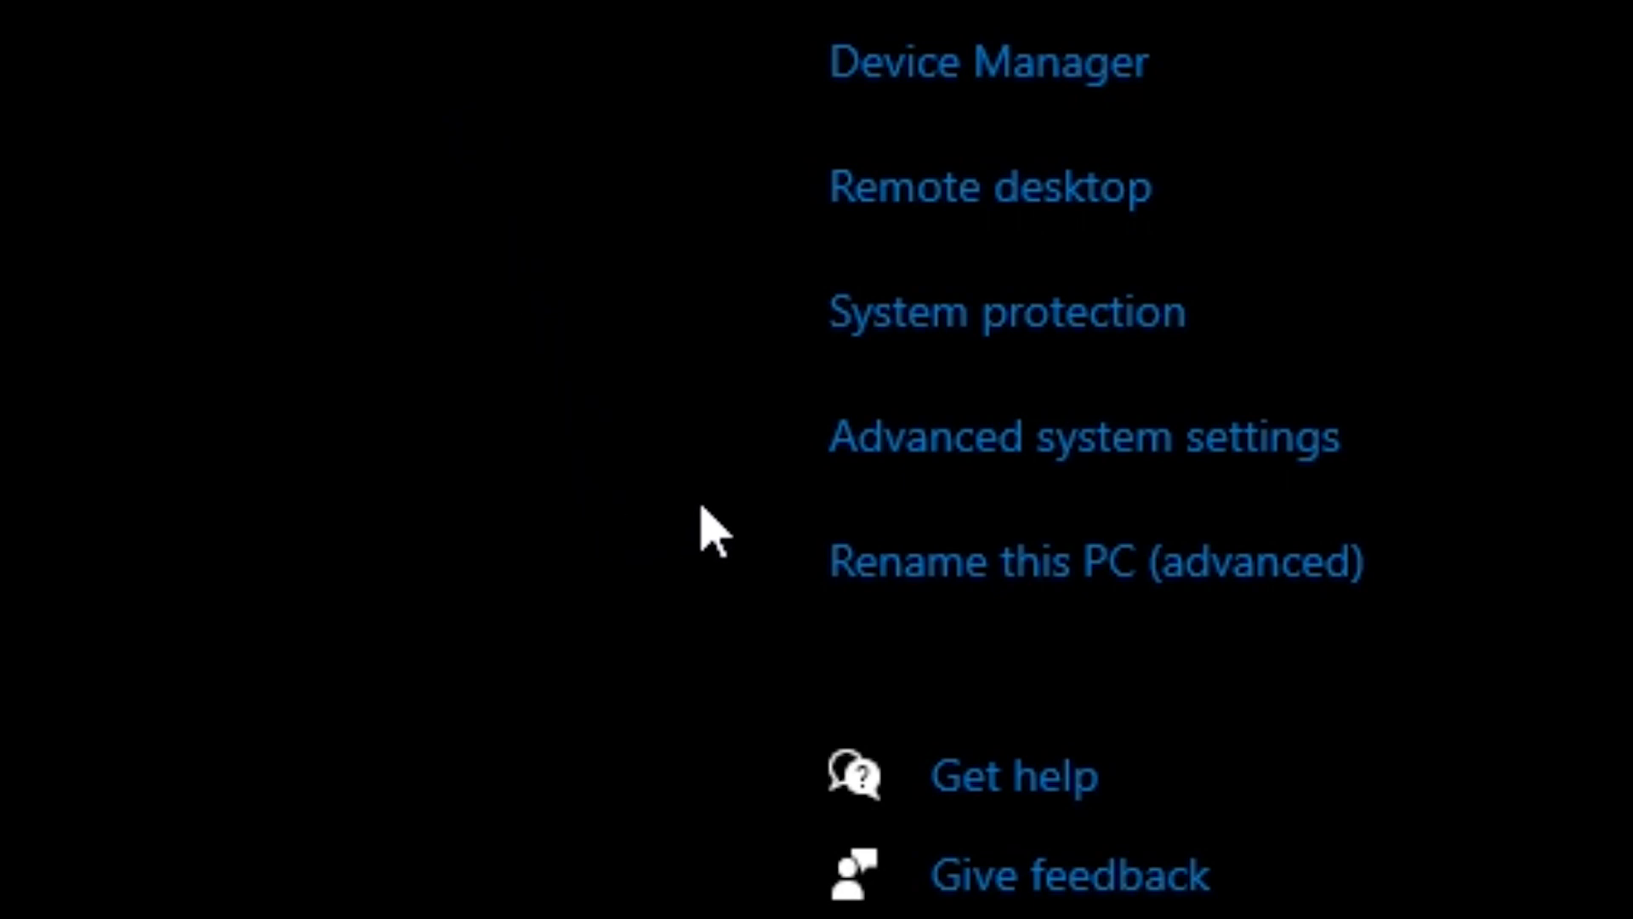
{"action": "left_click", "coordinate": [1256, 435]}
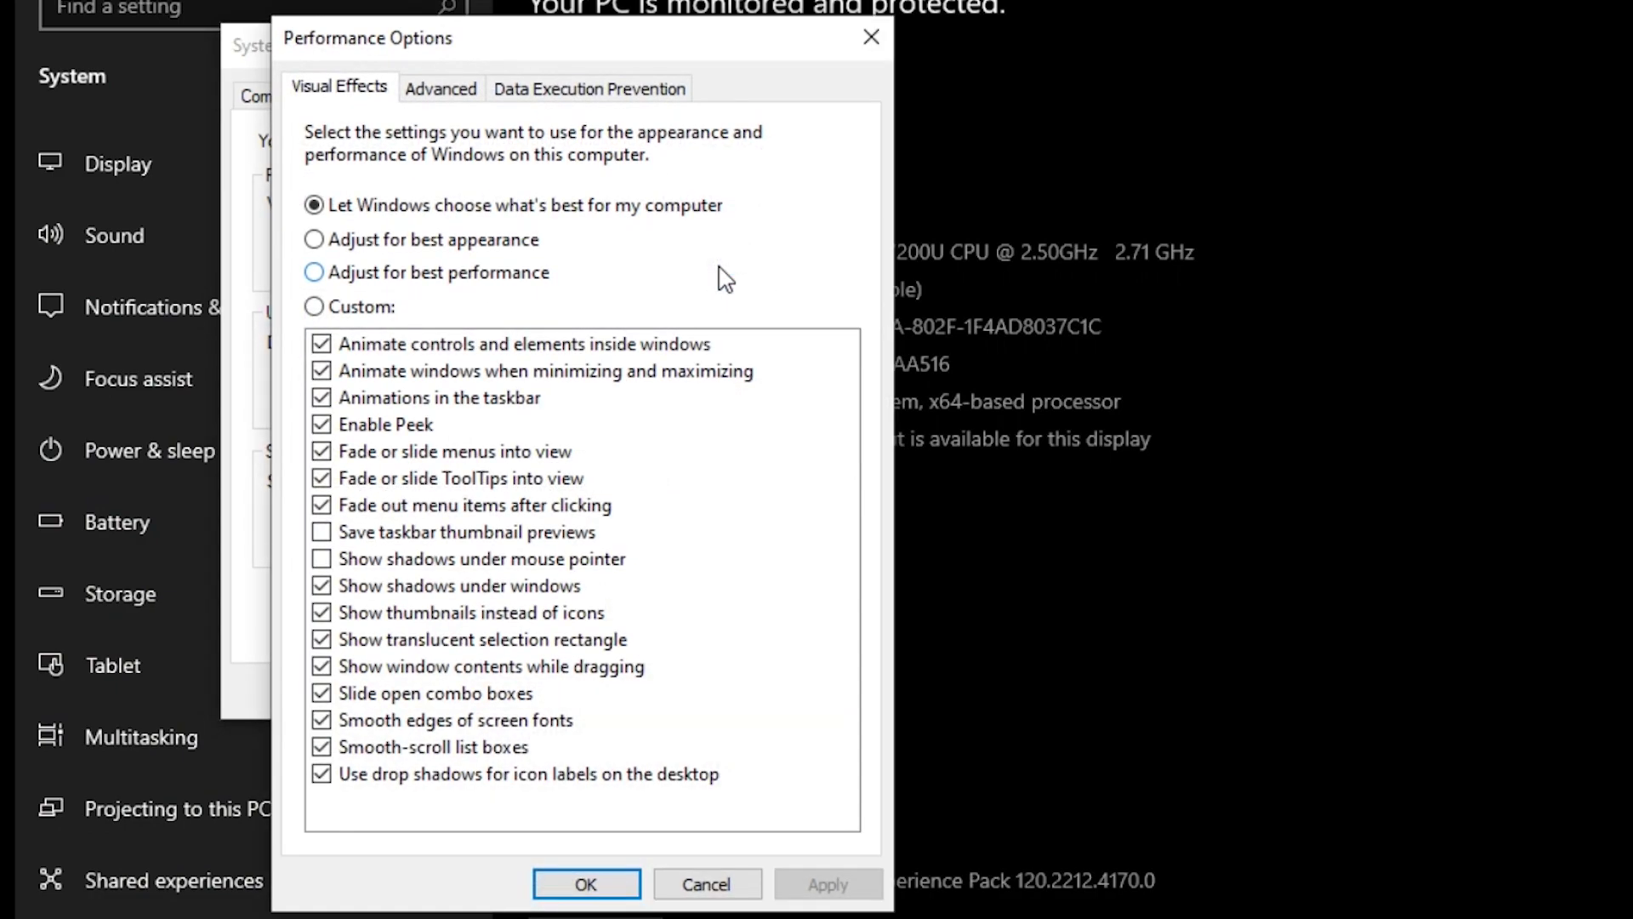
- Adjust for best performance but keep thumbnails and smooth screen-font edges, apply, and close all windows
{"action": "left_click", "coordinate": [314, 272]}
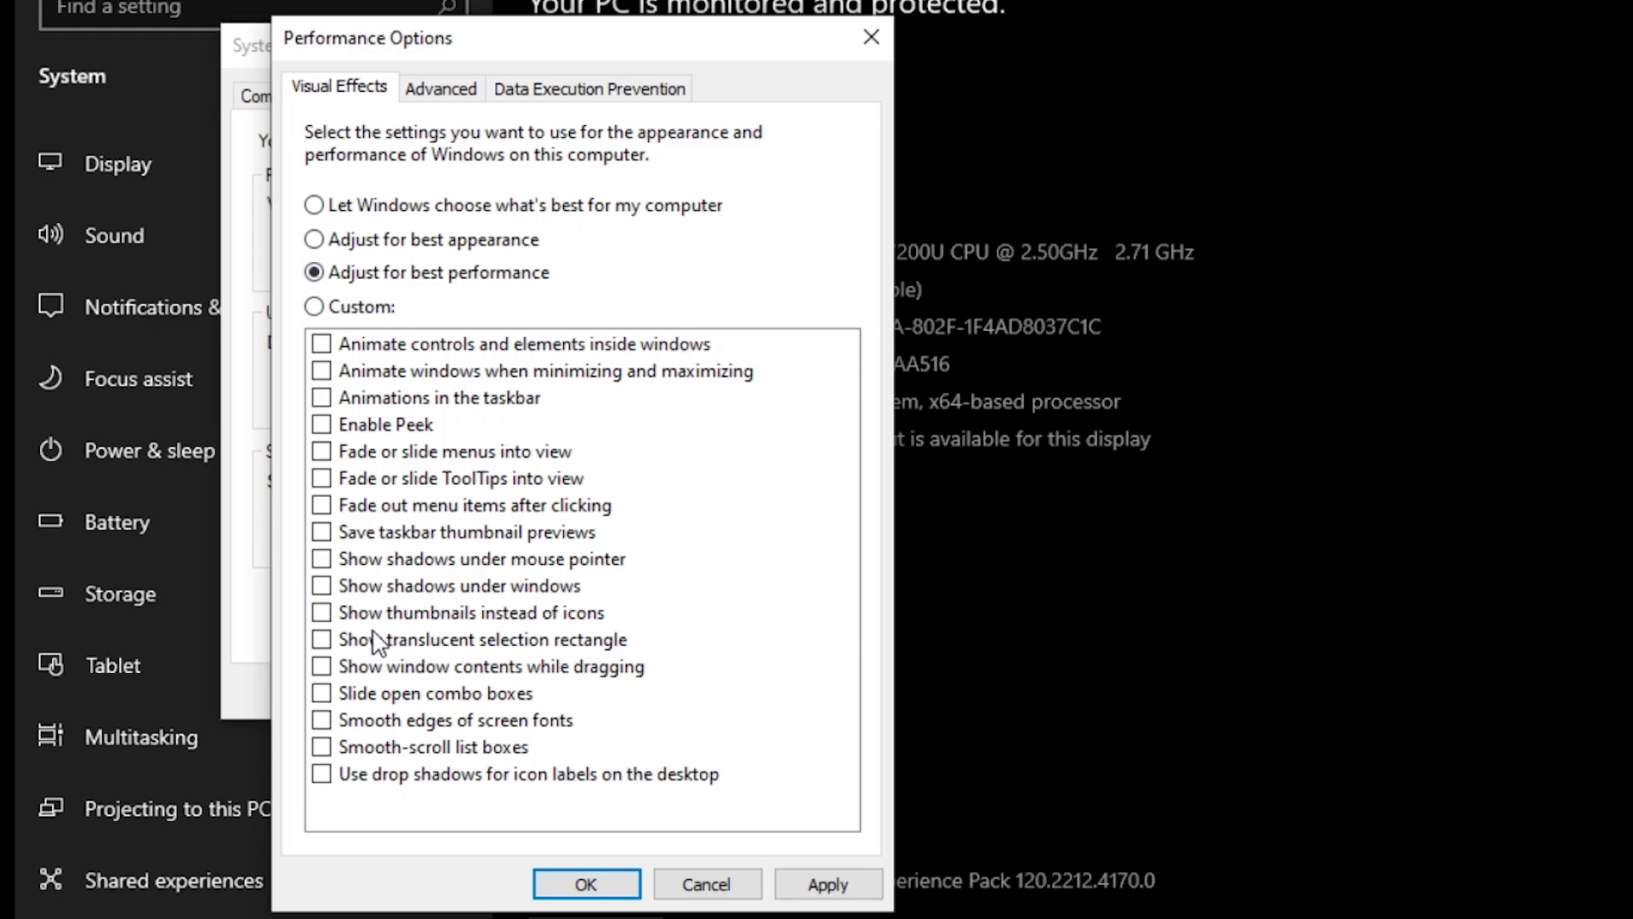
{"action": "left_click", "coordinate": [322, 614]}
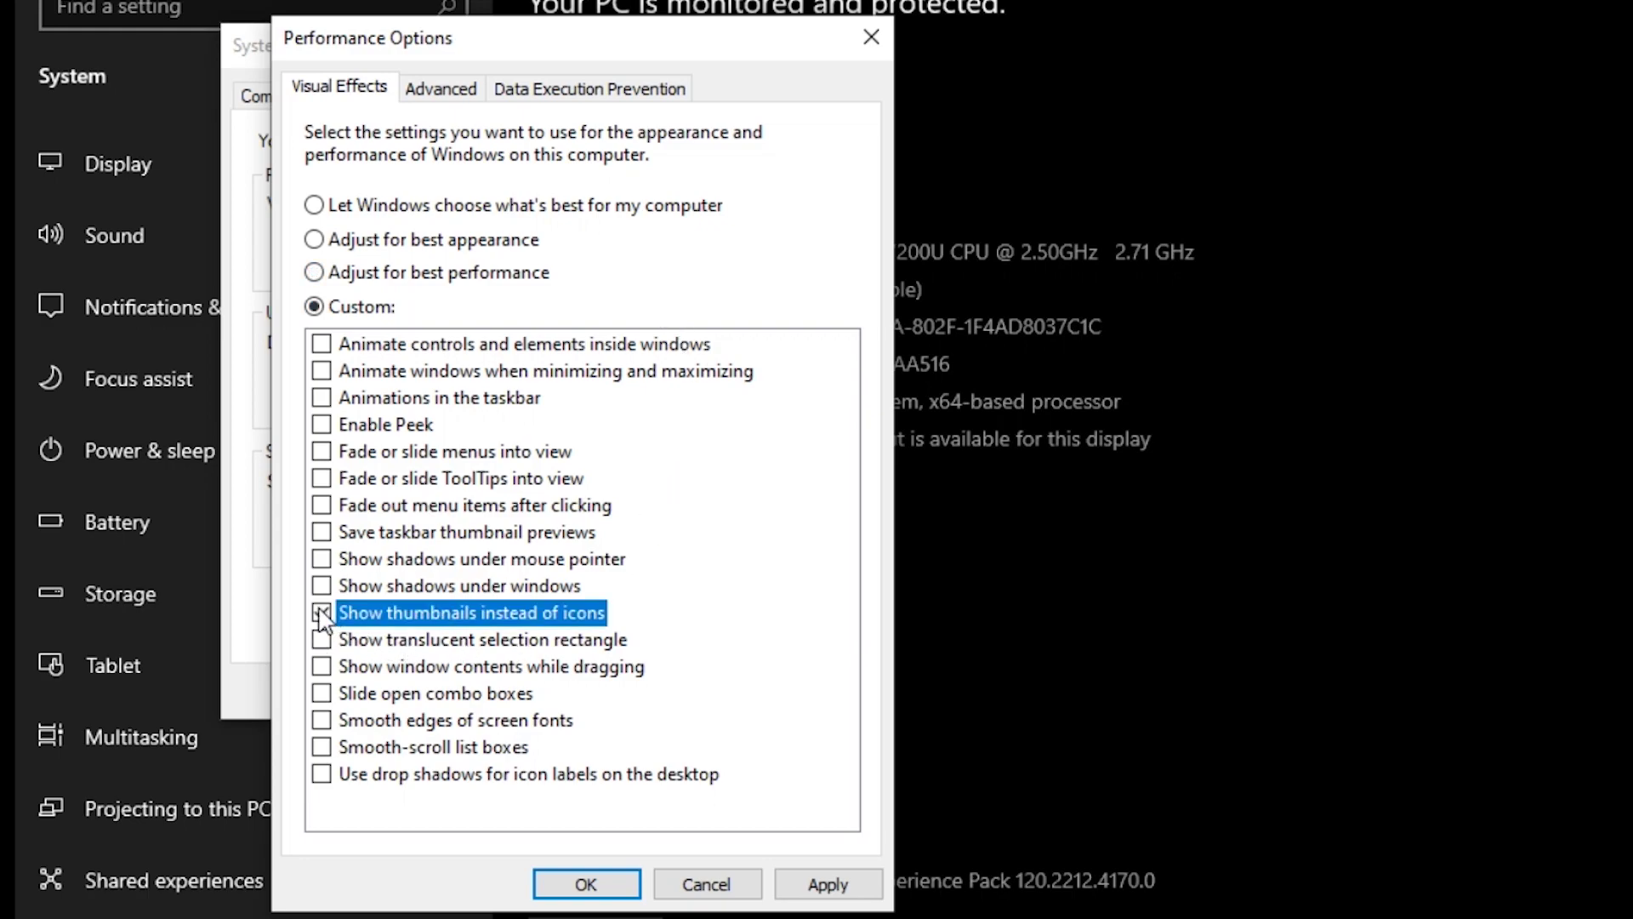
{"action": "left_click", "coordinate": [321, 721]}
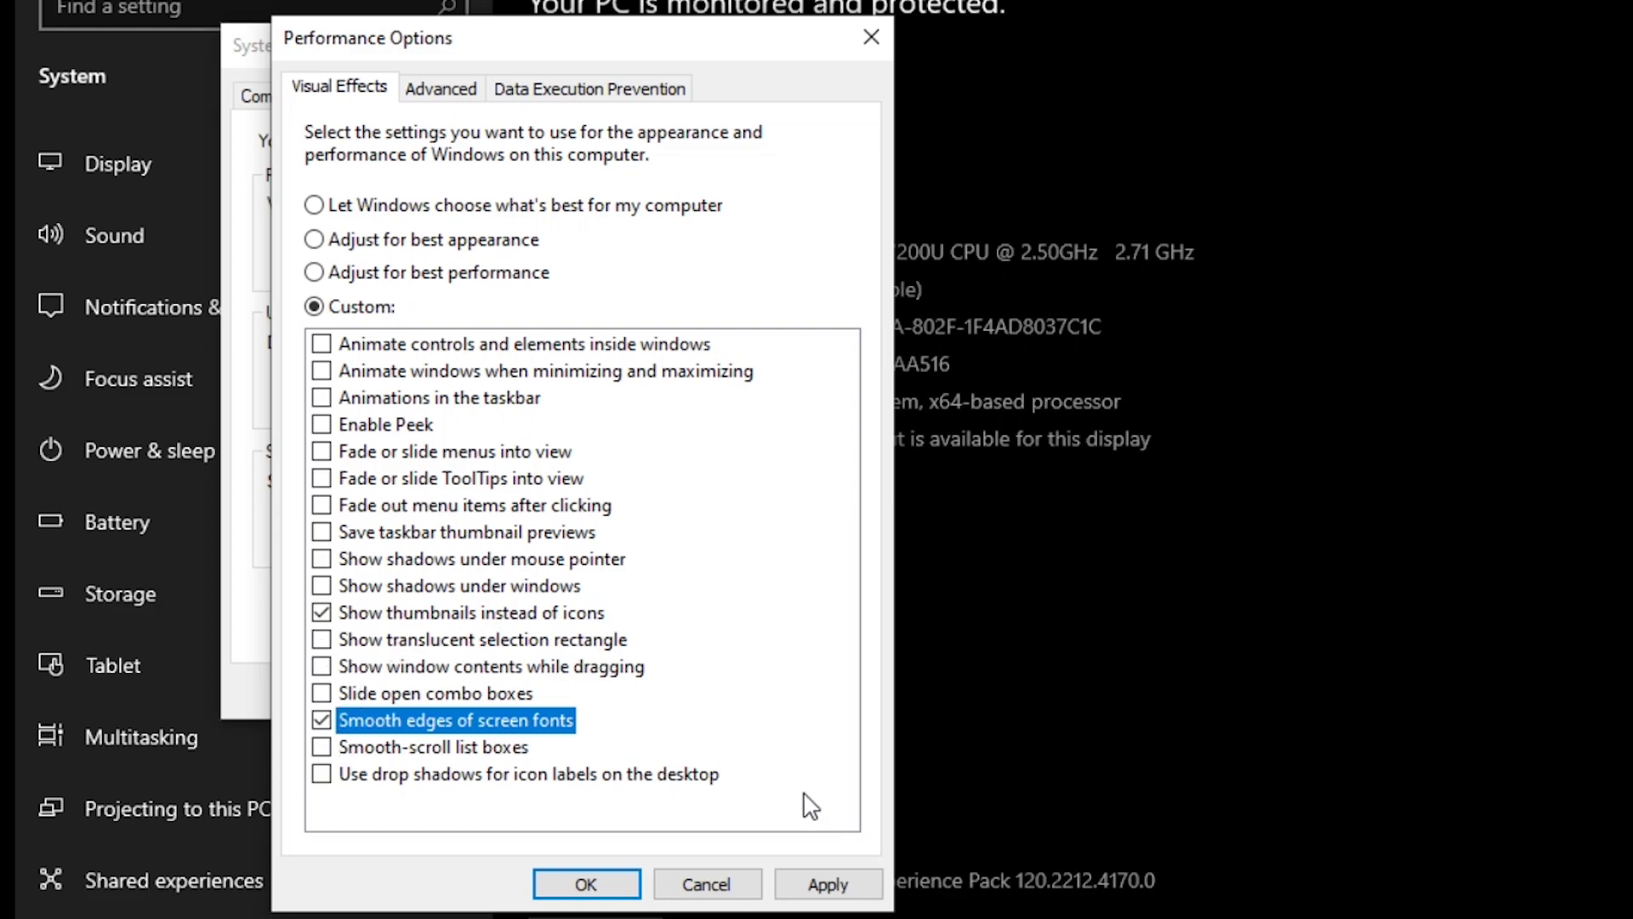
{"action": "left_click", "coordinate": [834, 884]}
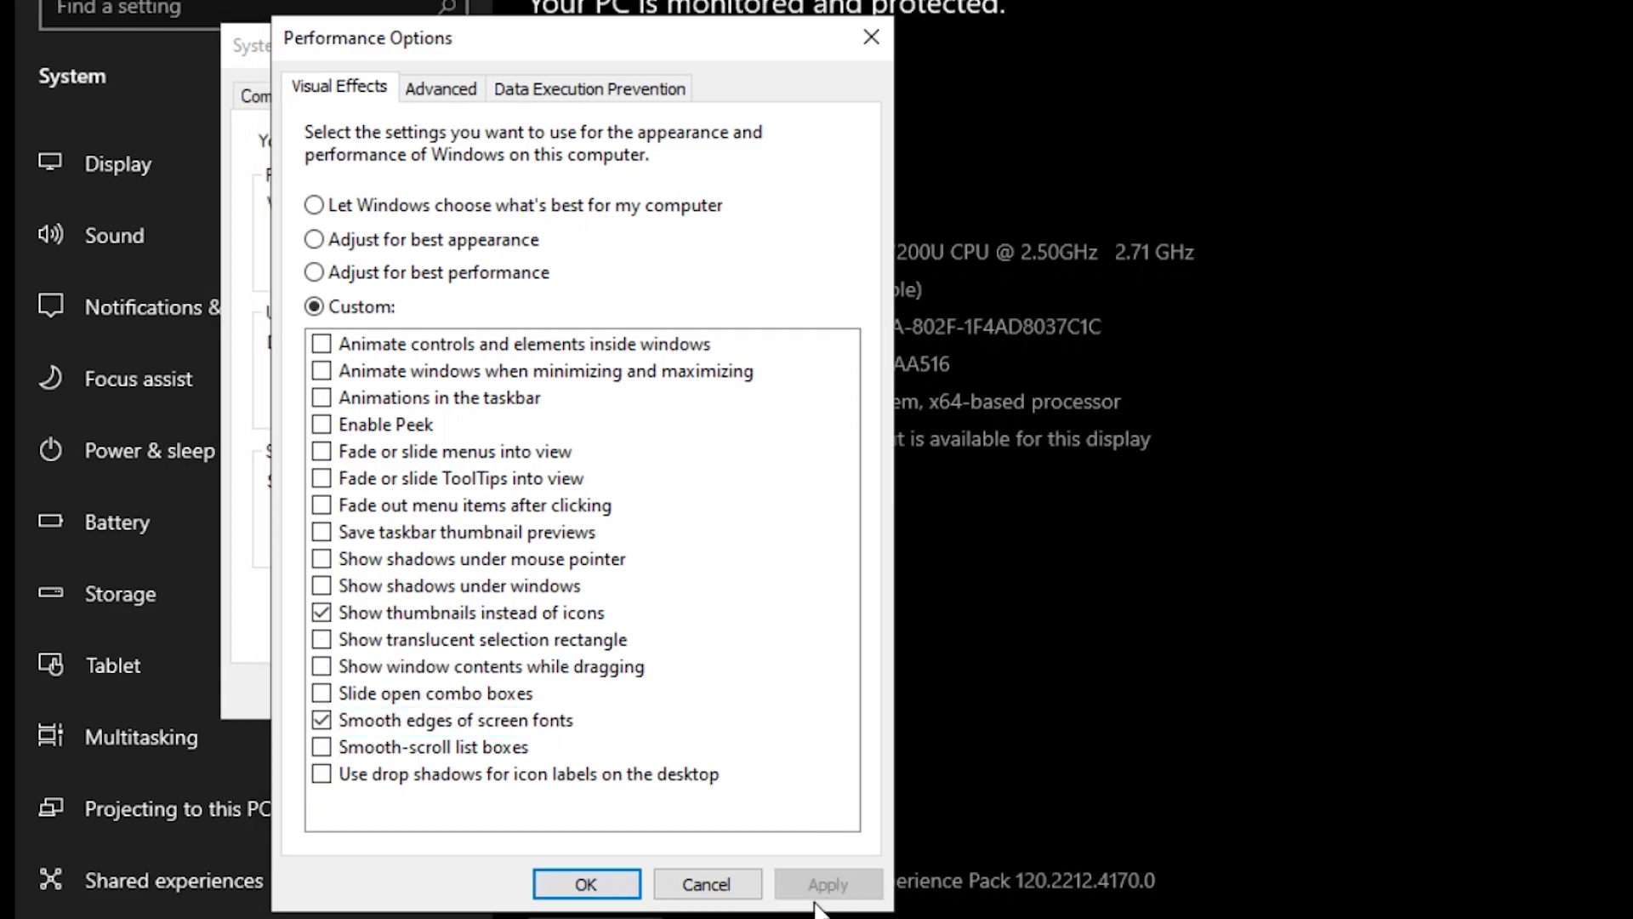
{"action": "left_click", "coordinate": [613, 885]}
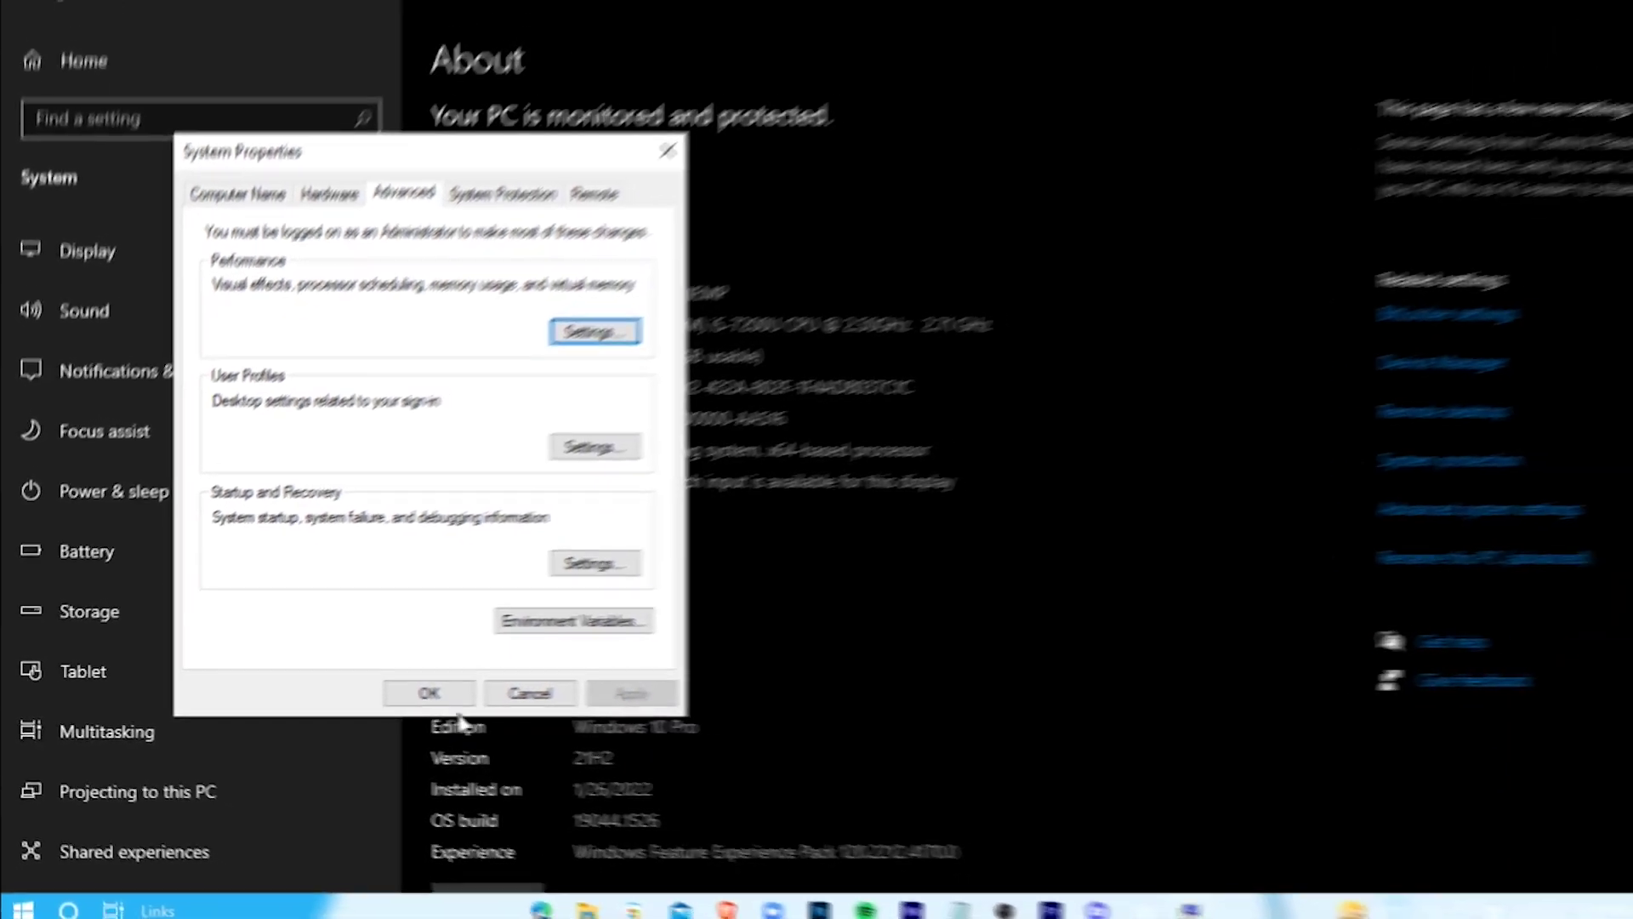
{"action": "left_click", "coordinate": [528, 693]}
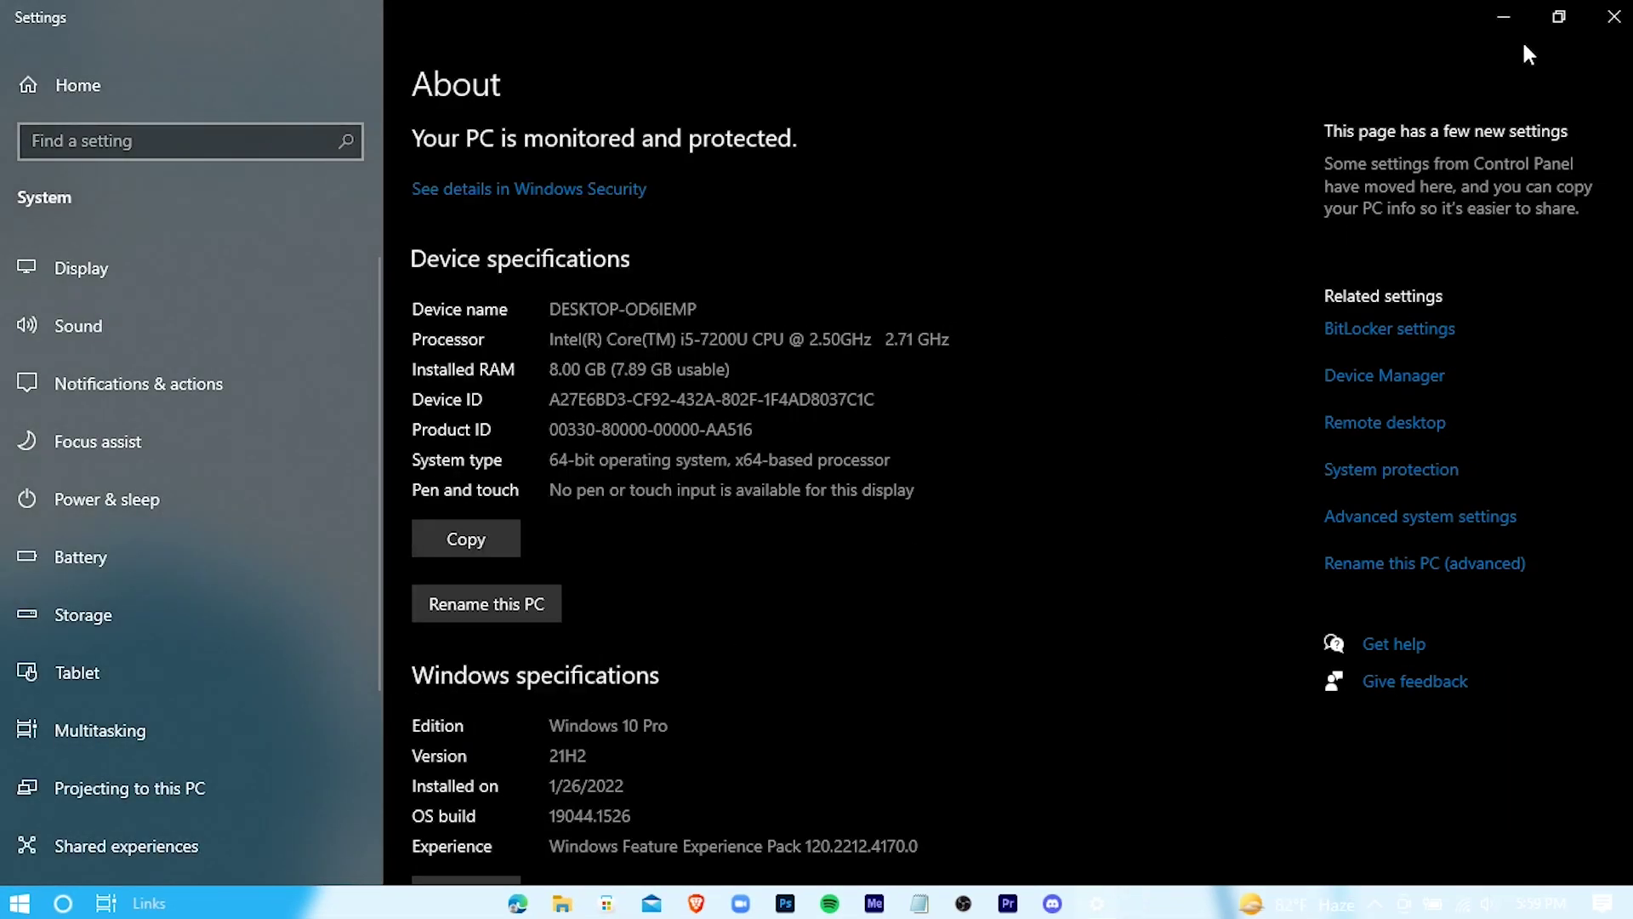
{"action": "left_click", "coordinate": [1614, 17]}
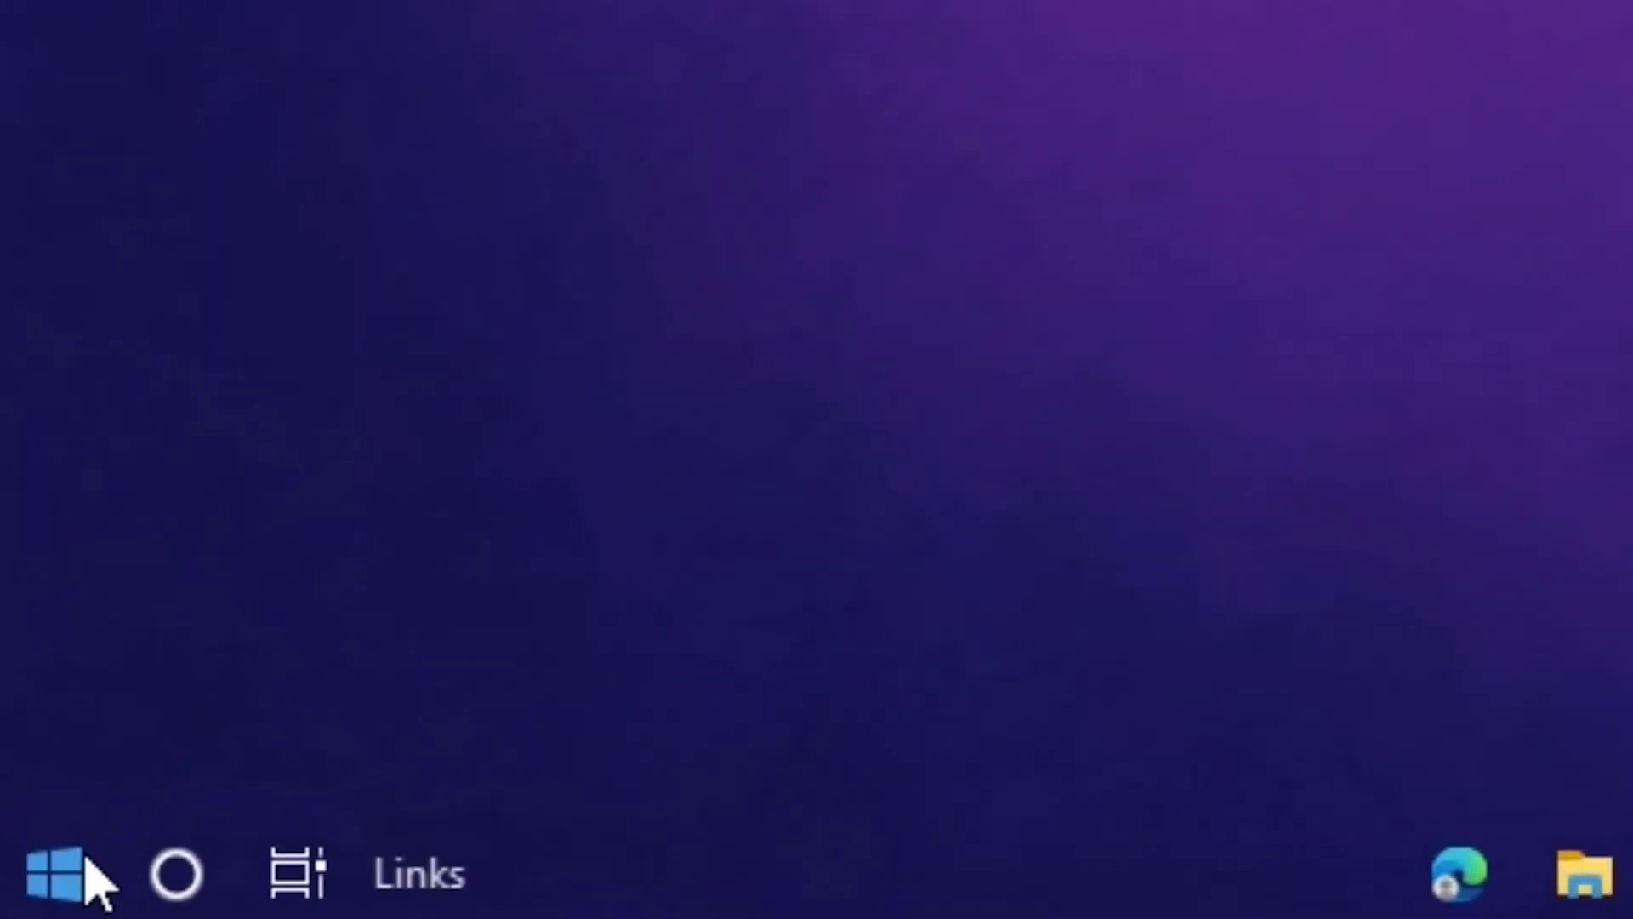
- Open Windows Settings from Start and go to the System section's Display page
{"action": "left_click", "coordinate": [32, 904]}
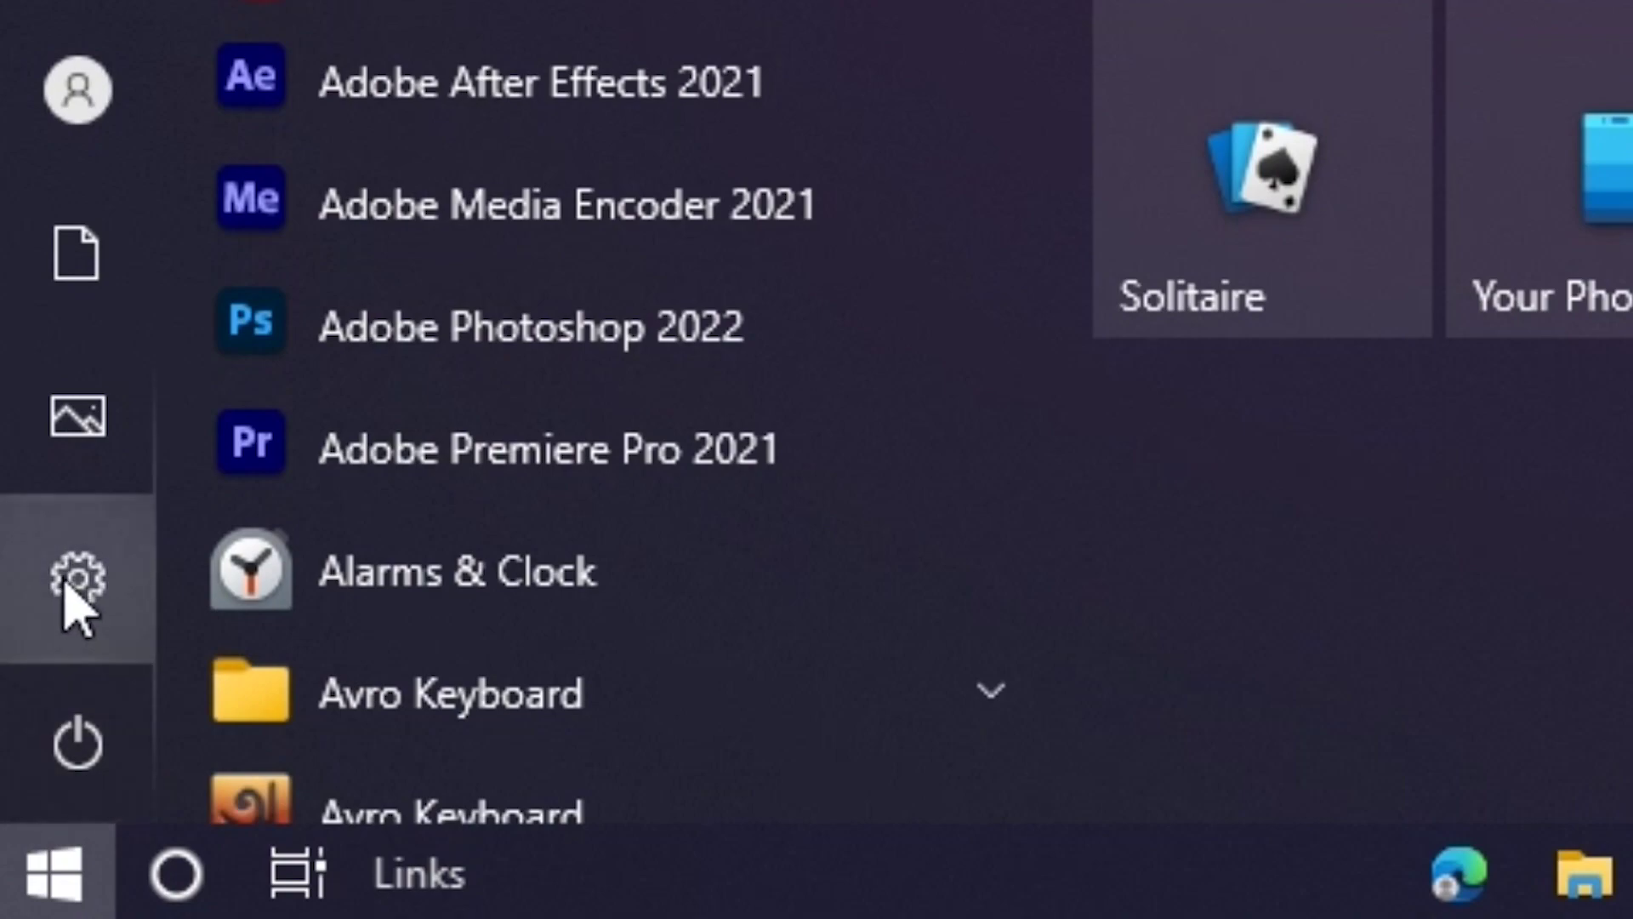
{"action": "left_click", "coordinate": [113, 591]}
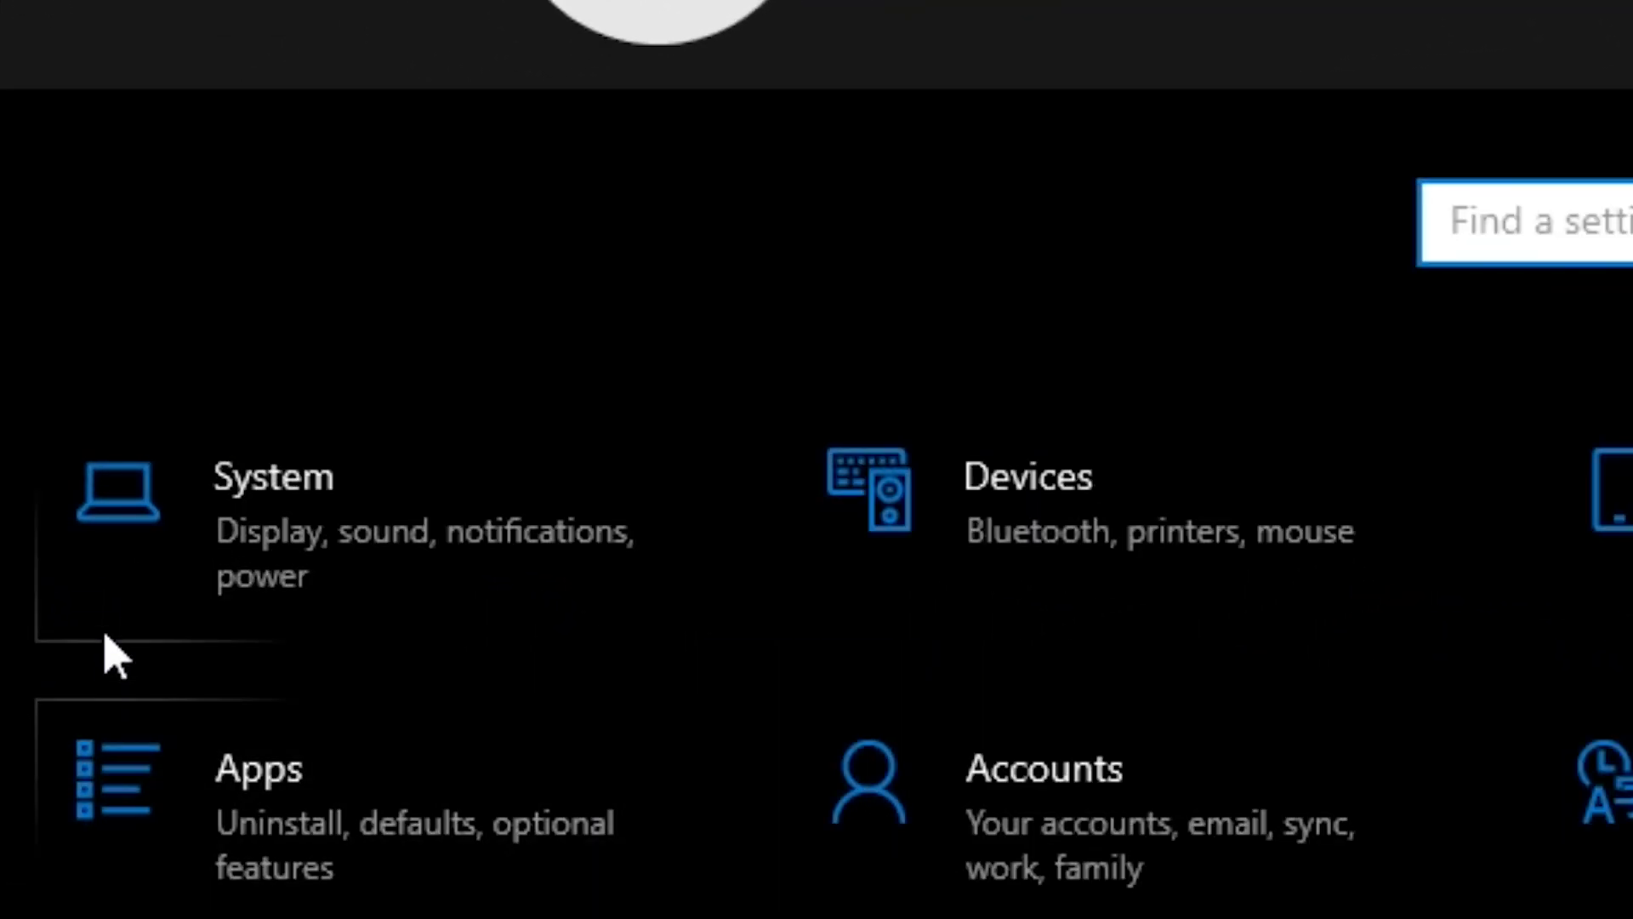
{"action": "left_click", "coordinate": [568, 466]}
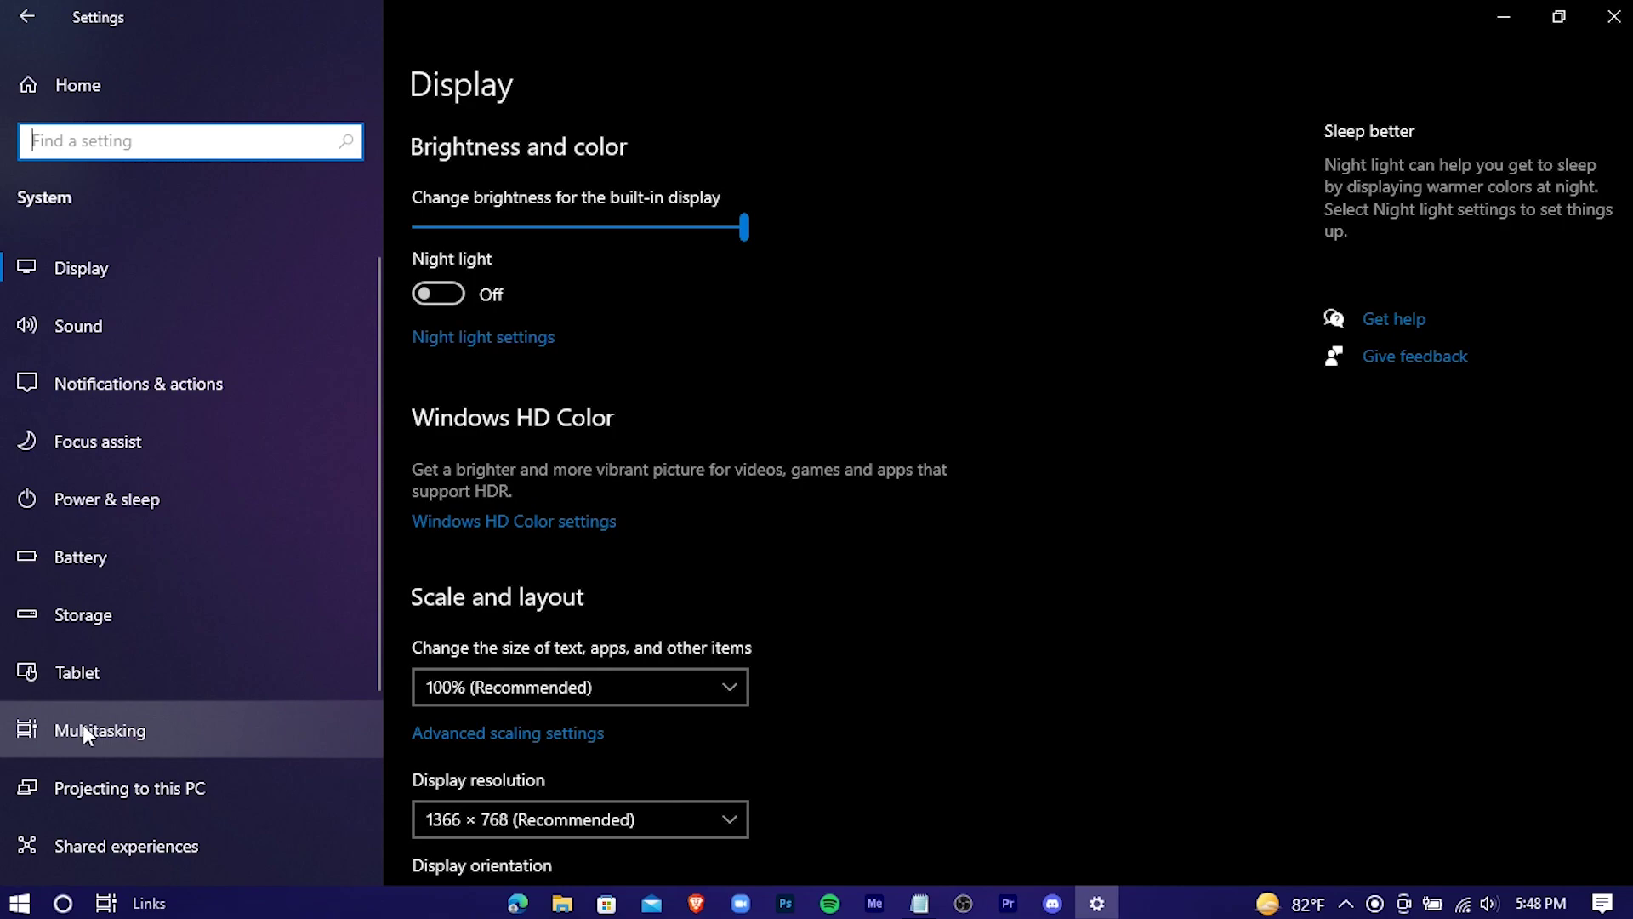
- Turn off notifications from apps and other senders in Notifications & actions
{"action": "left_click", "coordinate": [302, 389]}
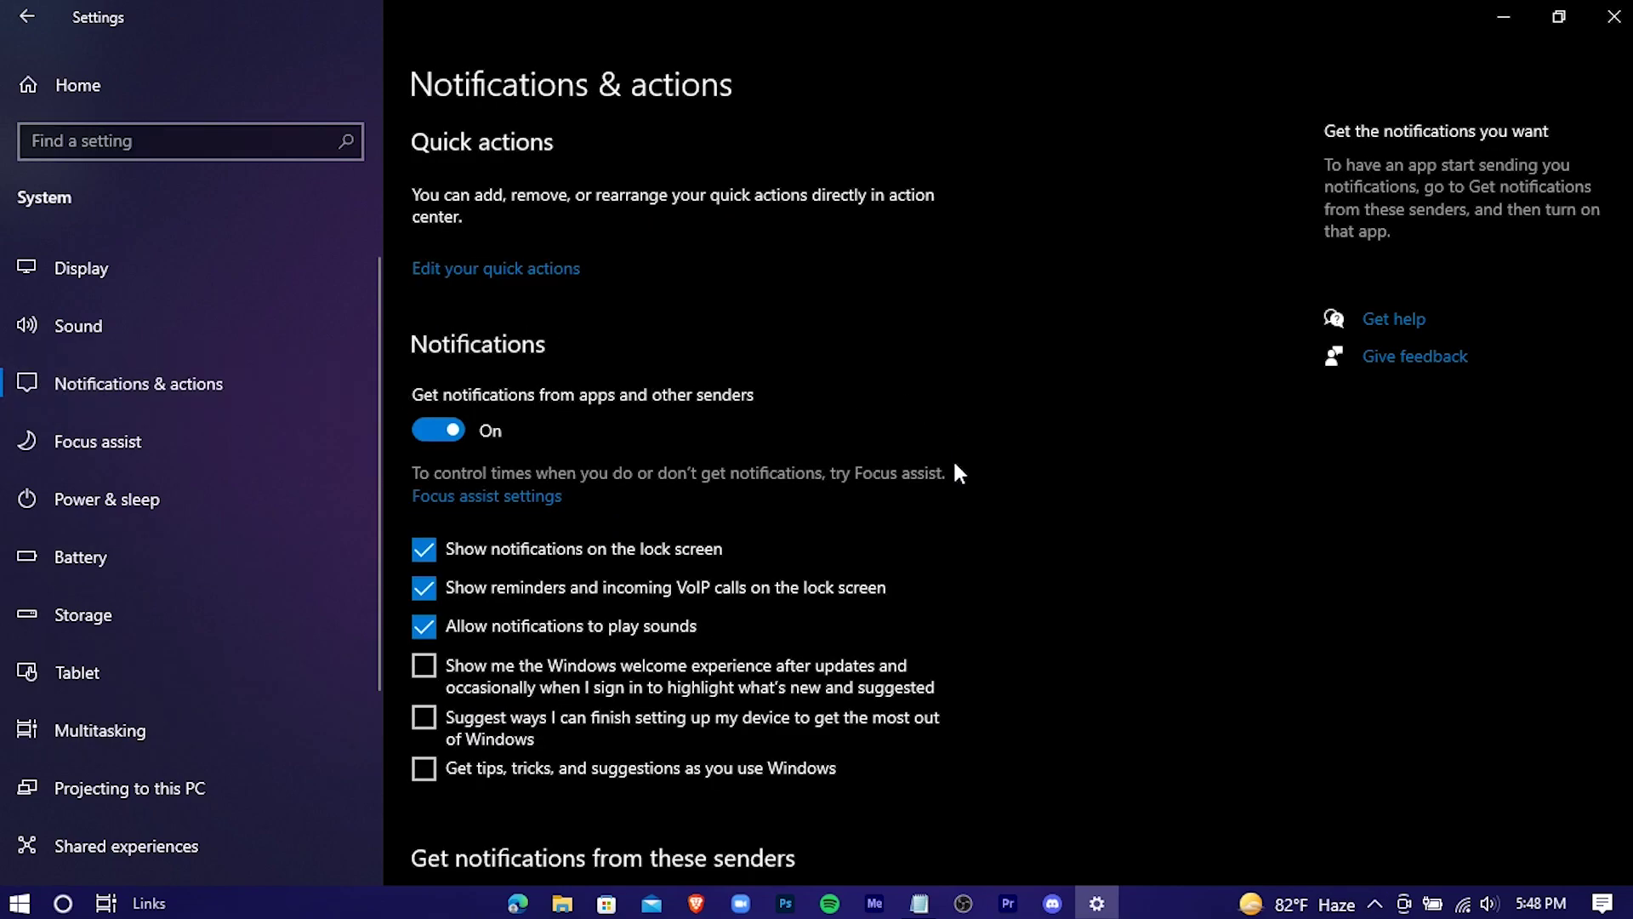
{"action": "left_click", "coordinate": [428, 430]}
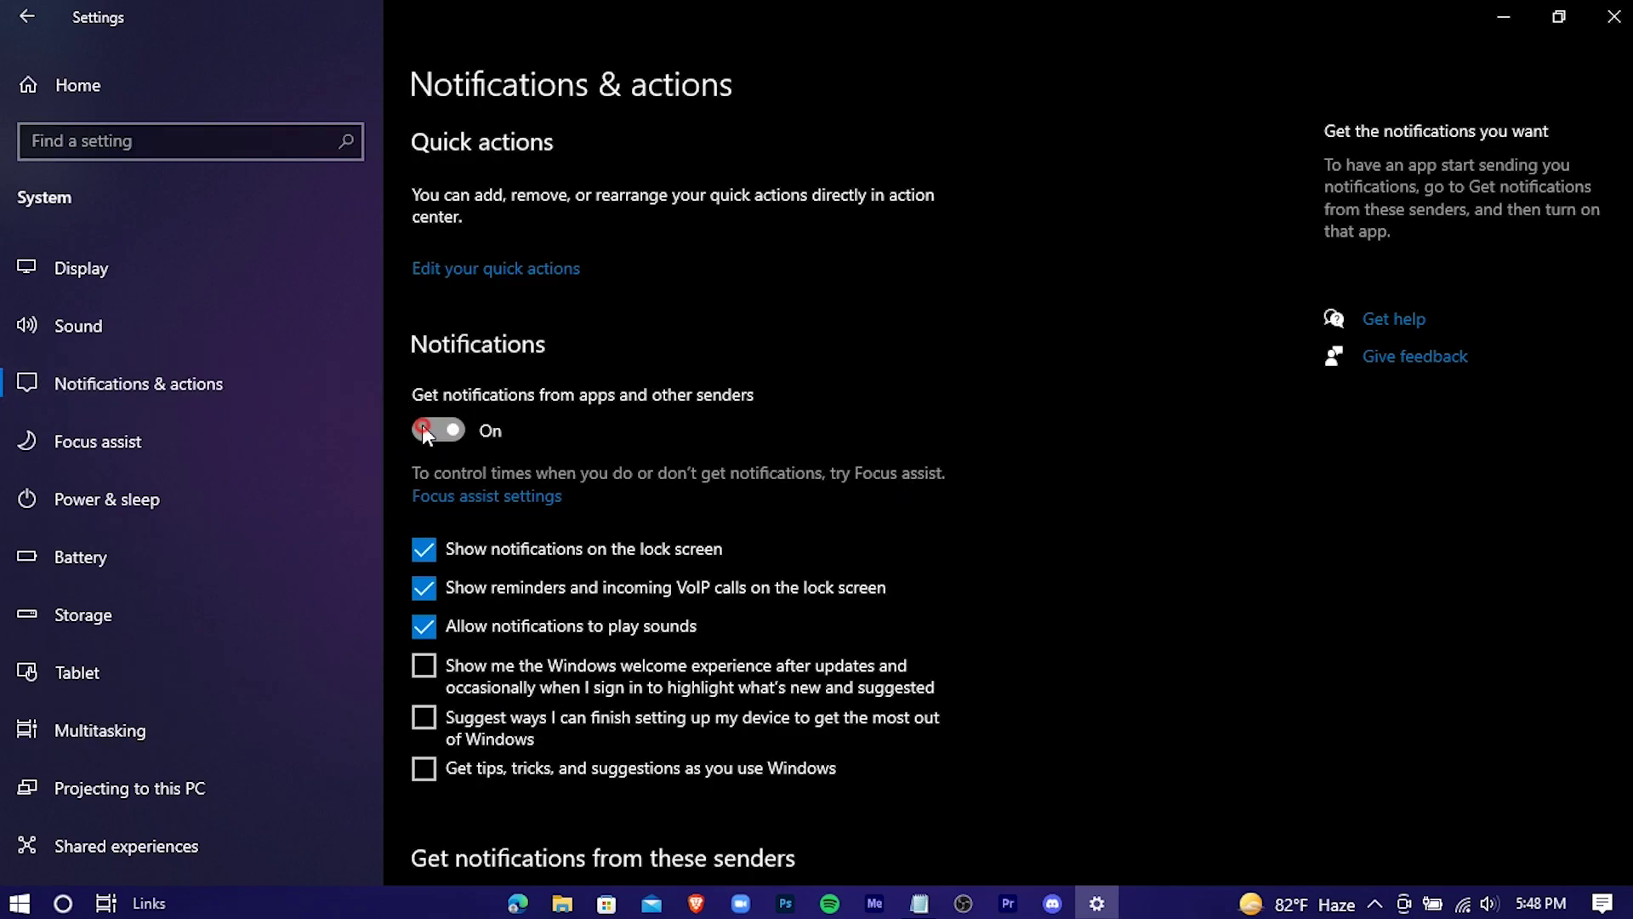
{"action": "scroll", "coordinate": [706, 418], "scroll_direction": "down", "scroll_amount": 8}
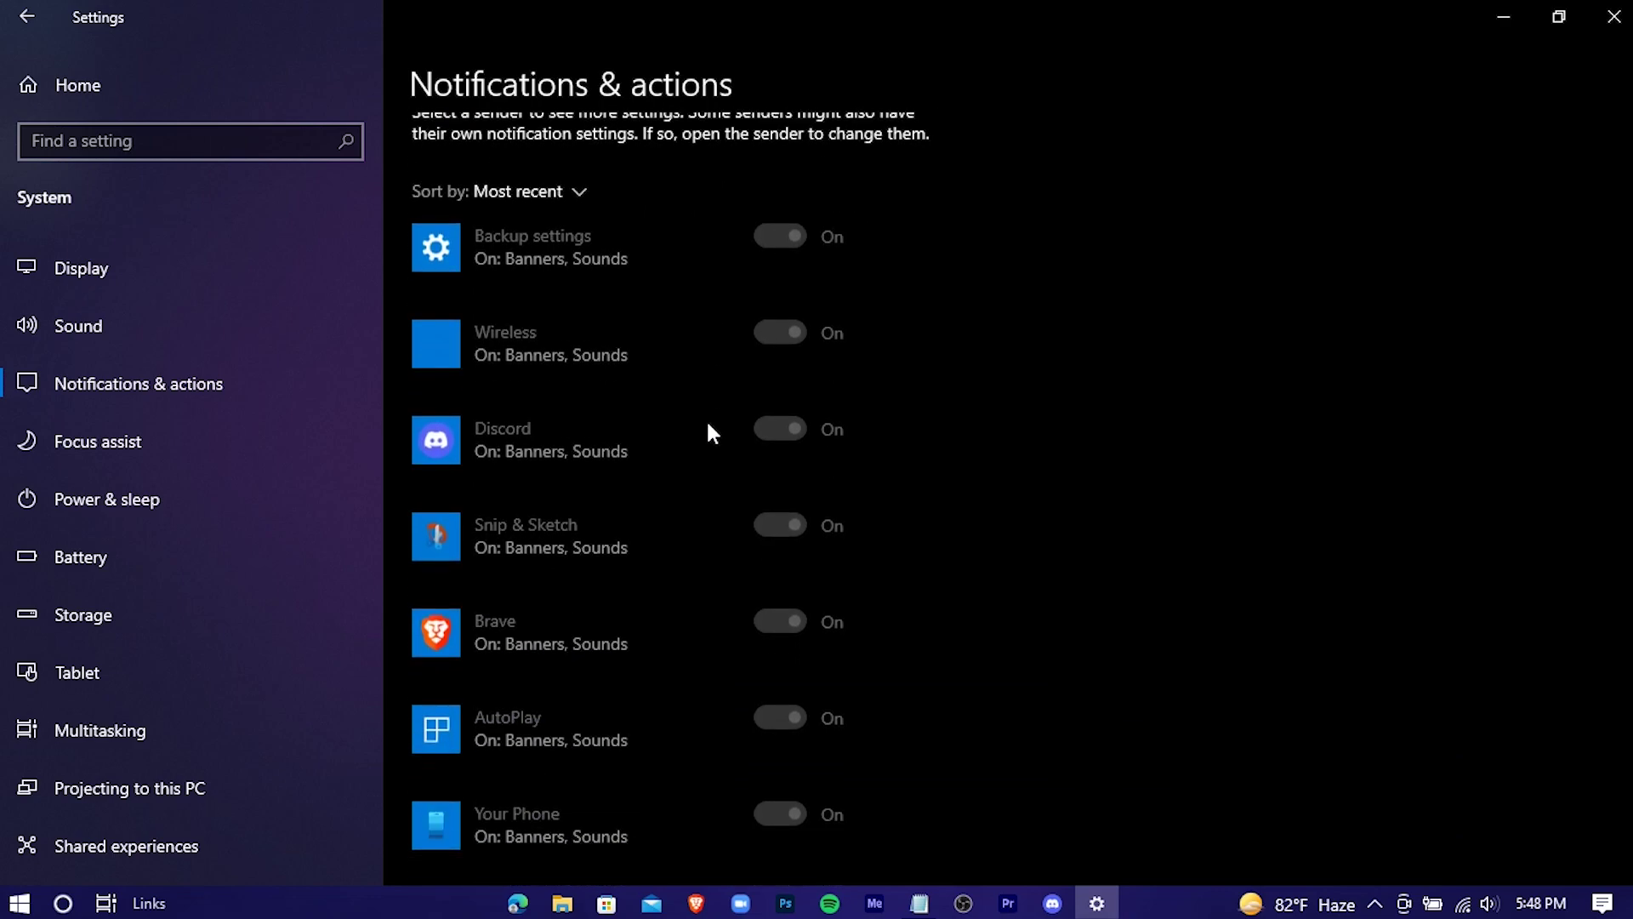
{"action": "scroll", "coordinate": [706, 418], "scroll_direction": "up", "scroll_amount": 10}
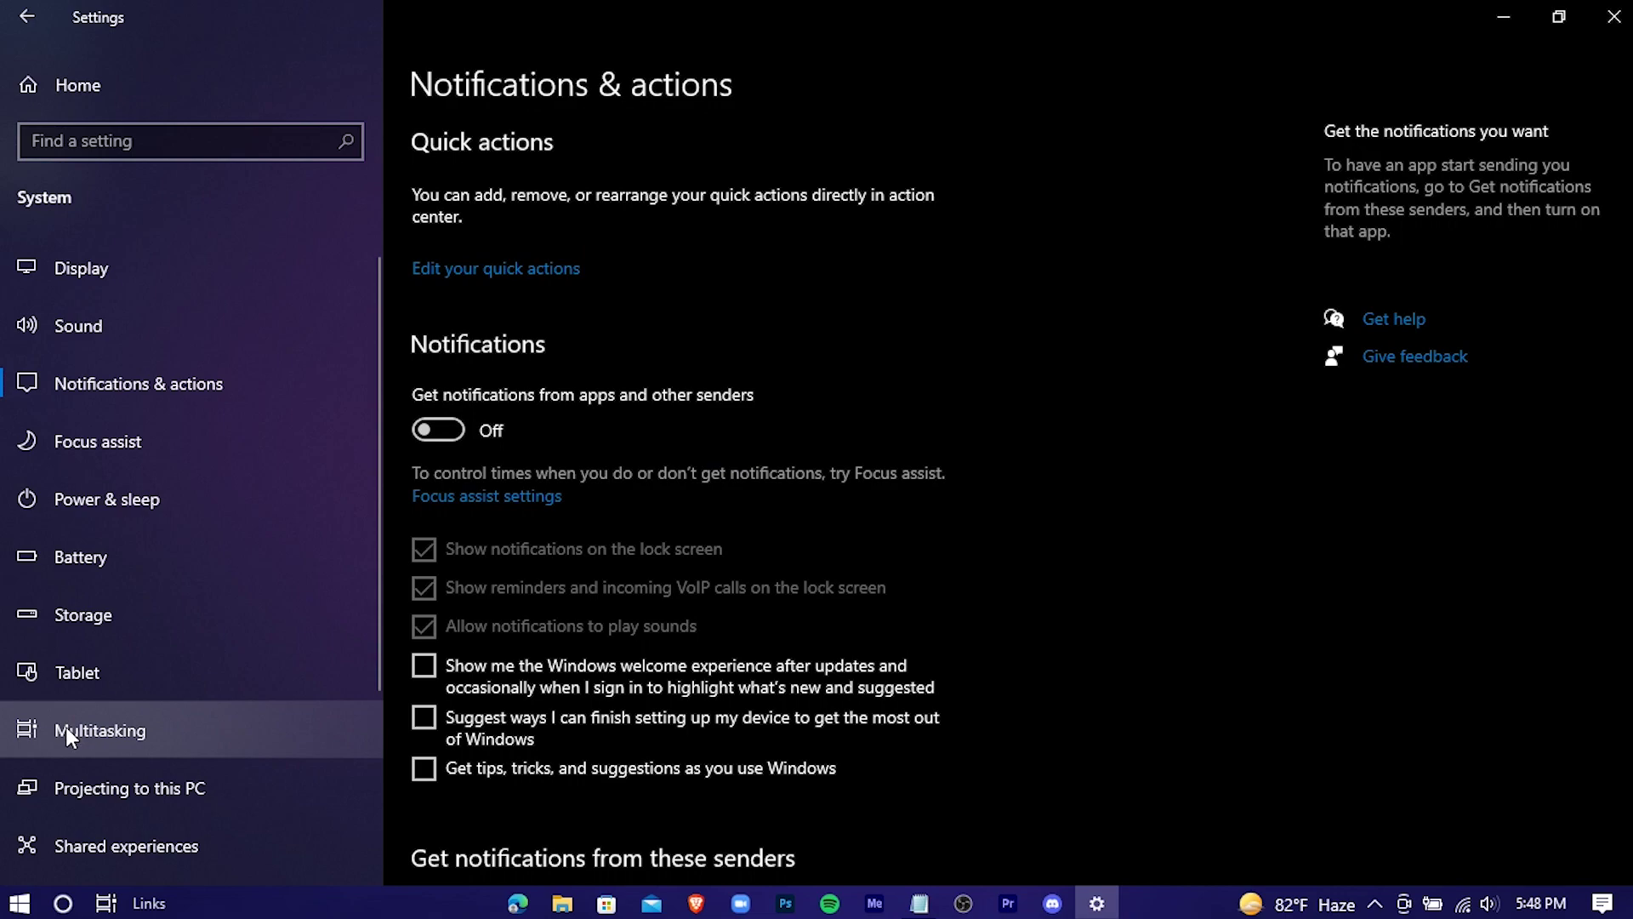
- Turn off Snap windows in Multitasking and return to the Settings home page
{"action": "left_click", "coordinate": [242, 742]}
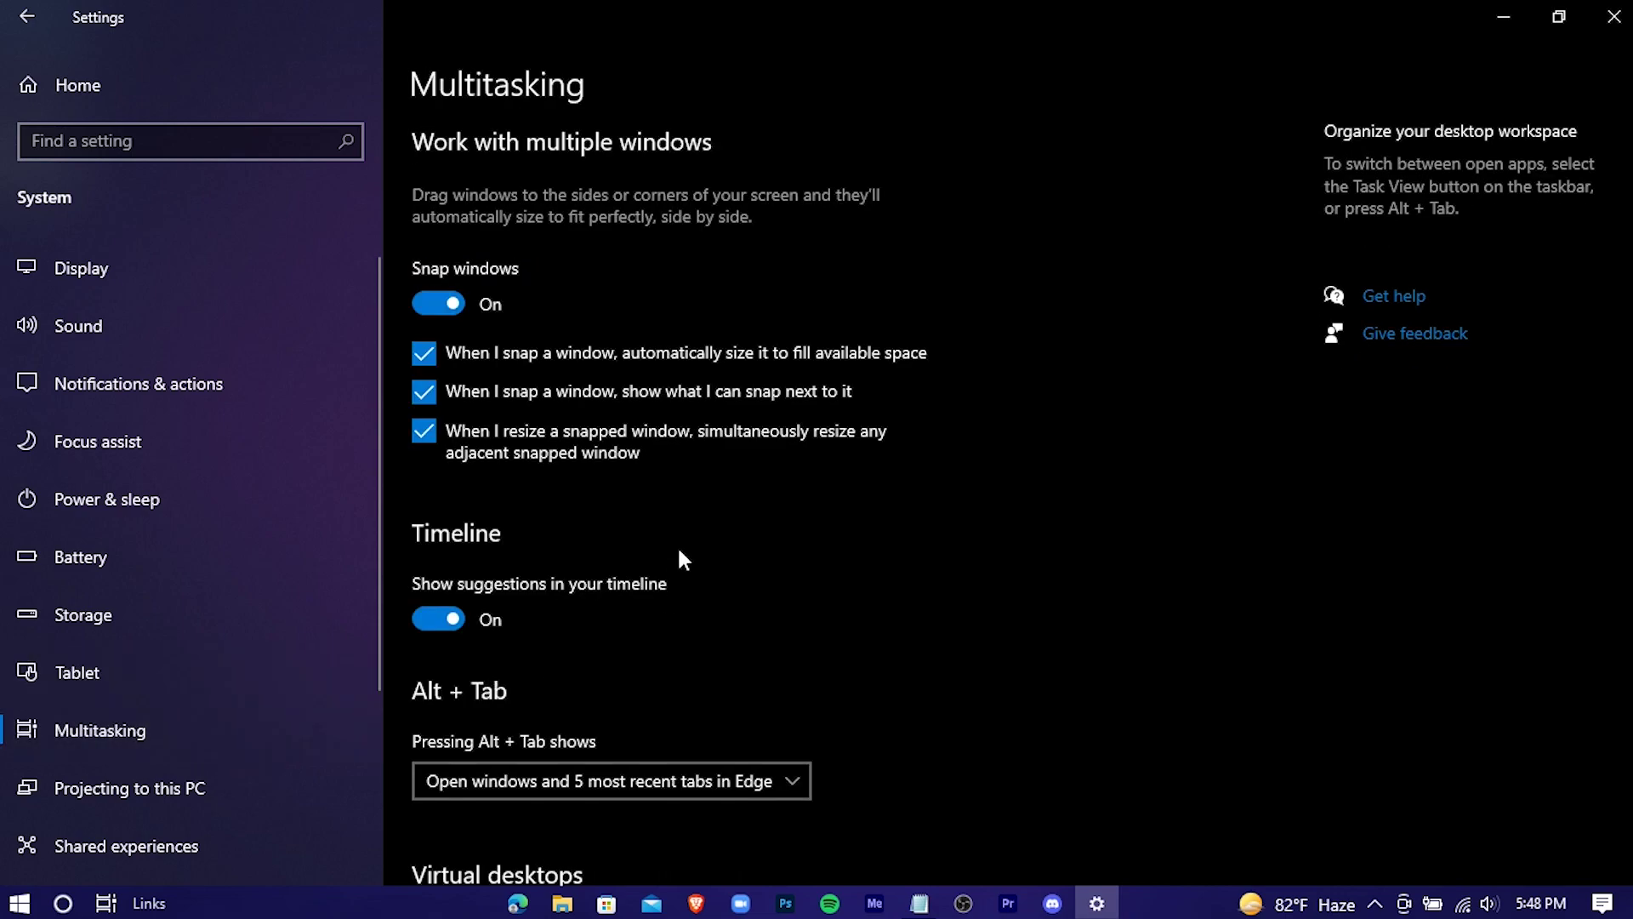
{"action": "left_click", "coordinate": [439, 304]}
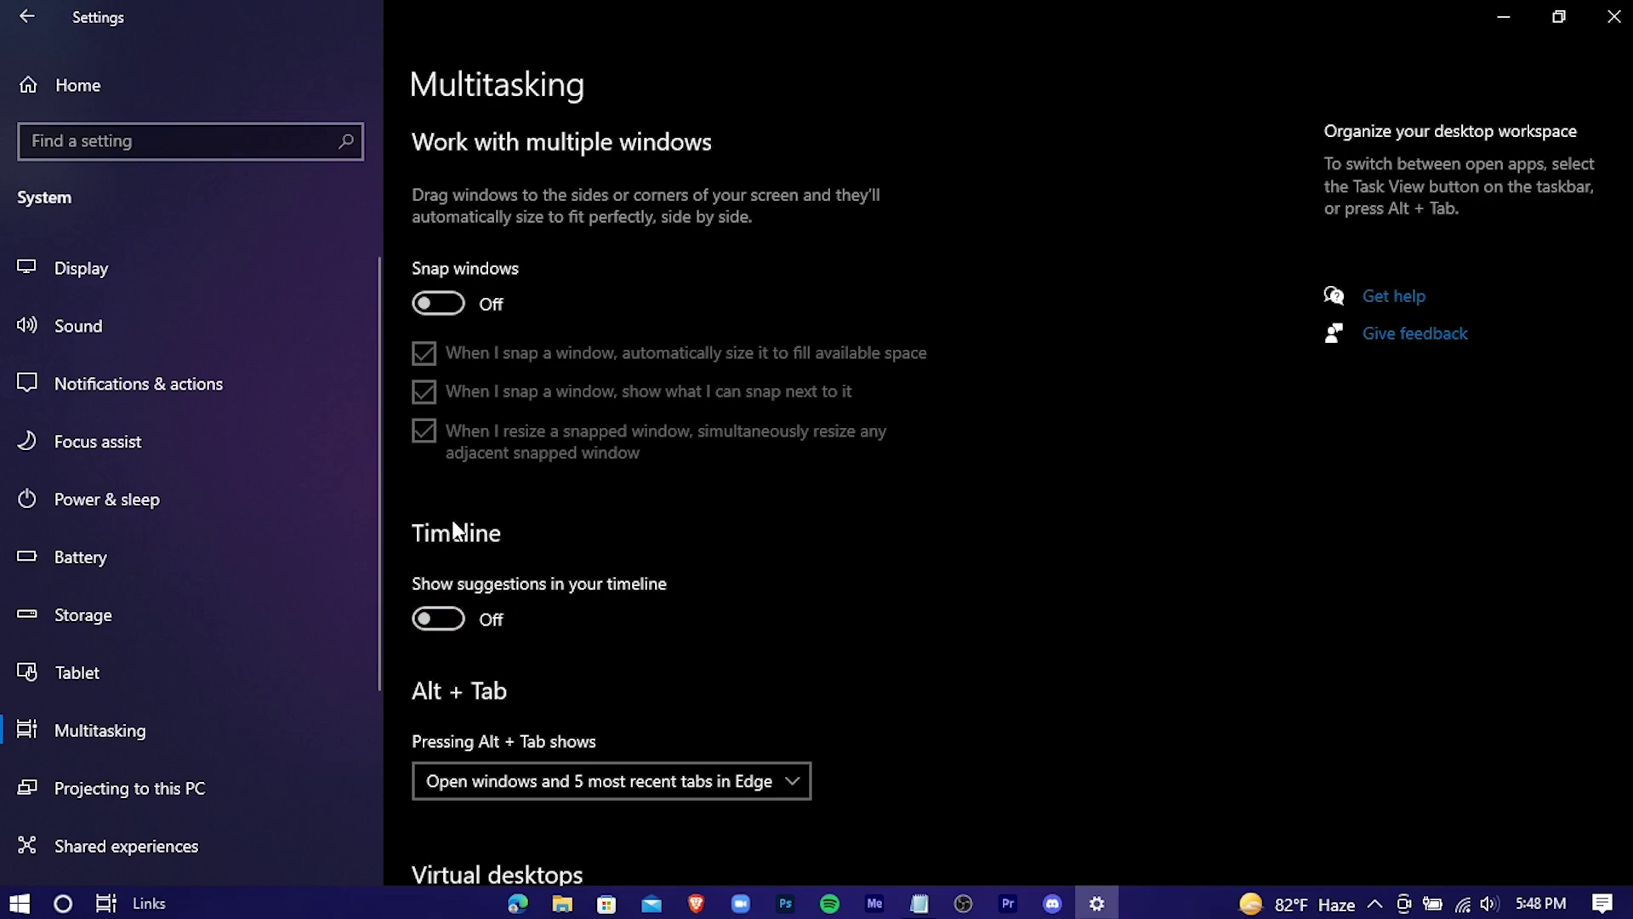
{"action": "scroll", "coordinate": [187, 494], "scroll_direction": "down", "scroll_amount": 3}
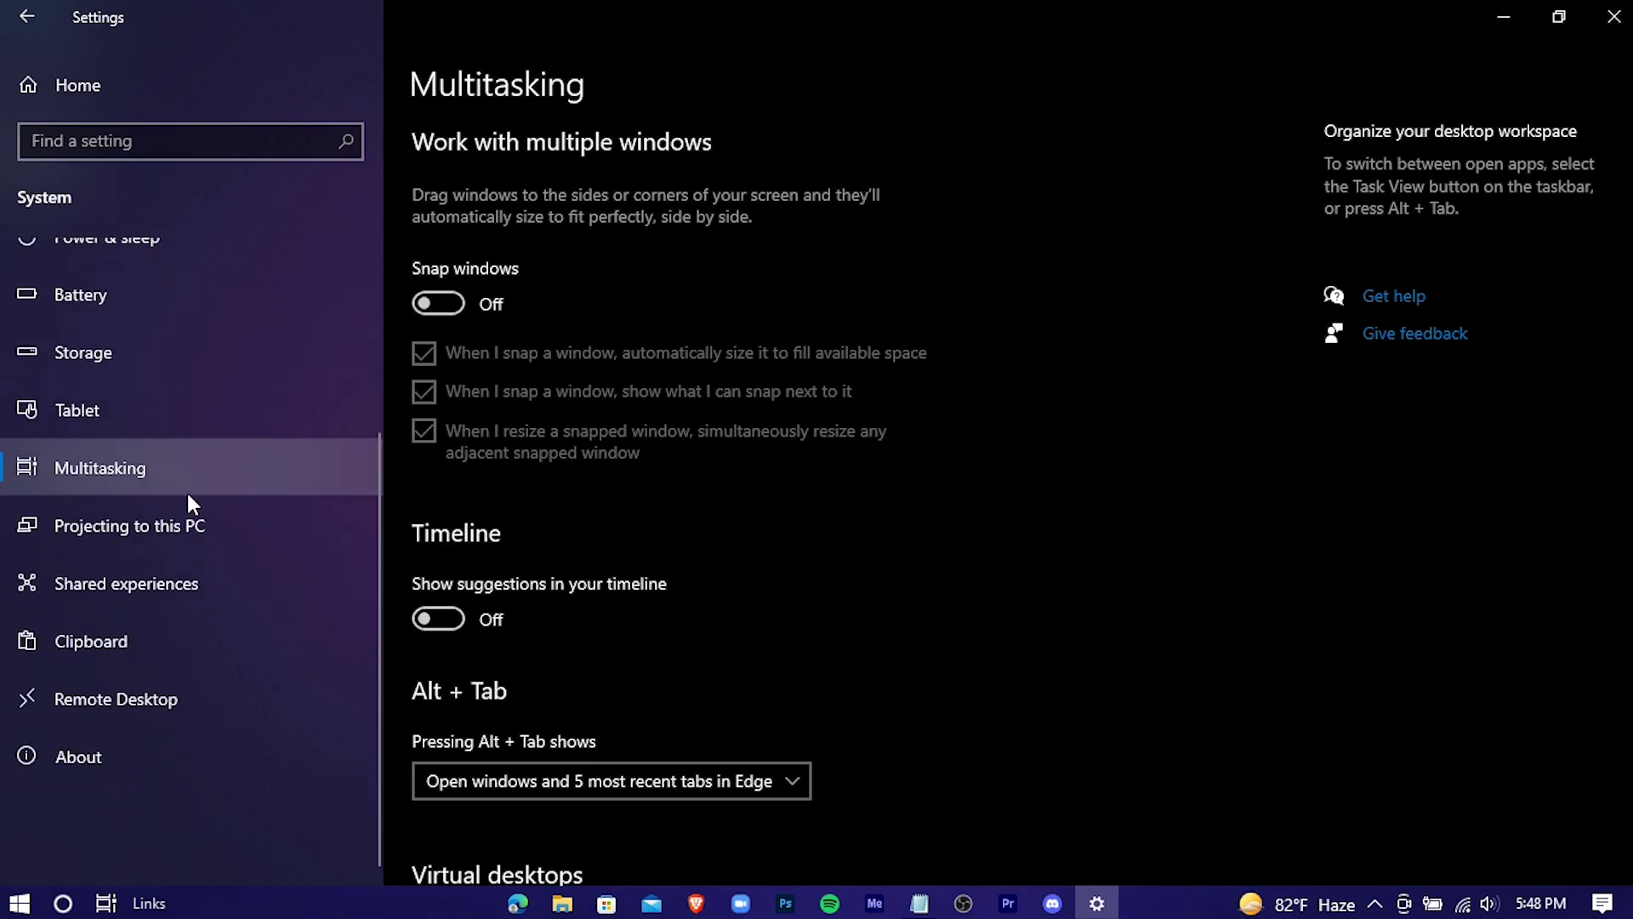
{"action": "scroll", "coordinate": [187, 493], "scroll_direction": "up", "scroll_amount": 3}
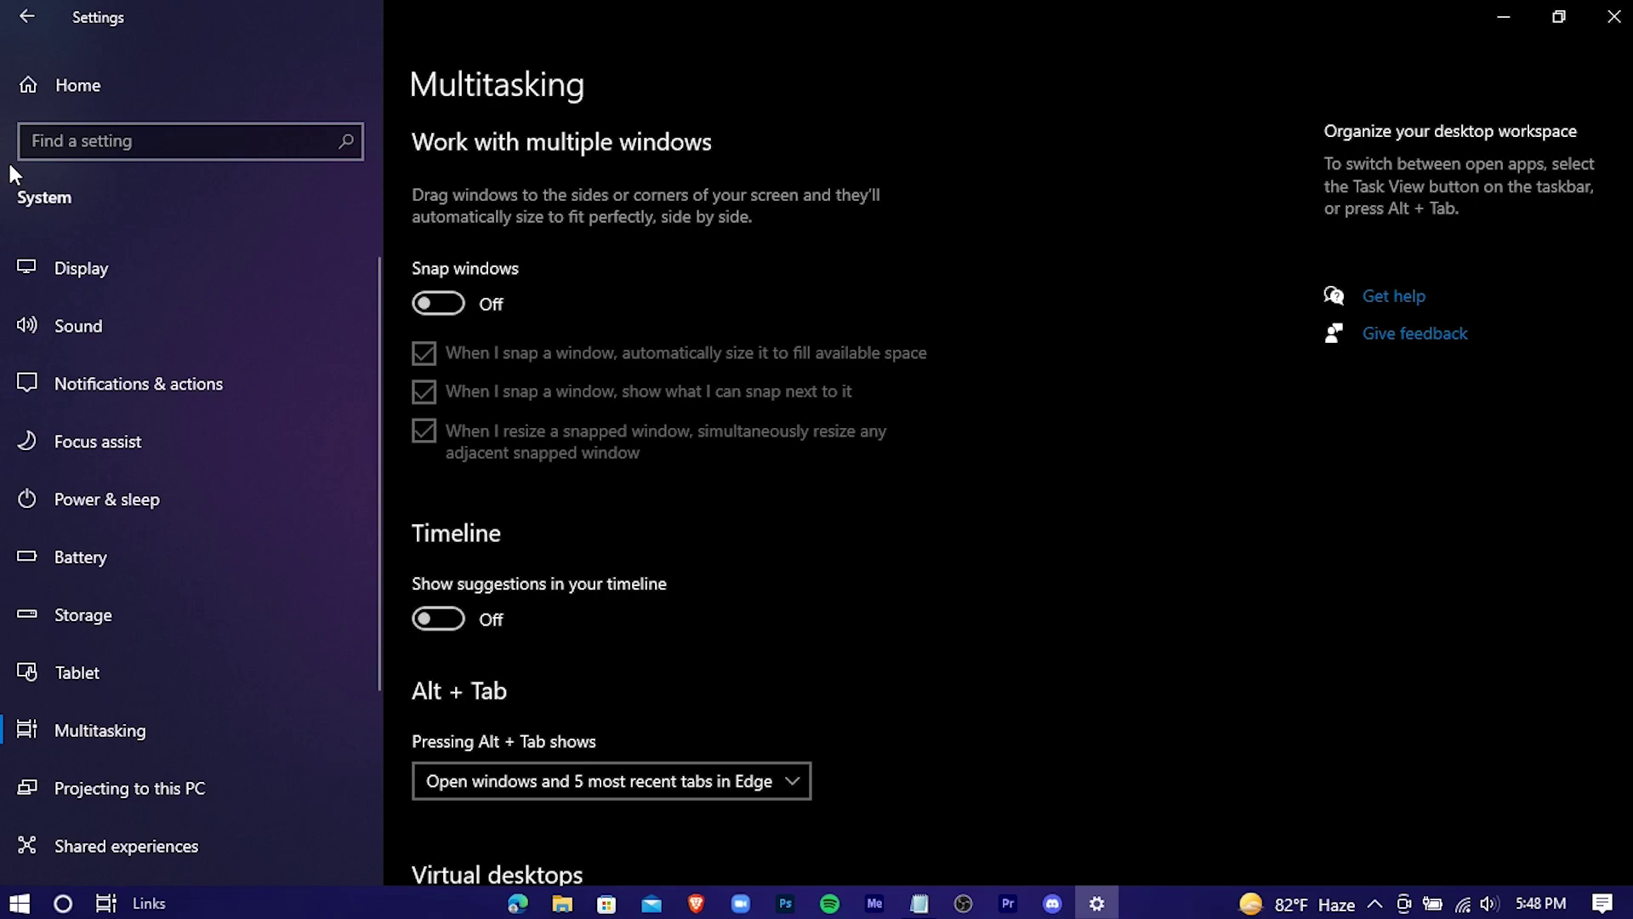
{"action": "left_click", "coordinate": [41, 95]}
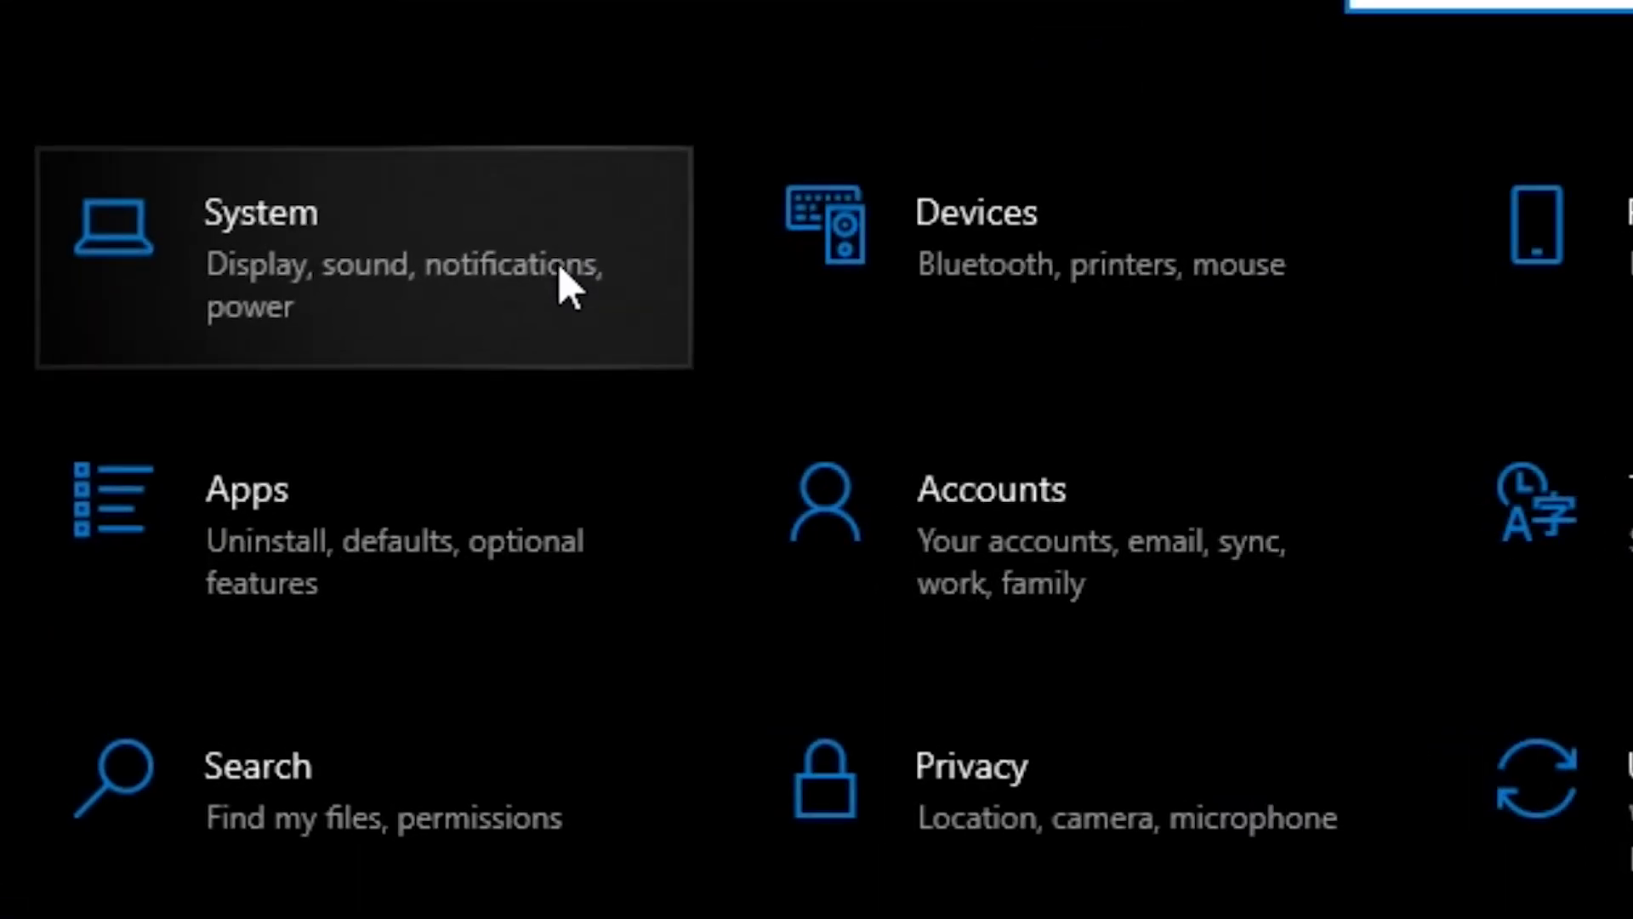
- Turn off automatic map updates, delete all offline maps, and open the Startup apps list
{"action": "left_click", "coordinate": [292, 510]}
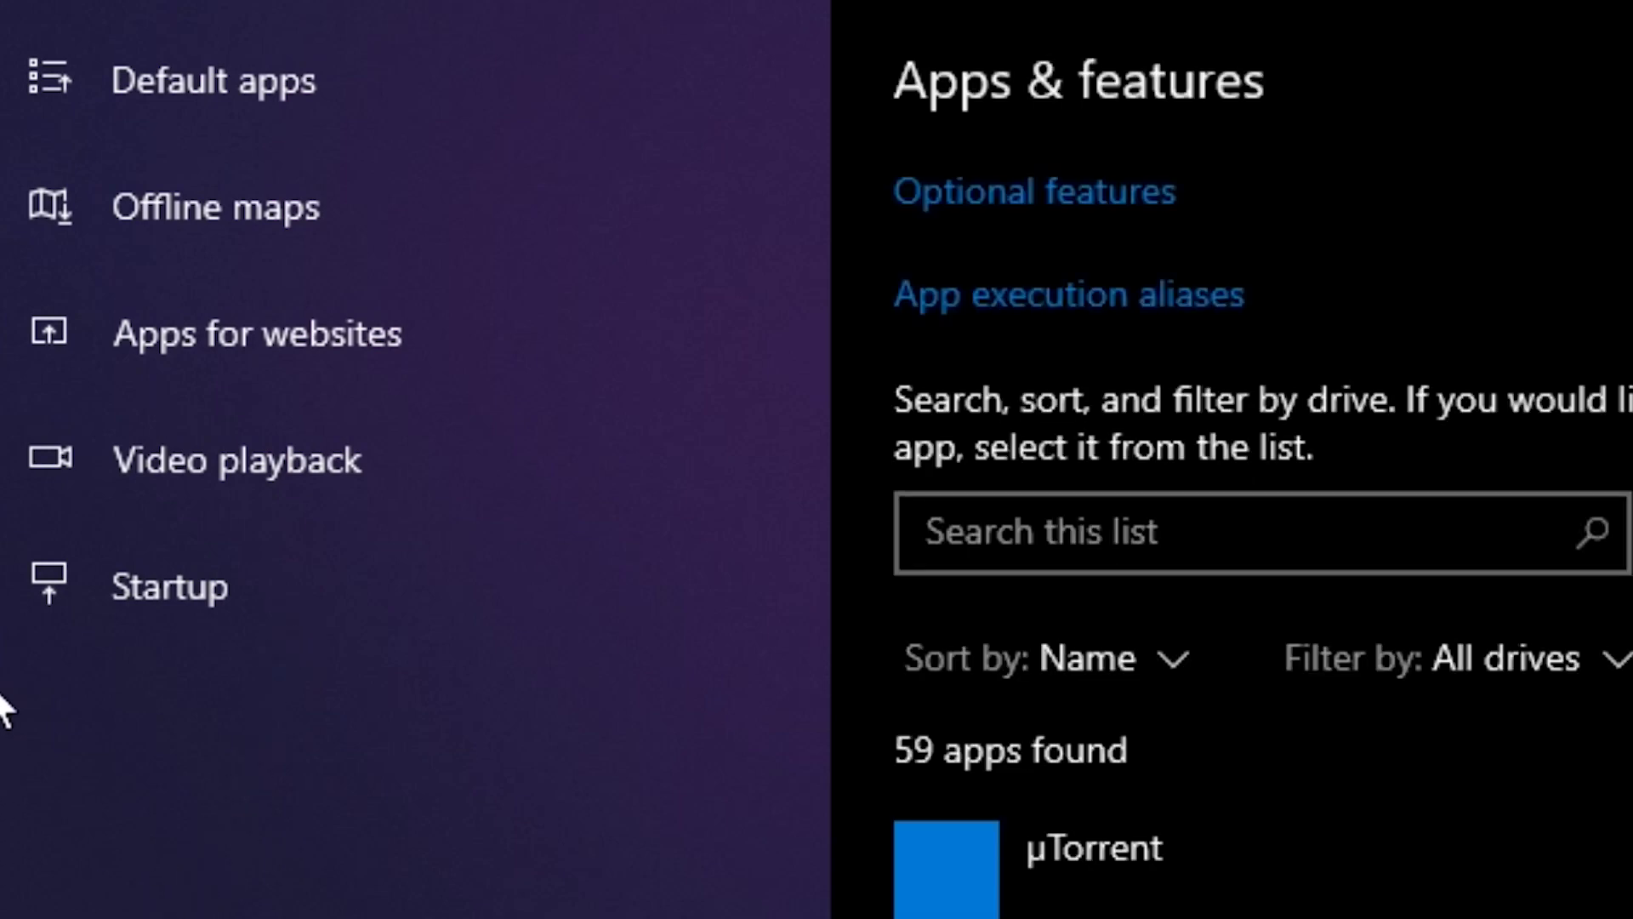
{"action": "left_click", "coordinate": [519, 223]}
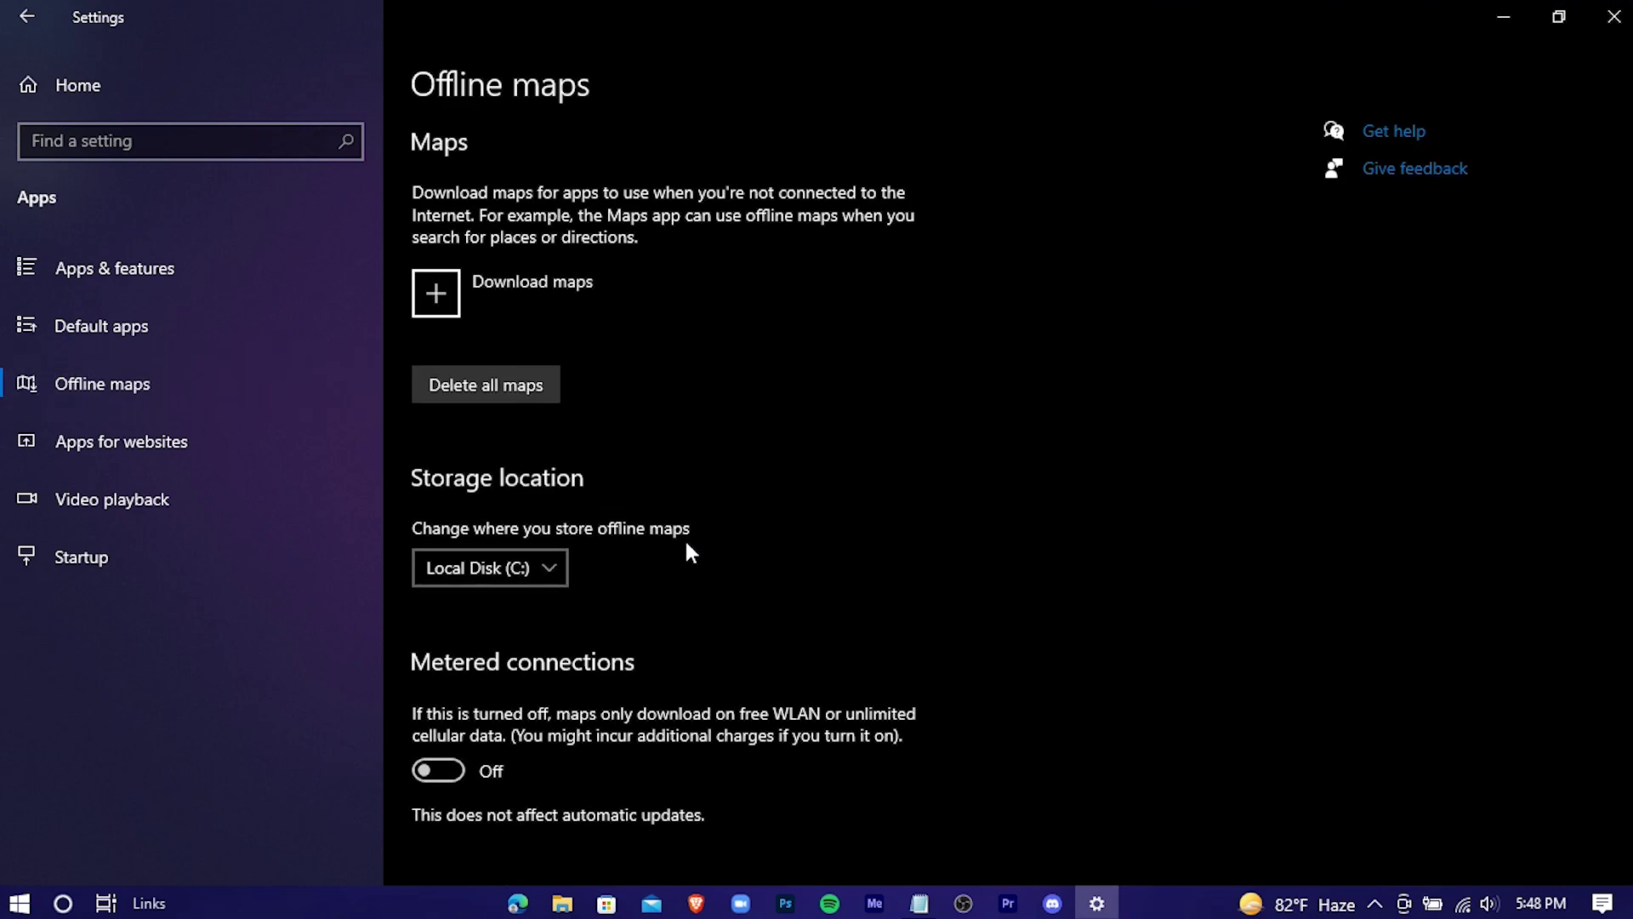
{"action": "scroll", "coordinate": [687, 543], "scroll_direction": "down", "scroll_amount": 5}
{"action": "left_click", "coordinate": [431, 529]}
{"action": "scroll", "coordinate": [744, 578], "scroll_direction": "up", "scroll_amount": 5}
{"action": "left_click", "coordinate": [529, 384]}
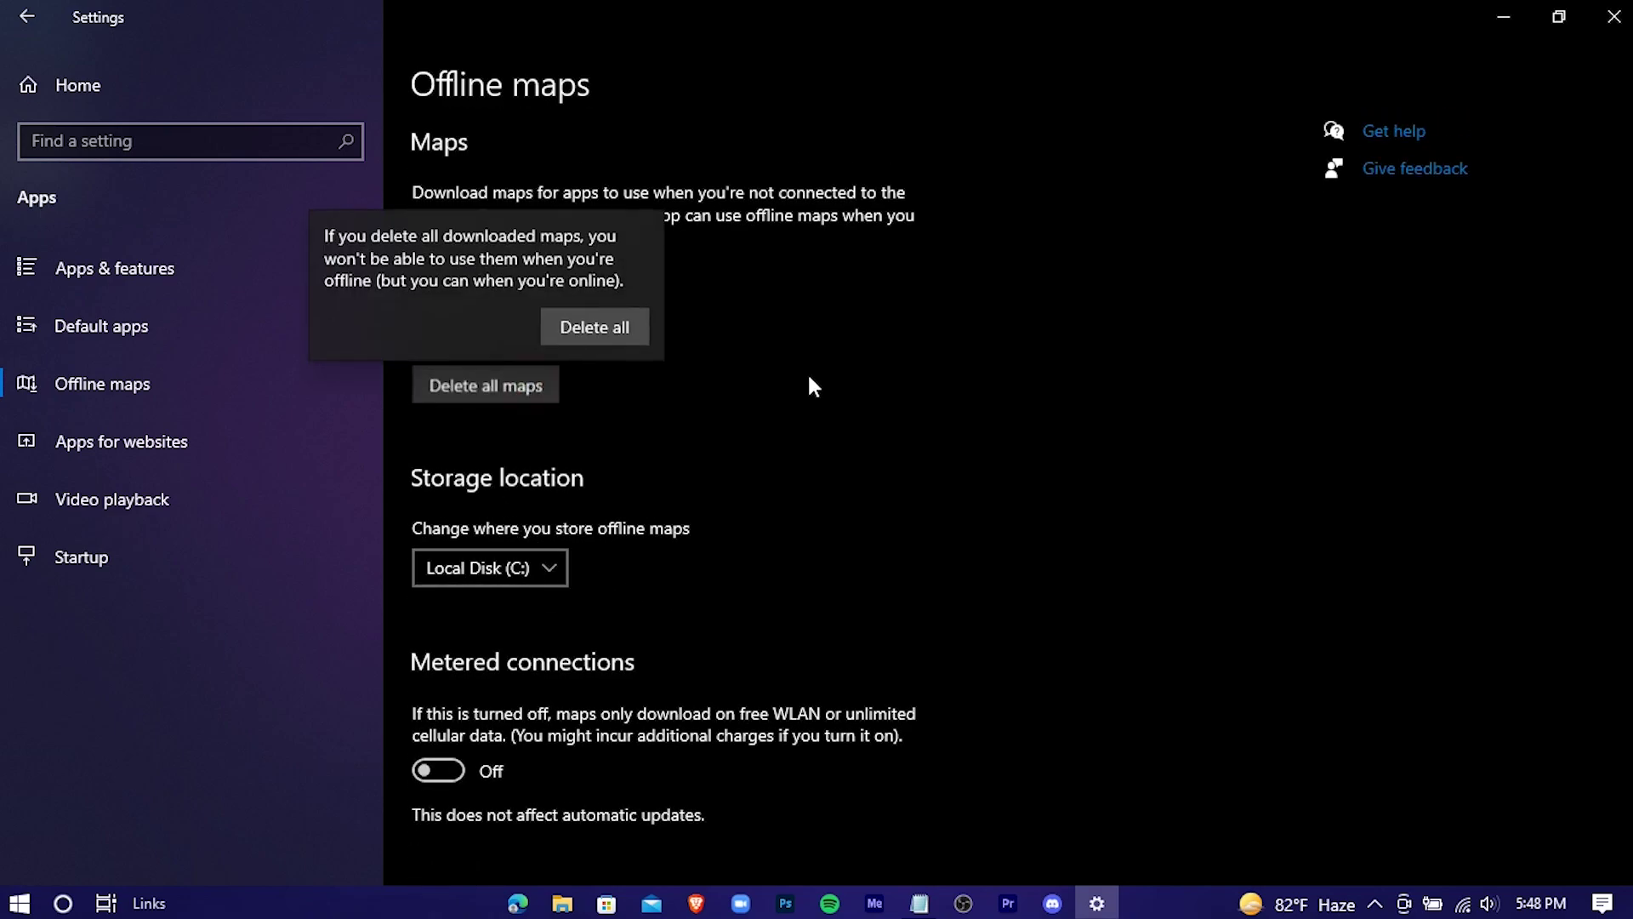
{"action": "left_click", "coordinate": [606, 330]}
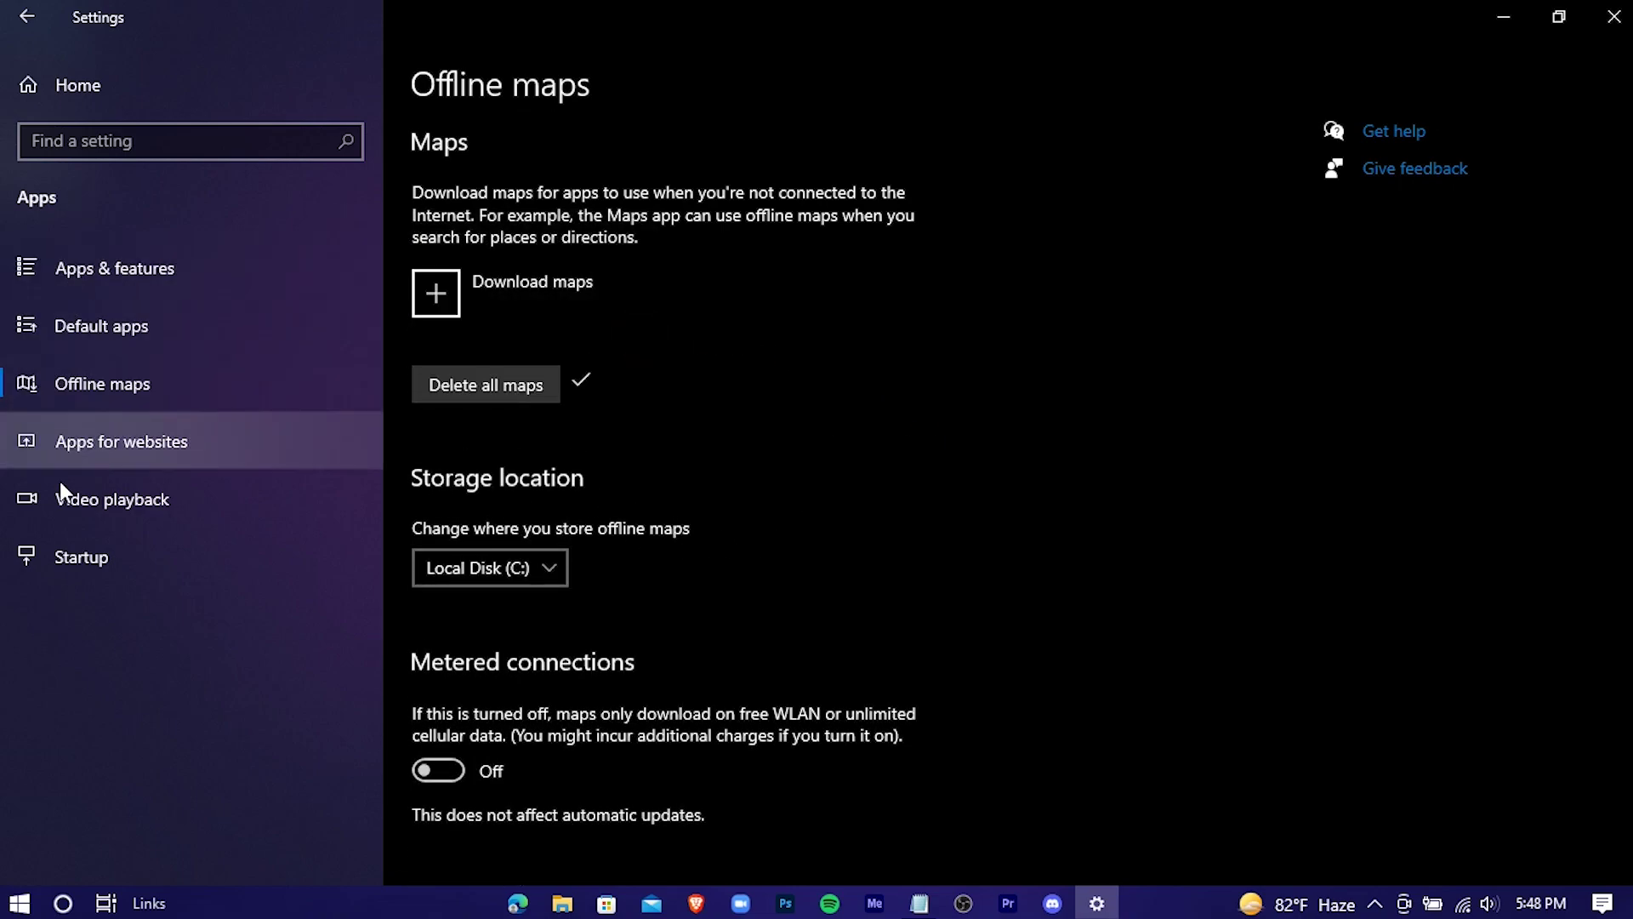
{"action": "left_click", "coordinate": [262, 558]}
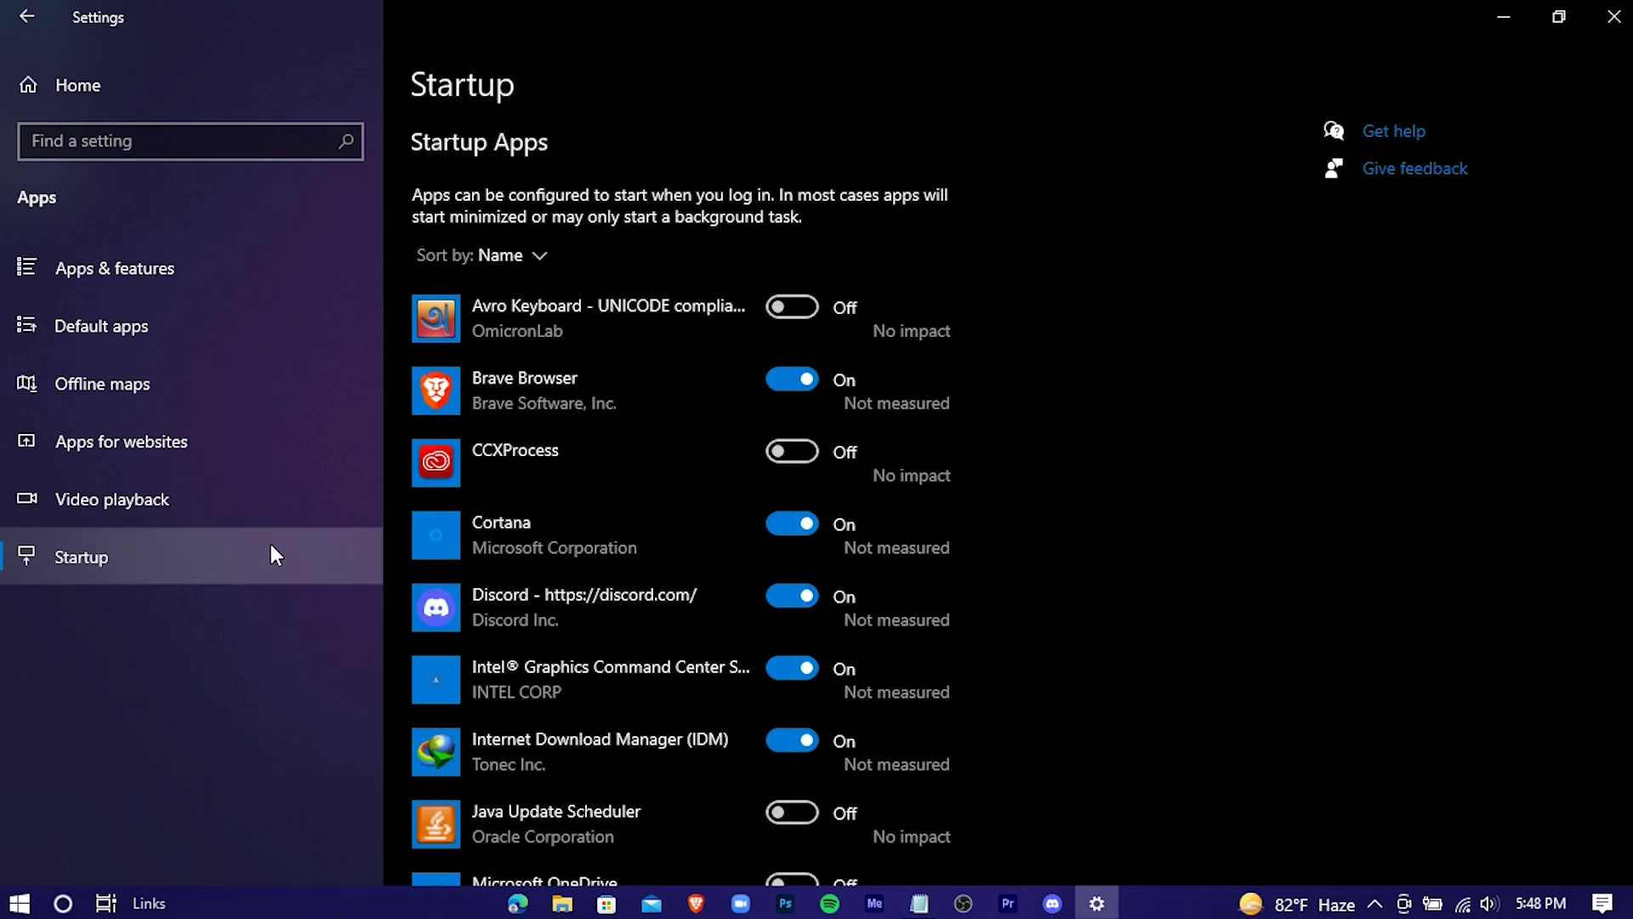
- Disable Brave Browser, Cortana and Intel Graphics Command Center from launching at login
{"action": "scroll", "coordinate": [1004, 366], "scroll_direction": "down", "scroll_amount": 3}
{"action": "scroll", "coordinate": [997, 353], "scroll_direction": "down", "scroll_amount": 3}
{"action": "scroll", "coordinate": [997, 352], "scroll_direction": "up", "scroll_amount": 6}
{"action": "left_click", "coordinate": [806, 382]}
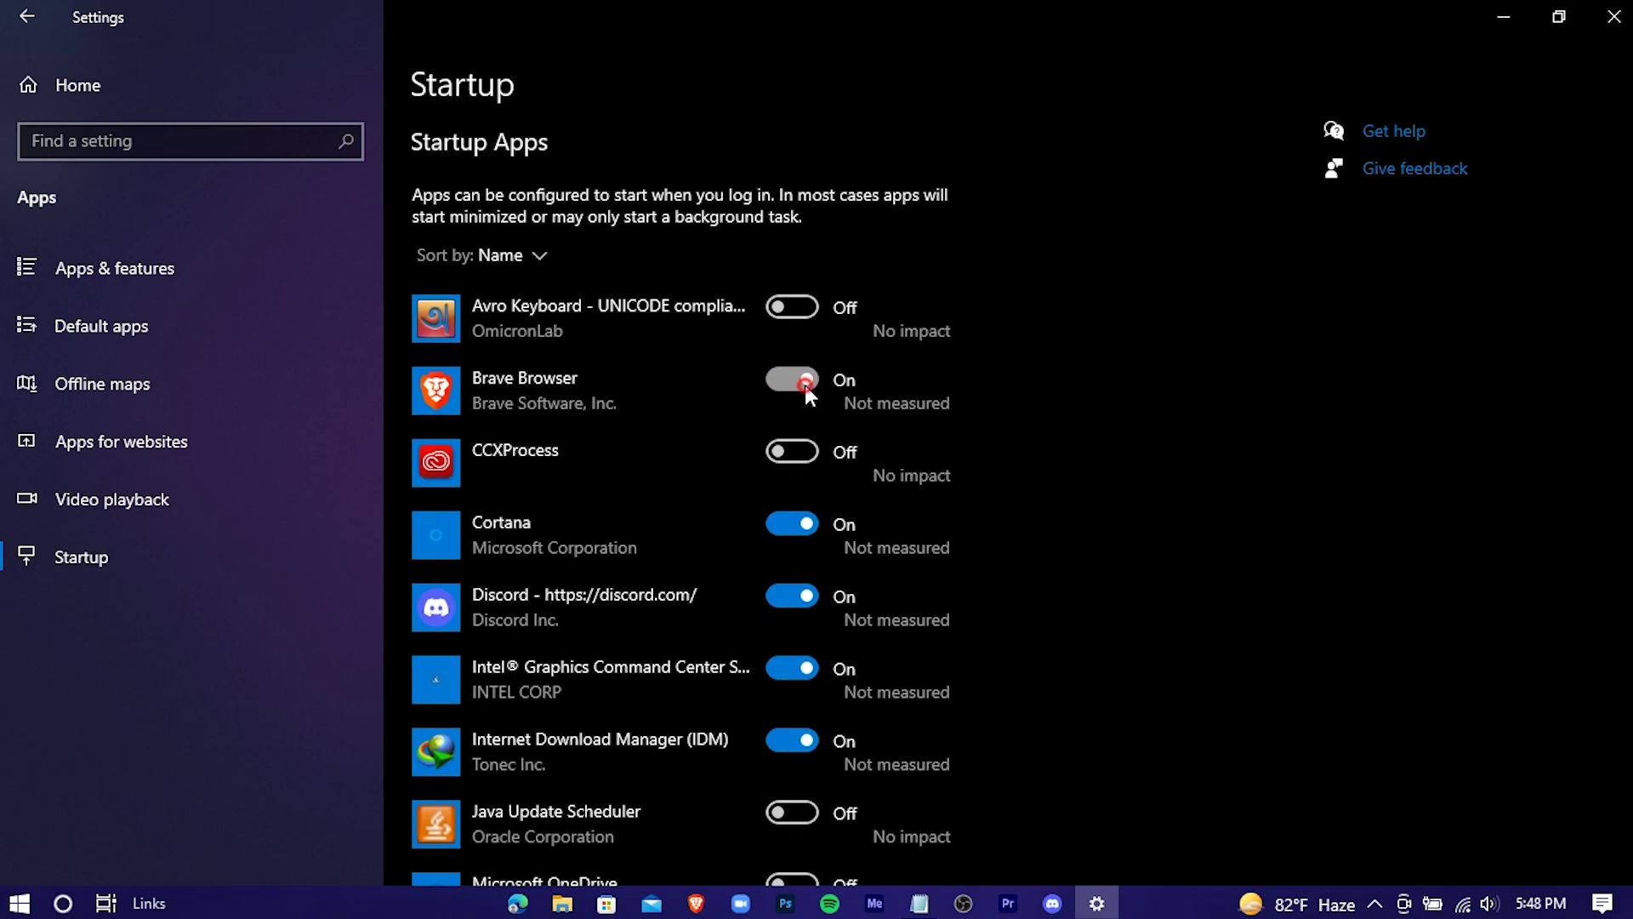
{"action": "left_click", "coordinate": [806, 524]}
{"action": "left_click", "coordinate": [784, 668]}
- Disable the startup entries further down, including µTorrent Web, then return to Settings home
{"action": "scroll", "coordinate": [851, 672], "scroll_direction": "down", "scroll_amount": 2}
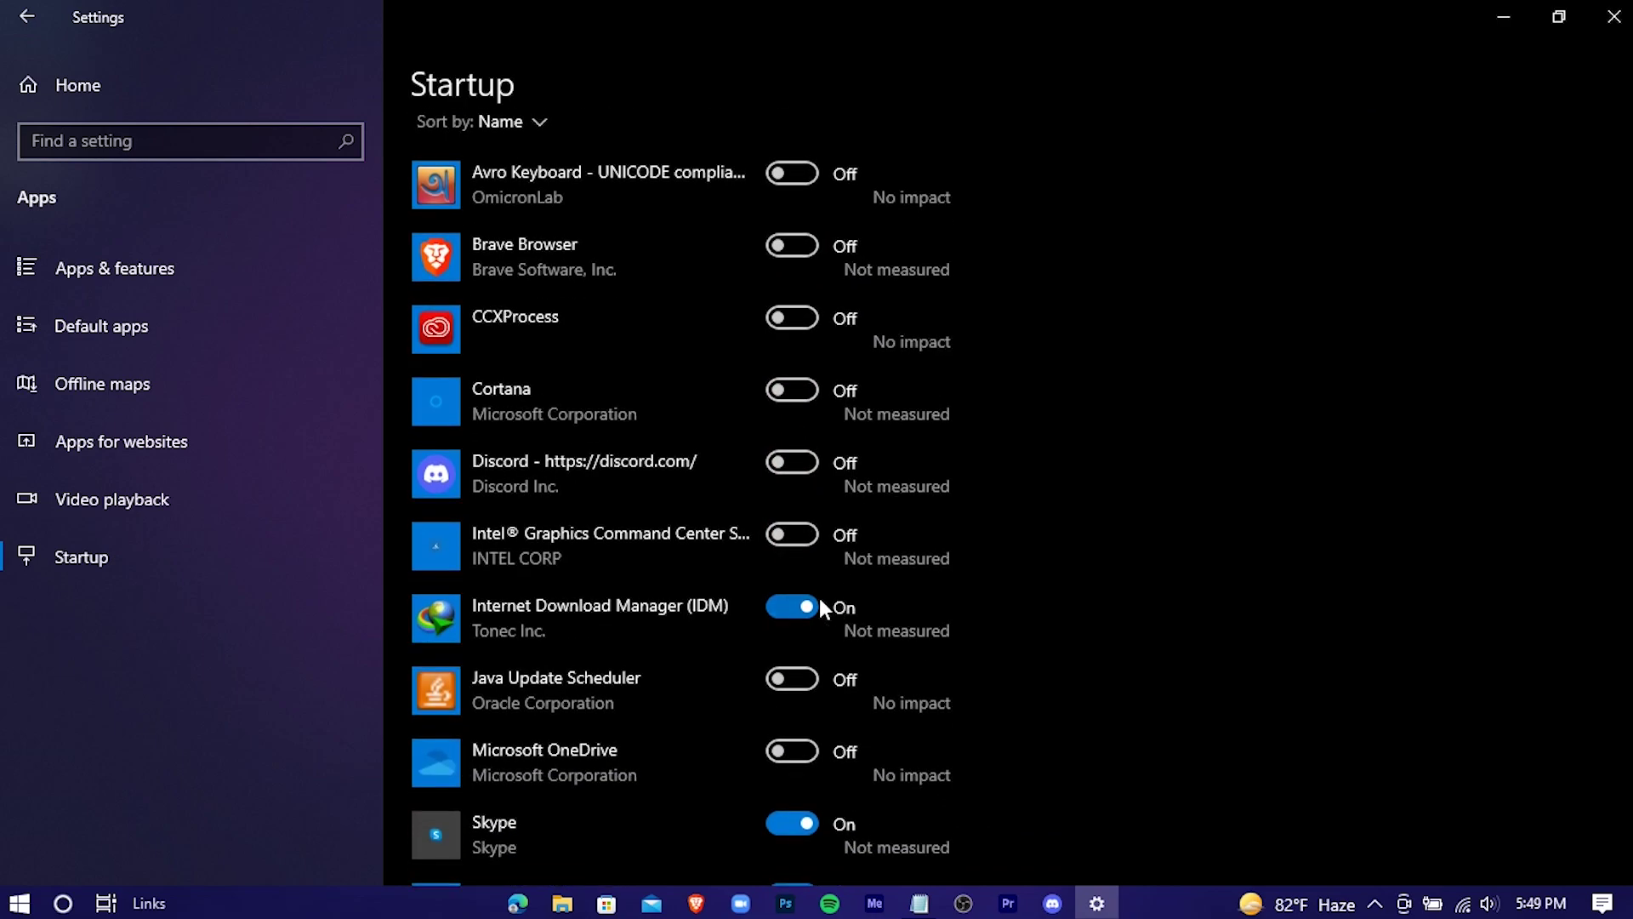
{"action": "scroll", "coordinate": [793, 595], "scroll_direction": "down", "scroll_amount": 4}
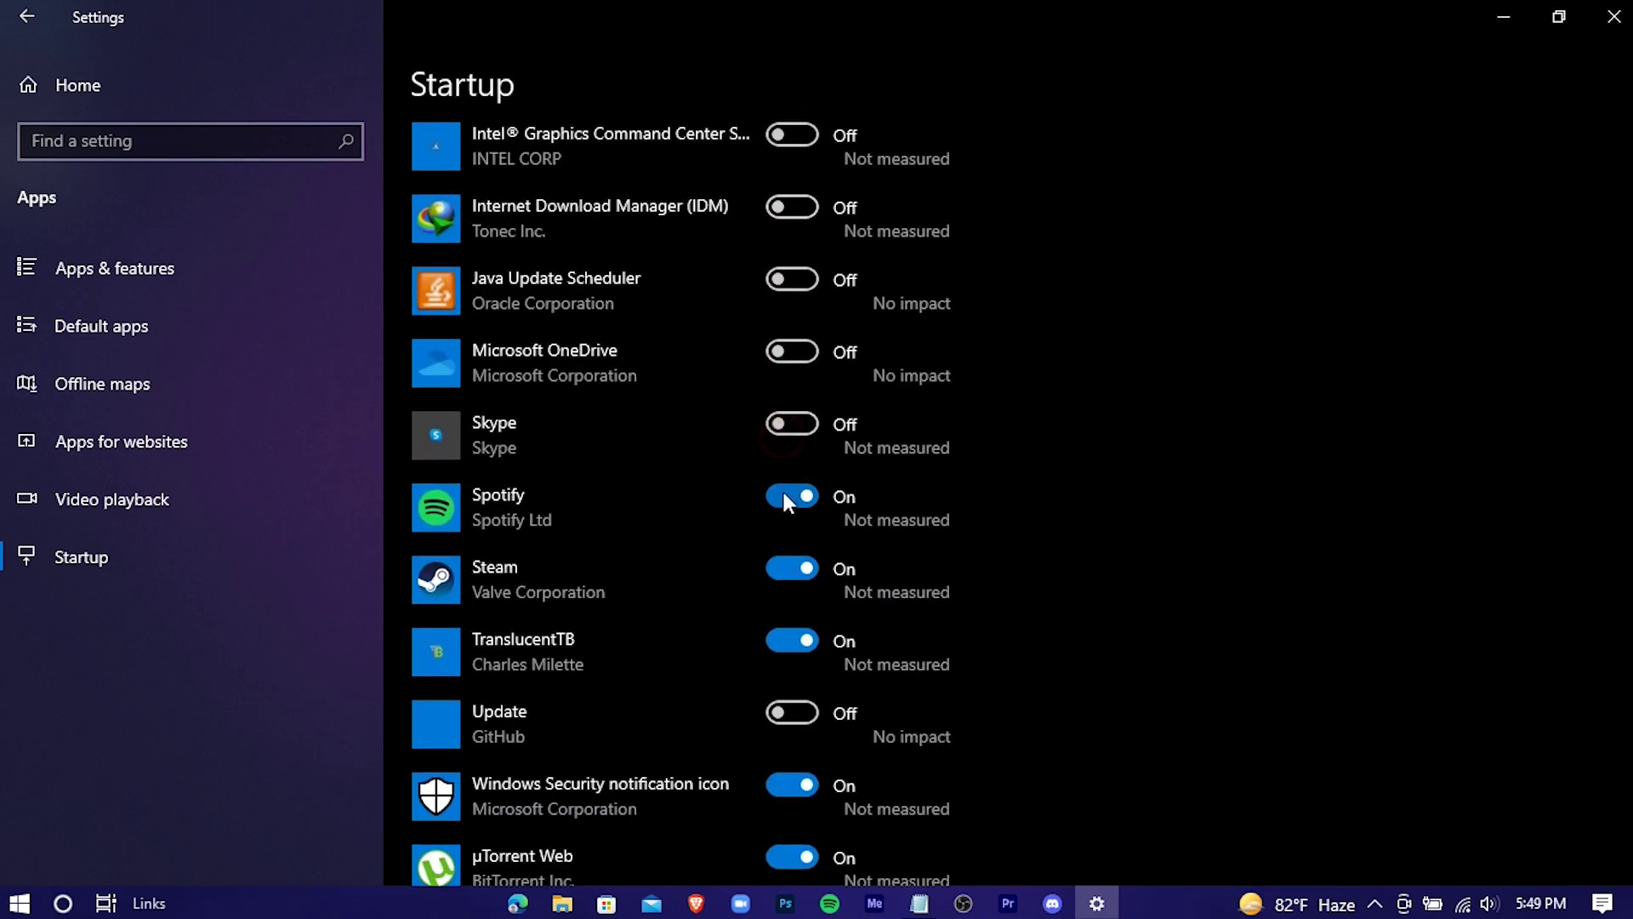
{"action": "scroll", "coordinate": [798, 614], "scroll_direction": "down", "scroll_amount": 1}
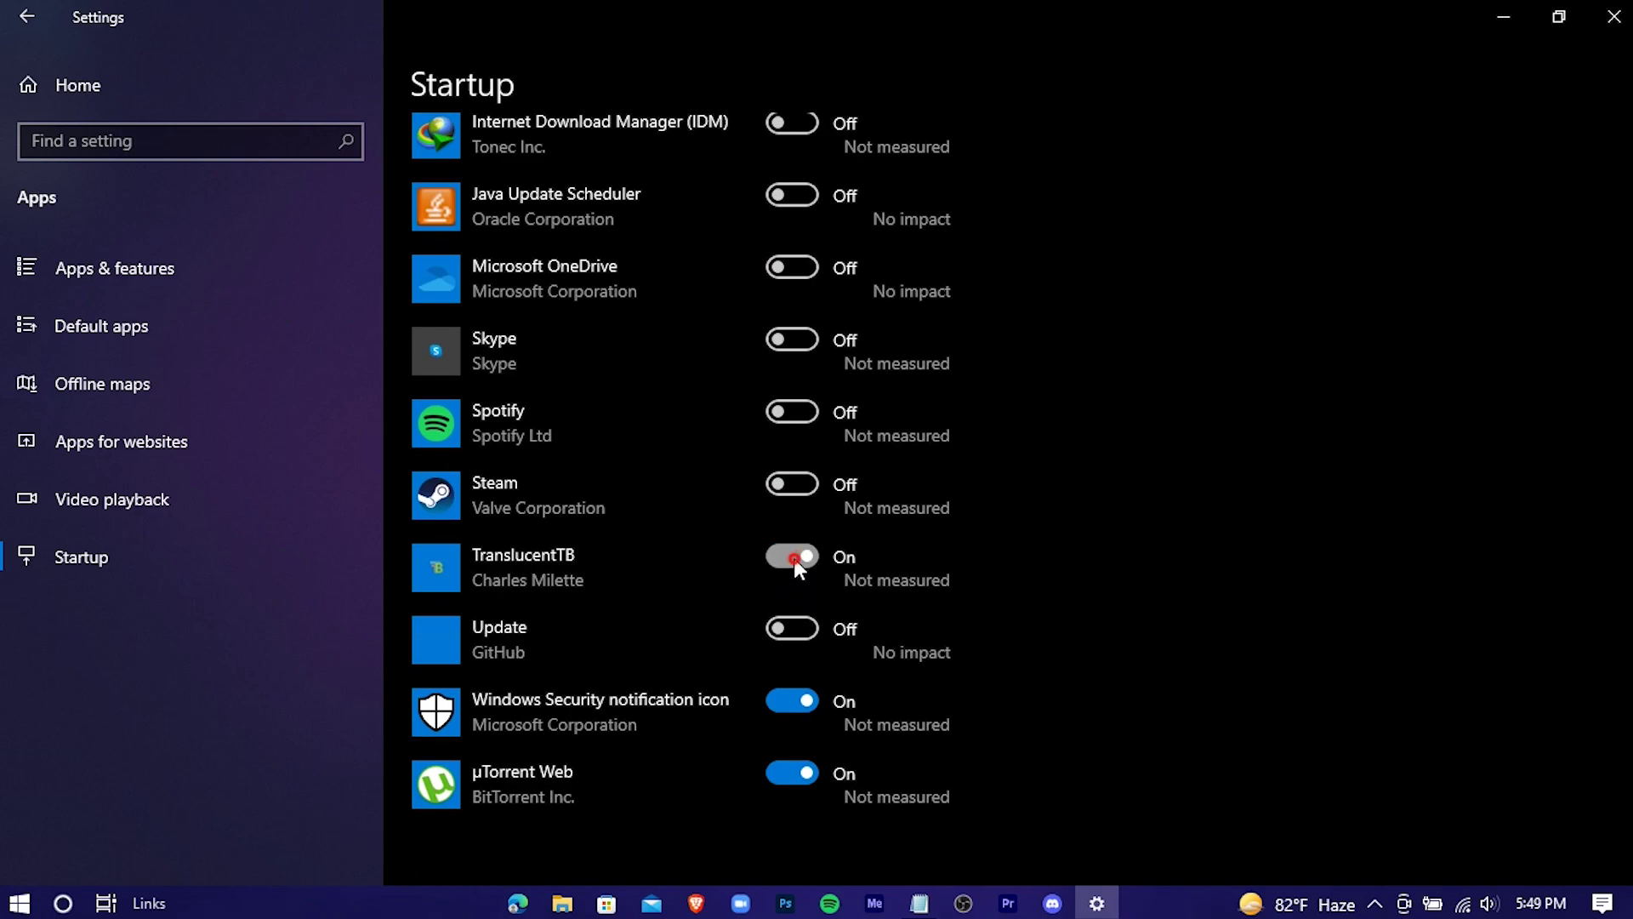
{"action": "left_click", "coordinate": [793, 699]}
{"action": "left_click", "coordinate": [798, 774]}
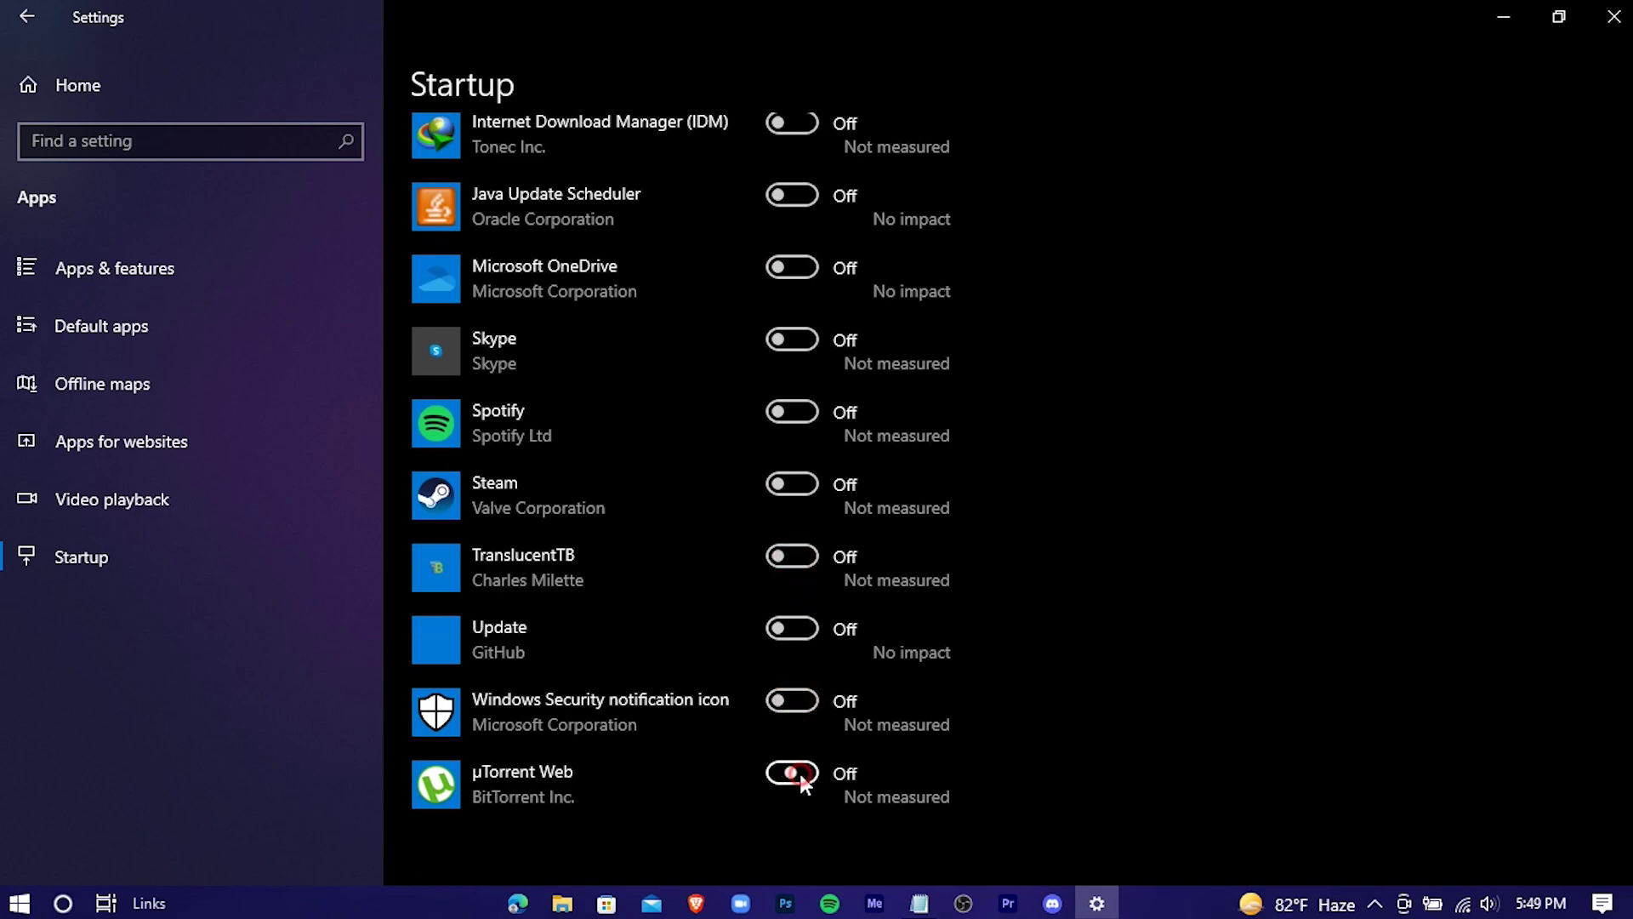
{"action": "scroll", "coordinate": [1074, 633], "scroll_direction": "up", "scroll_amount": 6}
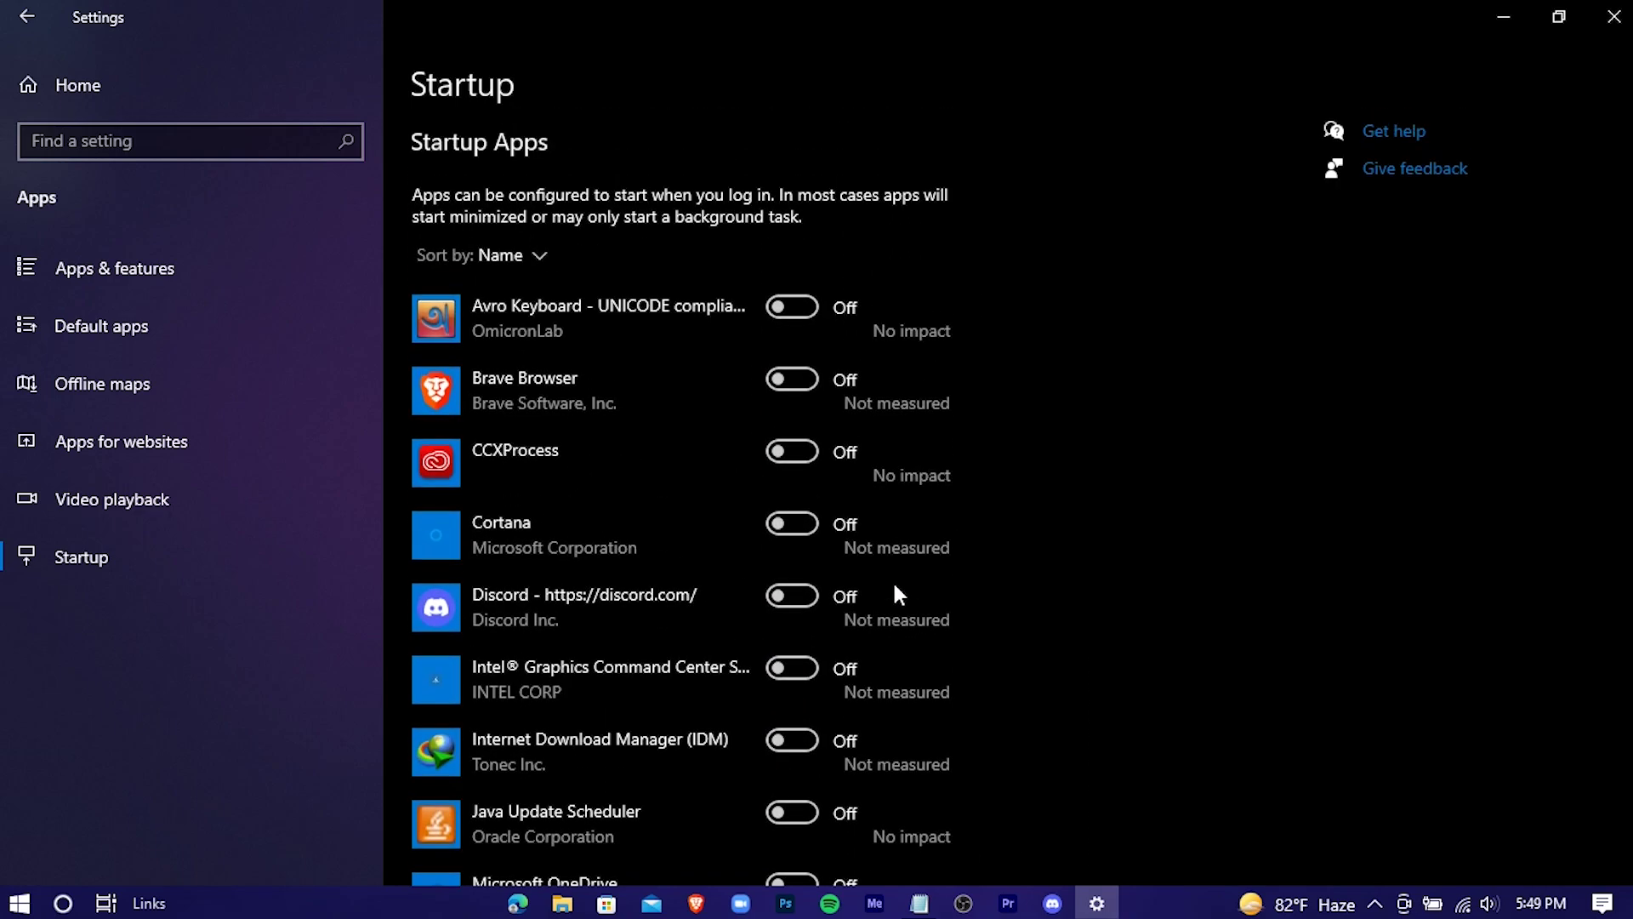
{"action": "scroll", "coordinate": [817, 617], "scroll_direction": "down", "scroll_amount": 5}
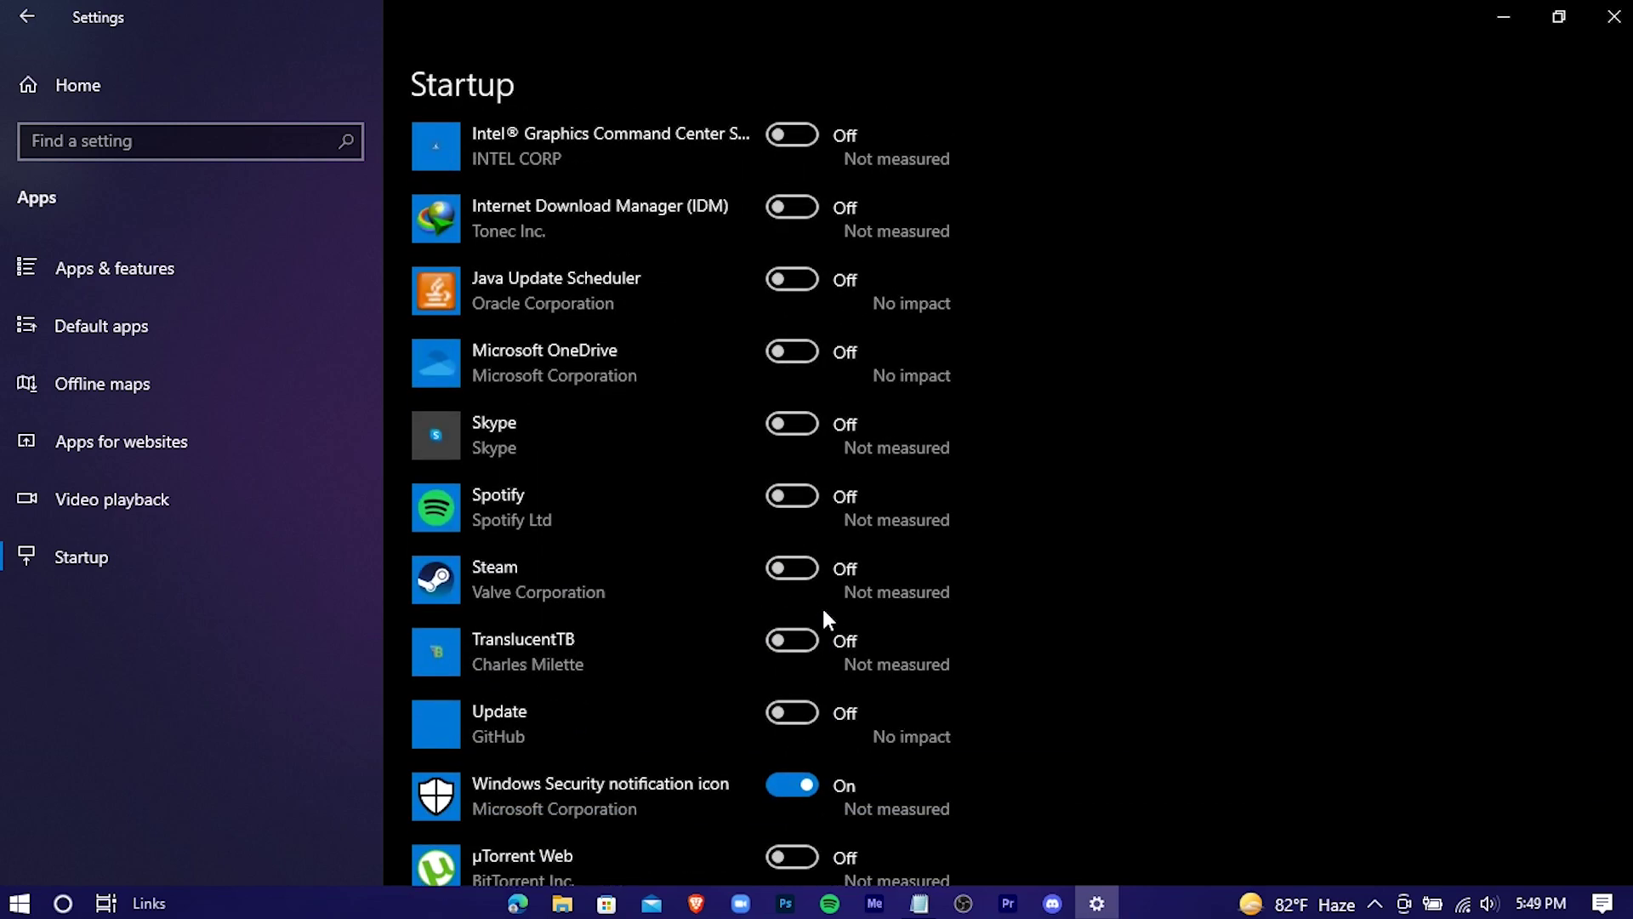
{"action": "scroll", "coordinate": [822, 605], "scroll_direction": "up", "scroll_amount": 5}
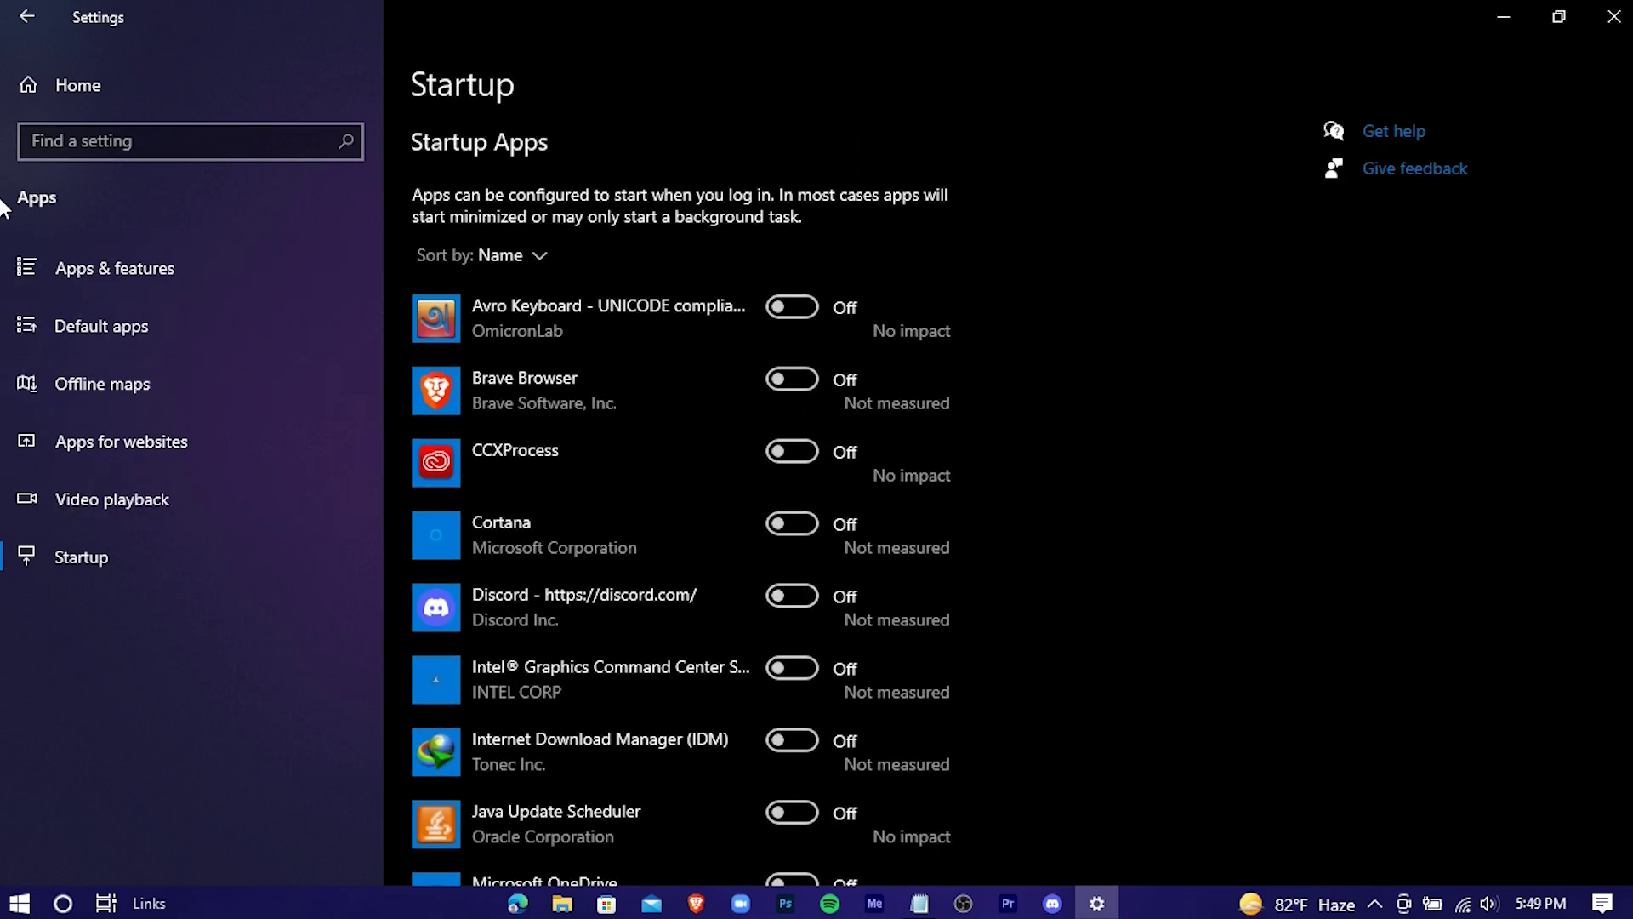
{"action": "left_click", "coordinate": [40, 83]}
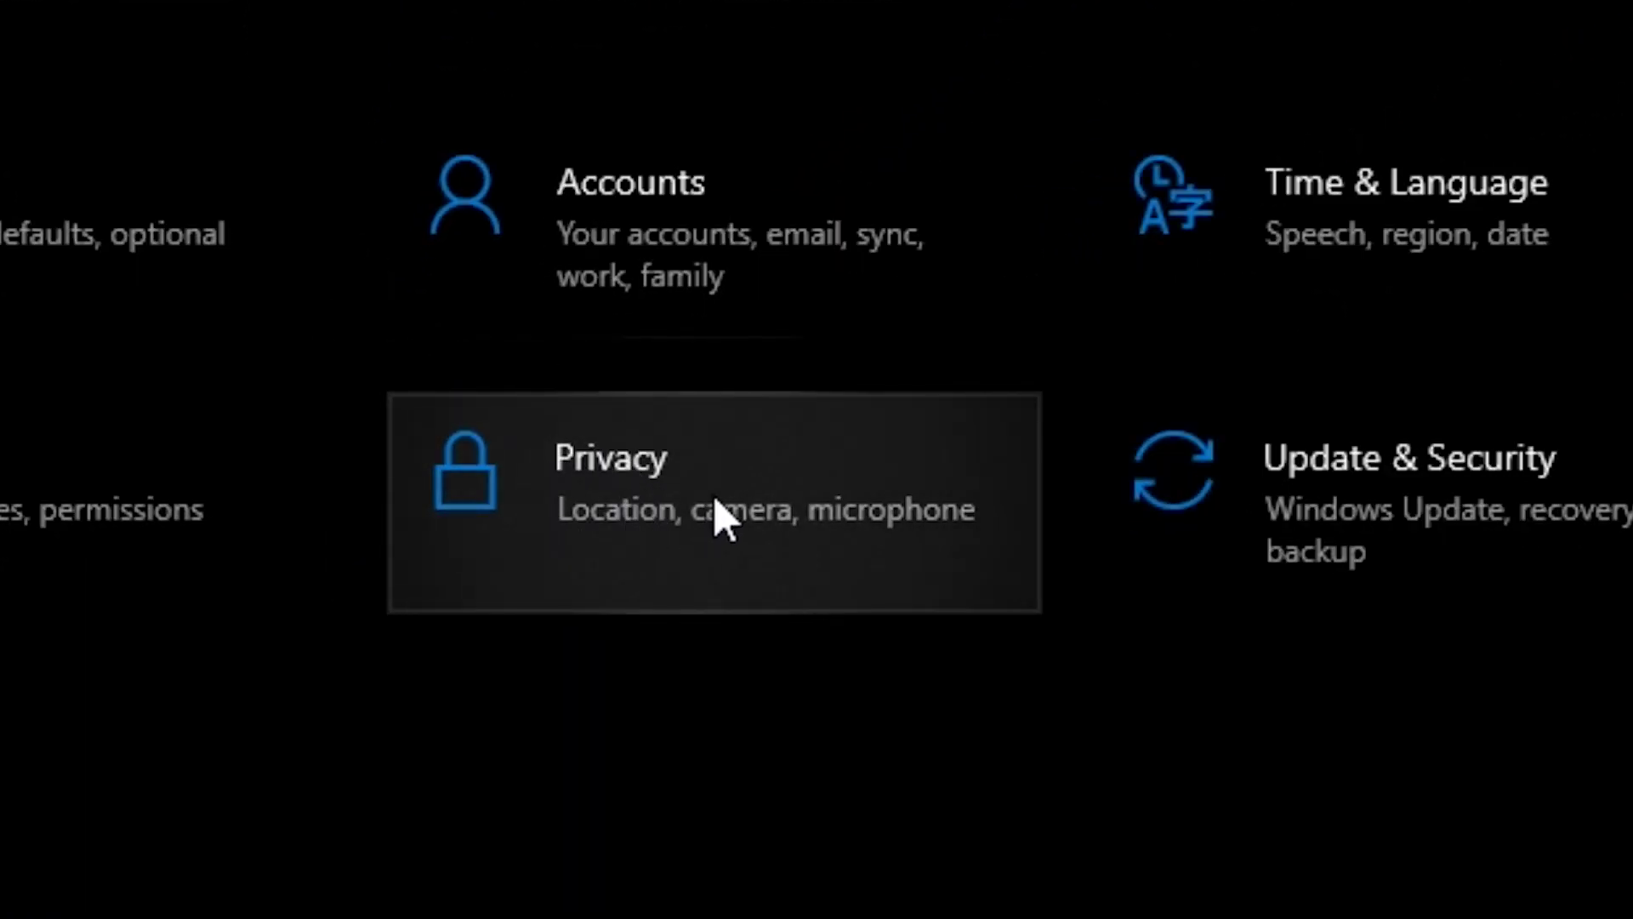
- In Privacy settings, check the Notifications app-access page
{"action": "left_click", "coordinate": [714, 501]}
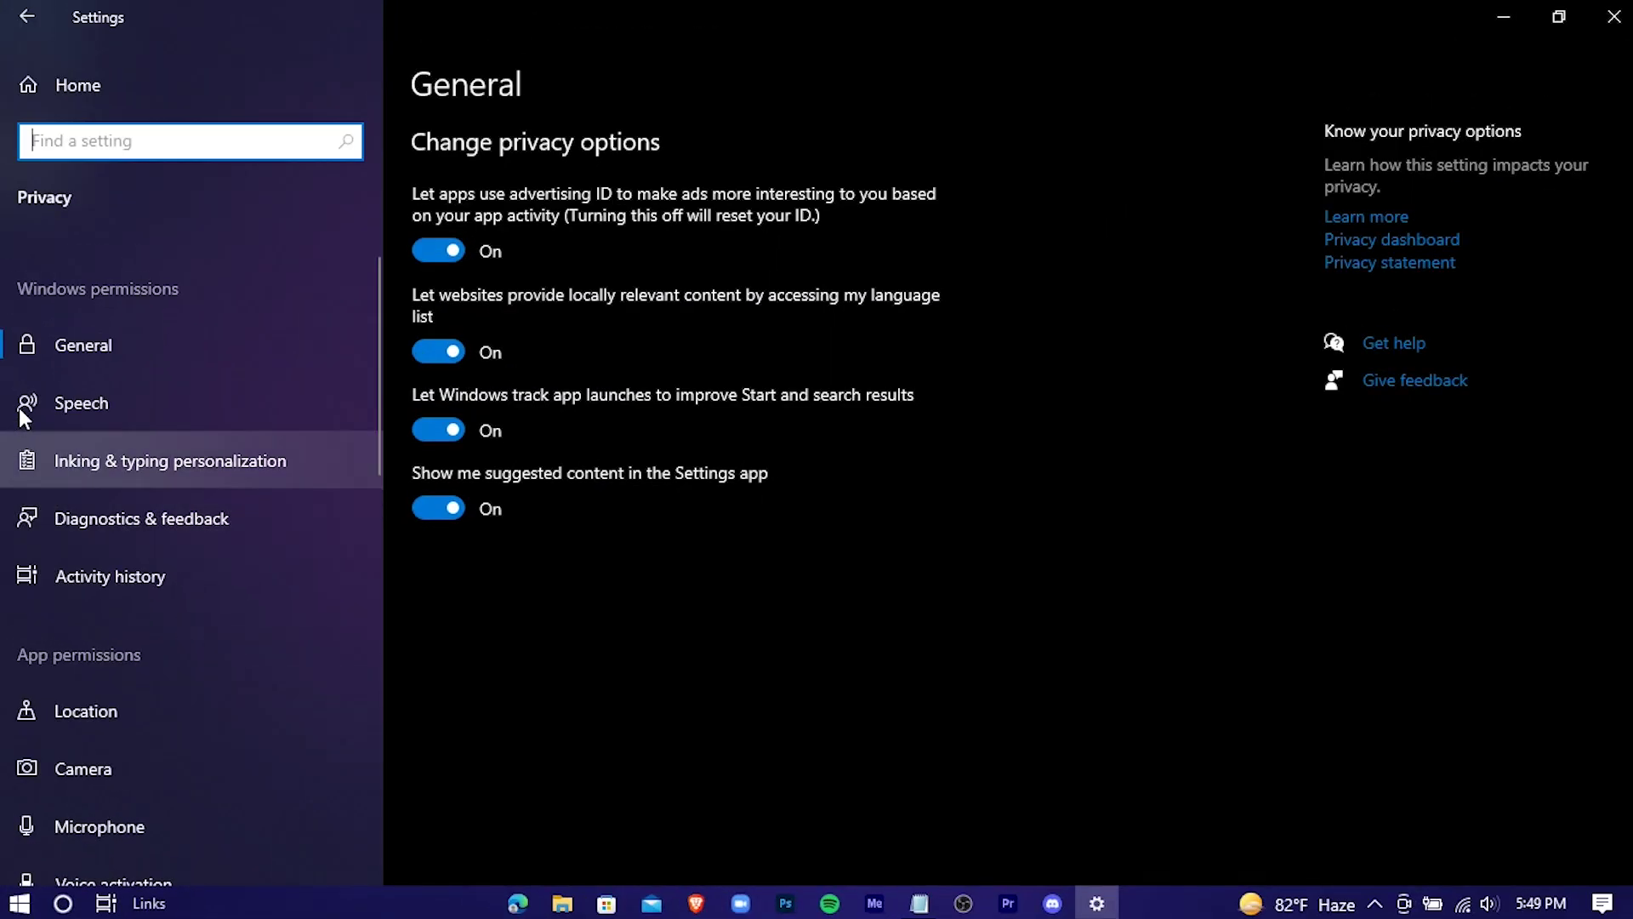
{"action": "scroll", "coordinate": [85, 634], "scroll_direction": "down", "scroll_amount": 3}
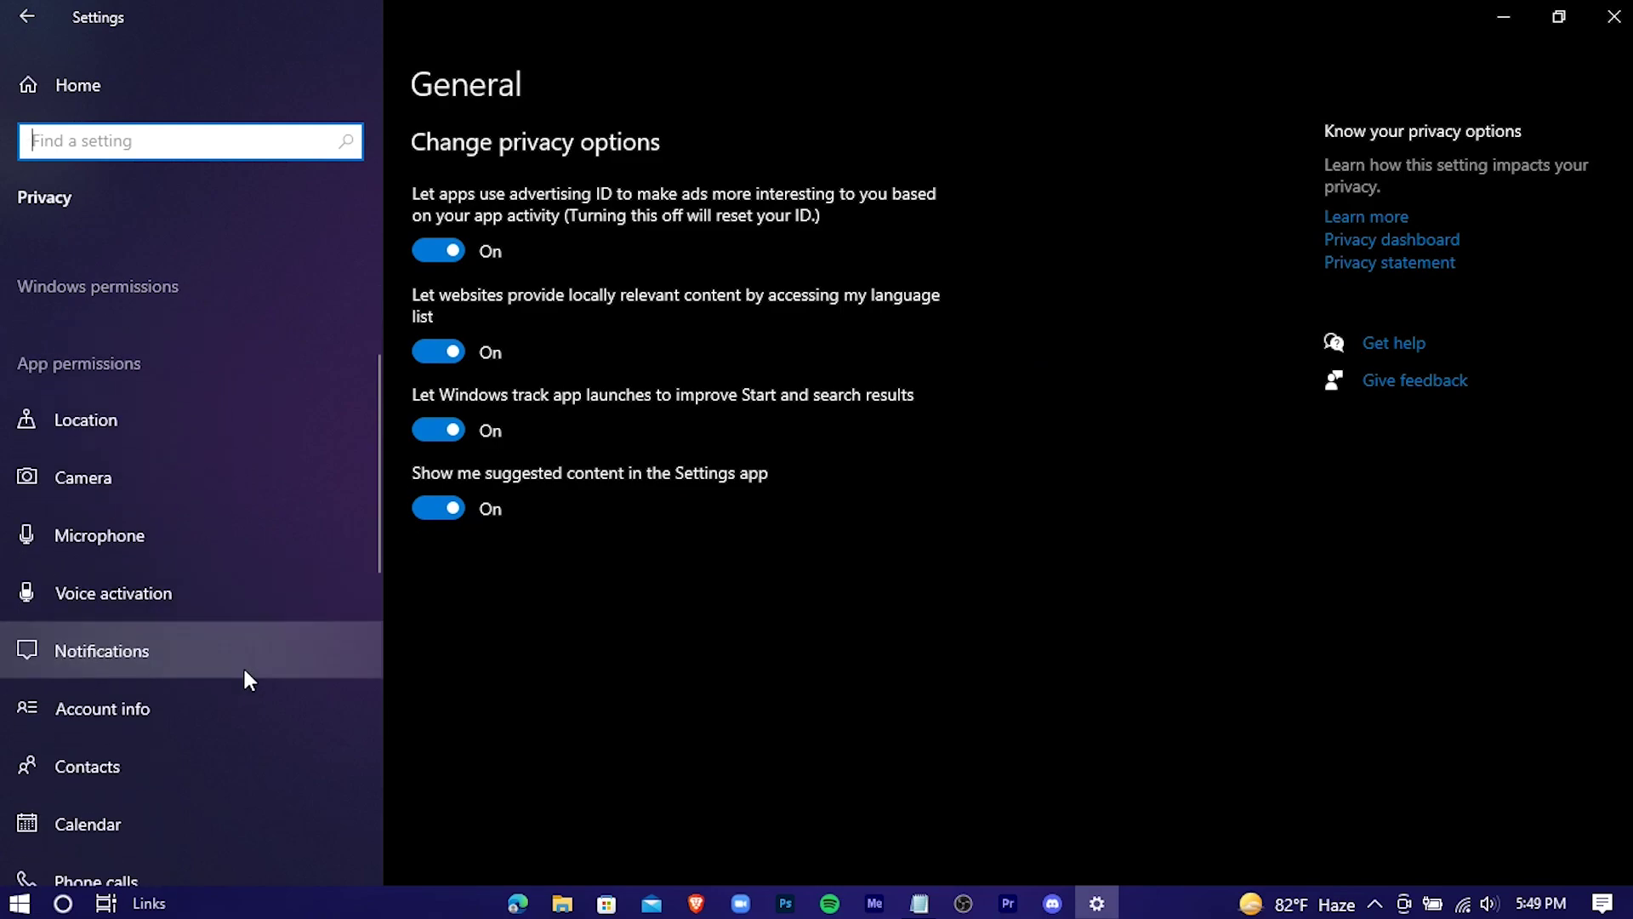
{"action": "left_click", "coordinate": [231, 648]}
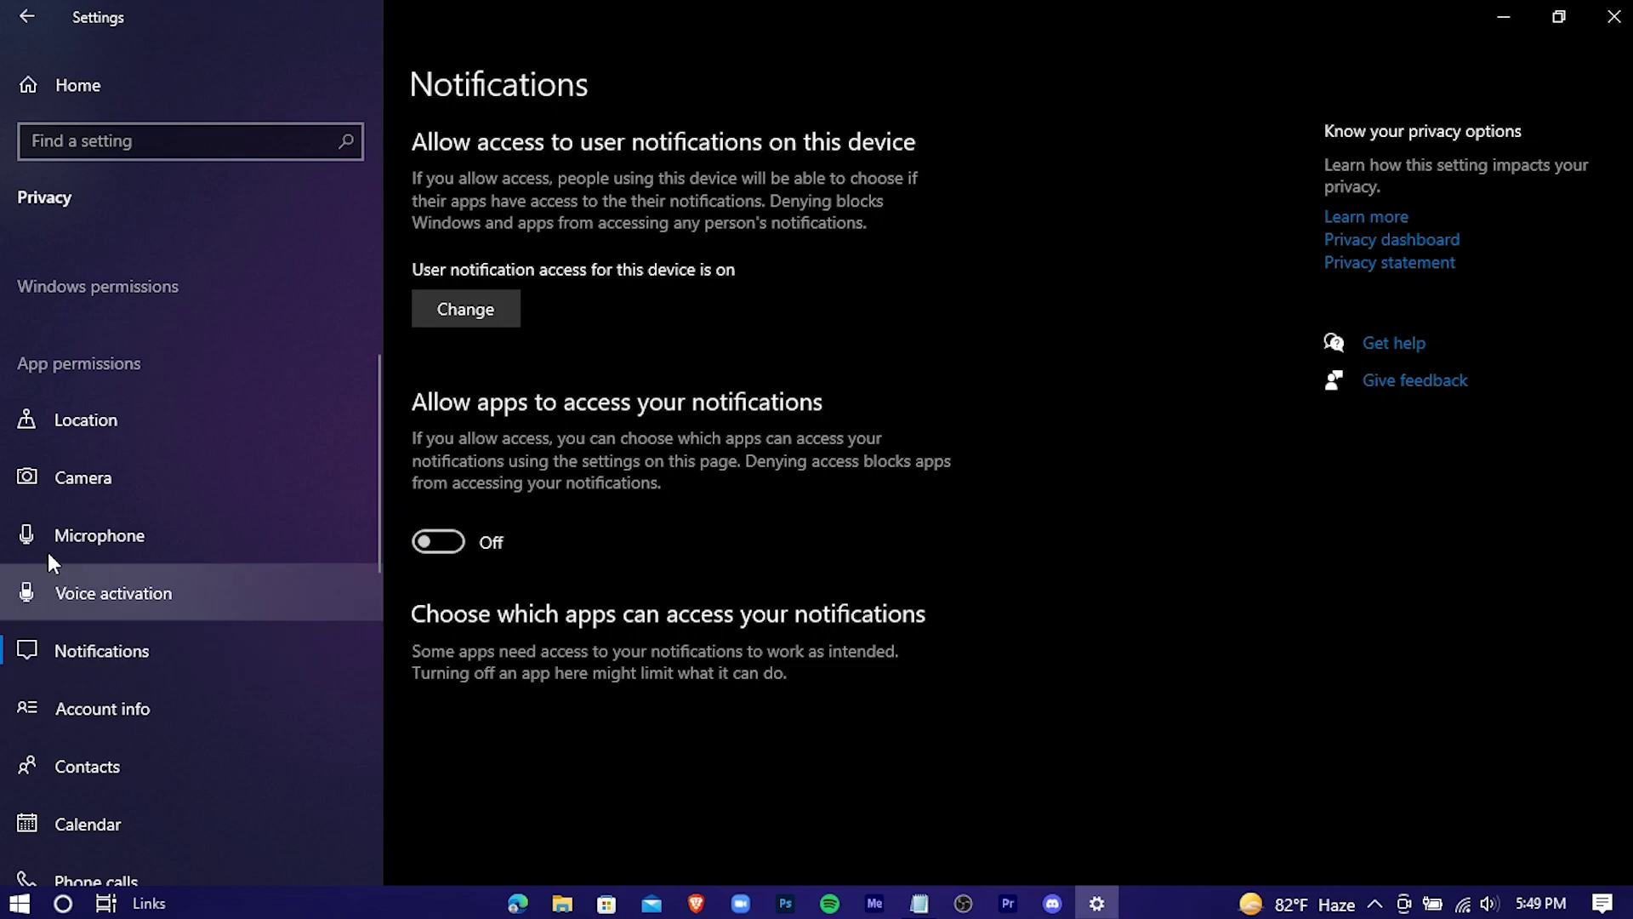
- Switch off 'Let apps run in the background' on the Background apps page
{"action": "scroll", "coordinate": [151, 573], "scroll_direction": "down", "scroll_amount": 6}
{"action": "scroll", "coordinate": [187, 570], "scroll_direction": "down", "scroll_amount": 1}
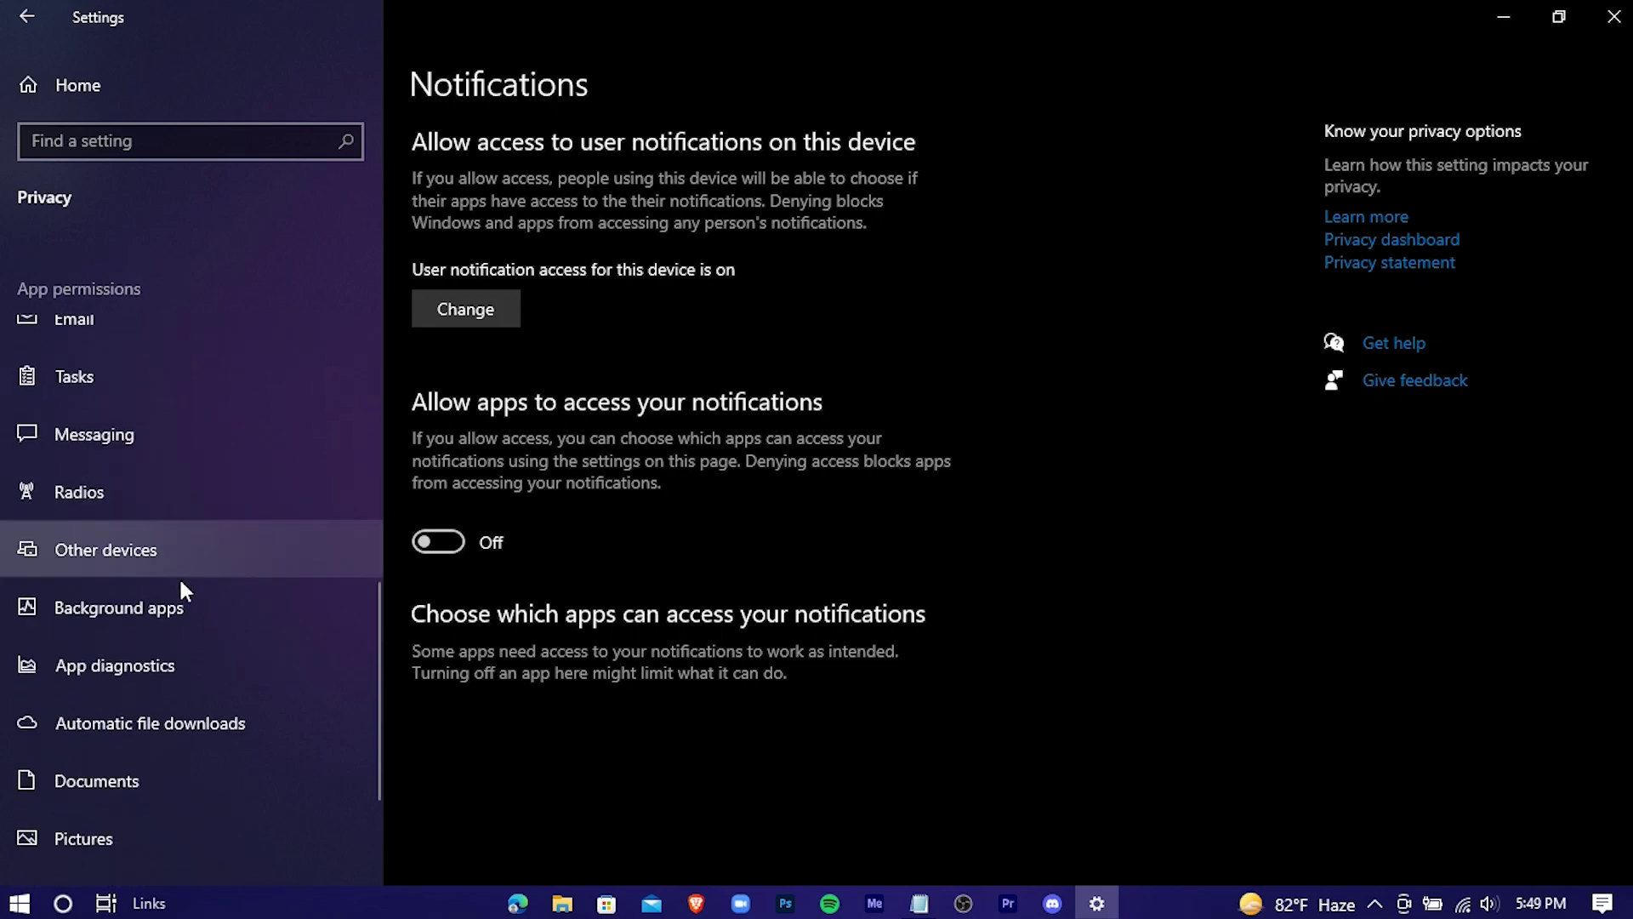
{"action": "left_click", "coordinate": [214, 609]}
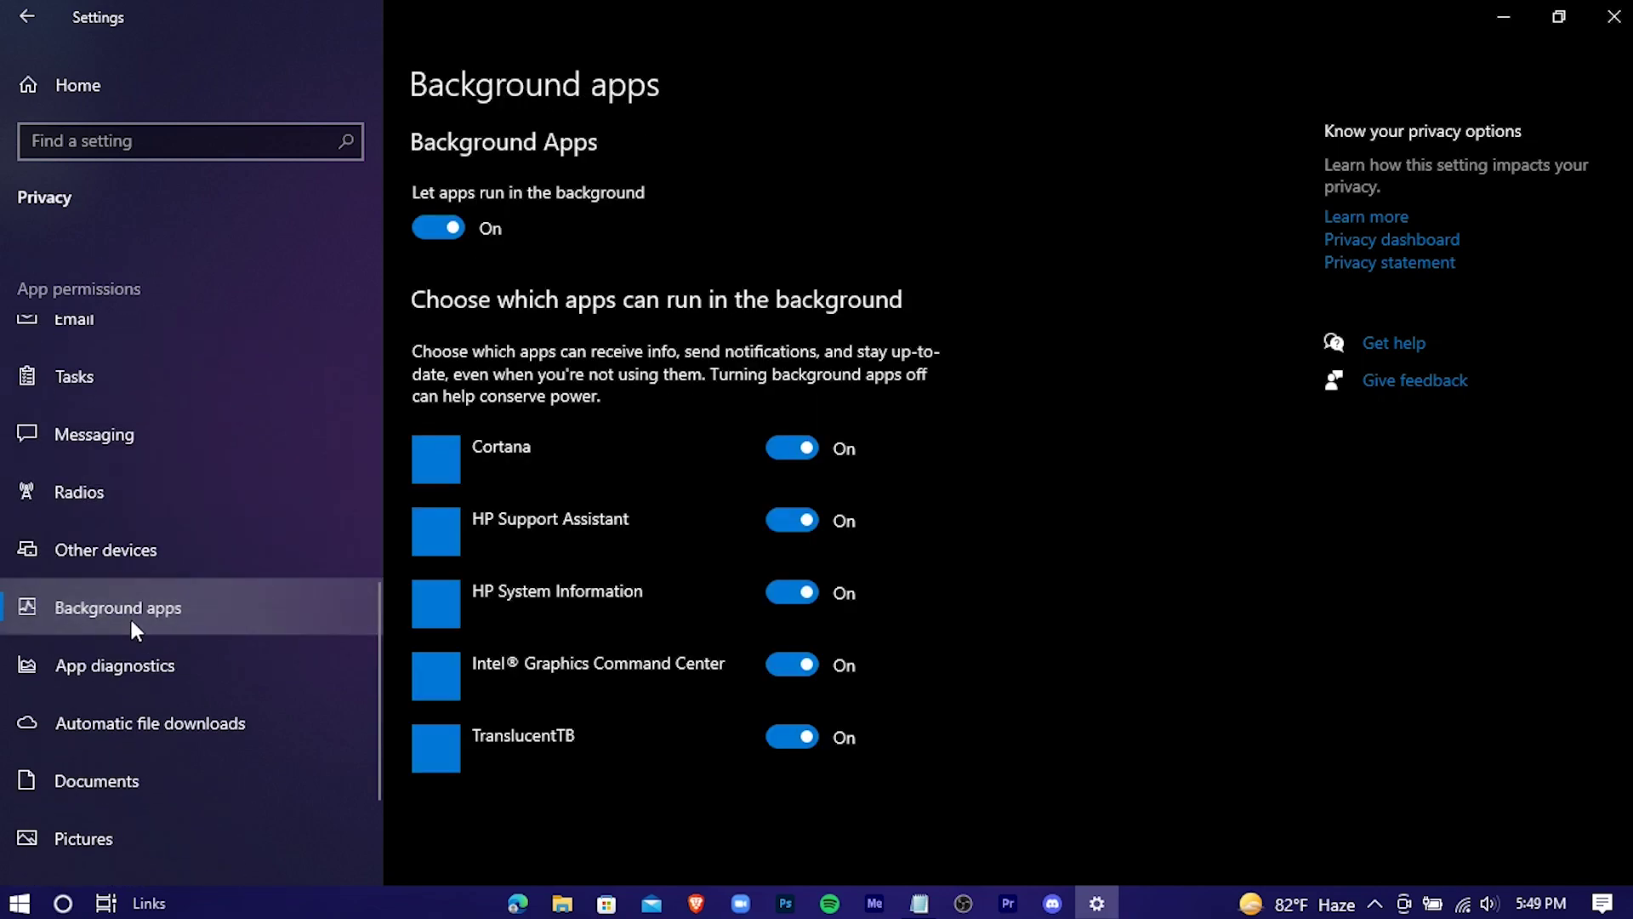
{"action": "left_click", "coordinate": [439, 231]}
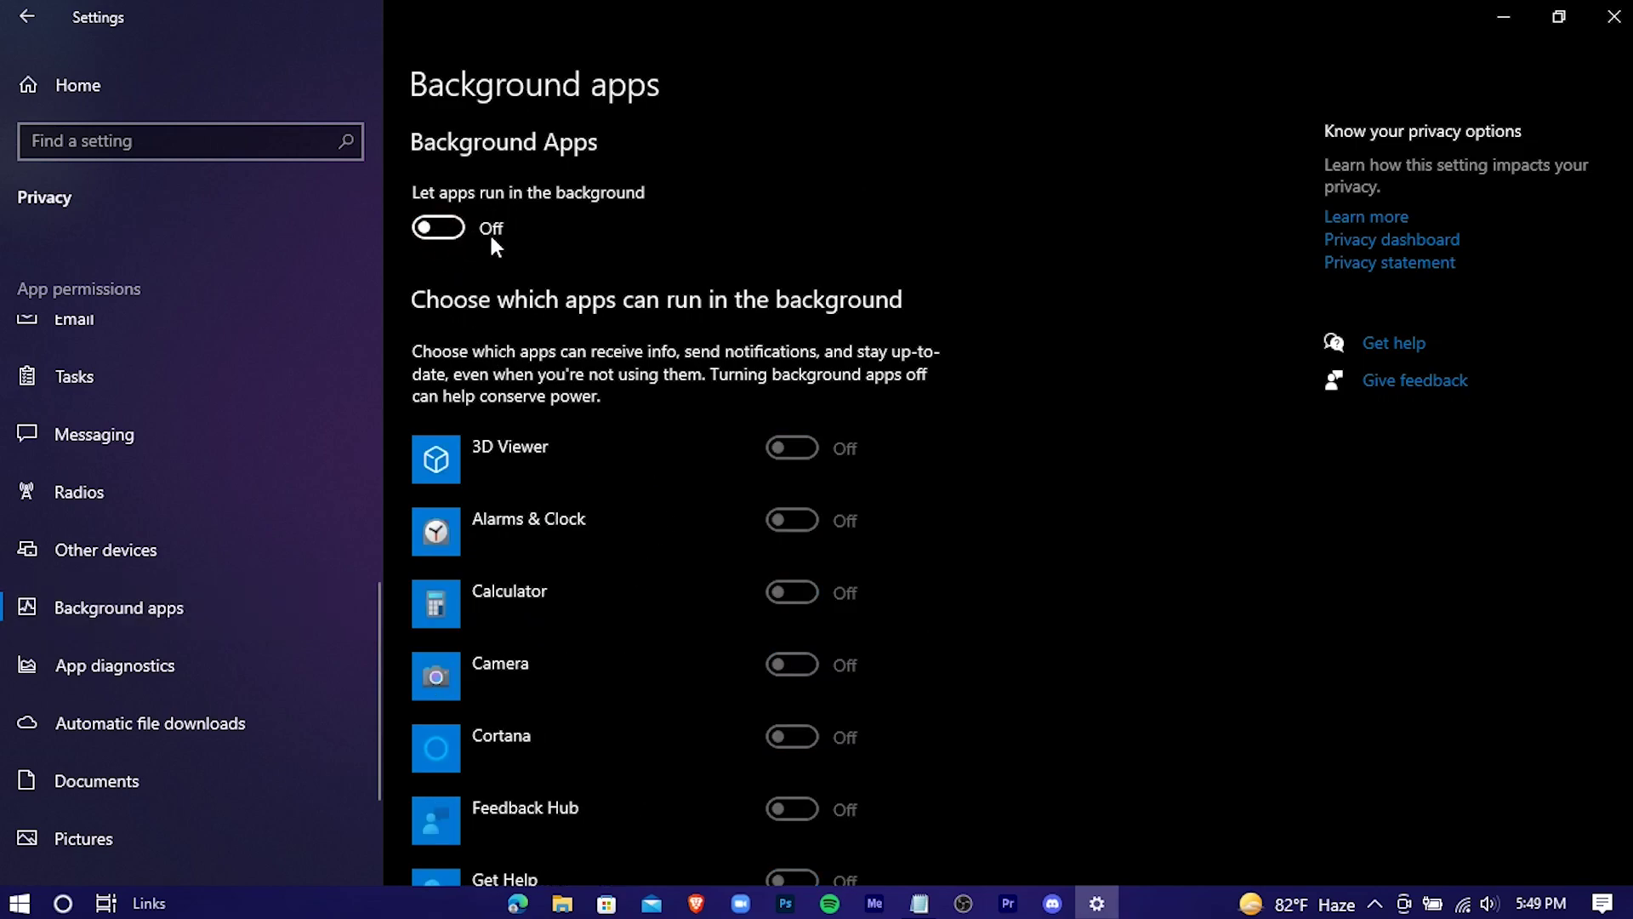
{"action": "scroll", "coordinate": [691, 324], "scroll_direction": "down", "scroll_amount": 10}
{"action": "scroll", "coordinate": [694, 337], "scroll_direction": "up", "scroll_amount": 10}
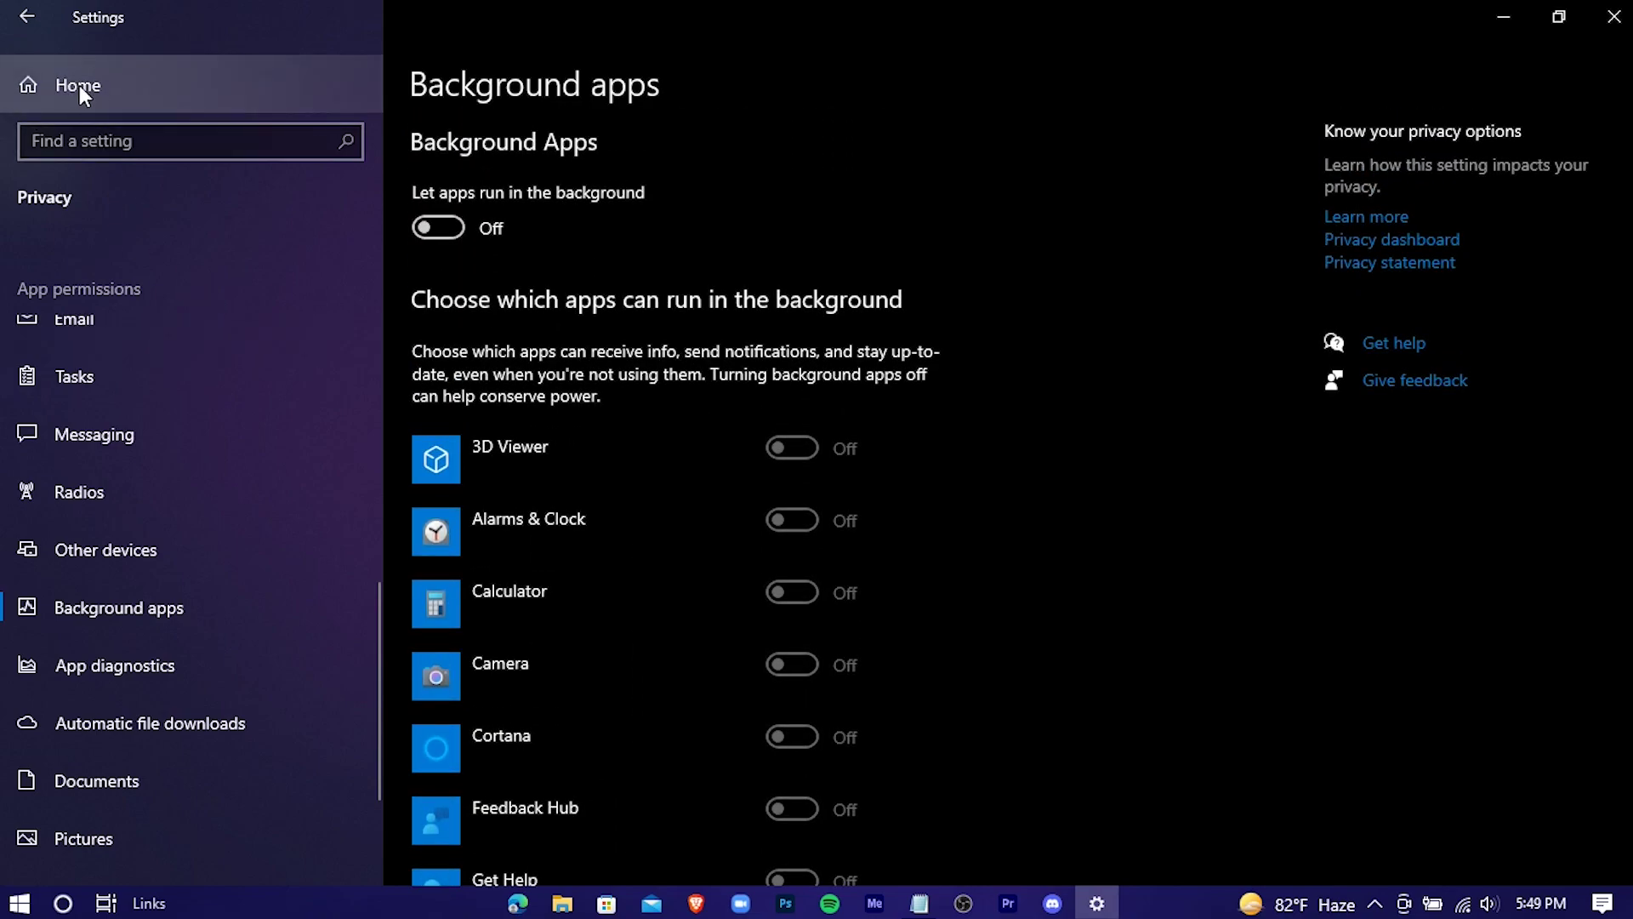
- Switch the Xbox Game Bar toggle off in Gaming settings
{"action": "left_click", "coordinate": [218, 79]}
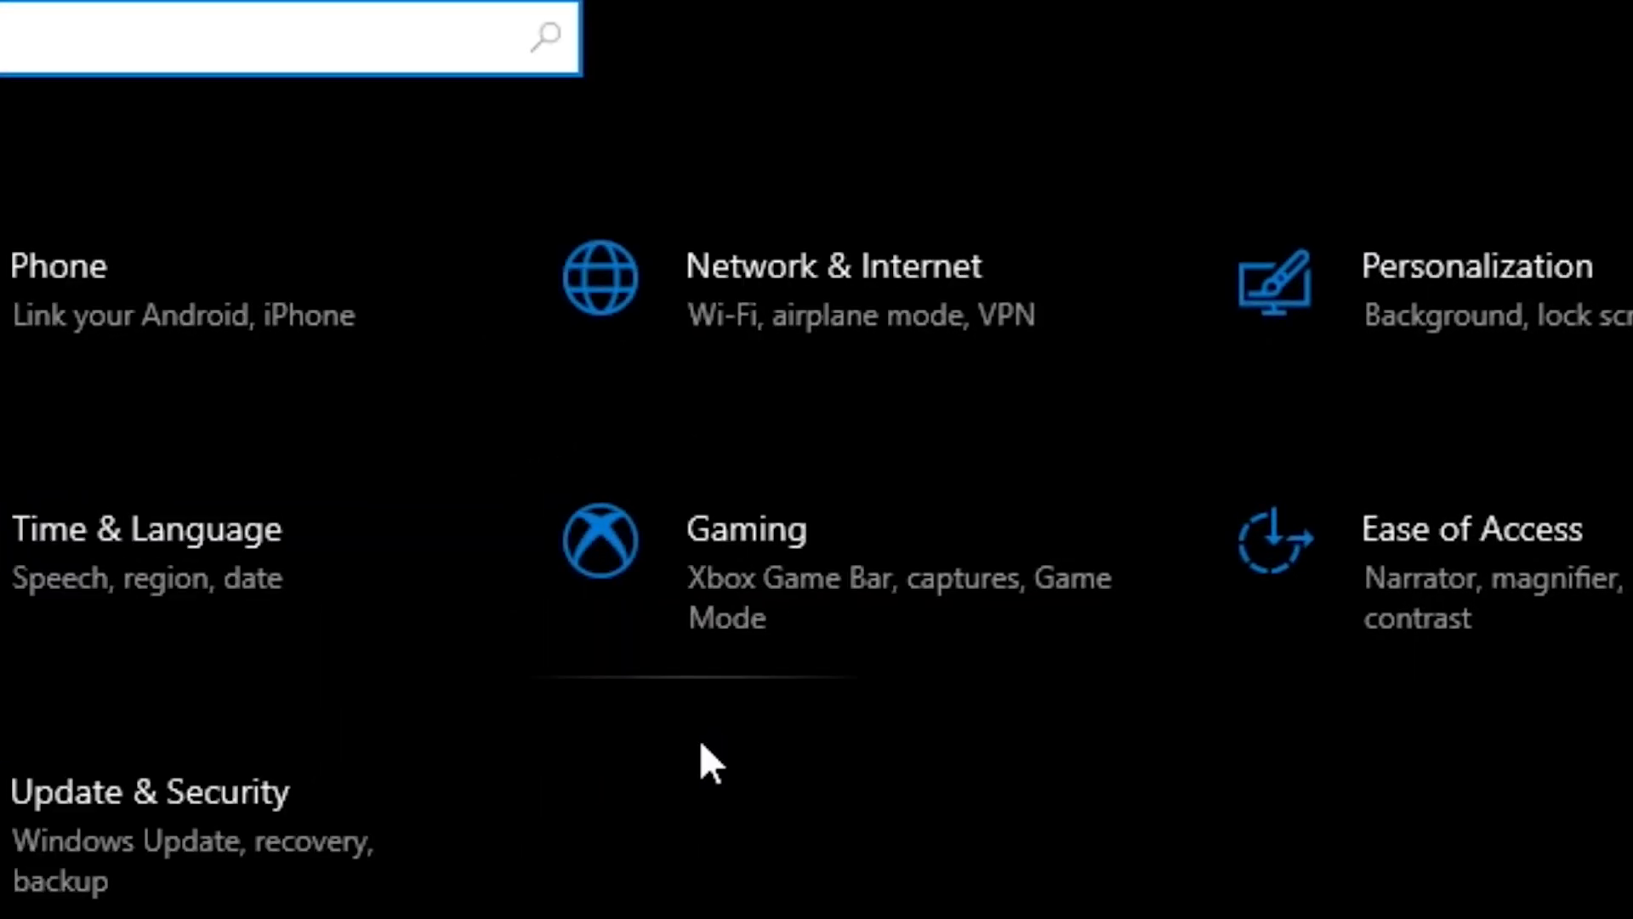
{"action": "left_click", "coordinate": [720, 636]}
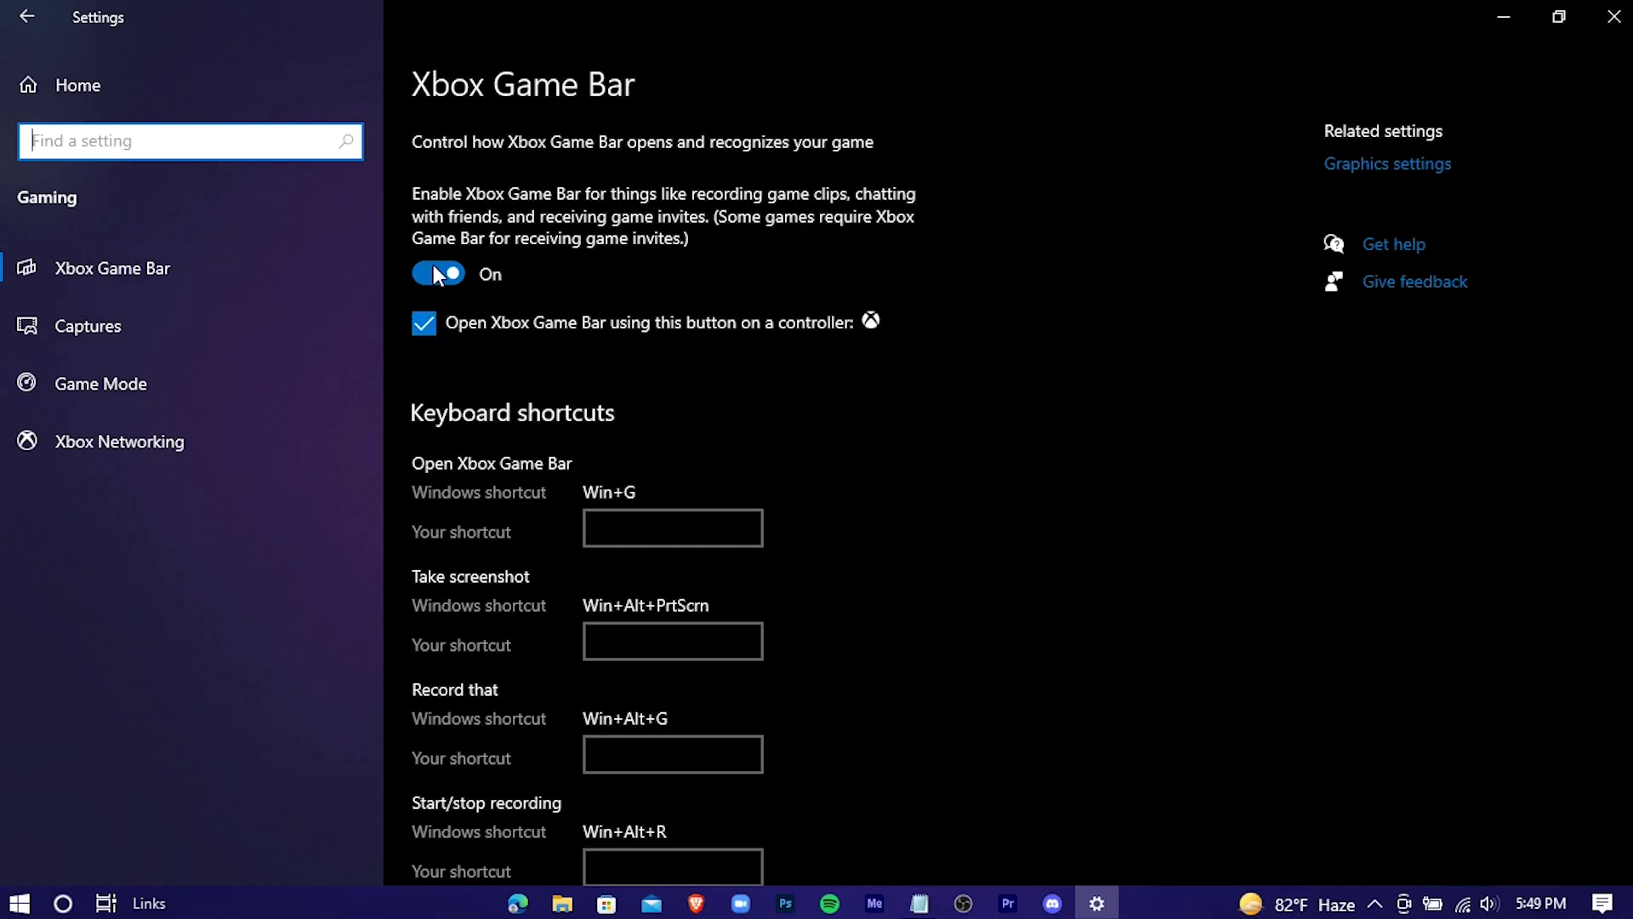
{"action": "left_click", "coordinate": [433, 269]}
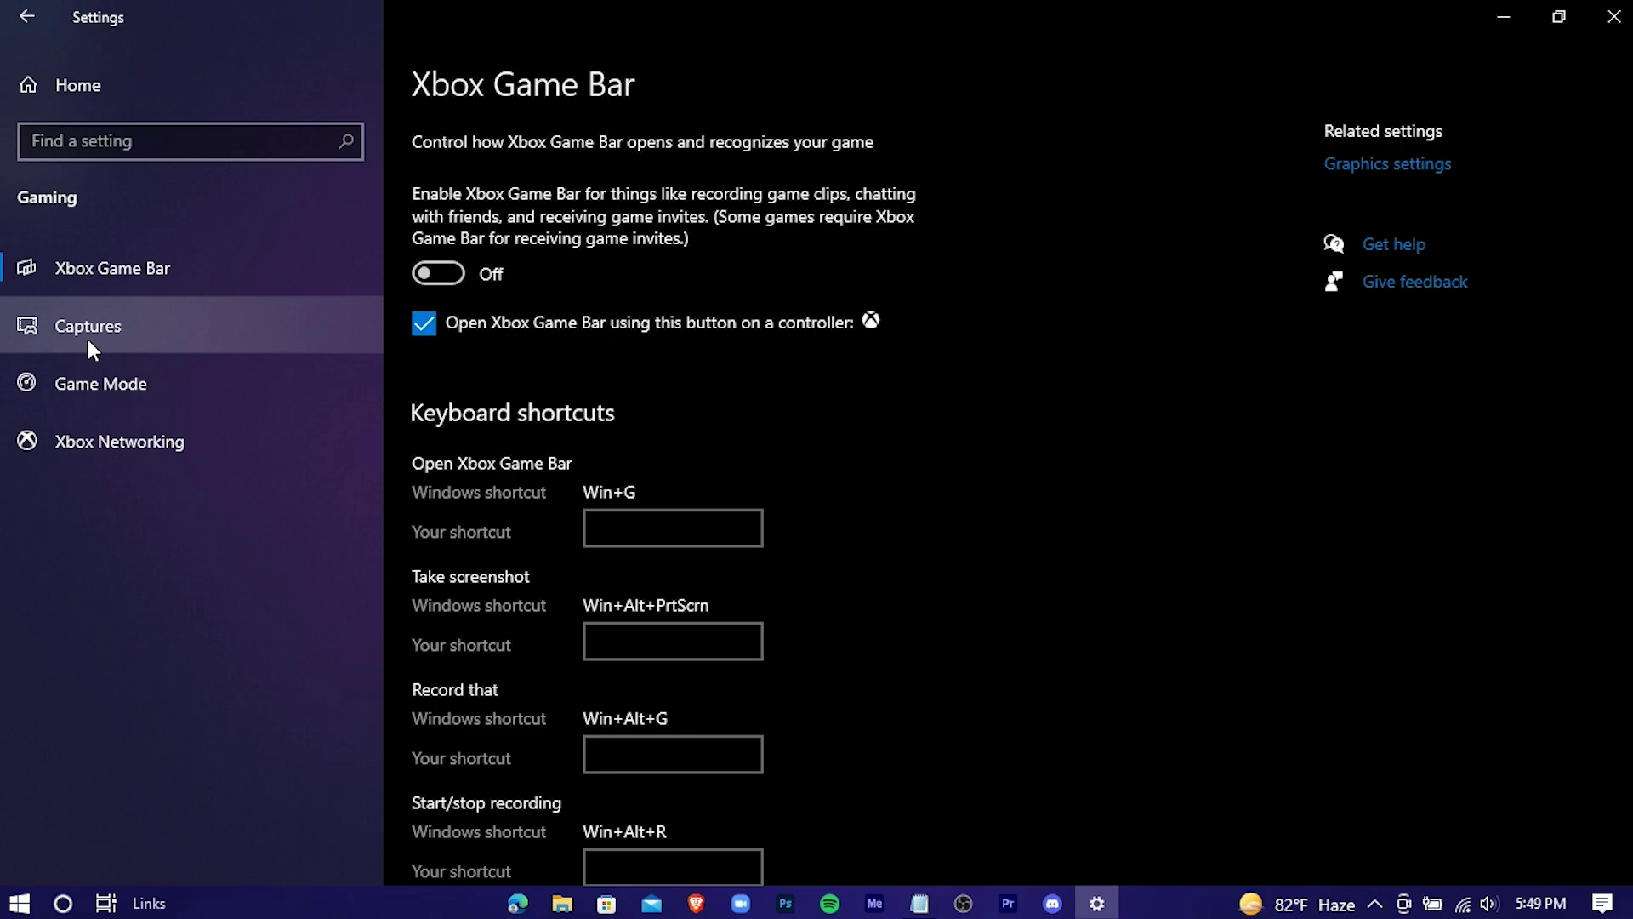
- Turn the Game Mode toggle on
{"action": "left_click", "coordinate": [252, 378]}
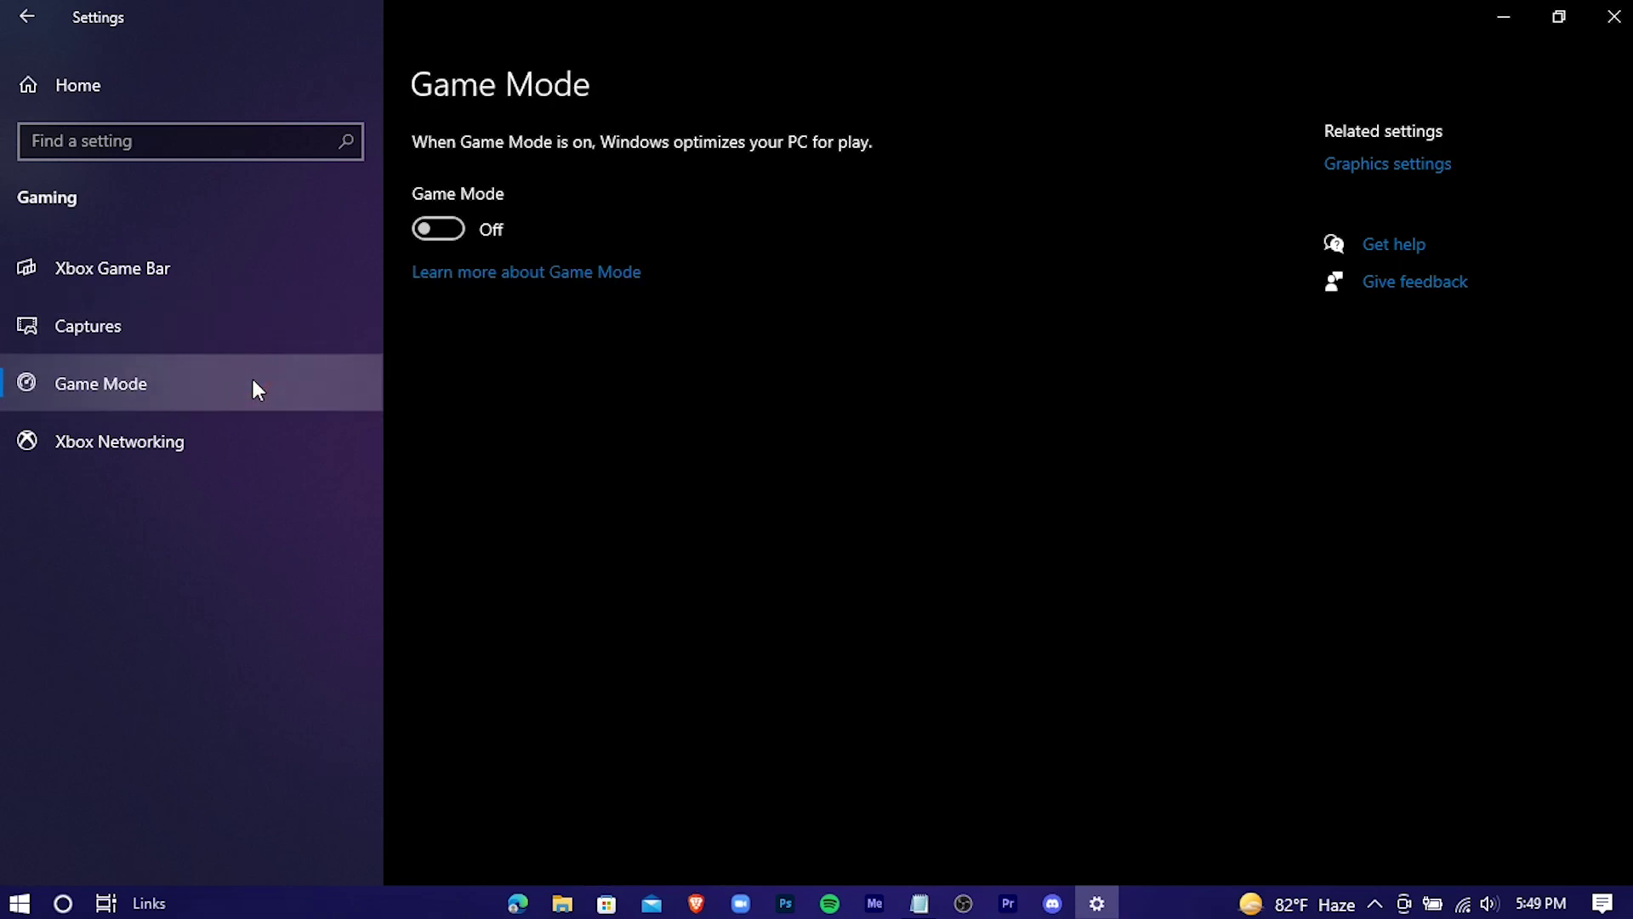
{"action": "left_click", "coordinate": [425, 233]}
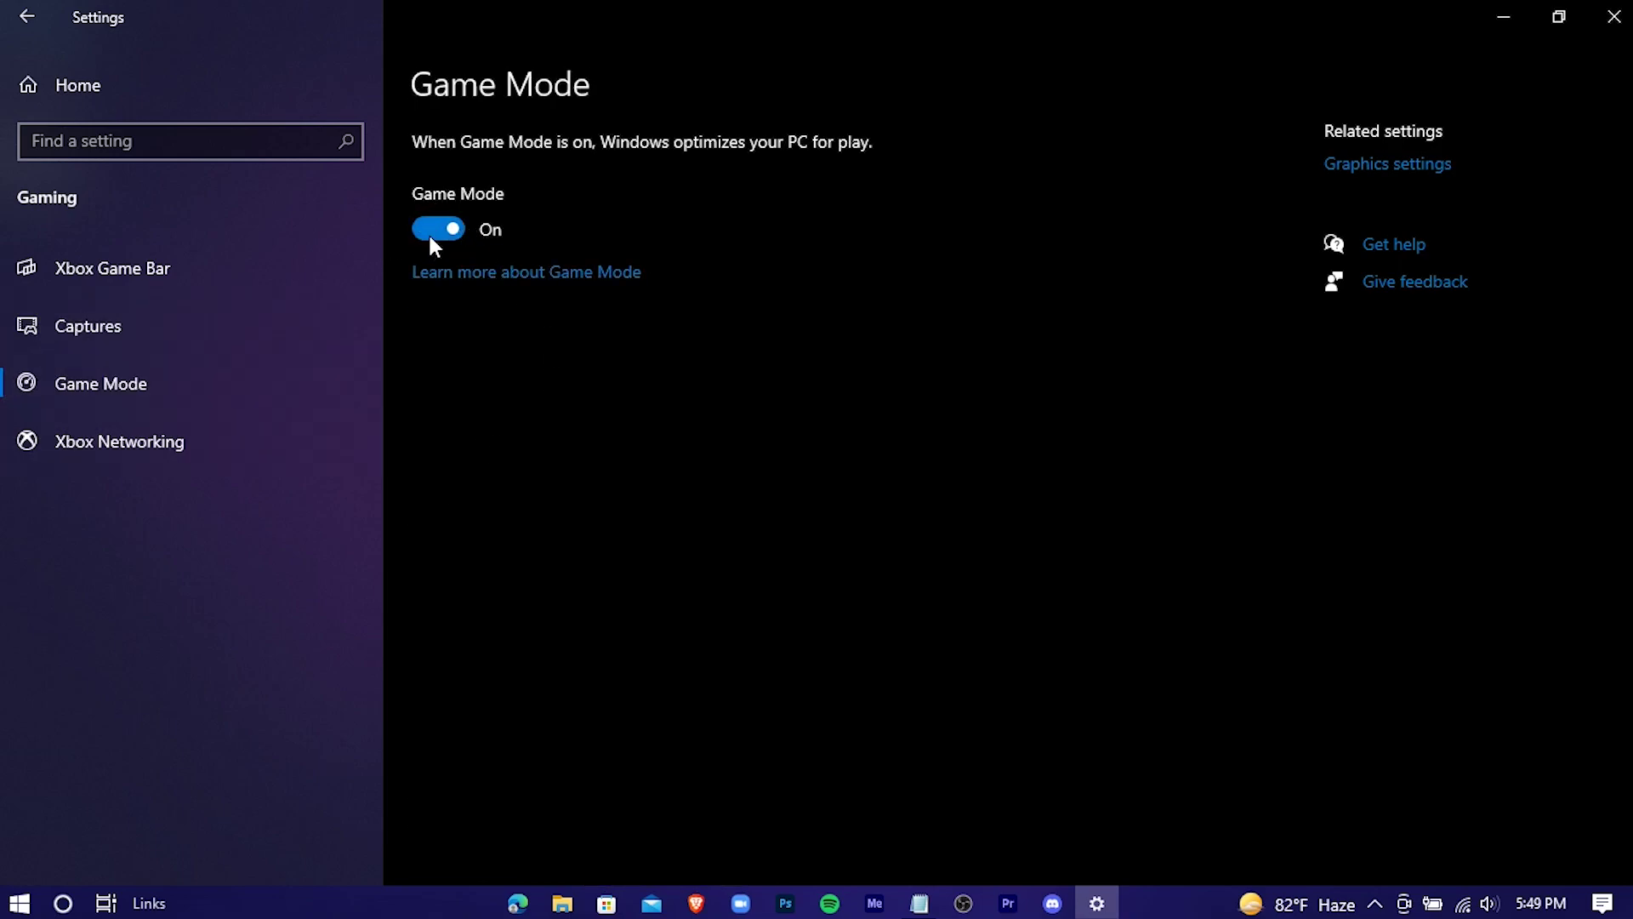
{"action": "left_click", "coordinate": [38, 102]}
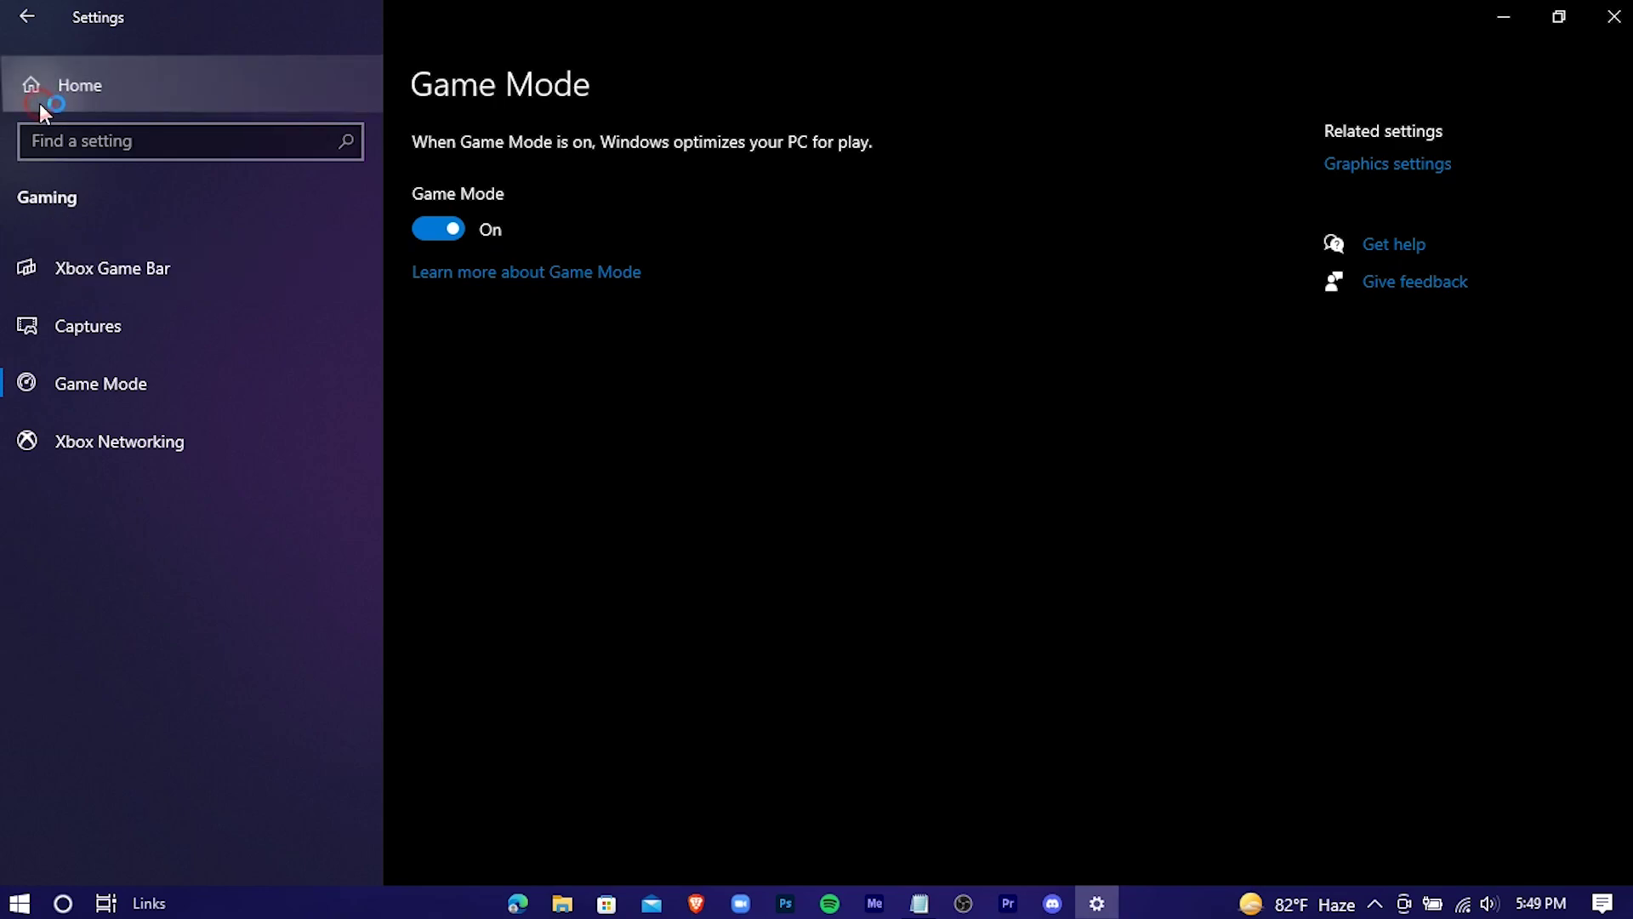